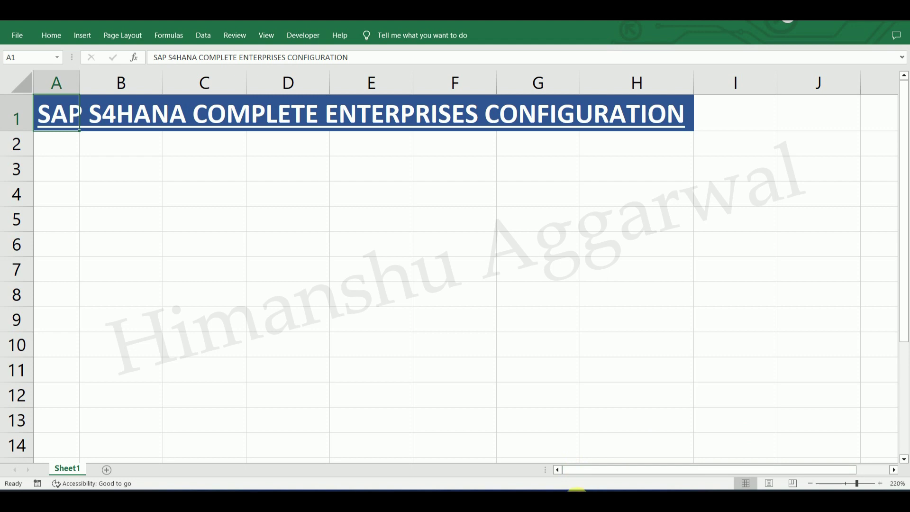
# Step: Switch to the browser and open the SAP S4HANA - Finance and Controlling course from the course store on hatutorials.com
pyautogui.click(535, 500)
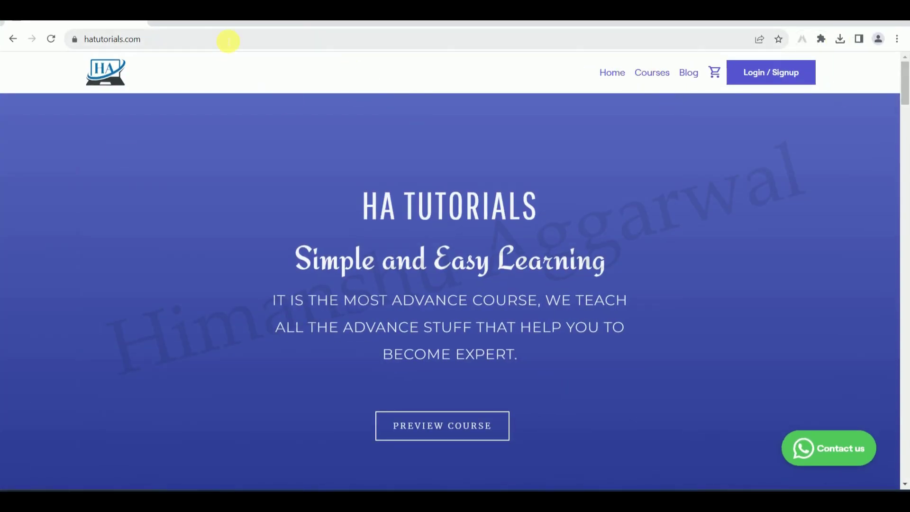
pyautogui.click(216, 44)
pyautogui.doubleClick(216, 44)
pyautogui.click(212, 38)
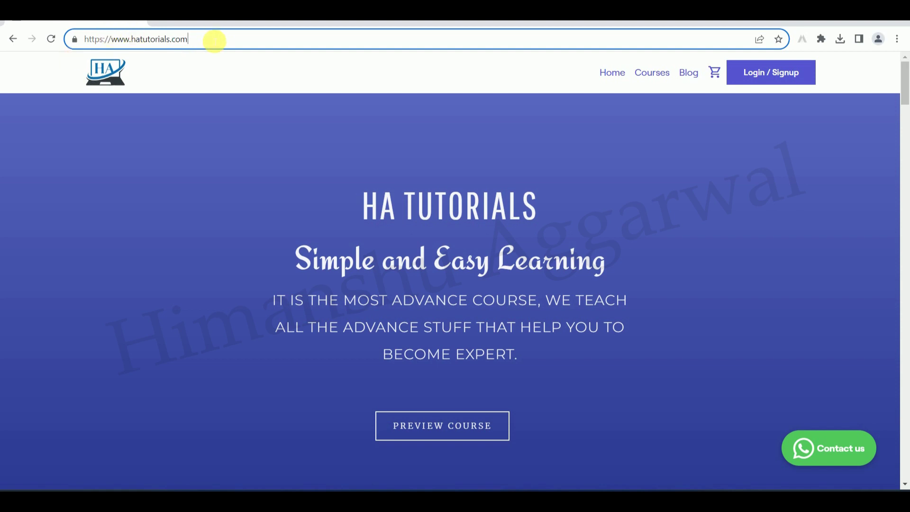
pyautogui.click(651, 74)
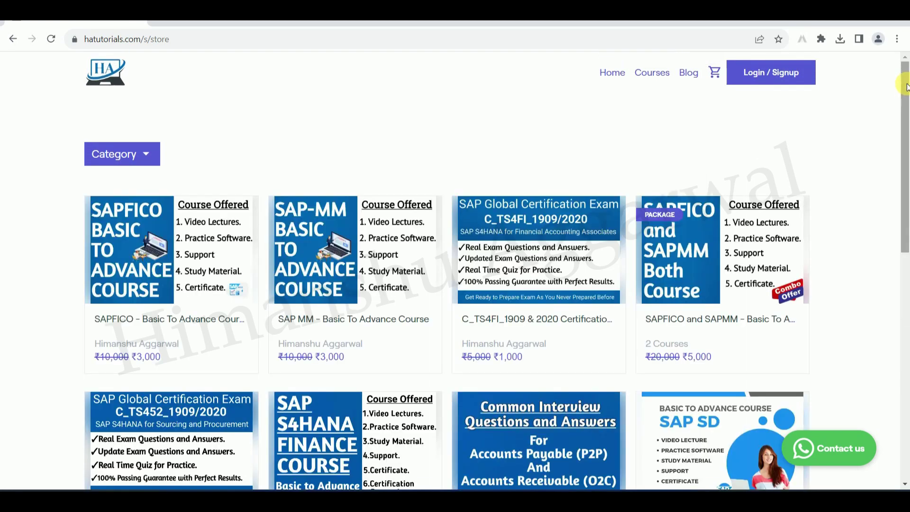
pyautogui.scroll(-3, 555, 67)
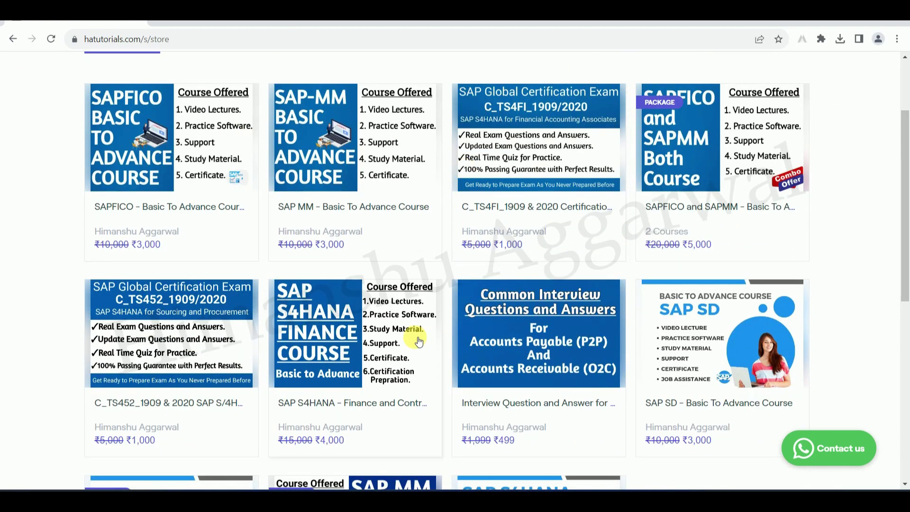
pyautogui.click(362, 327)
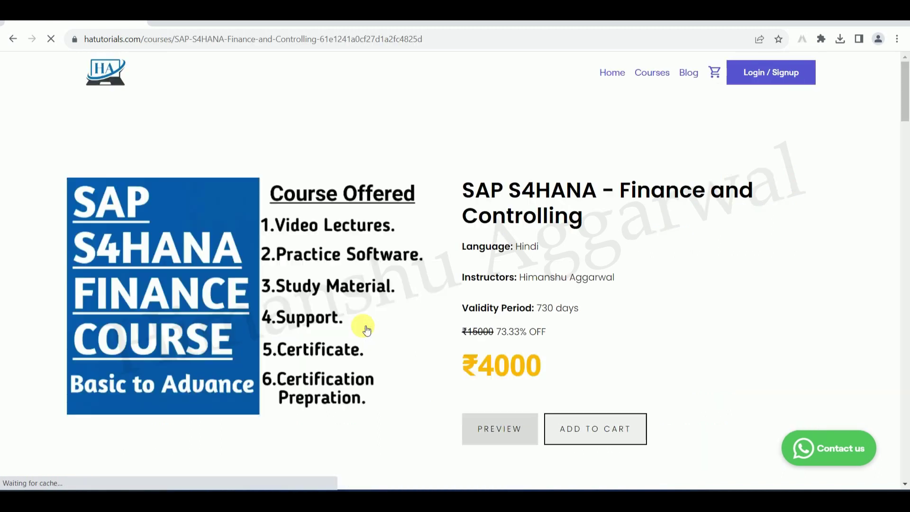
# Step: Examine the course curriculum, expanding Section-2 on fiscal year variants and Section-3 on field status and document types
pyautogui.moveTo(904, 85); pyautogui.dragTo(906, 129)
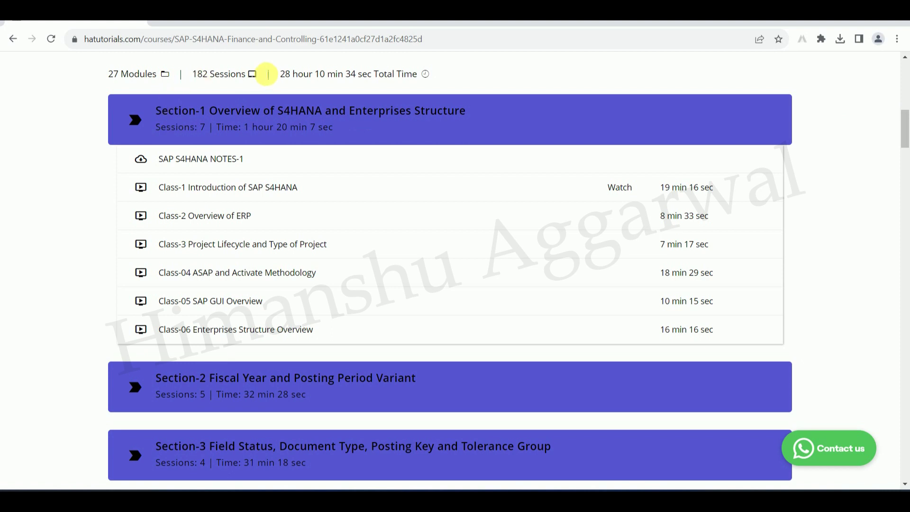
pyautogui.click(359, 379)
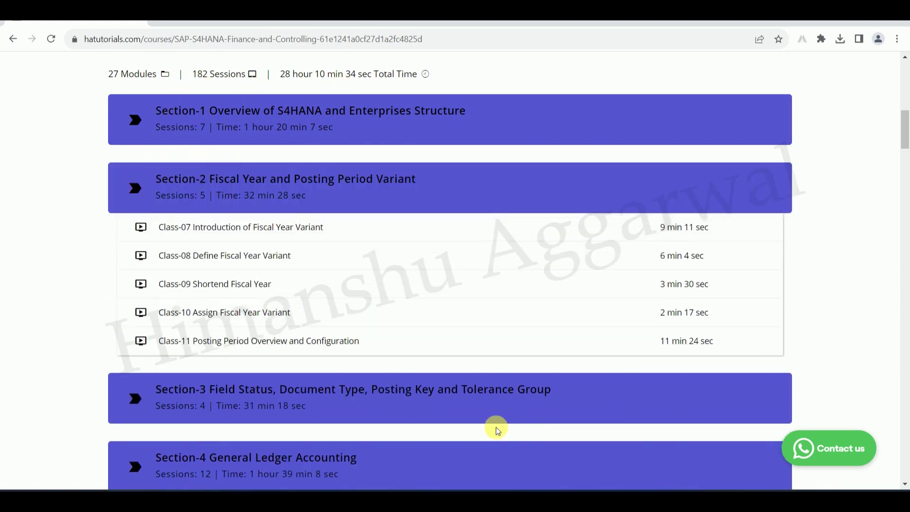
pyautogui.click(481, 400)
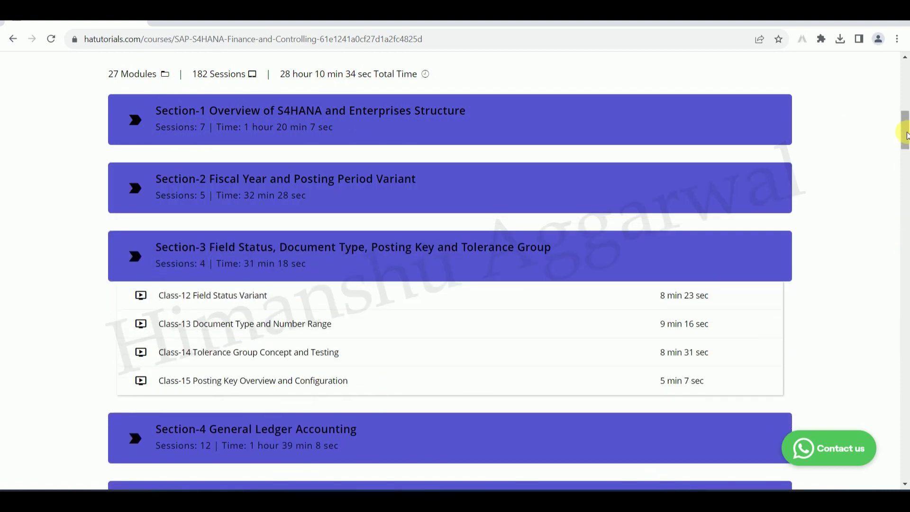
# Step: View the site's login and account sign-up forms, and close them without entering any details
pyautogui.moveTo(904, 138); pyautogui.dragTo(905, 80)
pyautogui.click(756, 66)
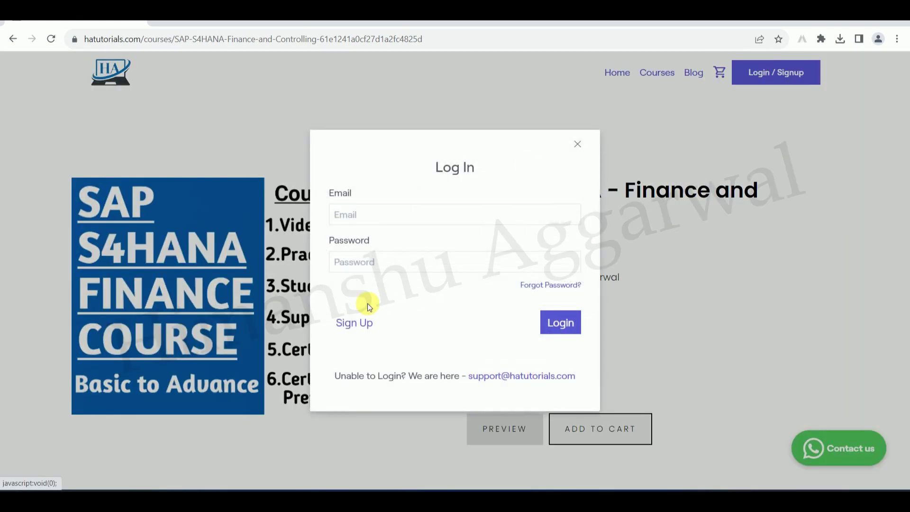
pyautogui.click(355, 322)
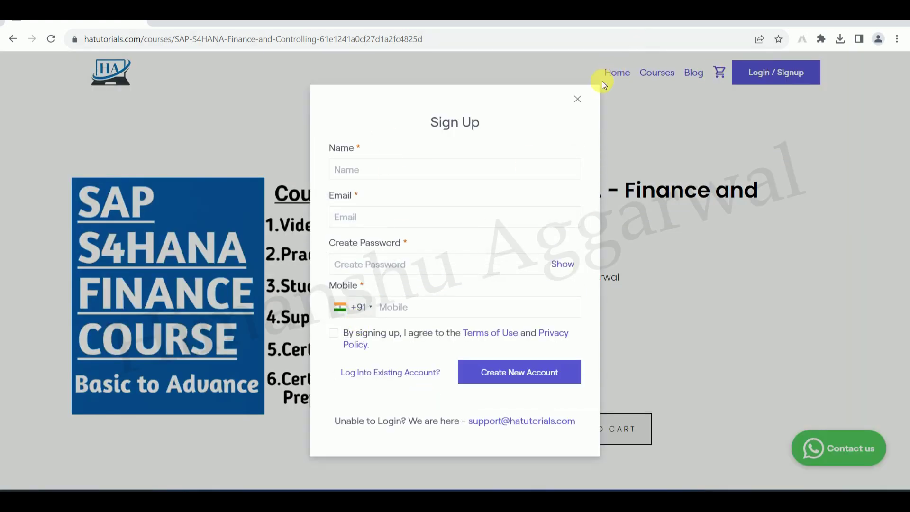
pyautogui.click(577, 99)
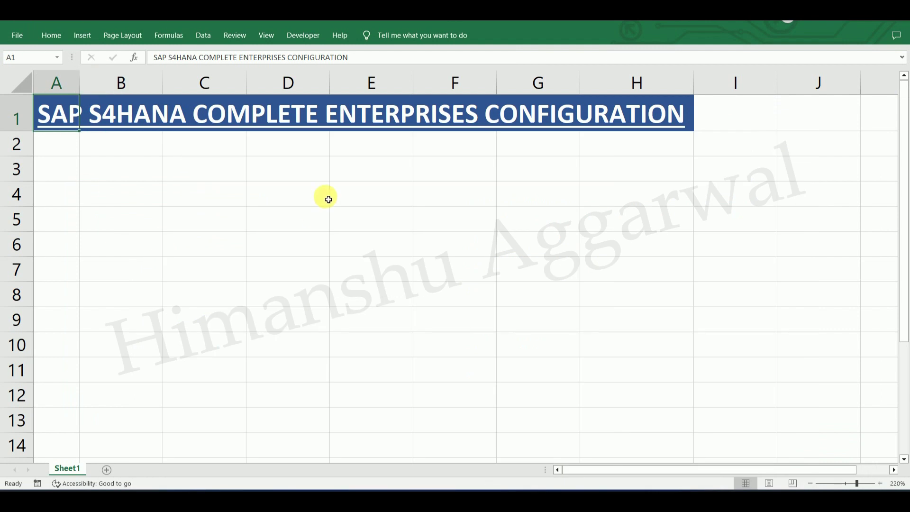
# Step: Switch to SAP Easy Access, run transaction spro and display the SAP Customizing Implementation Guide
pyautogui.click(55, 150)
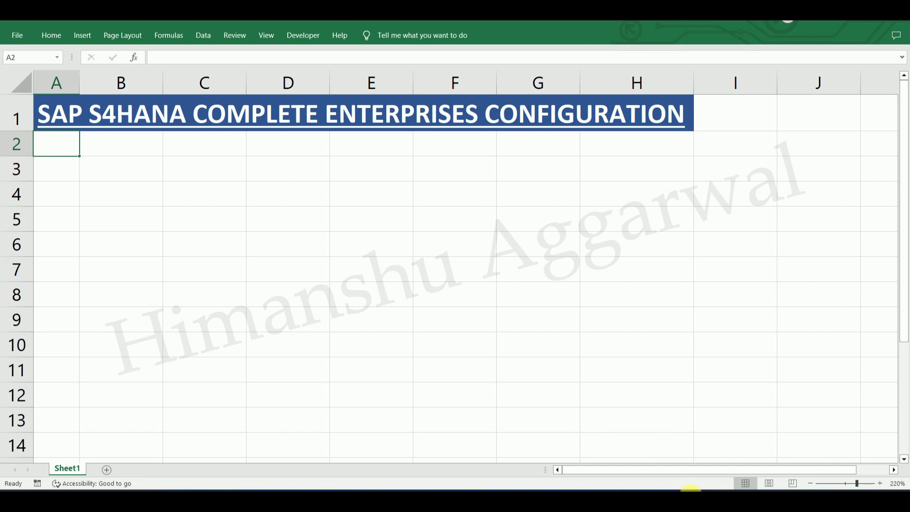
pyautogui.click(692, 491)
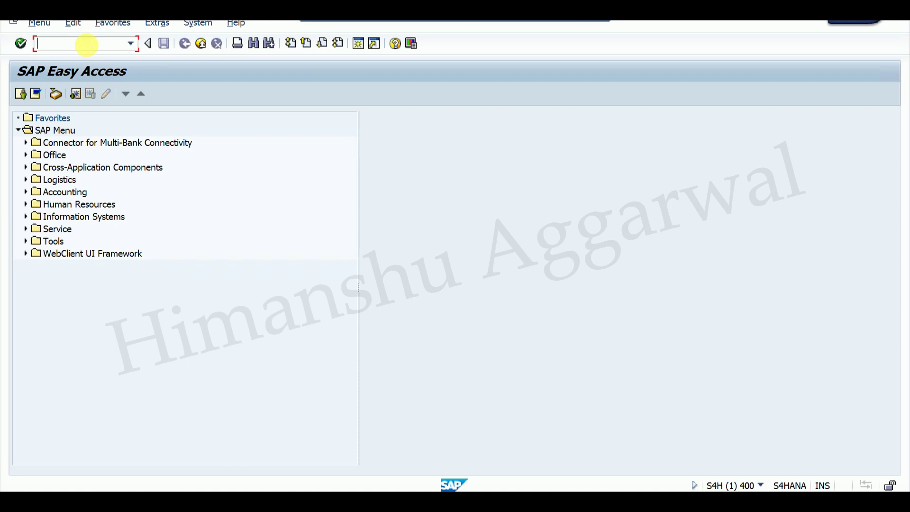
pyautogui.write('spro')
pyautogui.press('Return')
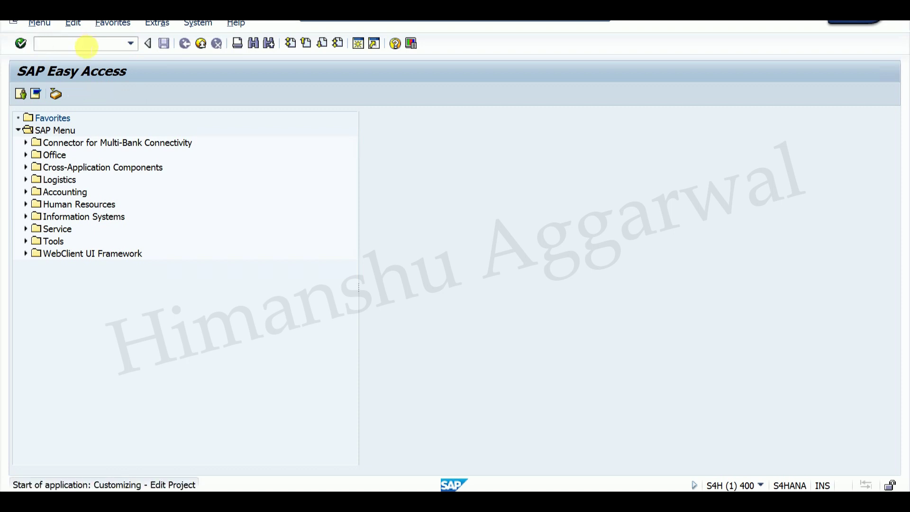
pyautogui.click(87, 101)
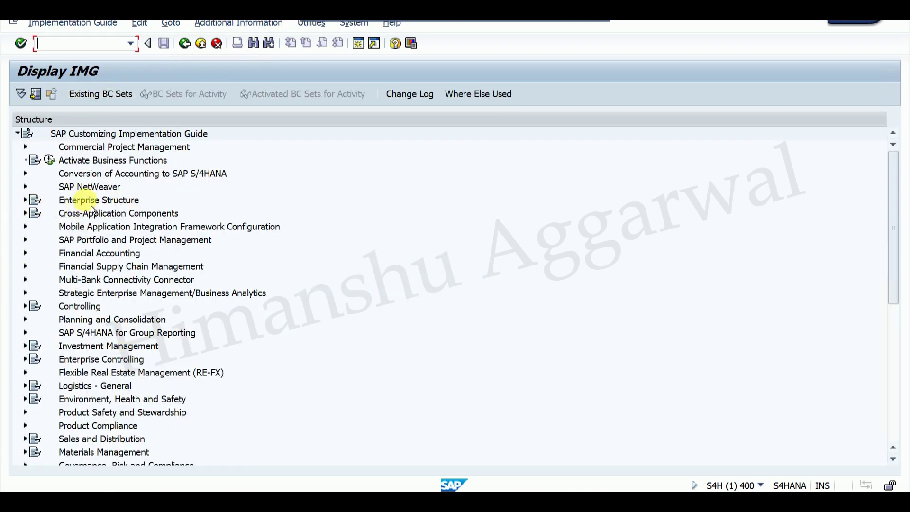
# Step: Expand Enterprise Structure, Definition and Financial Accounting in the implementation guide
pyautogui.click(25, 200)
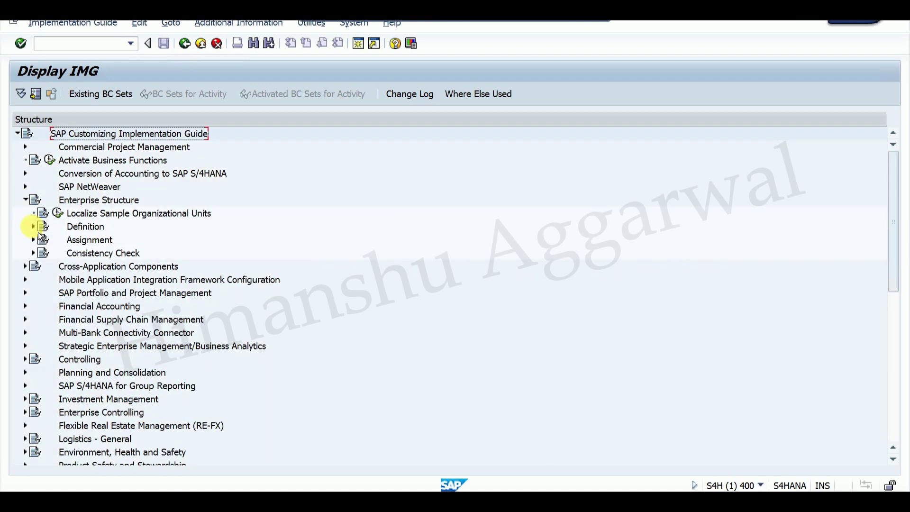
pyautogui.click(33, 227)
pyautogui.click(42, 240)
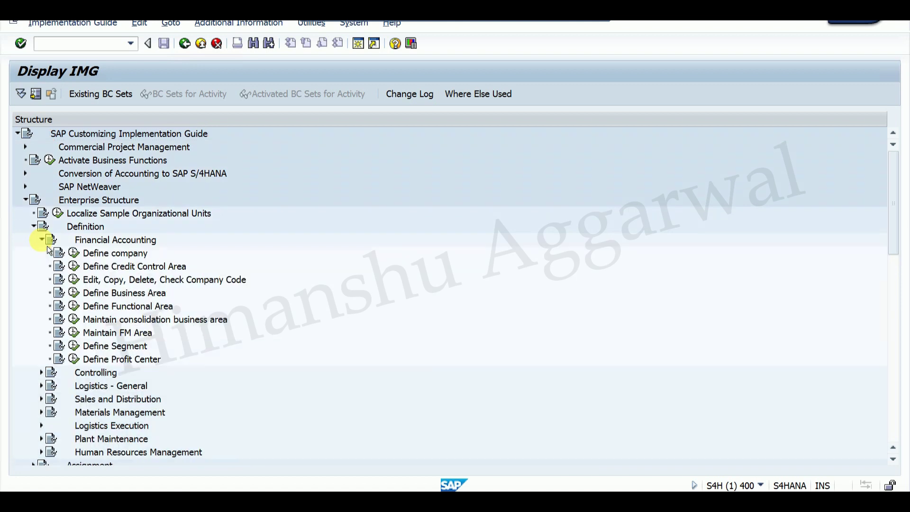
# Step: Copy the activity title "Define company" into cell B2 of the Excel sheet and number it 1 in A2
pyautogui.click(114, 258)
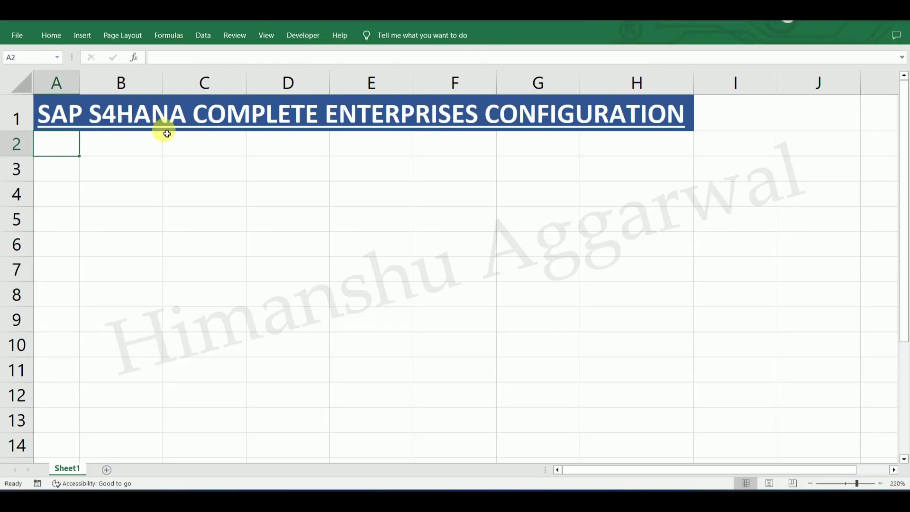
pyautogui.click(136, 138)
pyautogui.write('Define company')
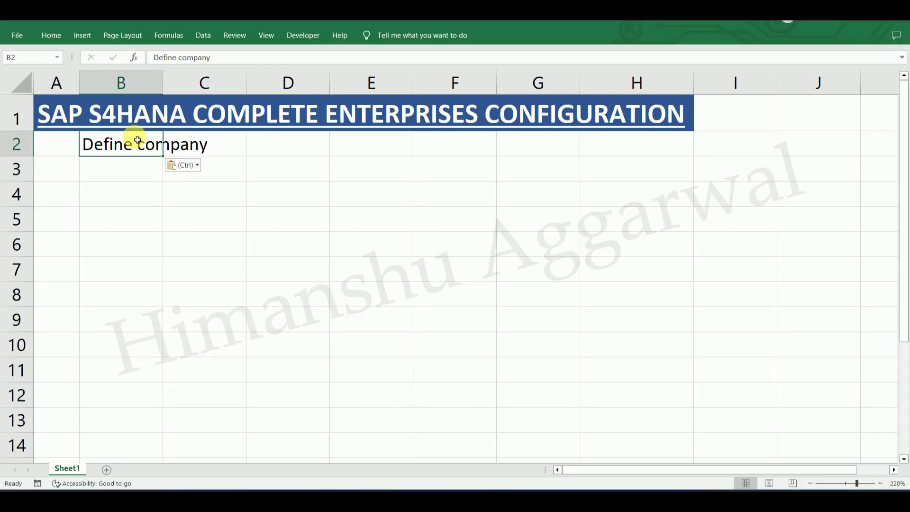
pyautogui.click(69, 139)
pyautogui.write('1')
pyautogui.press('Return')
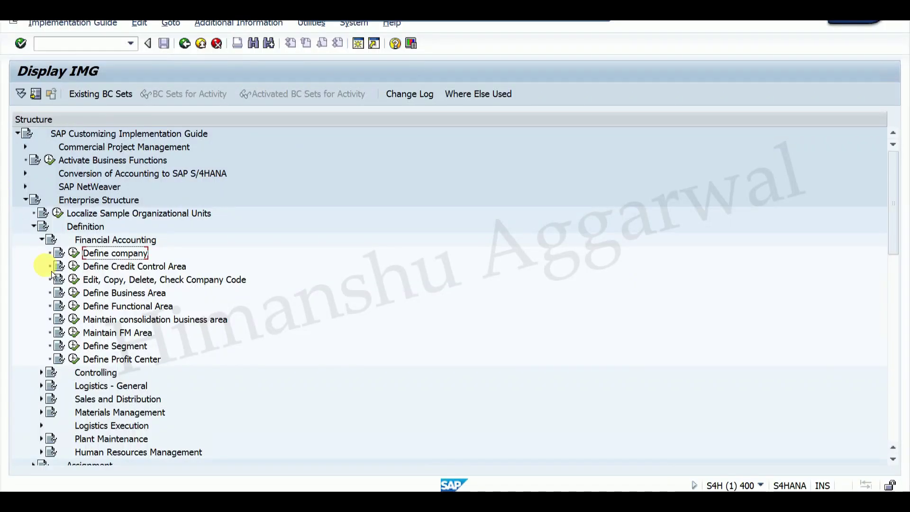
# Step: Execute Define company in SAP and start a new entry with company APPLE and company name APPLE GROUP
pyautogui.click(74, 253)
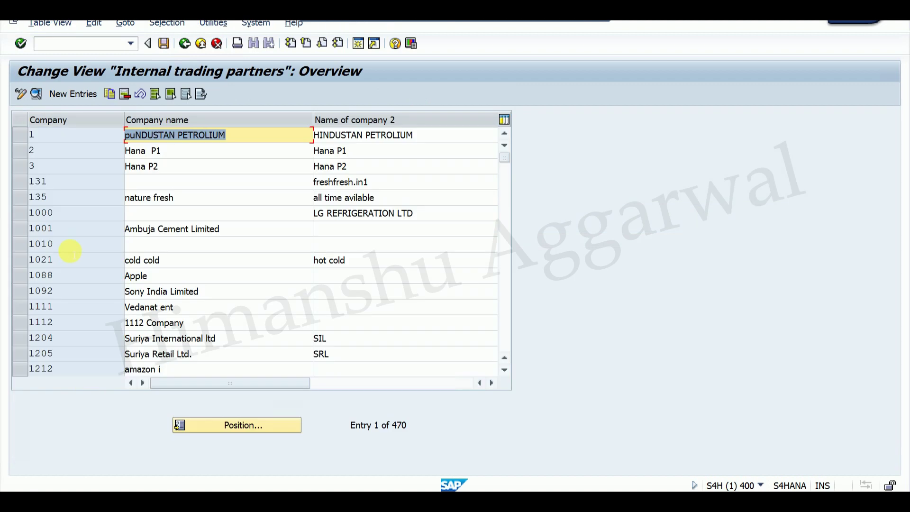
pyautogui.click(76, 95)
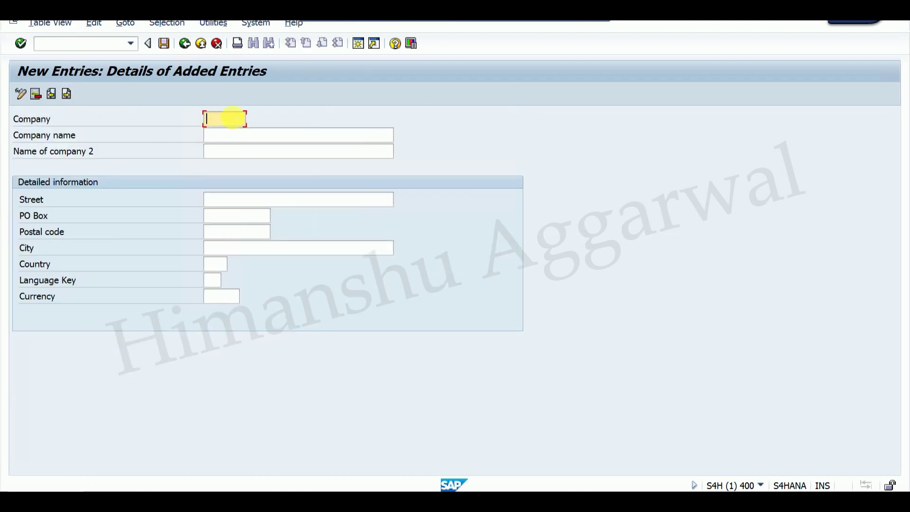
pyautogui.write('APPLE')
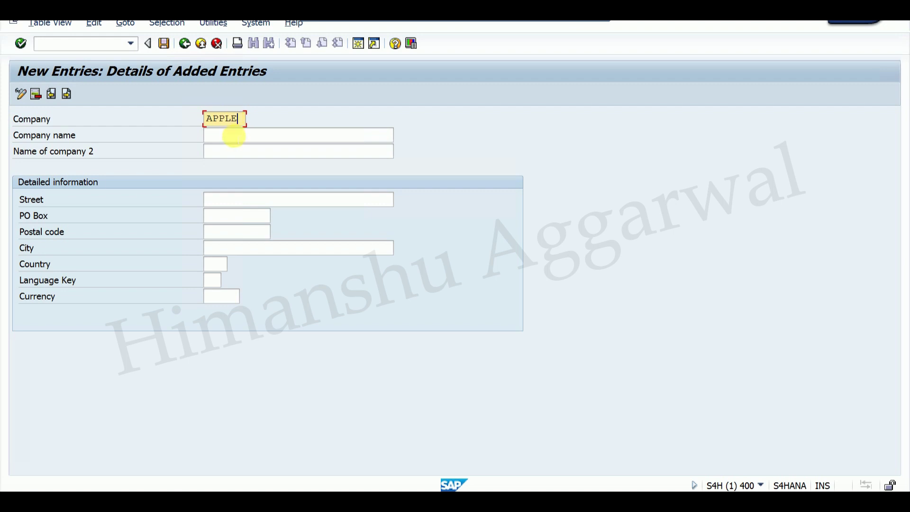
pyautogui.click(252, 137)
pyautogui.write('APPLE ')
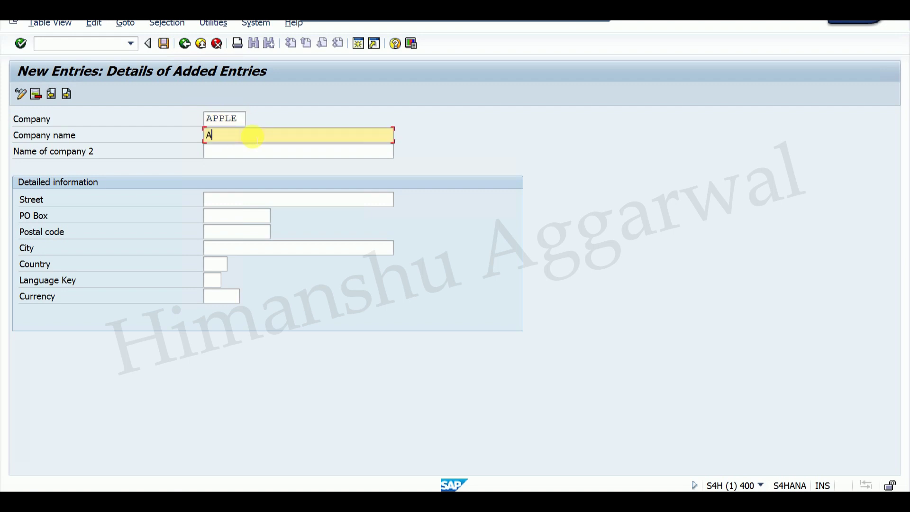
pyautogui.write('GROUP')
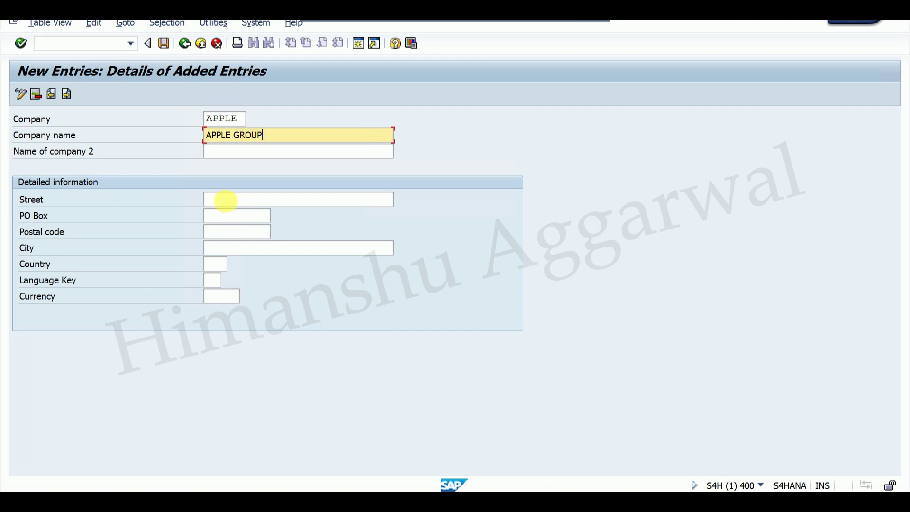
# Step: Fill in the company's details with street DELHI, city DELHI, country IN and currency INR, and validate the entry
pyautogui.click(224, 199)
pyautogui.write('DELHI')
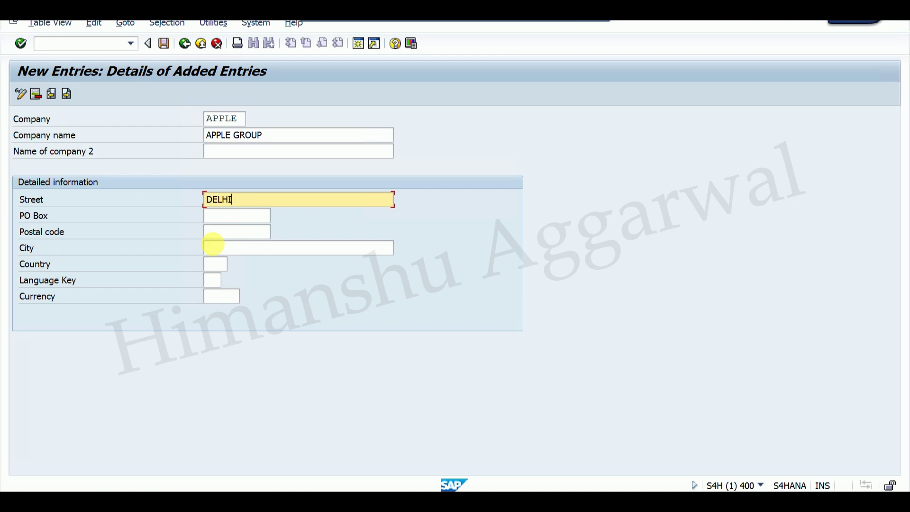
pyautogui.click(212, 246)
pyautogui.write('DELHI')
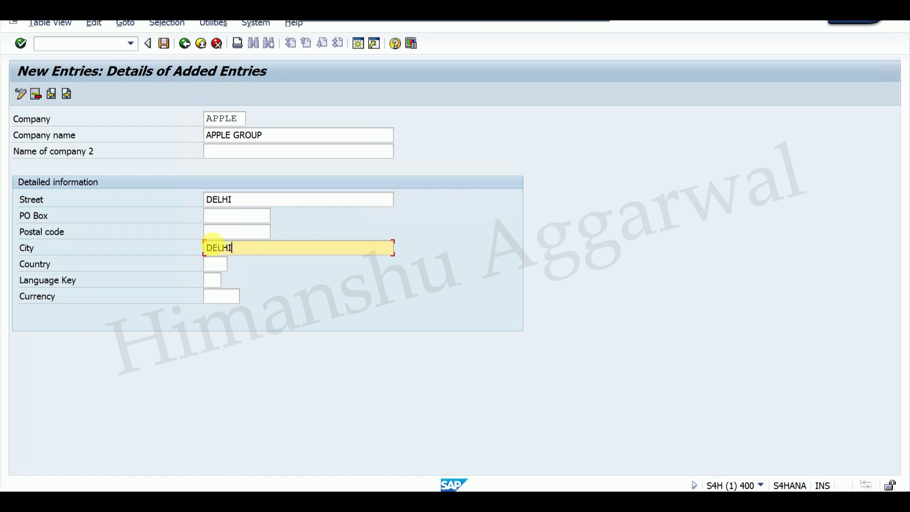
pyautogui.click(216, 263)
pyautogui.write('IN')
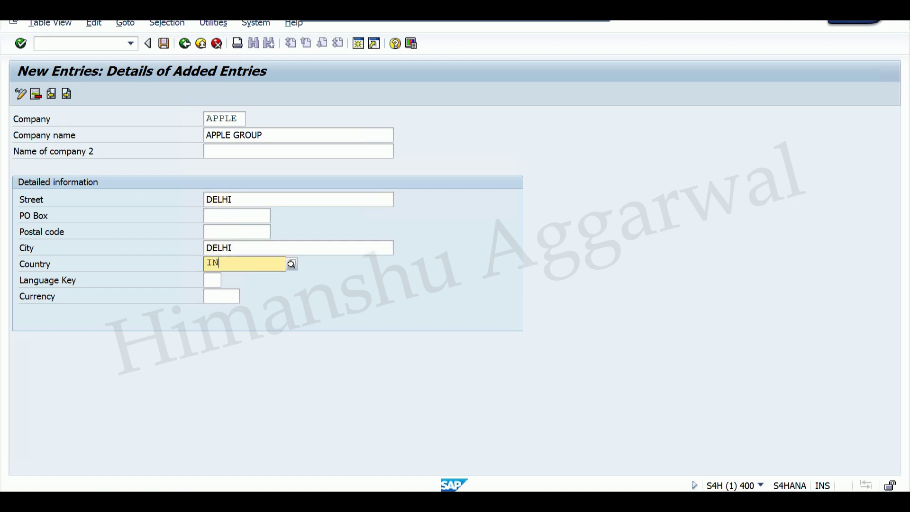
pyautogui.click(233, 292)
pyautogui.click(221, 297)
pyautogui.write('INR')
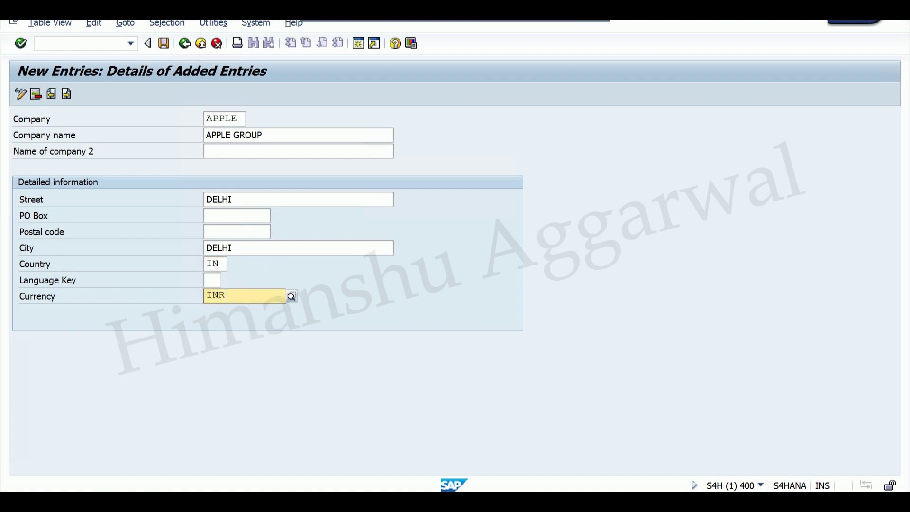
pyautogui.press('Return')
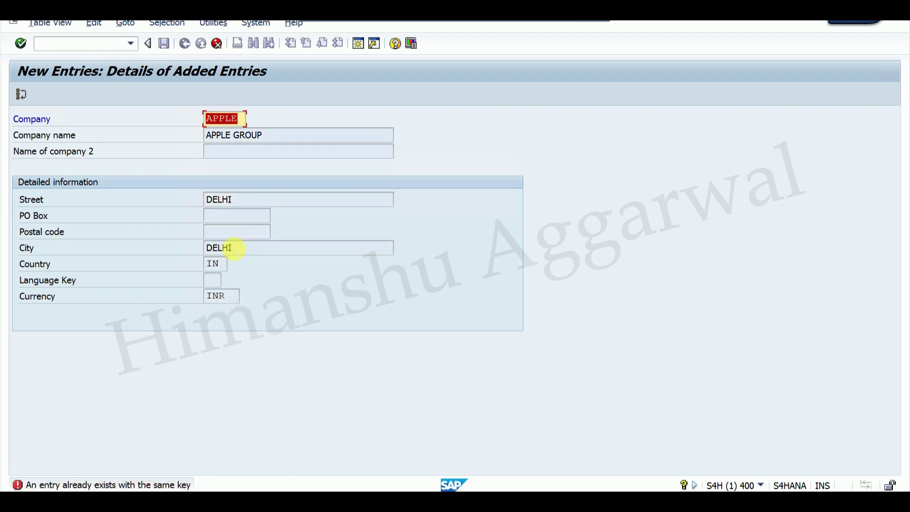
# Step: Change the new entry's company key to APPLEE and validate it
pyautogui.click(243, 118)
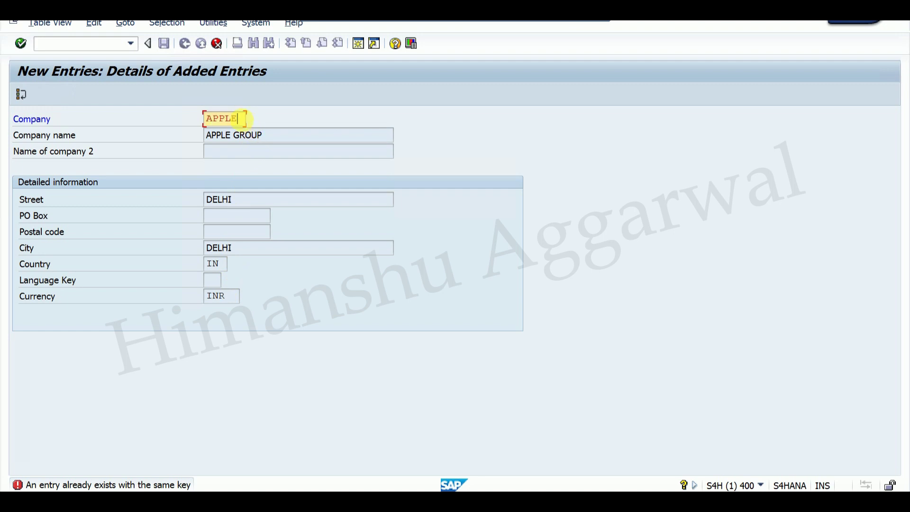
pyautogui.write('E')
pyautogui.press('Return')
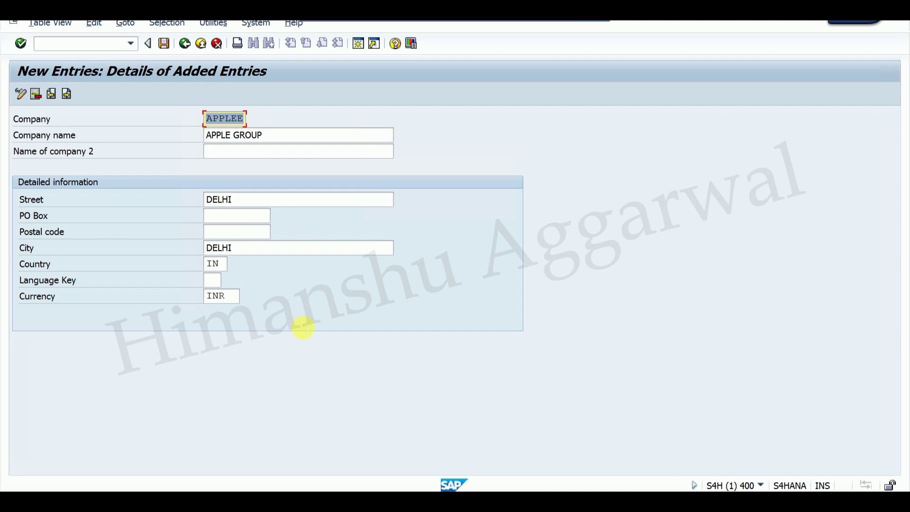
# Step: Save the new company entry under a new customizing request with the short description "Define Company"
pyautogui.click(166, 45)
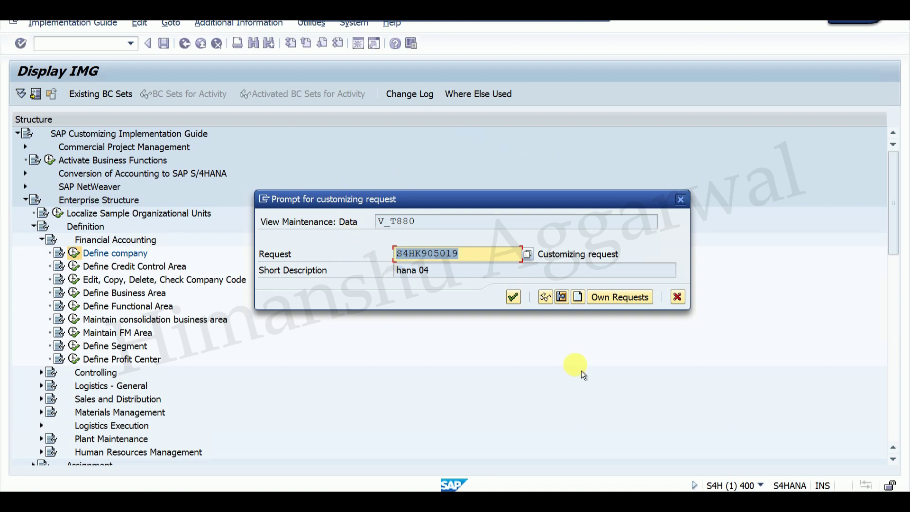
pyautogui.click(585, 306)
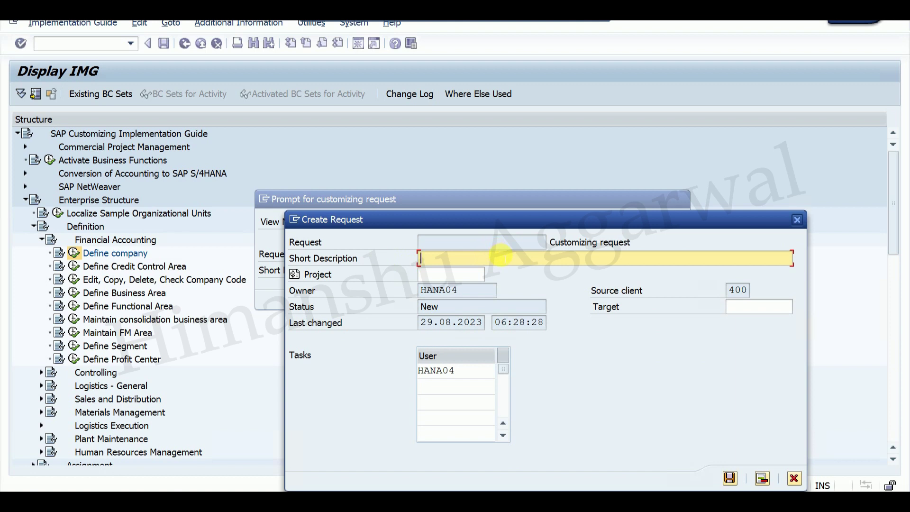
pyautogui.write('Define Company')
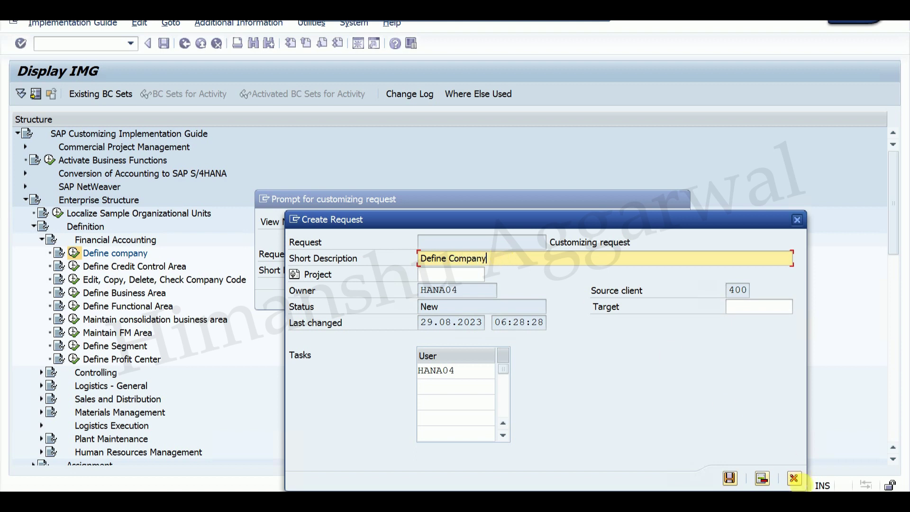
pyautogui.click(733, 480)
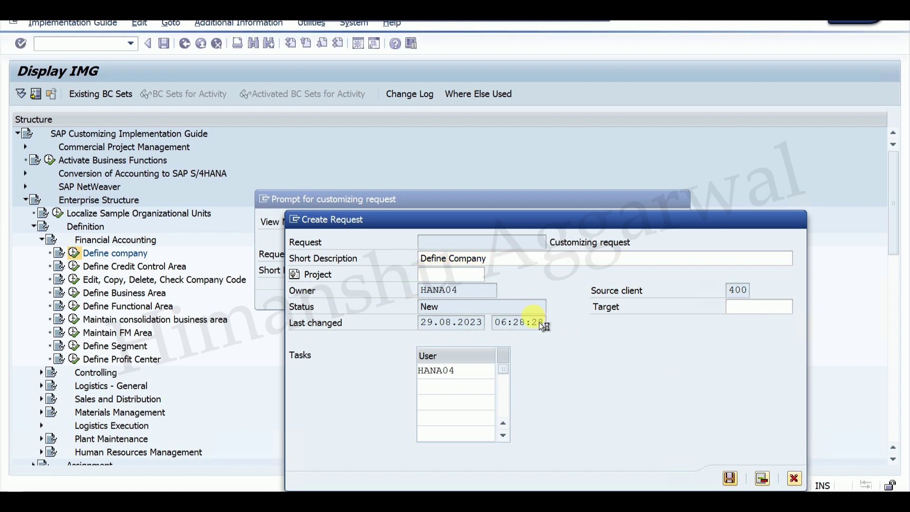
pyautogui.click(724, 480)
pyautogui.click(516, 304)
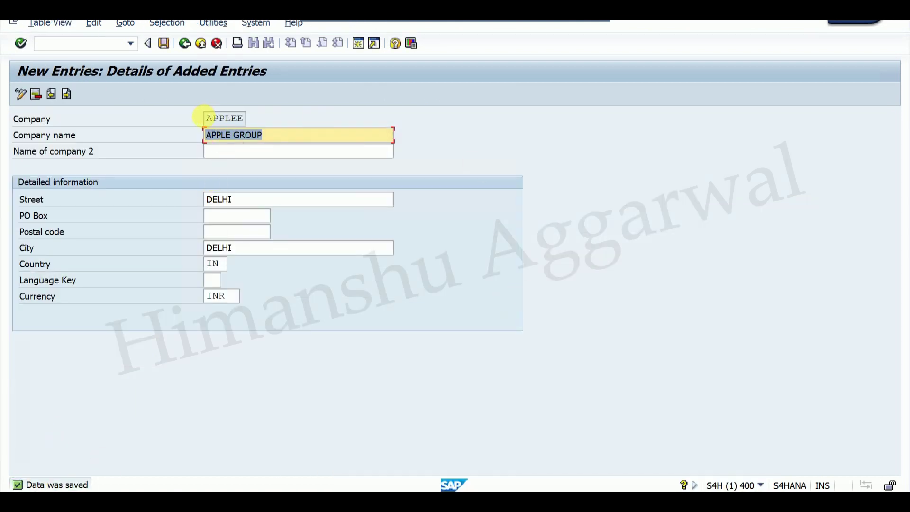
# Step: Turn on Quick Cut and Paste for copying field values out of SAP
pyautogui.click(225, 118)
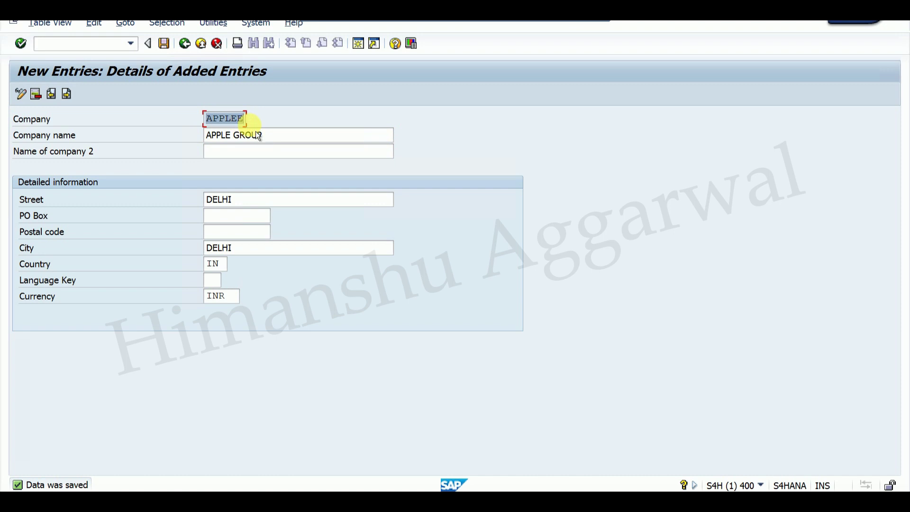
pyautogui.click(682, 350)
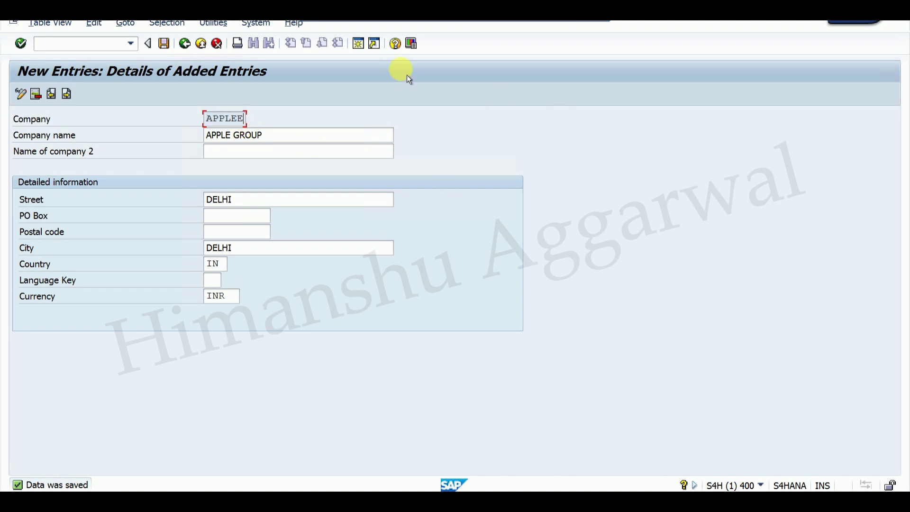
pyautogui.click(411, 45)
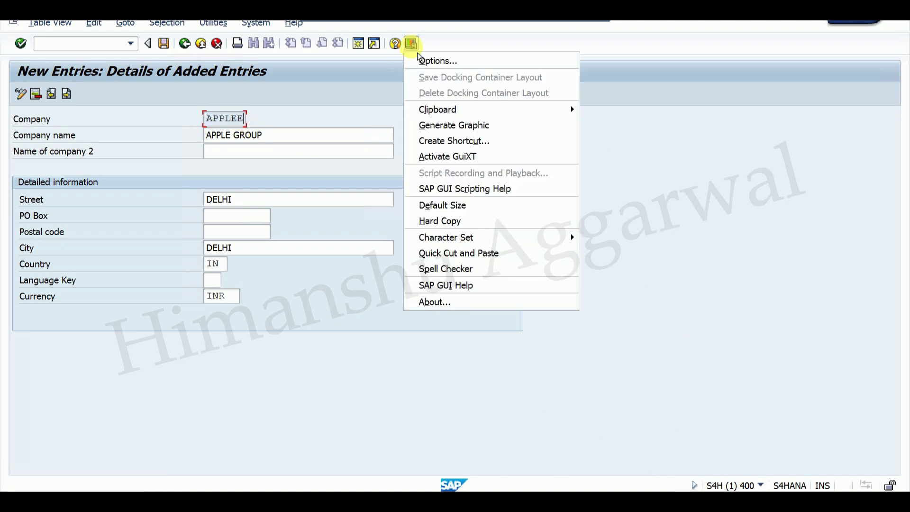
pyautogui.click(451, 256)
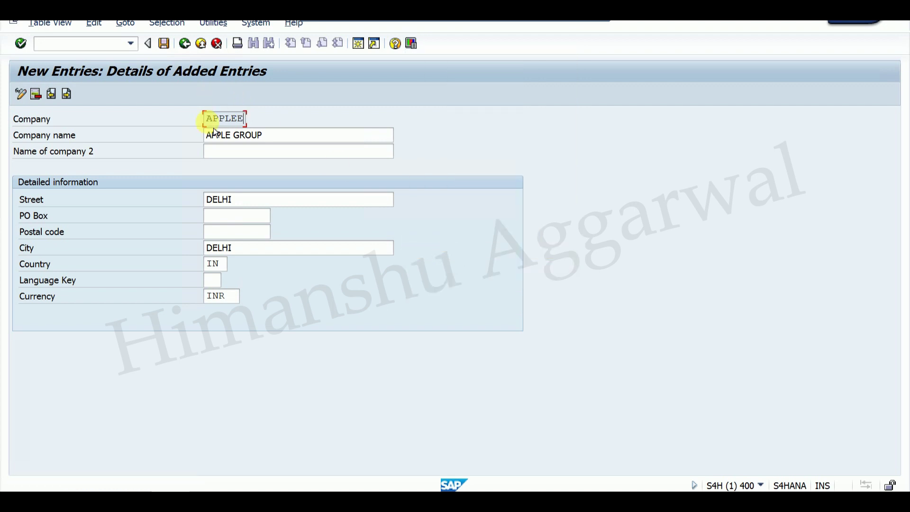
# Step: Copy the company key APPLEE from the saved entry into cell F2 of the Excel sheet
pyautogui.moveTo(207, 118); pyautogui.dragTo(245, 118)
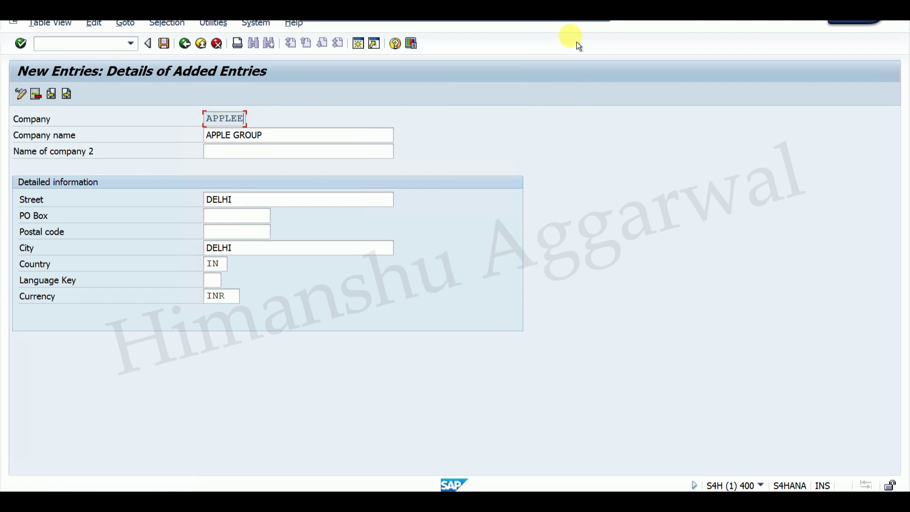
pyautogui.click(572, 23)
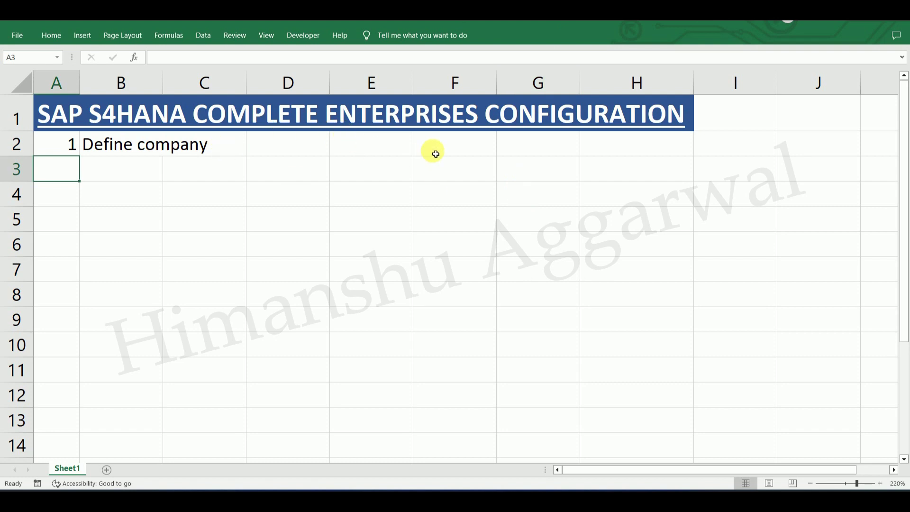
pyautogui.click(450, 144)
pyautogui.hotkey('ctrl', 'v')
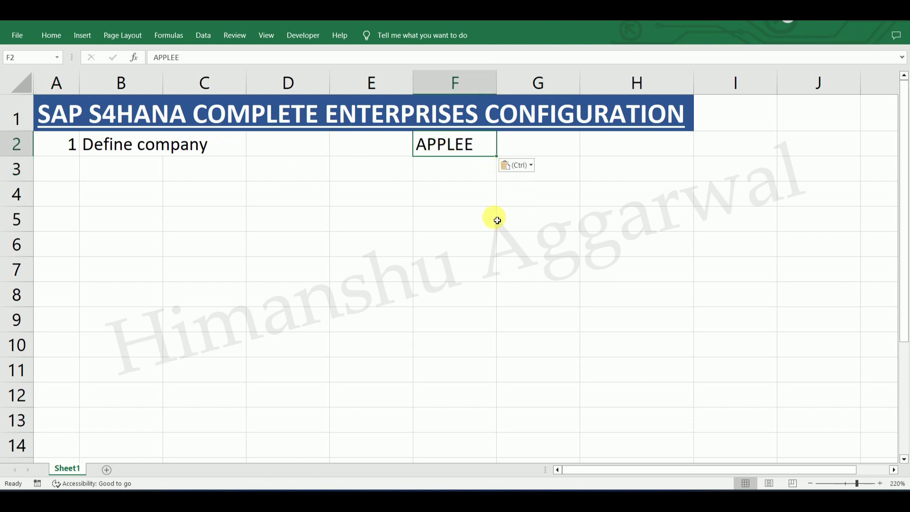
# Step: Return to the IMG structure in SAP, open Edit Company Code Data under Financial Accounting and start a new entry
pyautogui.hotkey('alt', 'Tab')
pyautogui.click(185, 44)
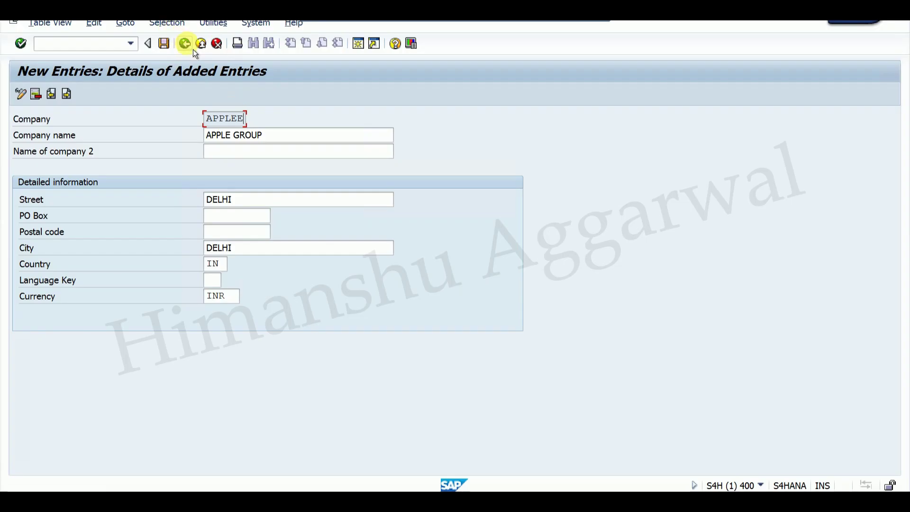
pyautogui.click(186, 44)
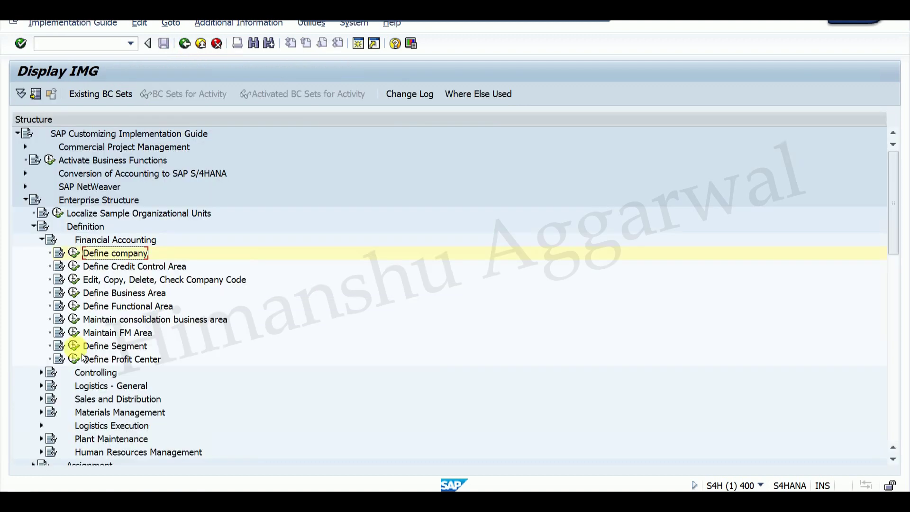
pyautogui.click(74, 279)
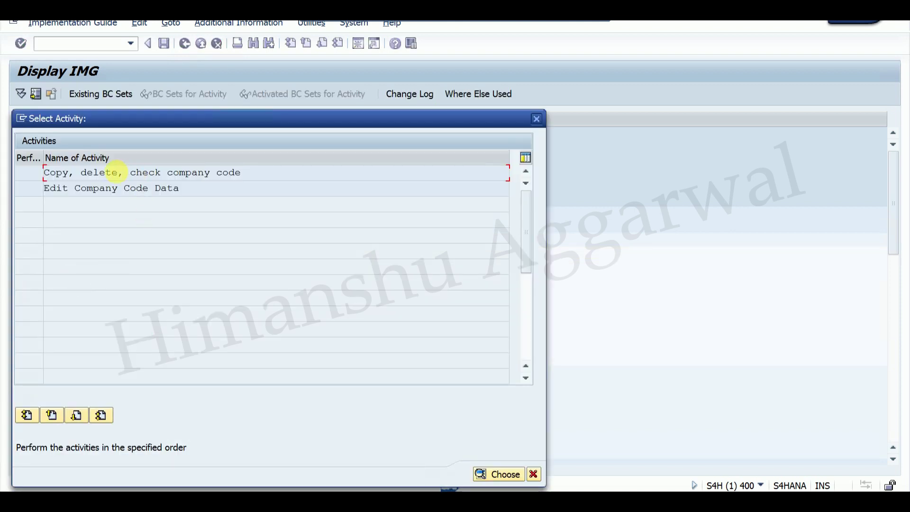
pyautogui.doubleClick(104, 190)
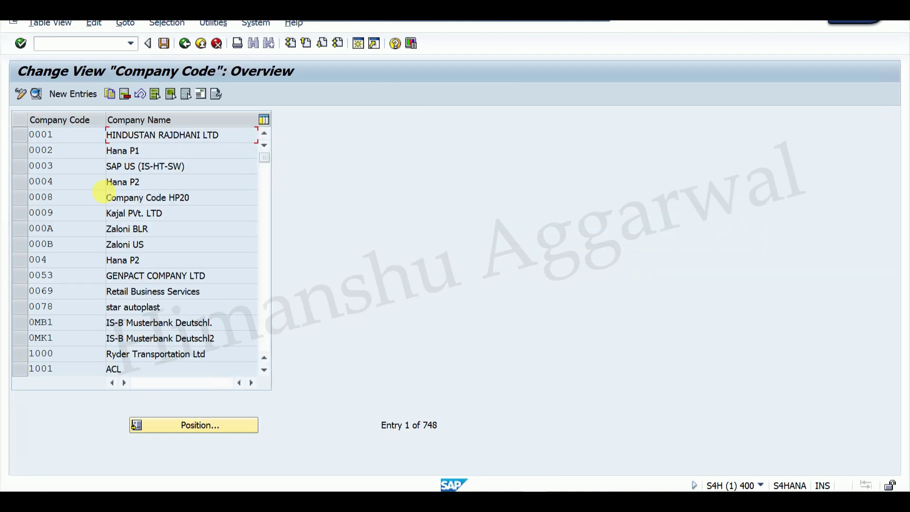
pyautogui.click(70, 103)
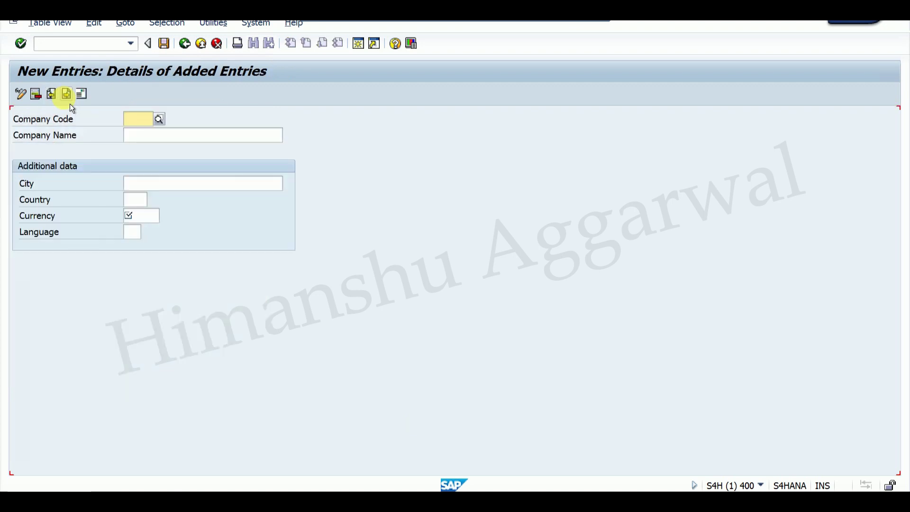
# Step: Enter company code APEL with the company name APPLE INDIA LTD. in the new entry
pyautogui.click(139, 122)
pyautogui.write('APLE')
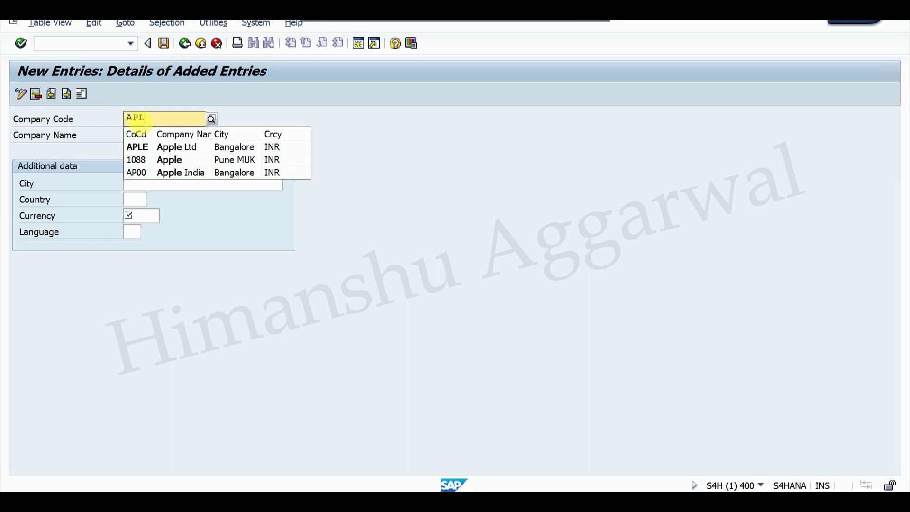
pyautogui.press('BackSpace')
pyautogui.write('EL')
pyautogui.click(226, 147)
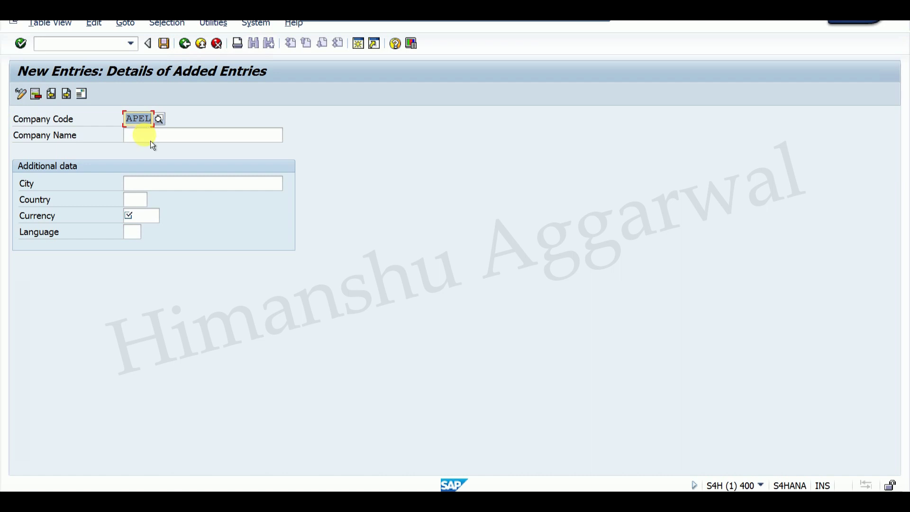
pyautogui.click(145, 136)
pyautogui.write('APLLE')
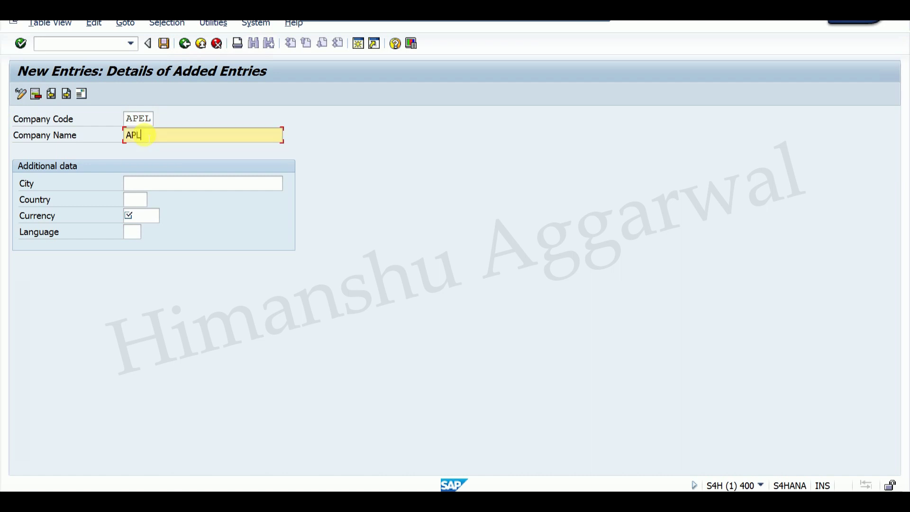
pyautogui.press('BackSpace')
pyautogui.press('BackSpace')
pyautogui.press('BackSpace')
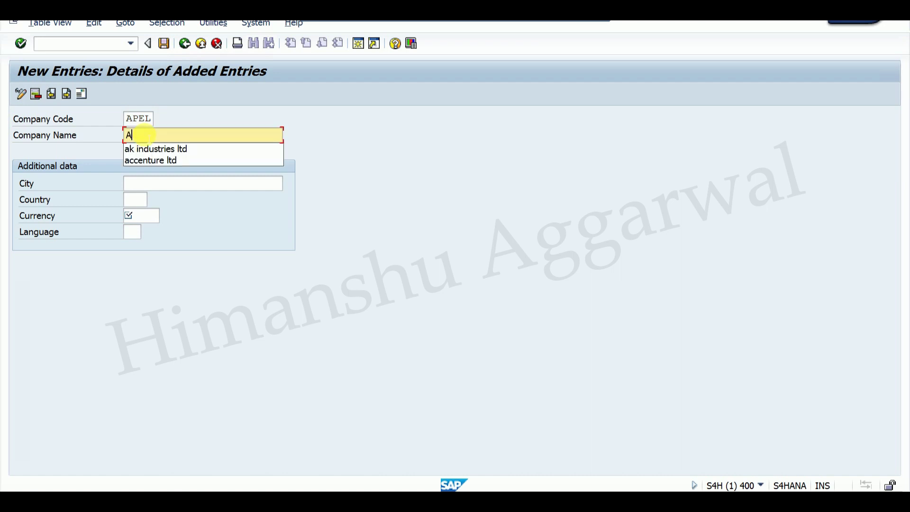
pyautogui.write('PPLE')
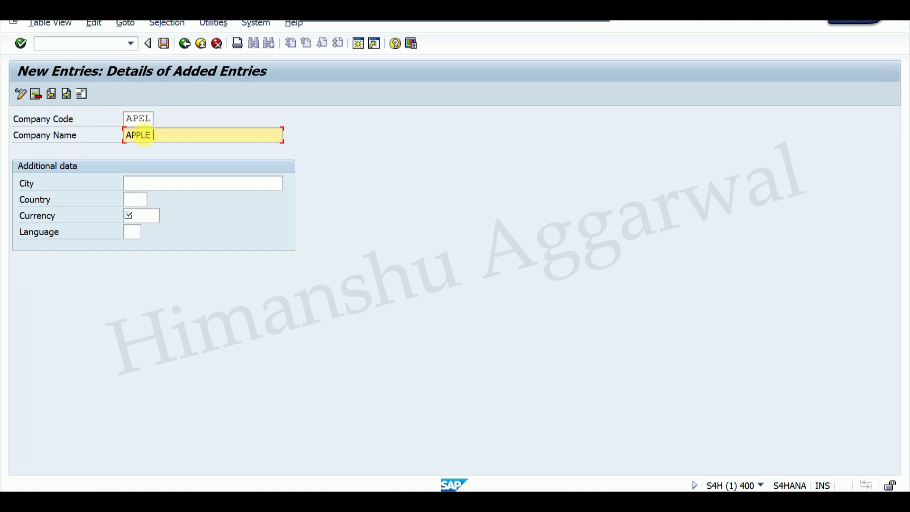
pyautogui.write(' INDIA LTD.')
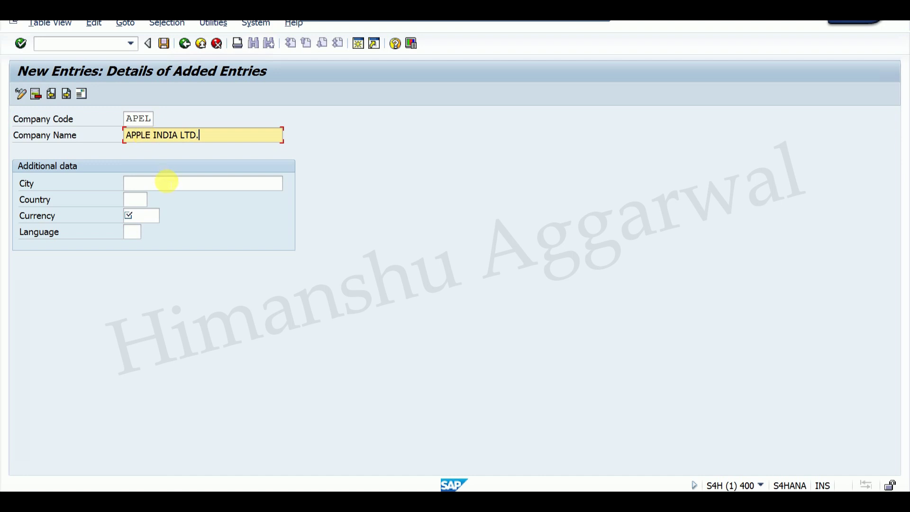
# Step: Fill in the company code's additional data with city DELHI, country IN and currency INR, and validate it
pyautogui.click(166, 183)
pyautogui.write('DELHI')
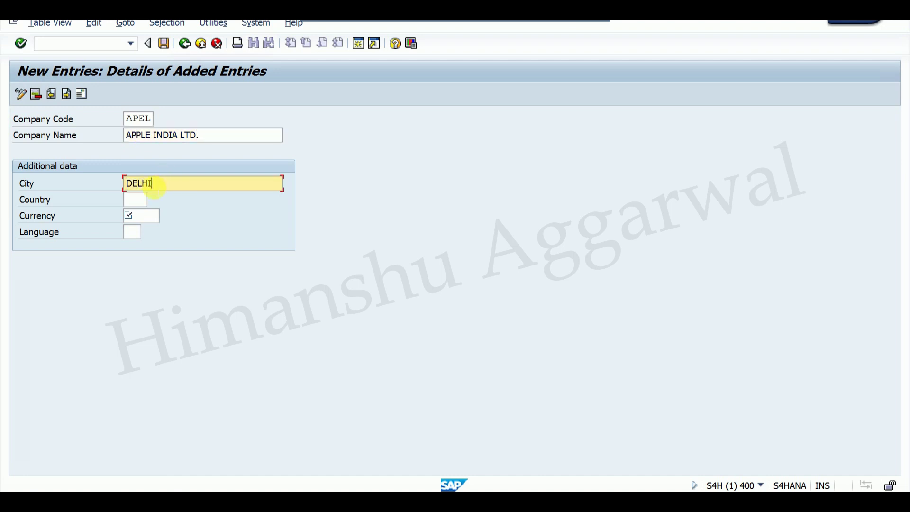
pyautogui.click(136, 200)
pyautogui.write('IN')
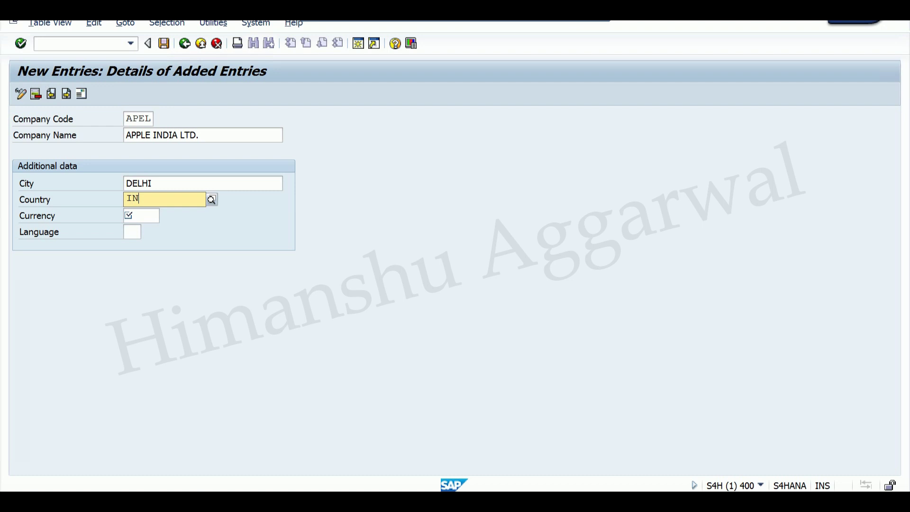
pyautogui.click(154, 227)
pyautogui.click(142, 215)
pyautogui.write('INR')
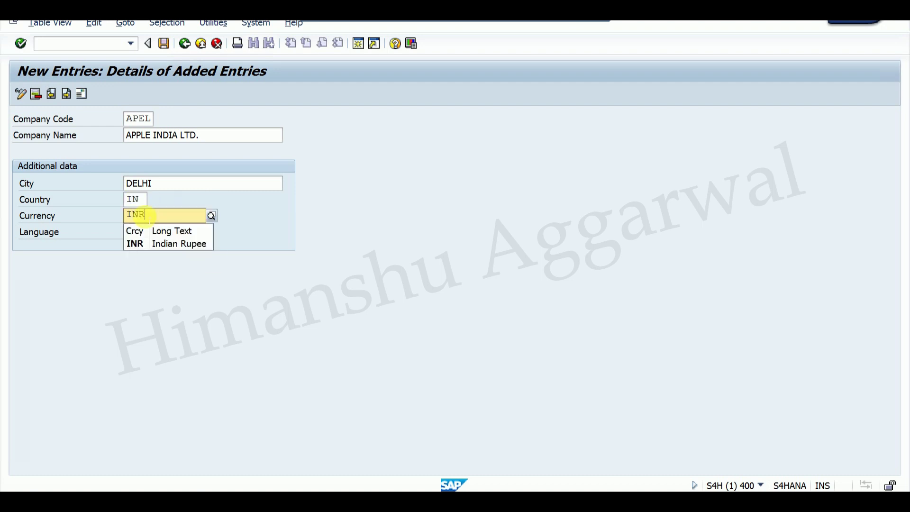
pyautogui.press('Return')
# Step: Save the company code entry and give its address the title Company and the name APPLE INDIA LTD
pyautogui.hotkey('ctrl', 'c')
pyautogui.moveTo(210, 135); pyautogui.dragTo(120, 143)
pyautogui.click(126, 139)
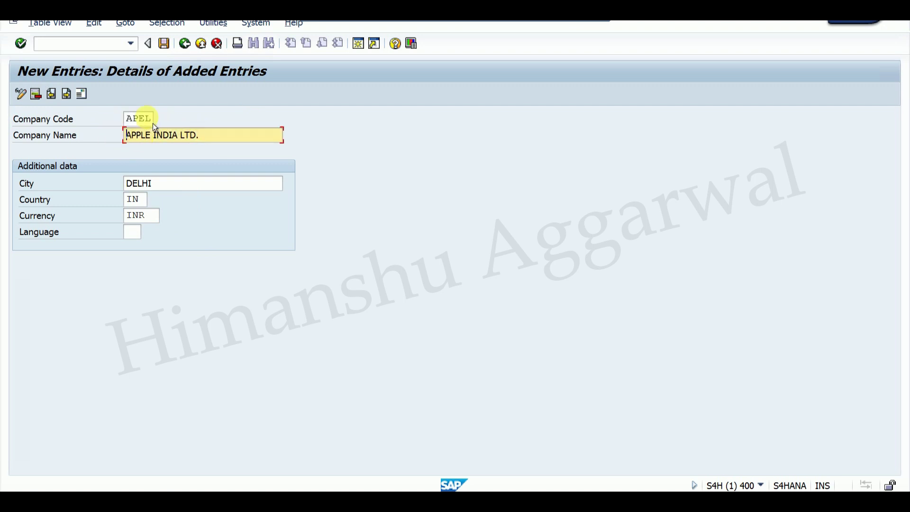
pyautogui.click(166, 47)
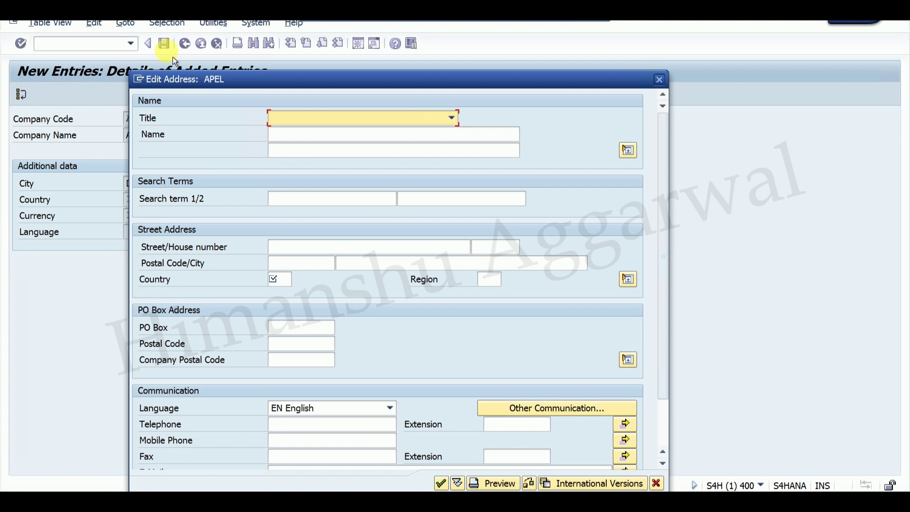
pyautogui.click(336, 122)
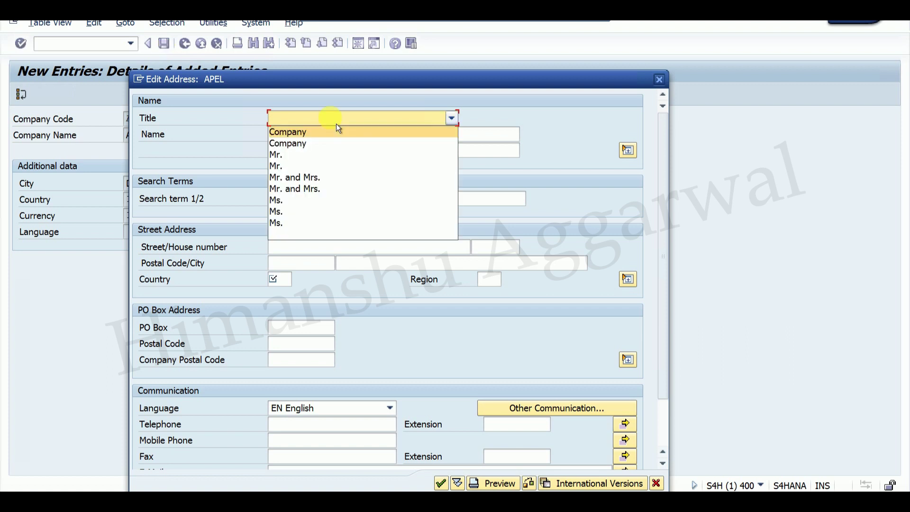
pyautogui.click(312, 141)
pyautogui.click(305, 135)
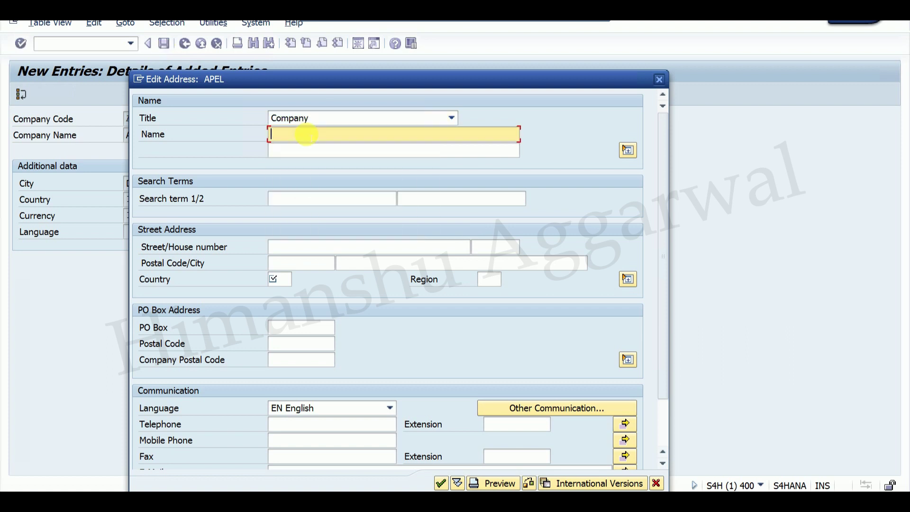
pyautogui.write('APPLE INDIA LTD.')
# Step: Complete the address with search term APP, country IN and region 30, and save it under the Define Company customizing request
pyautogui.click(308, 199)
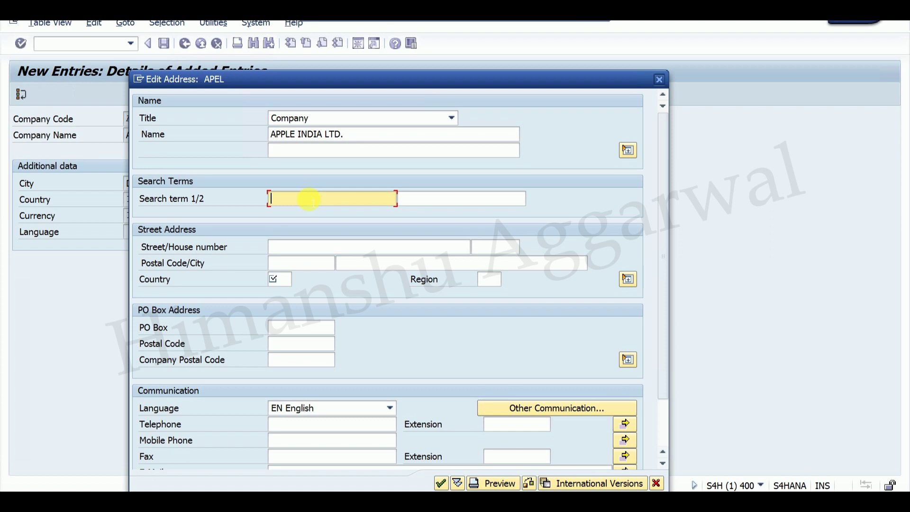
pyautogui.write('APP')
pyautogui.click(273, 278)
pyautogui.write('IN')
pyautogui.press('Tab')
pyautogui.write('30')
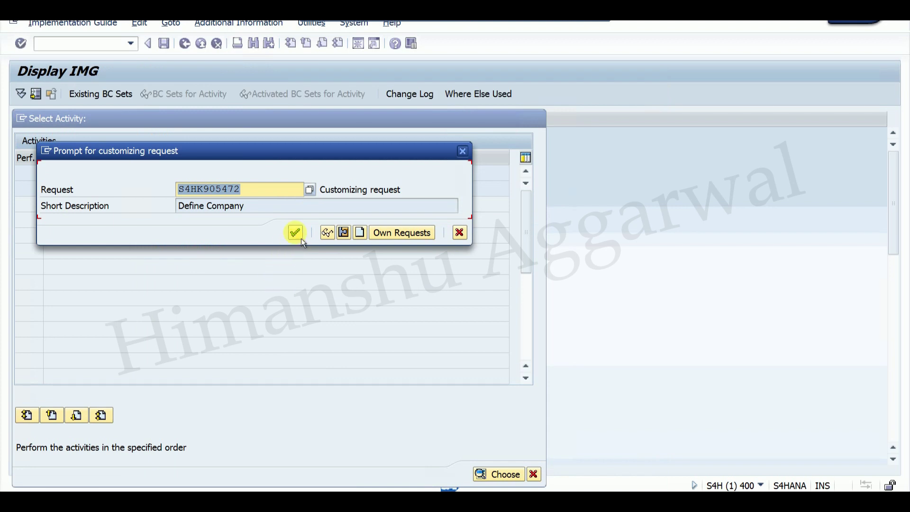
pyautogui.click(295, 232)
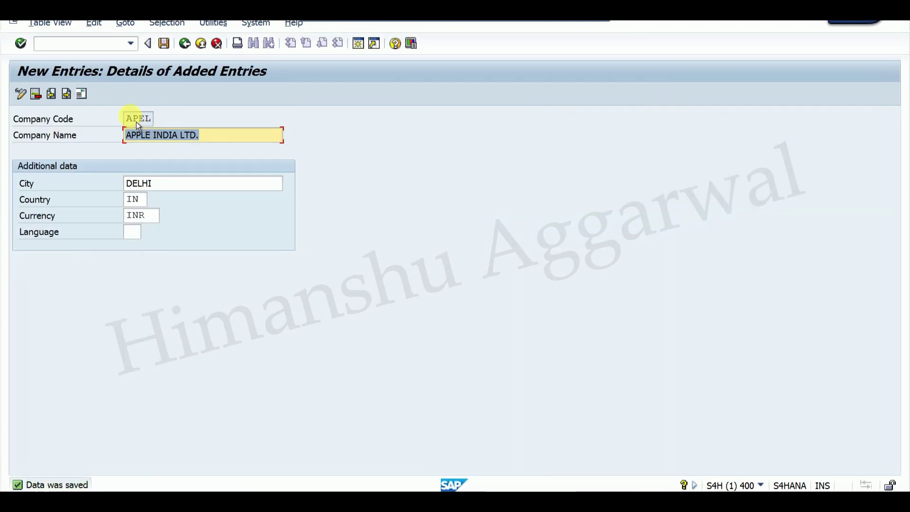
# Step: Copy company code APEL from the saved entry into cell F3 of the Excel sheet
pyautogui.click(147, 118)
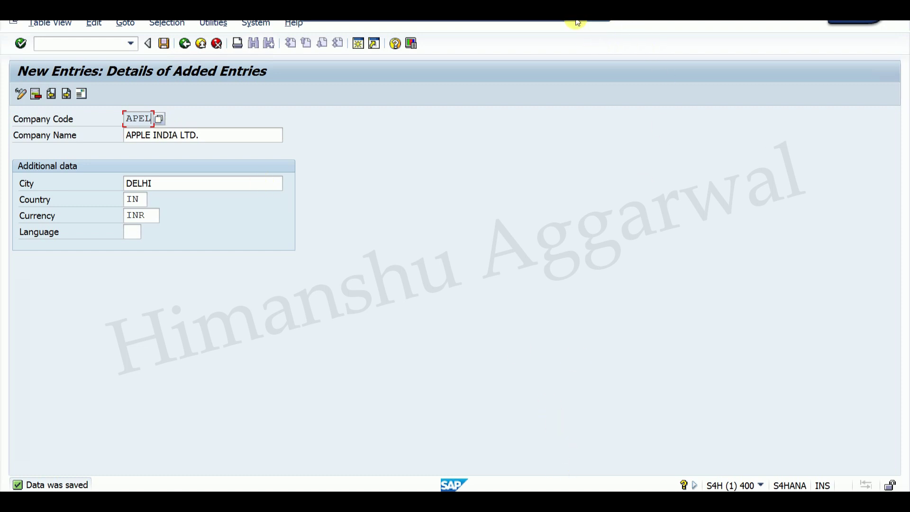
pyautogui.click(576, 18)
pyautogui.click(660, 490)
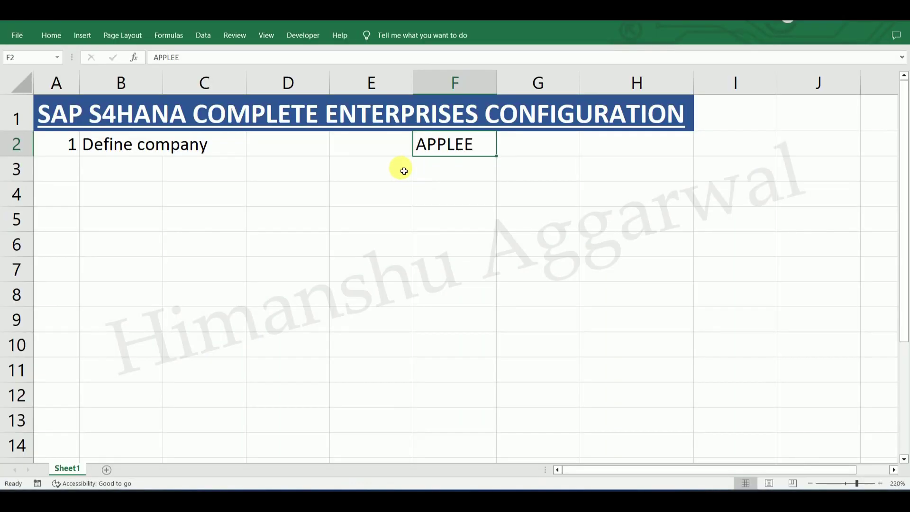
pyautogui.click(465, 164)
pyautogui.hotkey('ctrl', 'v')
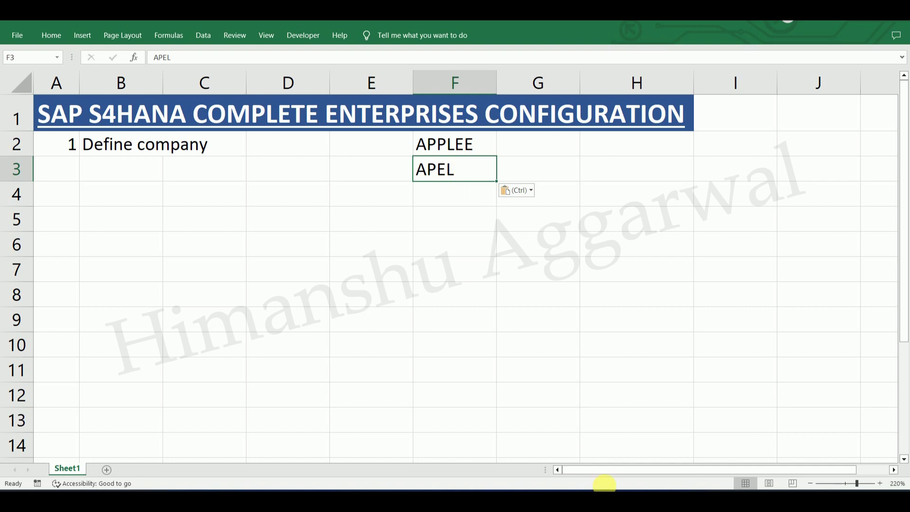
# Step: Switch back to SAP, leave the company code view for the activity list, and copy the activity name Edit Company Code Data
pyautogui.click(684, 498)
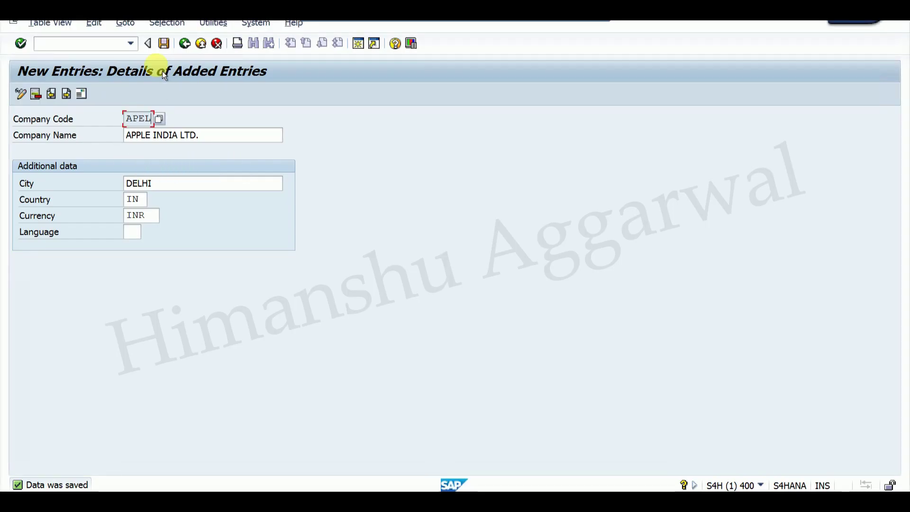
pyautogui.click(186, 44)
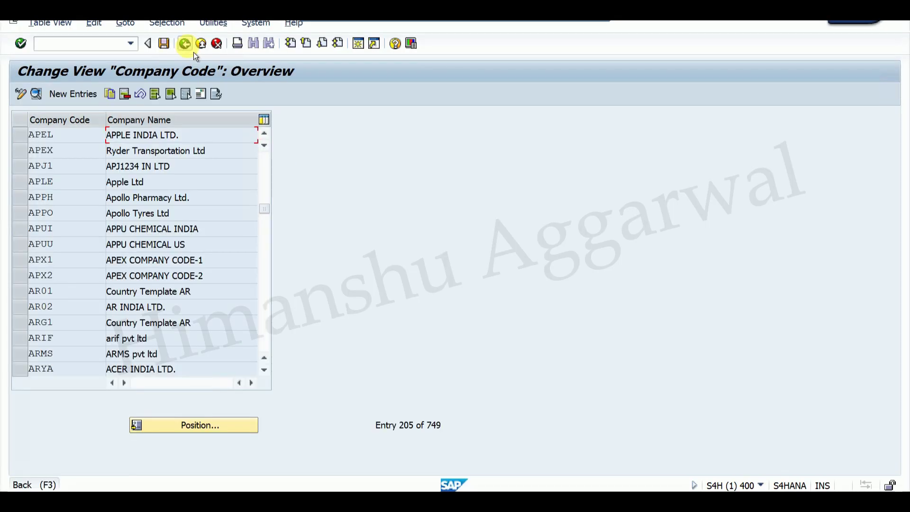
pyautogui.click(186, 44)
pyautogui.click(99, 188)
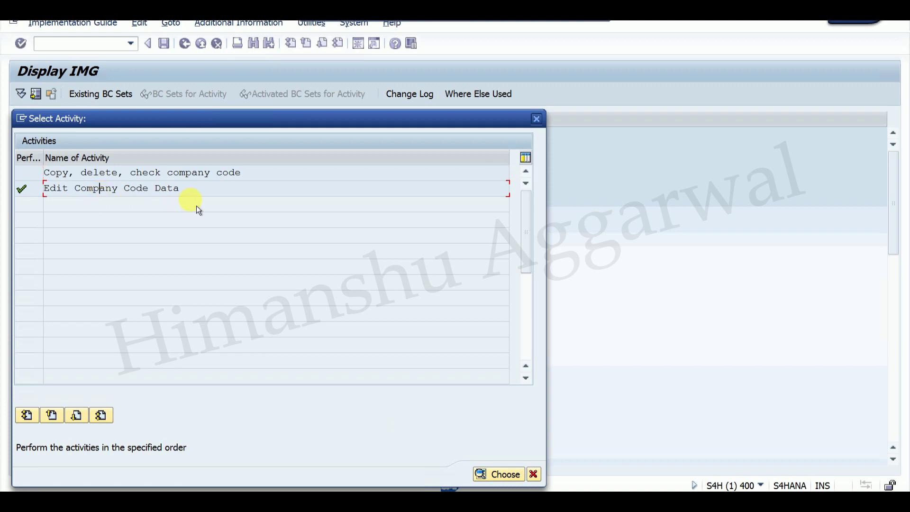
pyautogui.moveTo(195, 191); pyautogui.dragTo(30, 178)
pyautogui.hotkey('ctrl', 'c')
# Step: In Excel, paste Edit Company Code Data into cell B3, number the row 2 in A3, and save the workbook
pyautogui.click(566, 11)
pyautogui.click(143, 169)
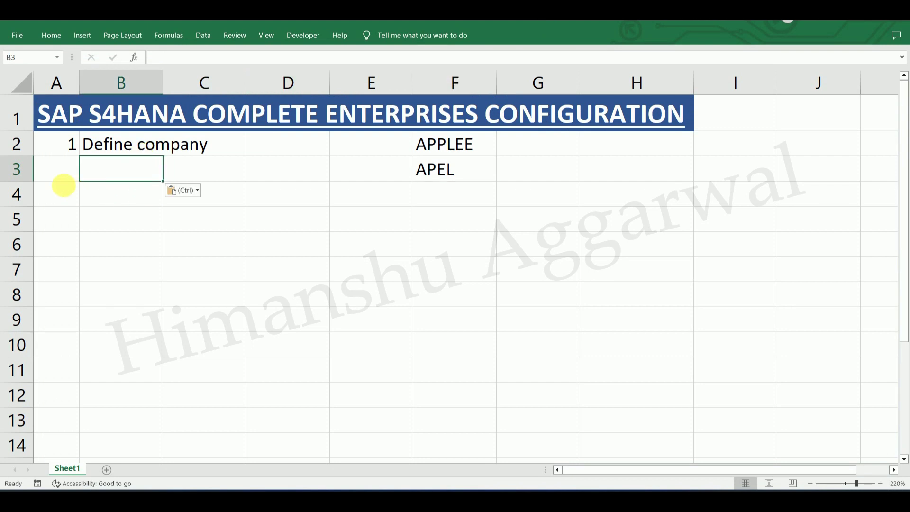
pyautogui.hotkey('ctrl', 'v')
pyautogui.click(57, 168)
pyautogui.write('2')
pyautogui.press('Return')
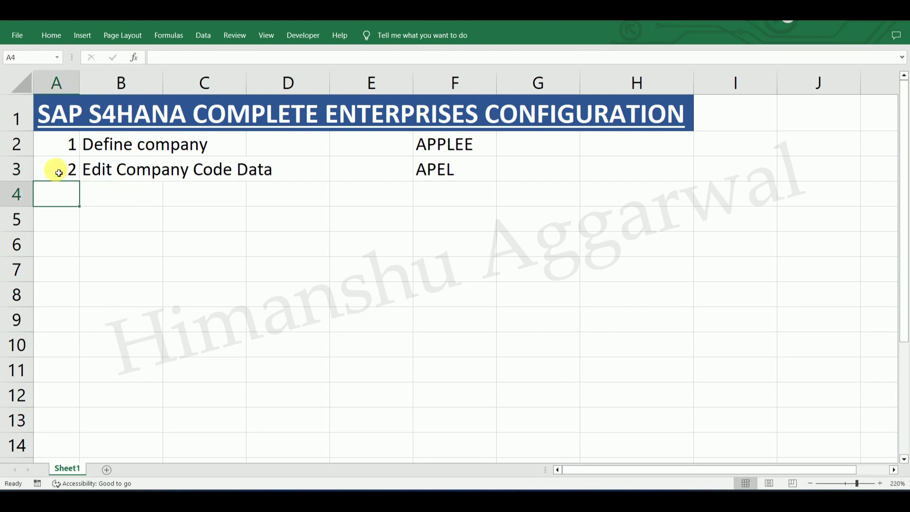
pyautogui.hotkey('ctrl', 's')
pyautogui.press('Escape')
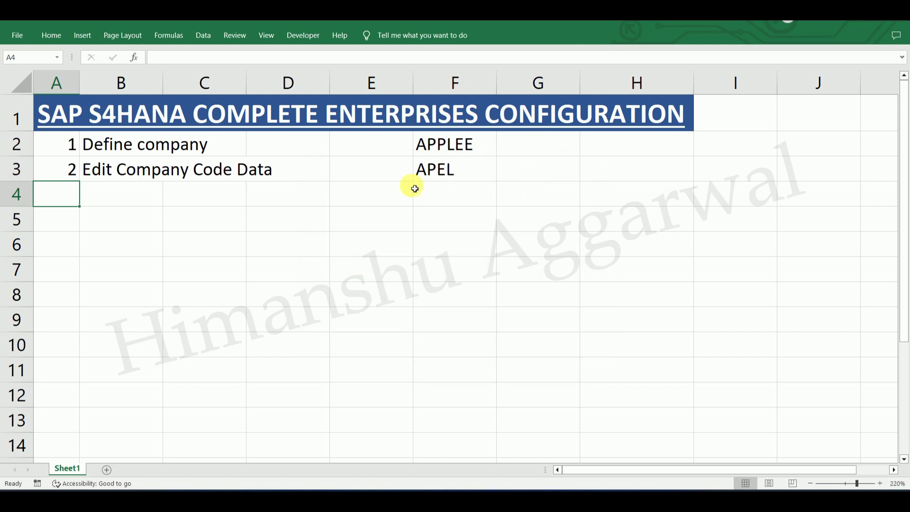
# Step: In SAP, close the activity list and expand Enterprise Structure > Assignment > Financial Accounting in the implementation guide
pyautogui.click(669, 501)
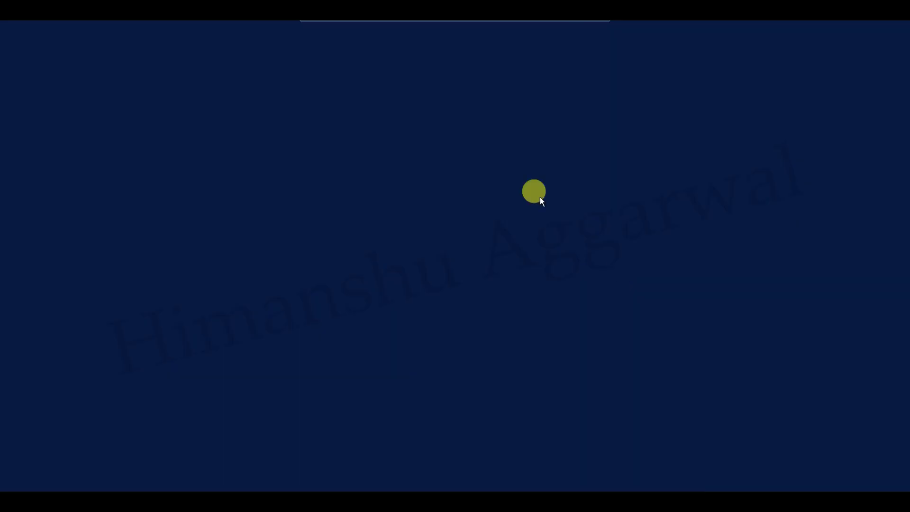
pyautogui.click(537, 119)
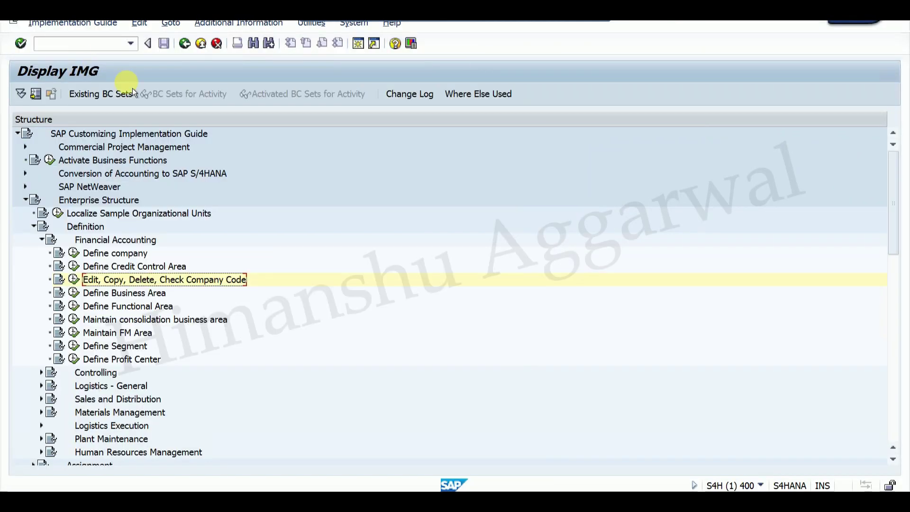
pyautogui.click(26, 199)
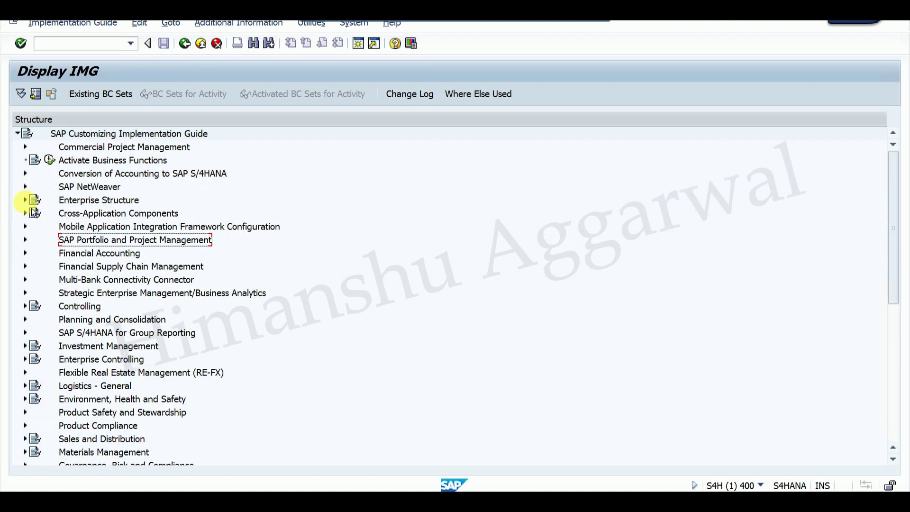
pyautogui.click(25, 200)
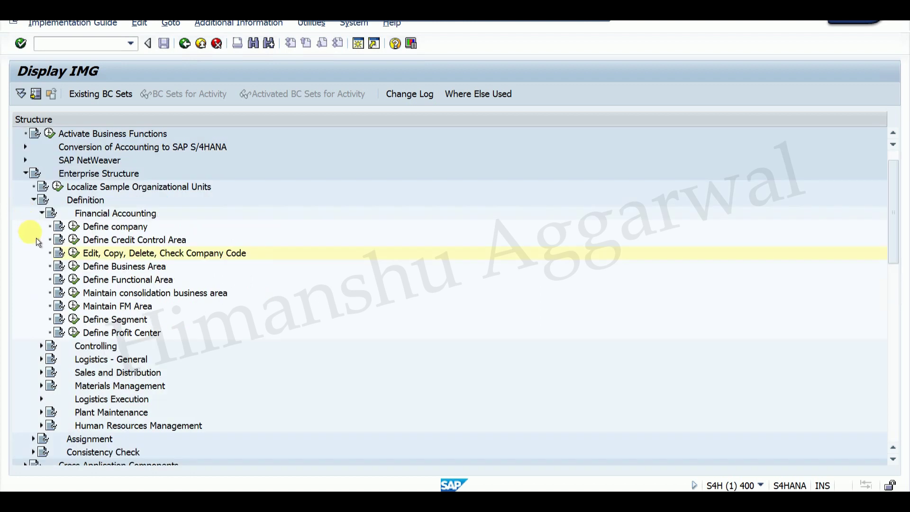
pyautogui.click(43, 212)
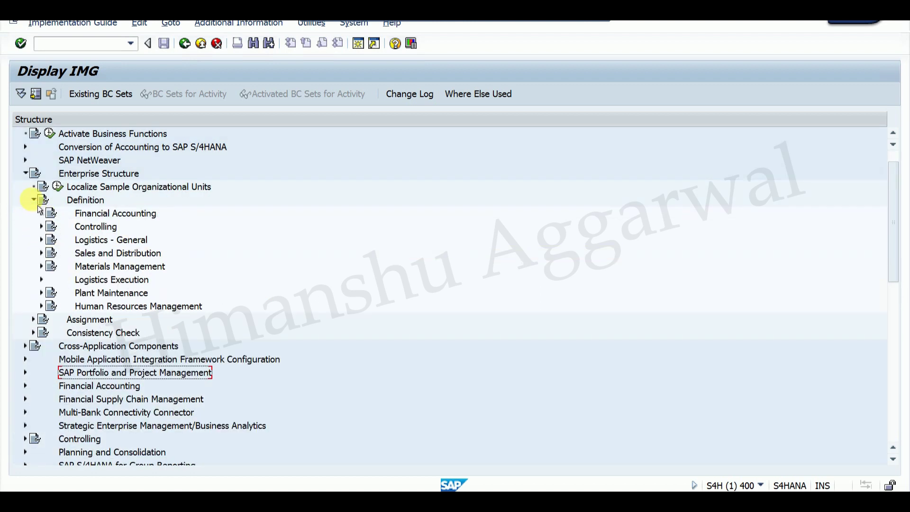
pyautogui.click(33, 200)
pyautogui.click(33, 213)
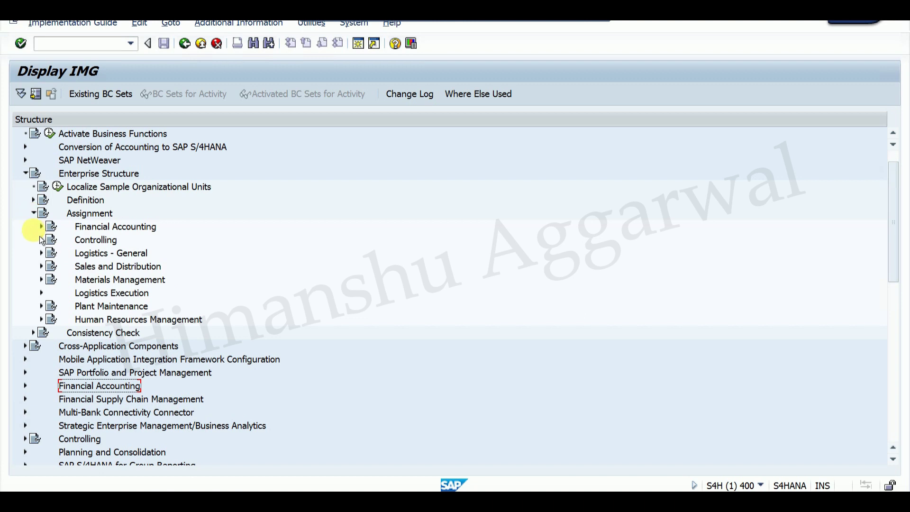
pyautogui.click(41, 227)
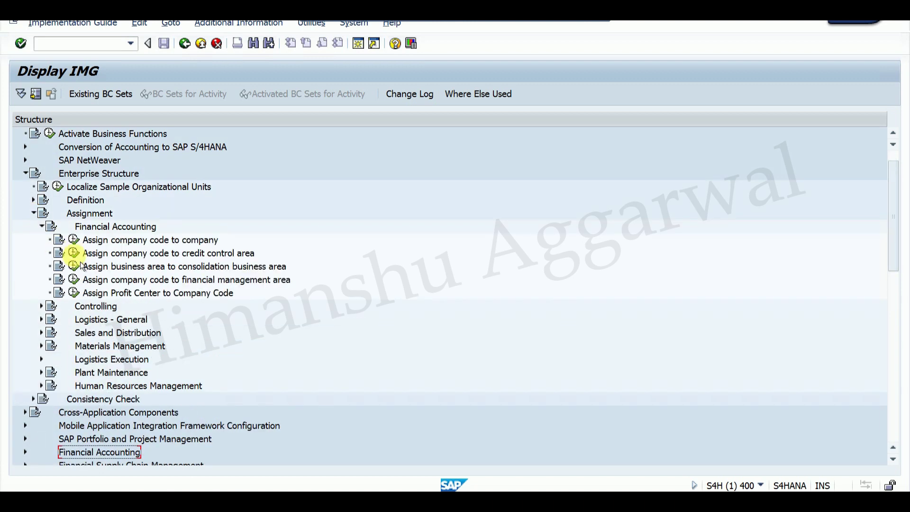
# Step: Record the activity Assign company code to company in cell B4 of the Excel sheet and number it 3 in A4
pyautogui.click(122, 246)
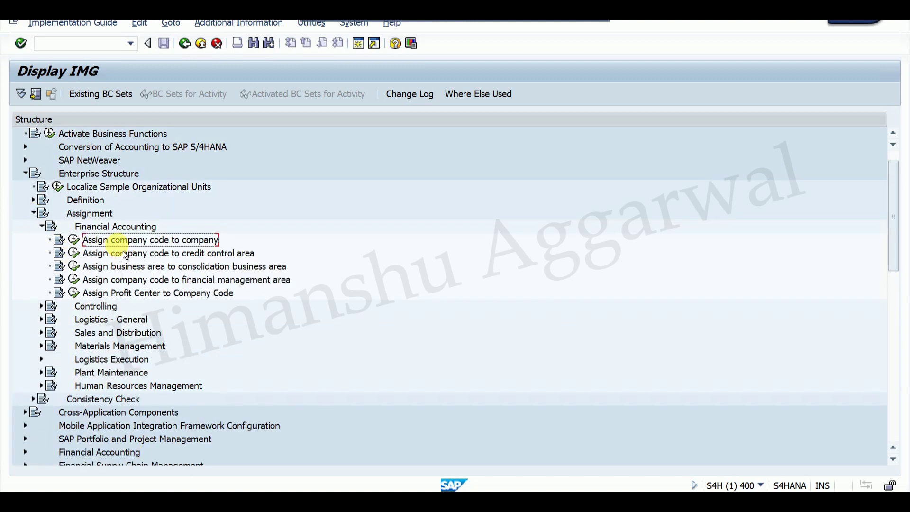
pyautogui.hotkey('alt', 'Tab')
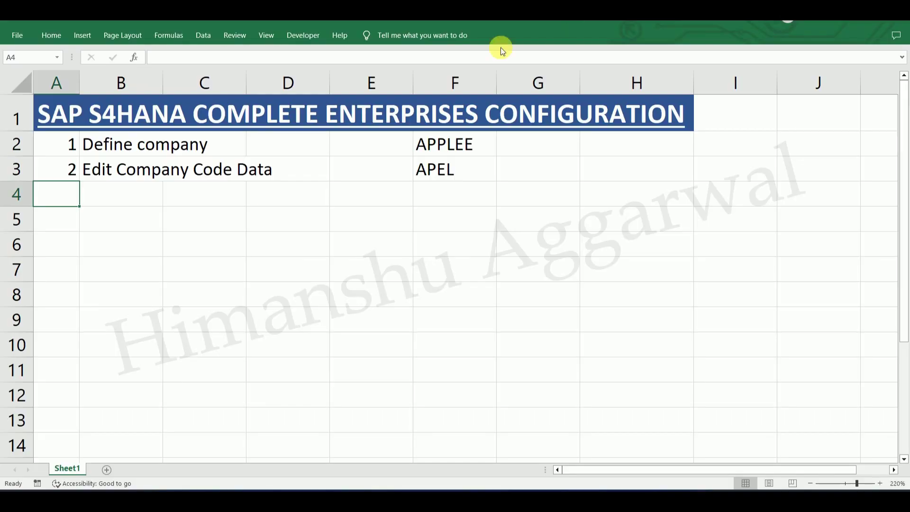
pyautogui.click(133, 202)
pyautogui.write('Assign company code to company')
pyautogui.click(71, 194)
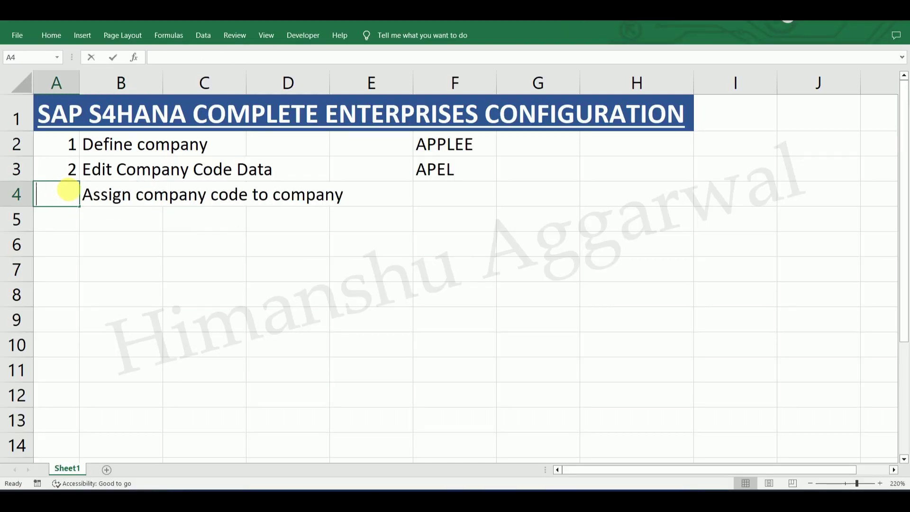
pyautogui.write('3')
pyautogui.press('Return')
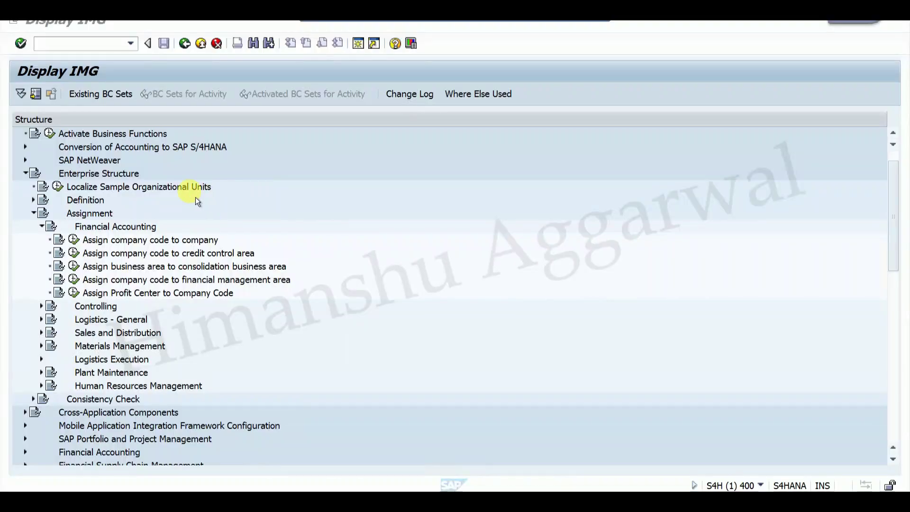
# Step: Open the SAP activity Assign company code to company and position the list at company code APEL
pyautogui.click(88, 240)
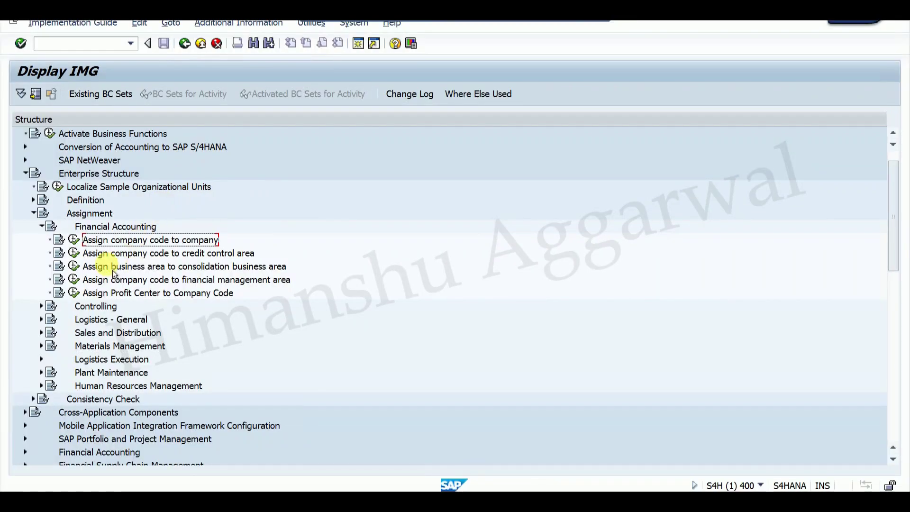
pyautogui.click(74, 241)
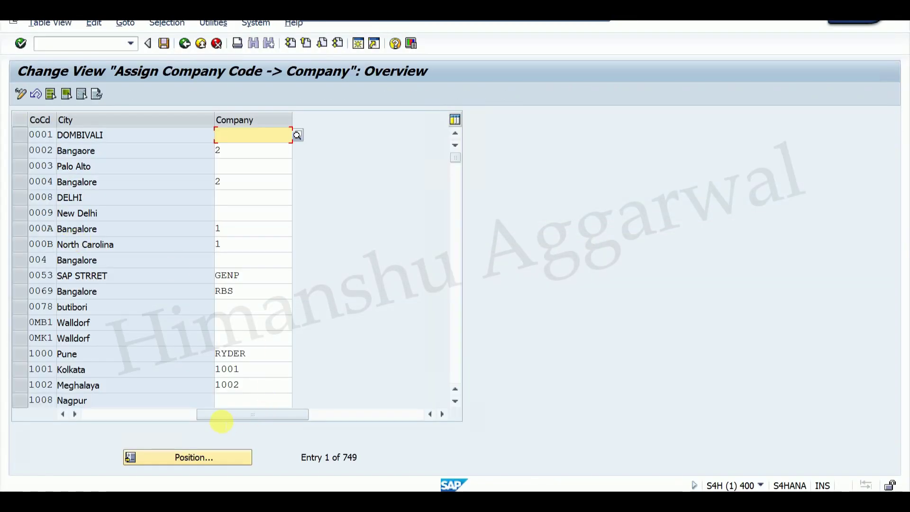
pyautogui.click(186, 464)
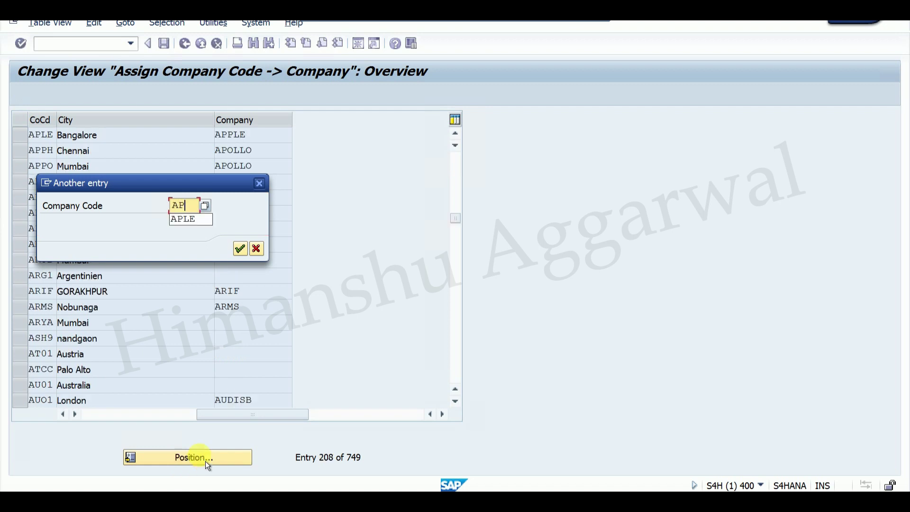
pyautogui.write('EL')
pyautogui.press('Return')
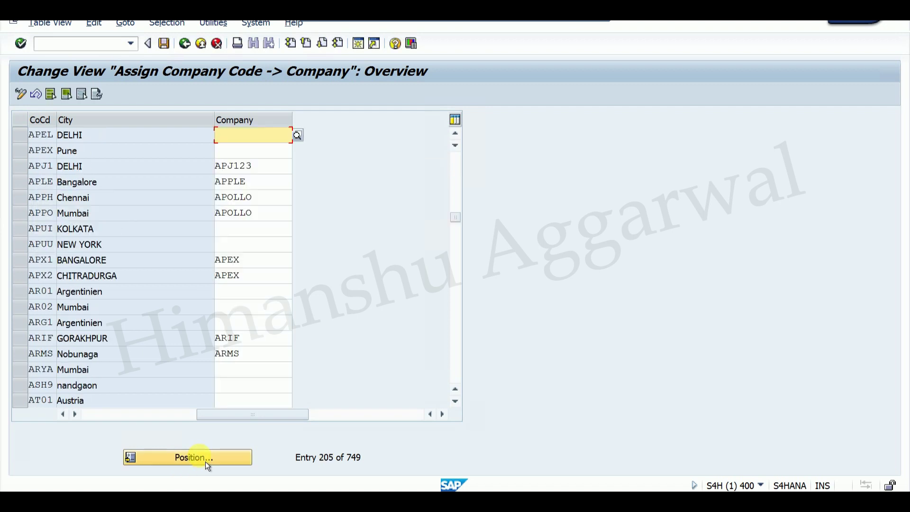
# Step: Assign company APPLEE to company code APEL, save it under the Define Company customizing request, and return to the implementation guide
pyautogui.write('APPL')
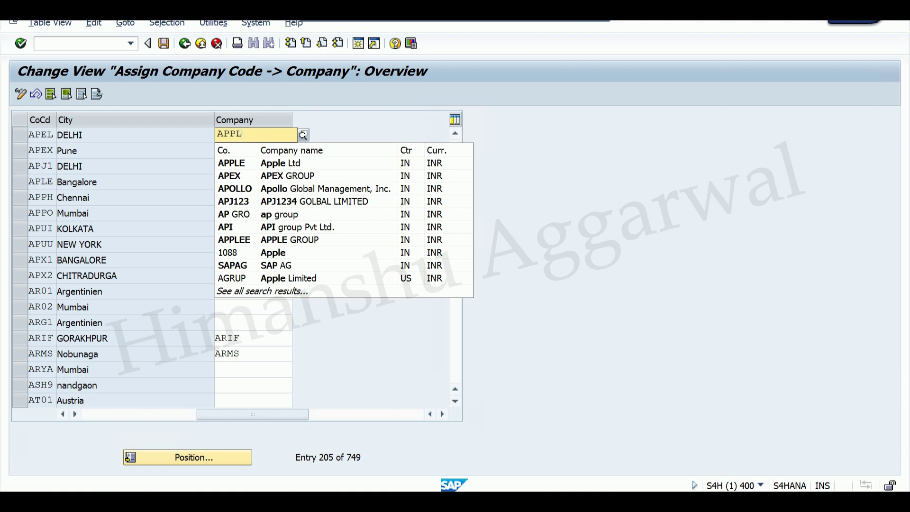
pyautogui.write('EE')
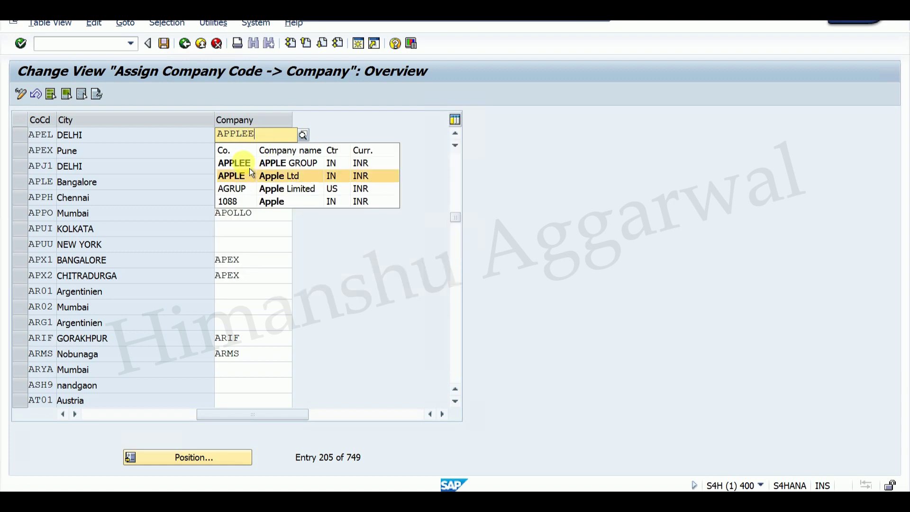
pyautogui.click(246, 164)
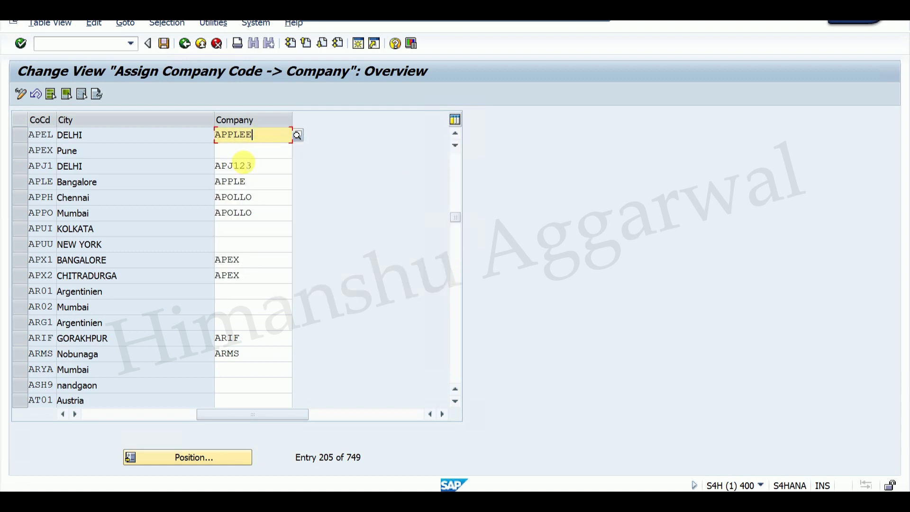
pyautogui.click(172, 48)
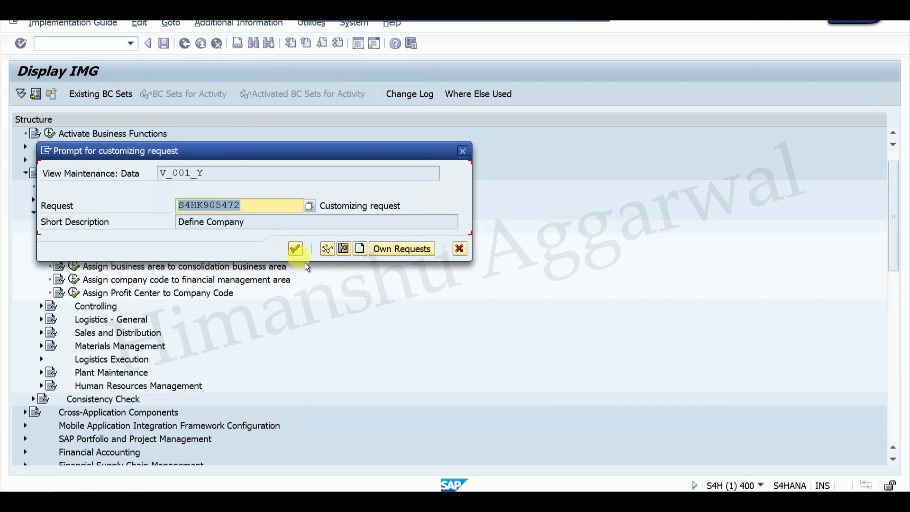
pyautogui.click(295, 248)
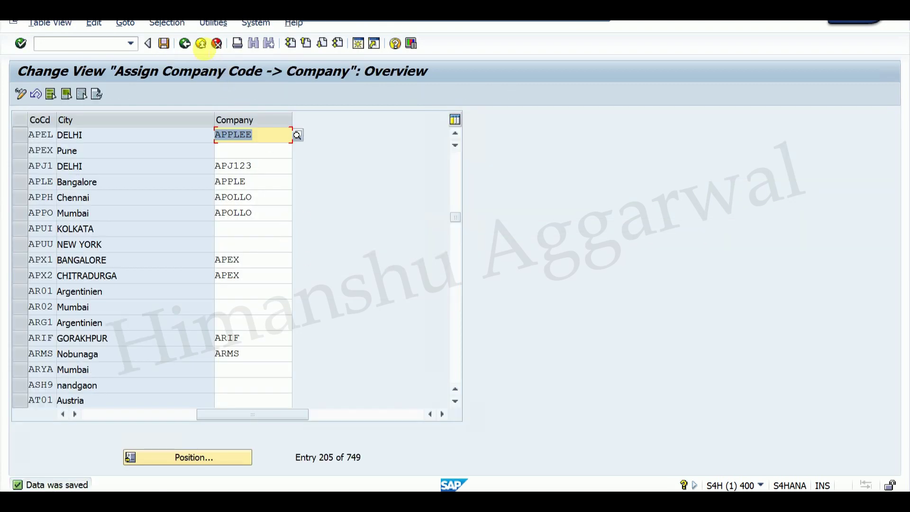
pyautogui.click(189, 50)
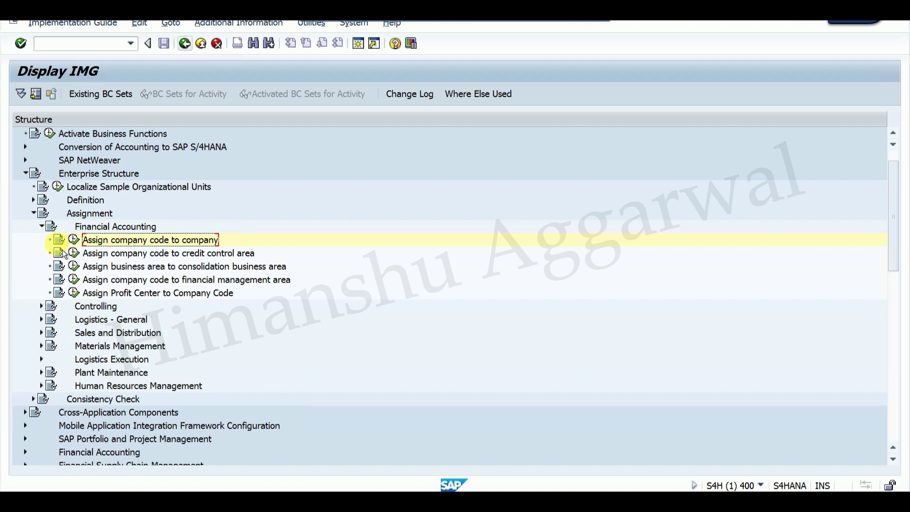
# Step: Collapse Enterprise Structure and expand Financial Accounting > Financial Accounting Global Settings > Ledgers > Fields in the implementation guide
pyautogui.click(26, 173)
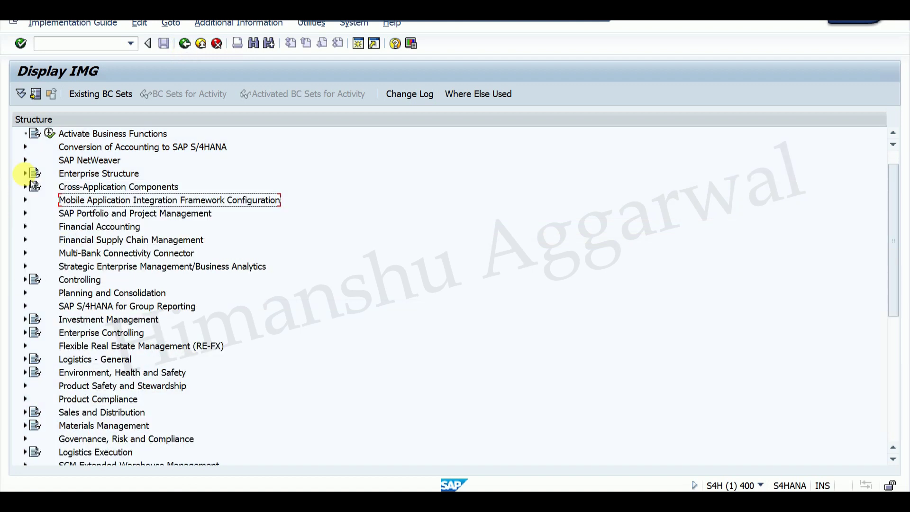
pyautogui.click(30, 232)
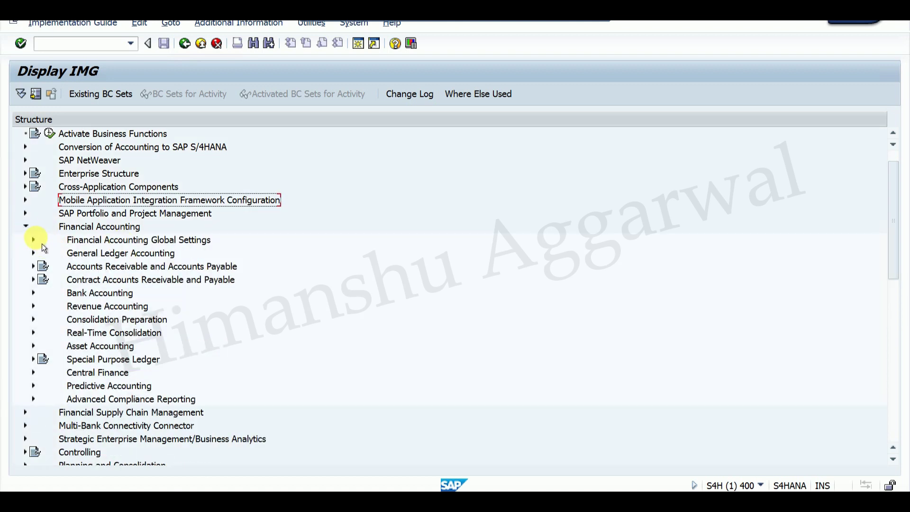
pyautogui.click(39, 243)
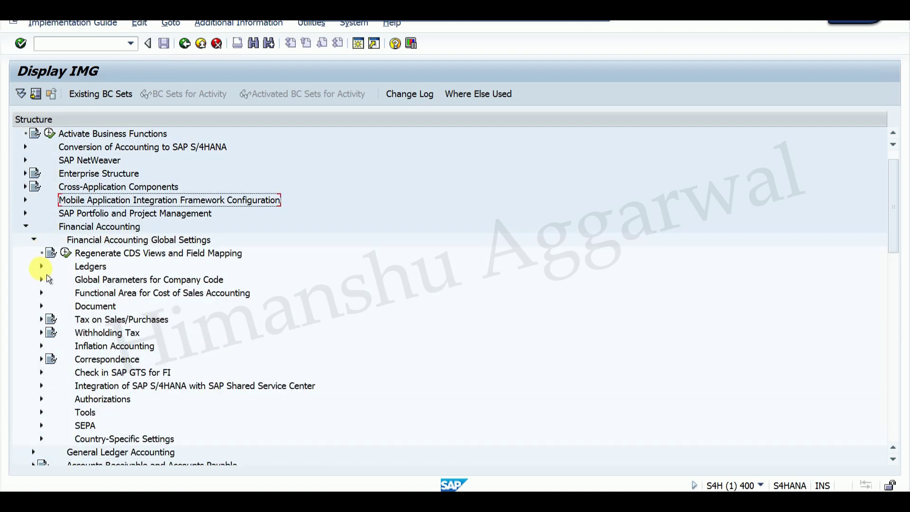
pyautogui.click(42, 267)
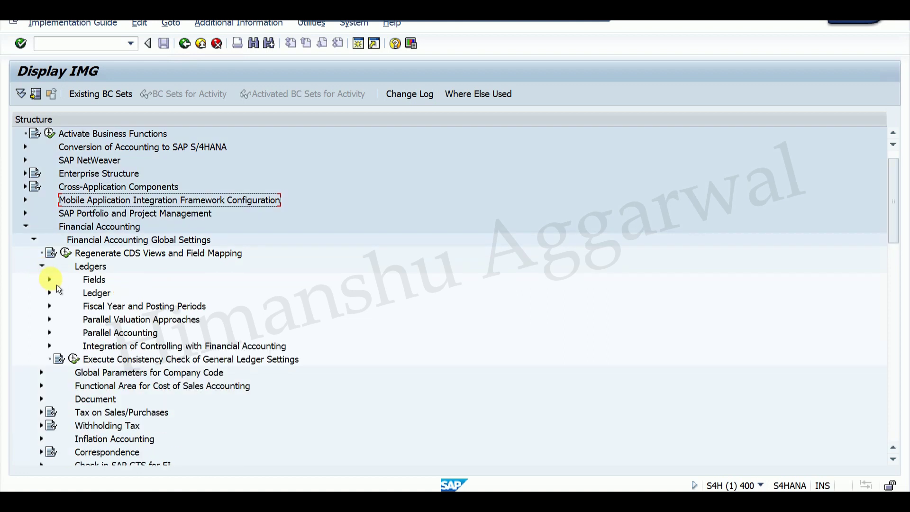
pyautogui.click(51, 280)
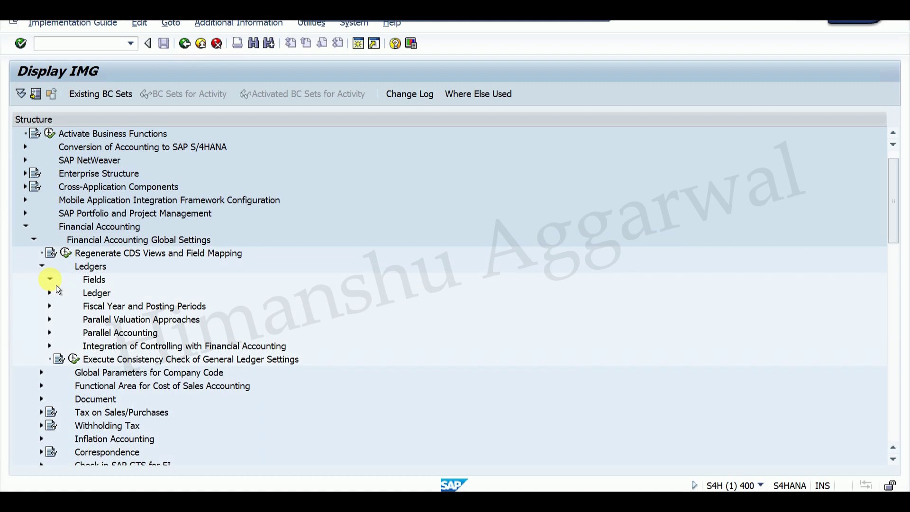
# Step: Record the activity Define Field Status Variants in cell B5 of the Excel sheet and number it 4 in A5
pyautogui.click(144, 324)
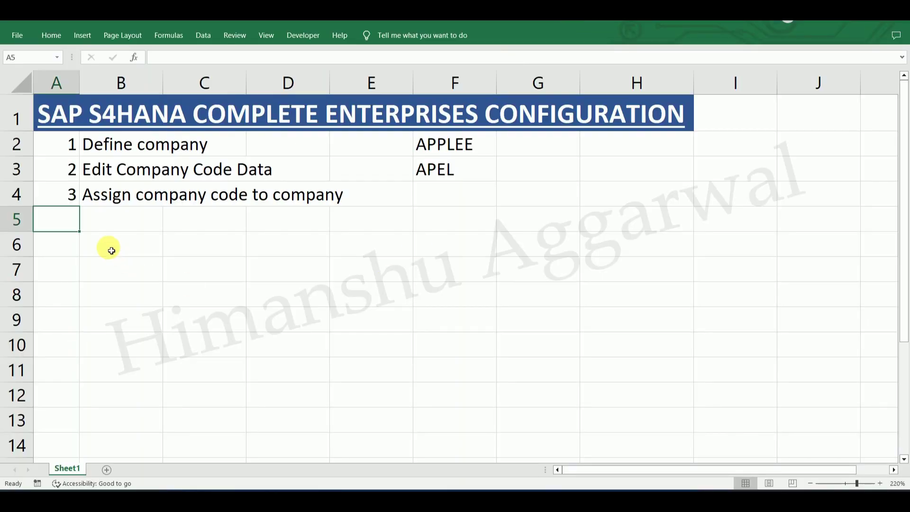
pyautogui.click(121, 214)
pyautogui.write('Define Field Status Variants')
pyautogui.click(76, 220)
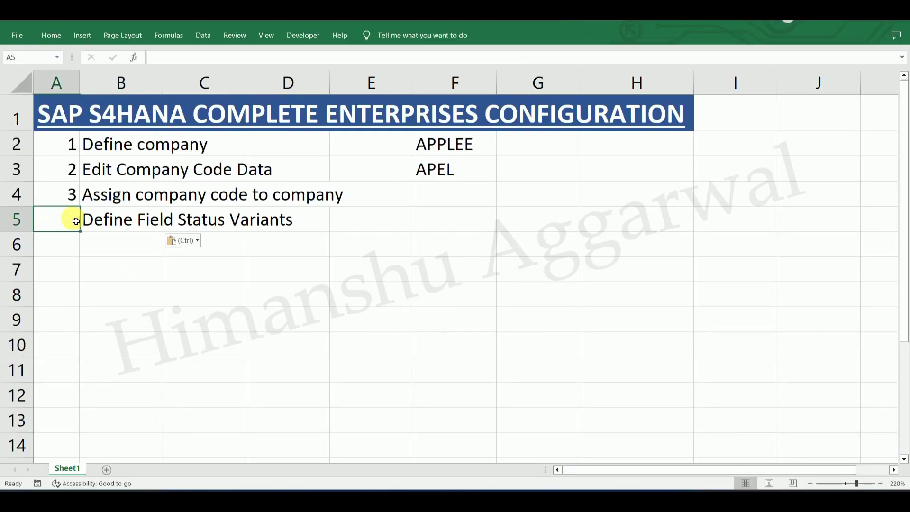
pyautogui.write('4')
pyautogui.press('Return')
pyautogui.hotkey('ctrl', 's')
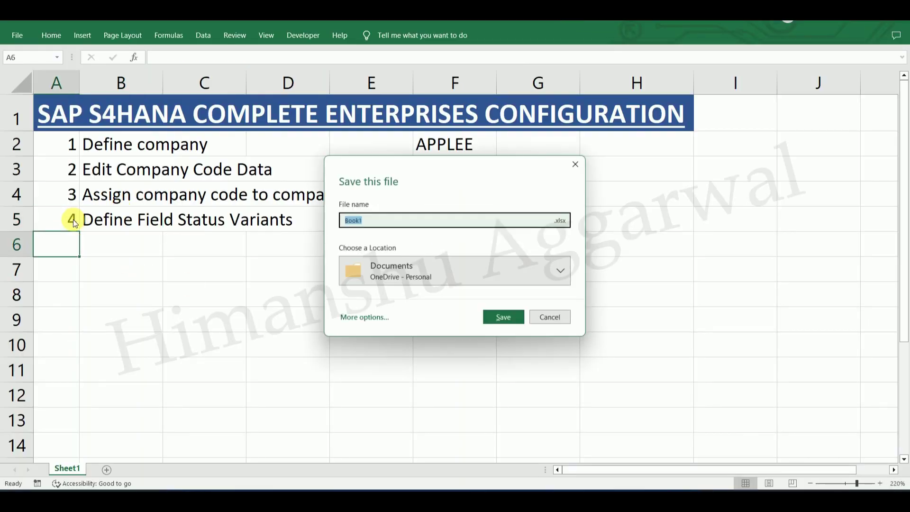
pyautogui.click(577, 166)
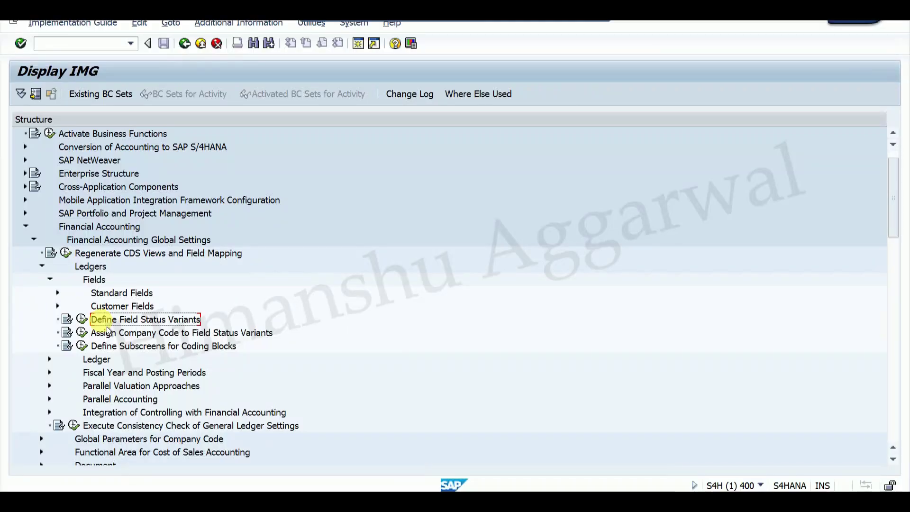
# Step: In SAP, open the activity Define Field Status Variants and rename variant 0001 as Fiield status for 0001
pyautogui.click(82, 319)
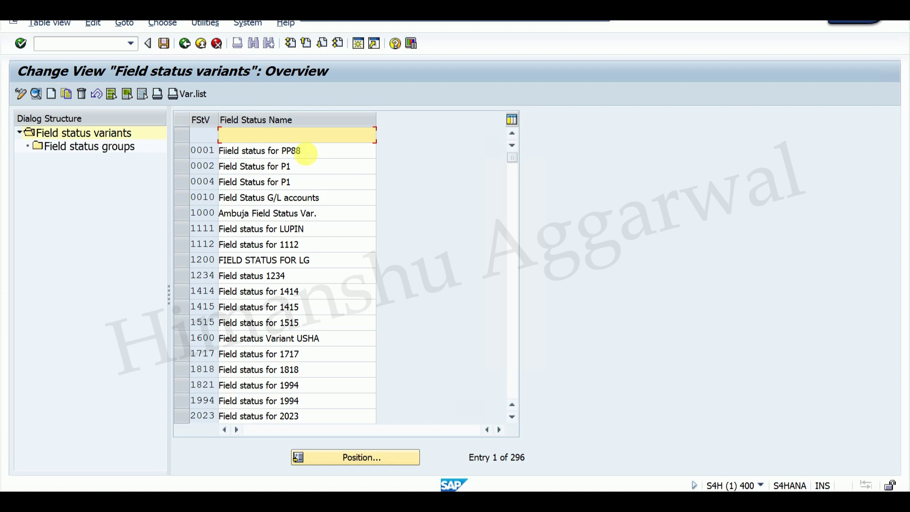
pyautogui.click(306, 152)
pyautogui.press('BackSpace')
pyautogui.press('BackSpace')
pyautogui.press('BackSpace')
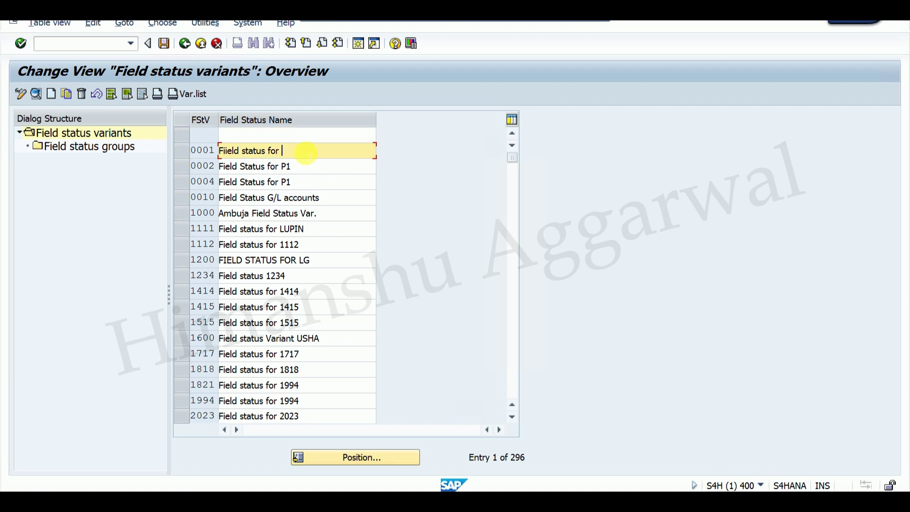
pyautogui.write('0001')
pyautogui.hotkey('shift', 'Home')
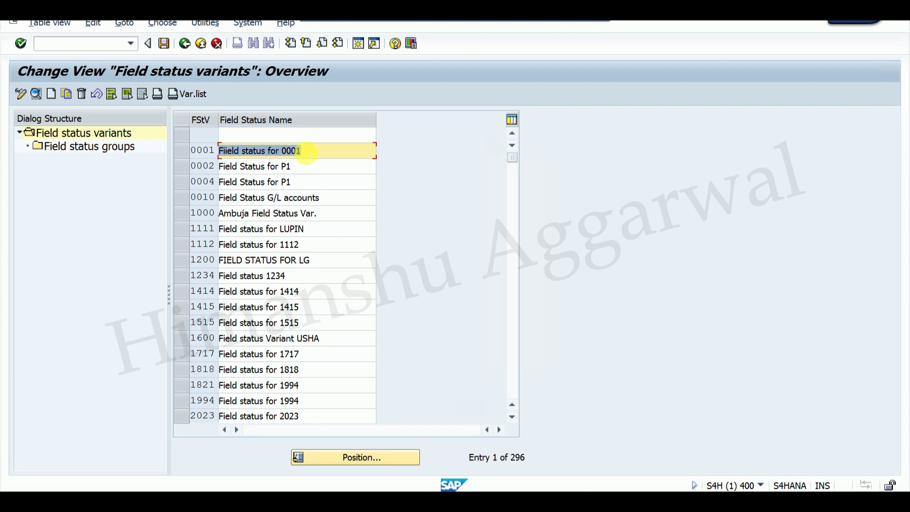
# Step: Copy field status variant 0001 with its dependent entries to variant APEL, named Fiield status for APEL
pyautogui.click(190, 158)
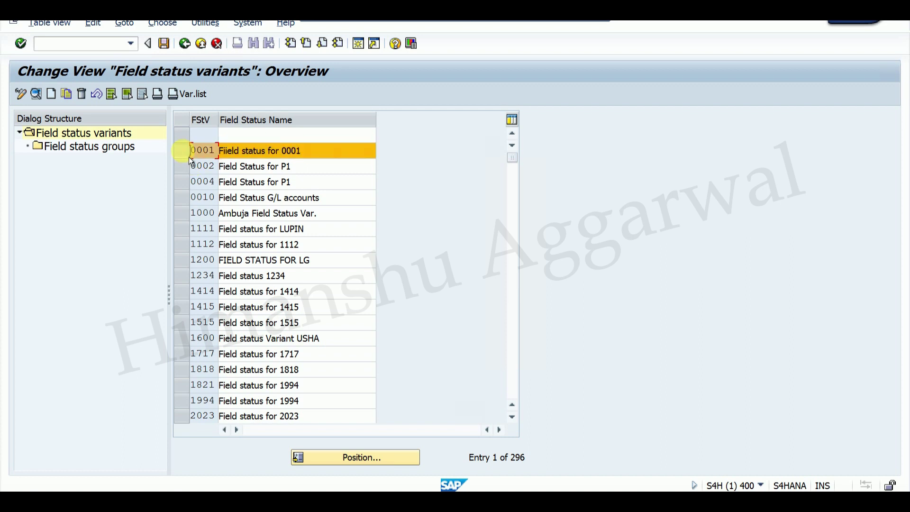
pyautogui.click(69, 98)
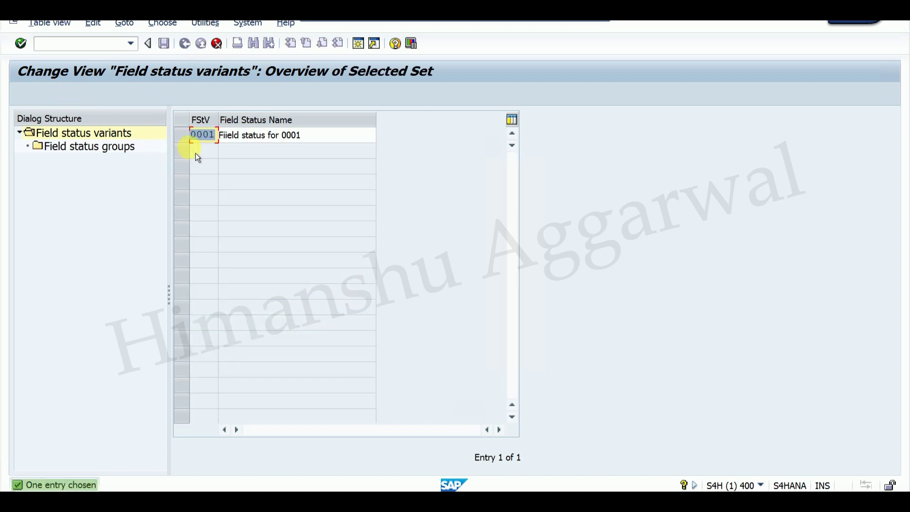
pyautogui.write('APEL')
pyautogui.click(314, 136)
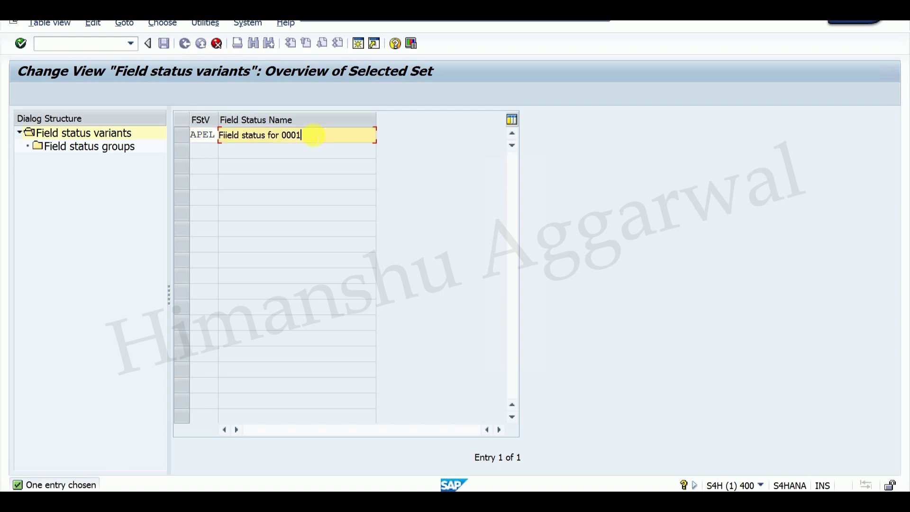
pyautogui.press('BackSpace')
pyautogui.write('APEL')
pyautogui.press('Return')
pyautogui.click(433, 241)
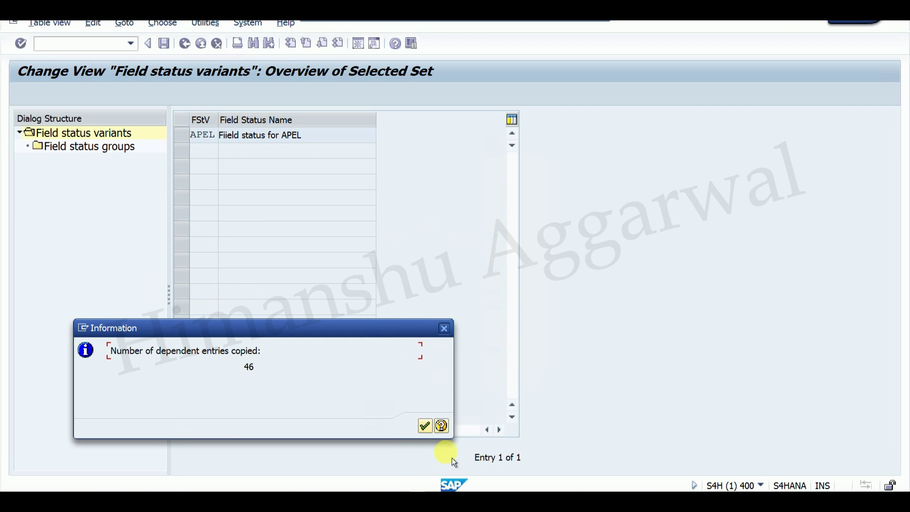
pyautogui.click(434, 432)
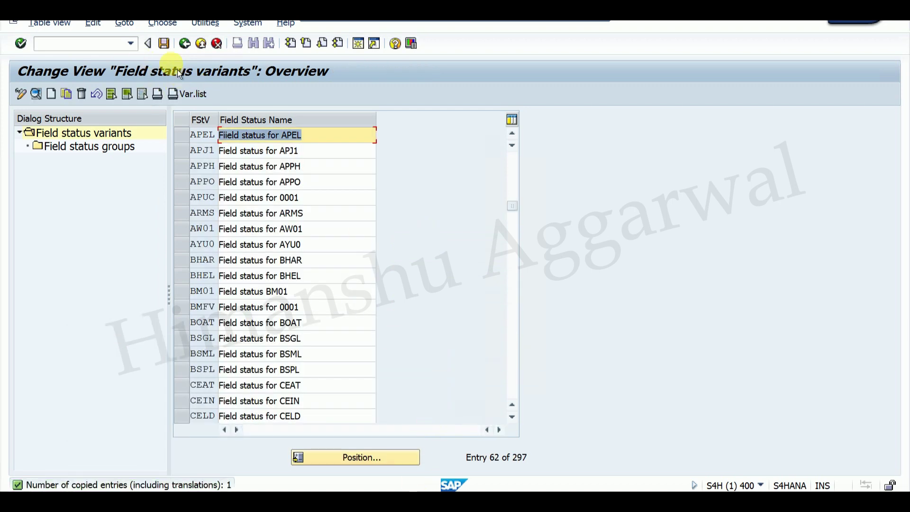
# Step: Save the field status variants under the Define Company customizing request and return to the implementation guide
pyautogui.click(163, 43)
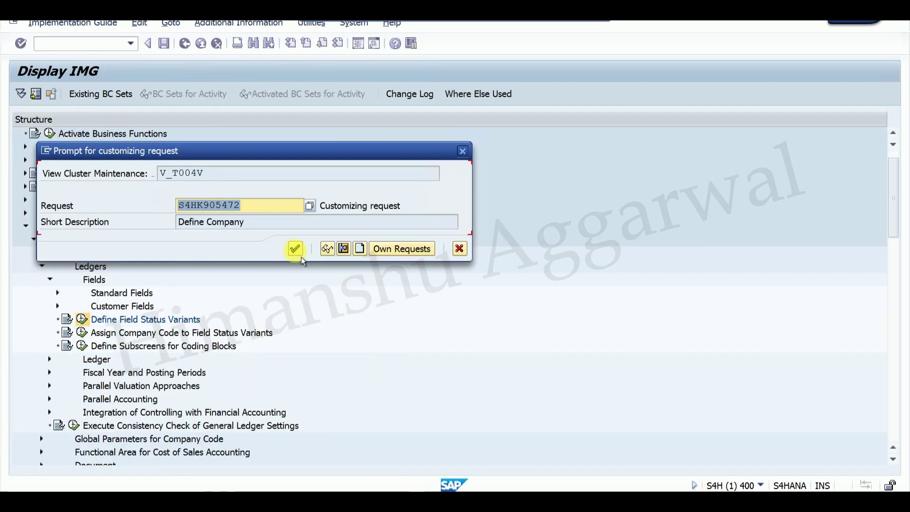
pyautogui.click(295, 249)
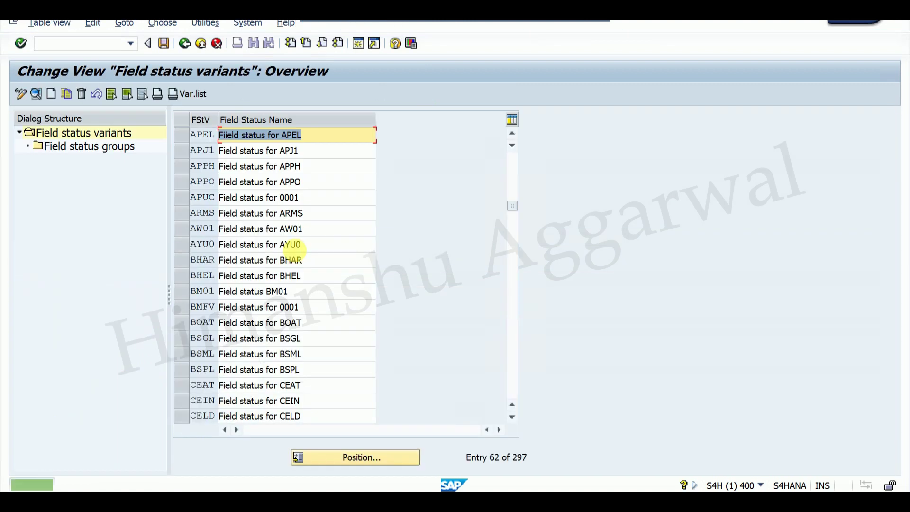
pyautogui.click(192, 46)
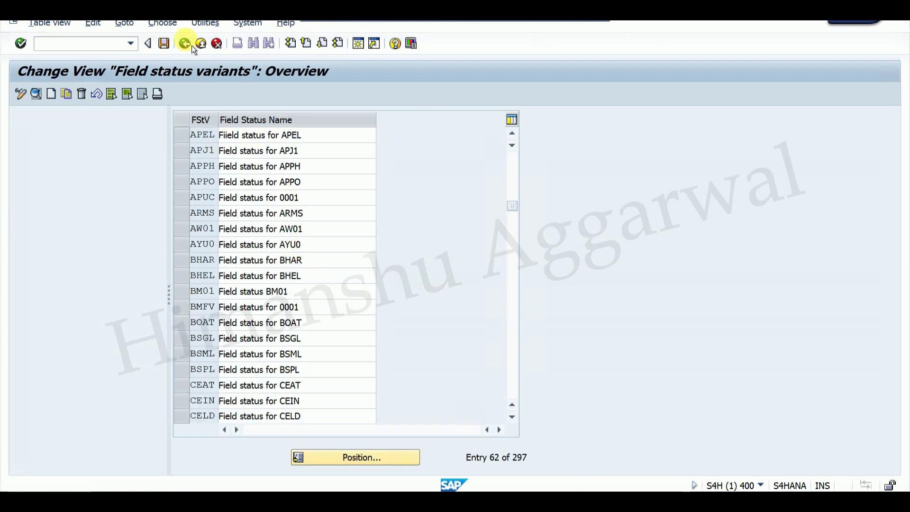
# Step: Record the activity Assign Company Code to Field Status Variants in cell B6 of the Excel sheet and number it 5 in A6
pyautogui.click(114, 338)
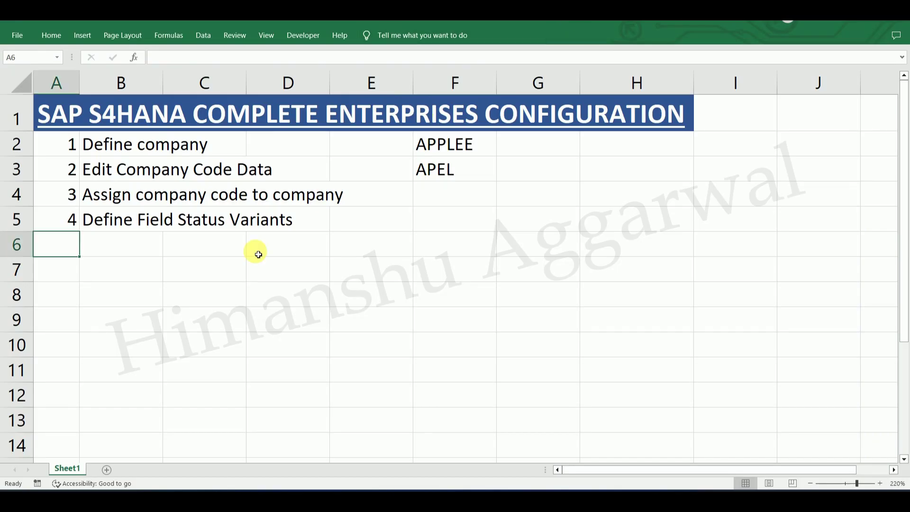
pyautogui.click(131, 240)
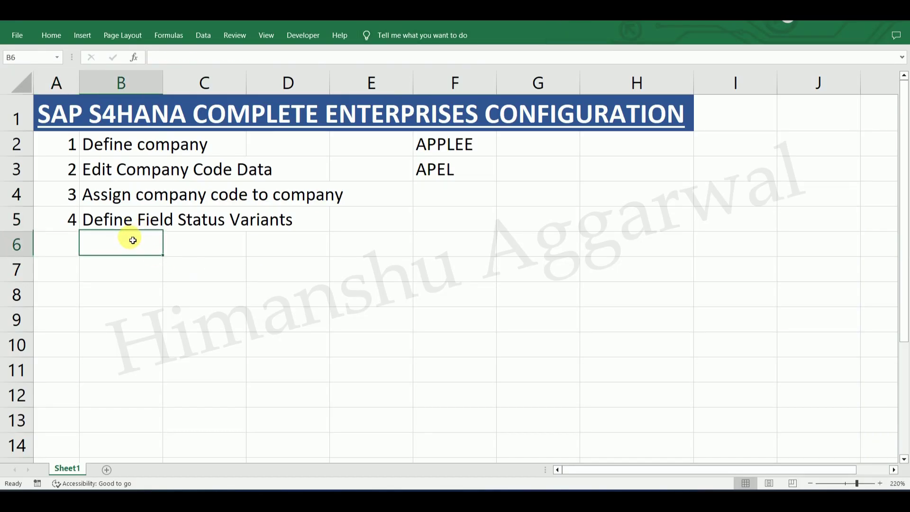
pyautogui.write('Assign Company Code to Field Status Variants')
pyautogui.click(71, 242)
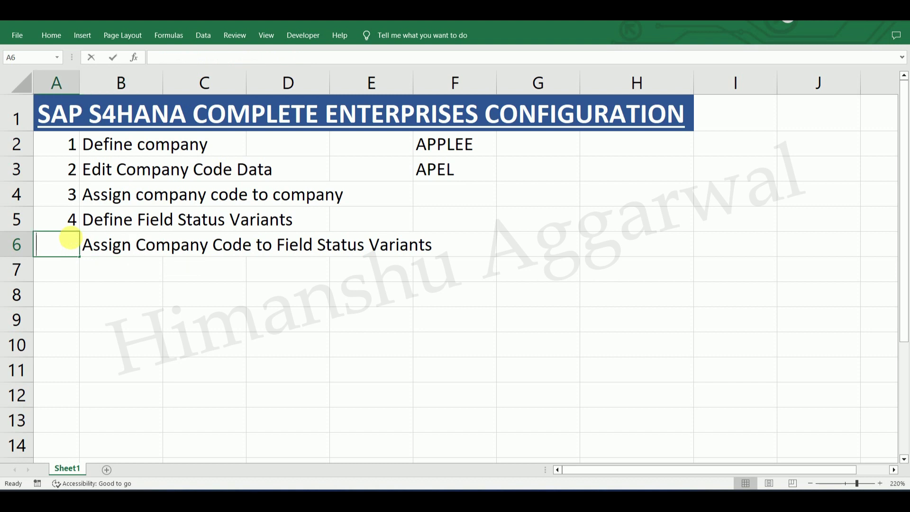
pyautogui.write('5')
pyautogui.press('Return')
pyautogui.hotkey('ctrl', 's')
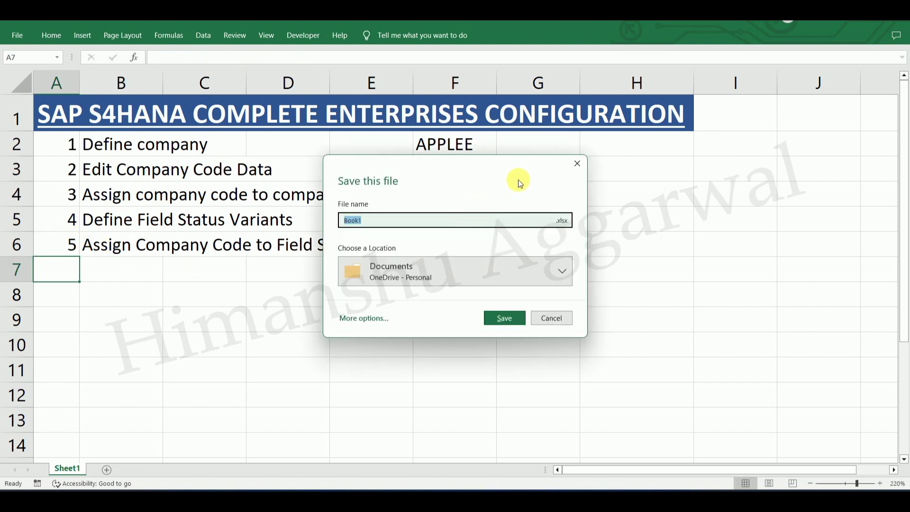
pyautogui.click(579, 165)
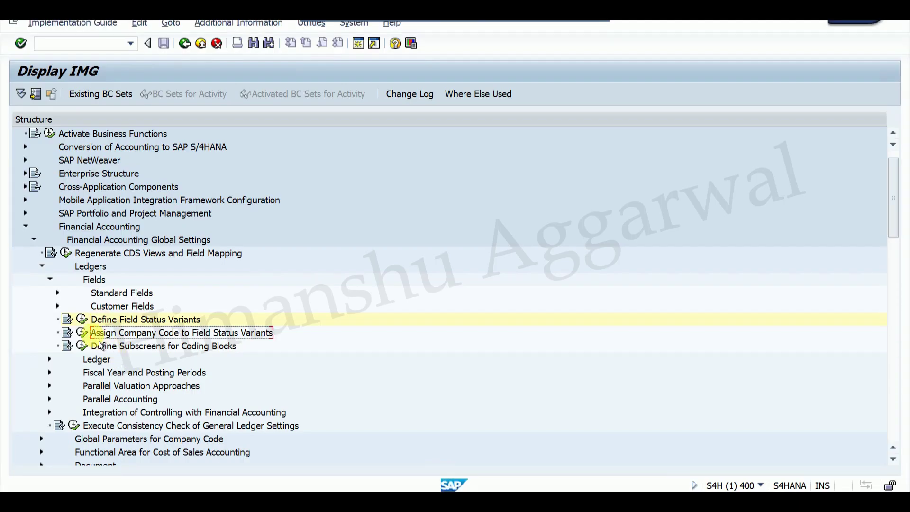
# Step: Open the SAP activity Assign Company Code to Field Status Variants and position the list at company code APEL
pyautogui.click(80, 328)
pyautogui.click(219, 443)
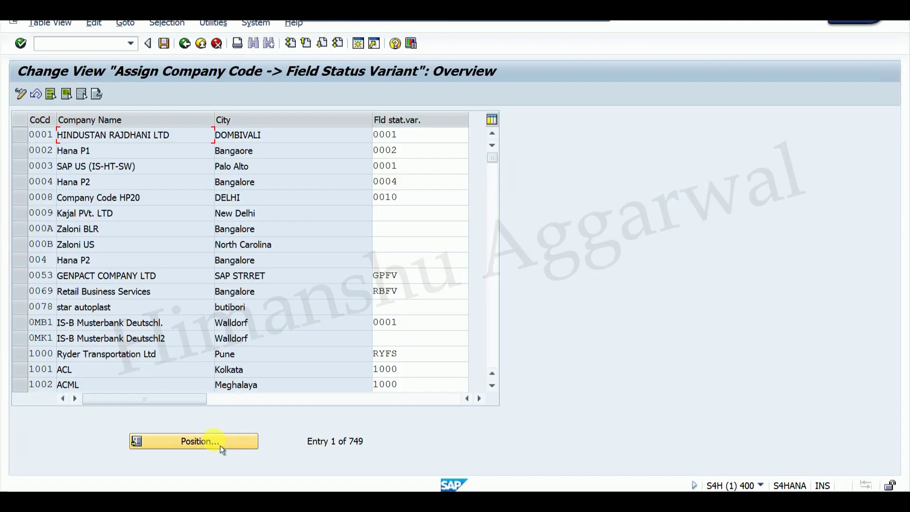
pyautogui.write('APEL')
pyautogui.press('Return')
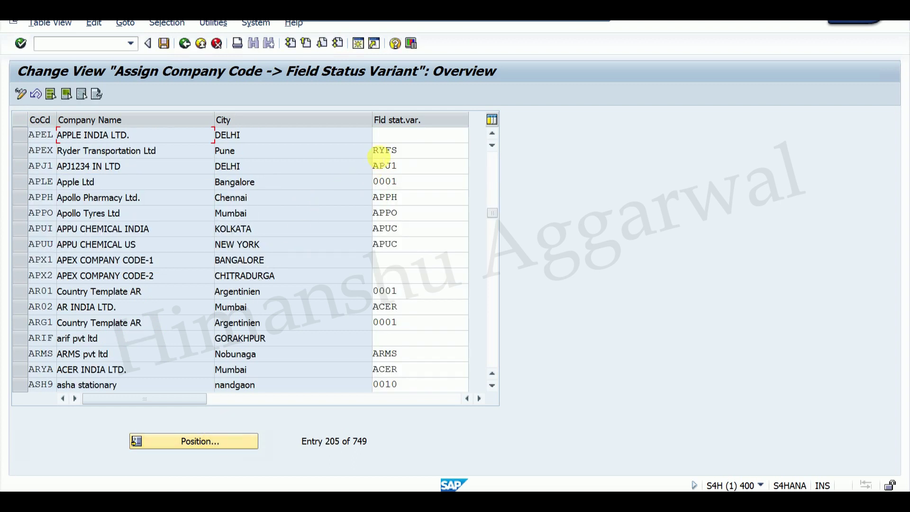
# Step: Assign field status variant APEL to company code APEL, save it under the Define Company customizing request, and return to the implementation guide
pyautogui.click(387, 135)
pyautogui.write('APEL')
pyautogui.press('Return')
pyautogui.click(167, 43)
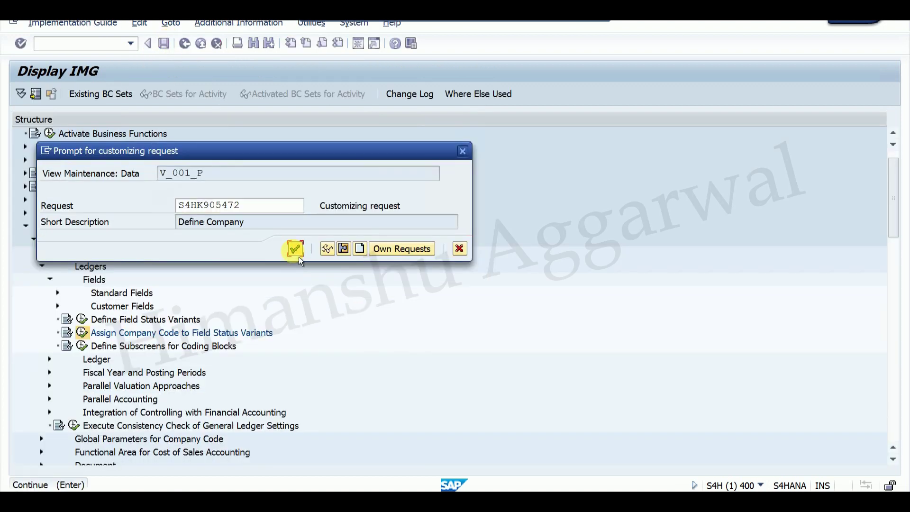
pyautogui.click(299, 256)
pyautogui.click(191, 47)
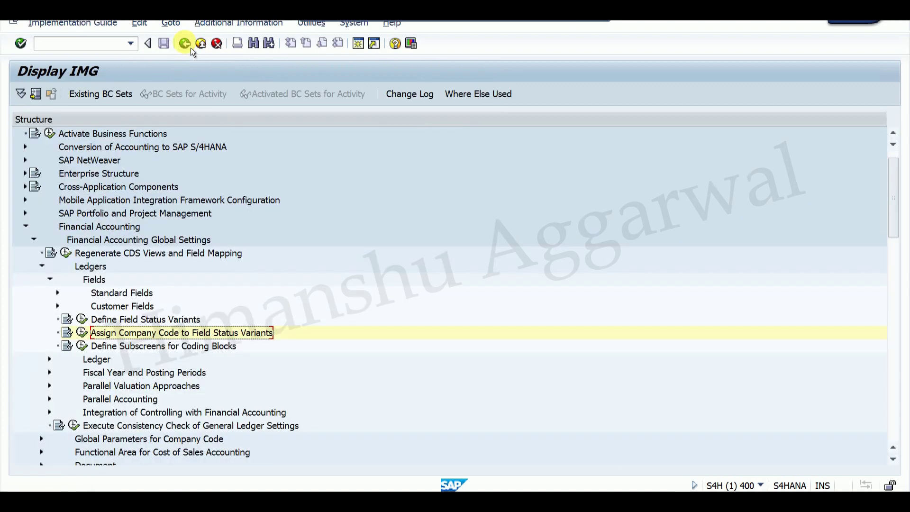
# Step: Collapse Fields, expand Fiscal Year and Posting Periods, and select the activity Assign Company Code to a Fiscal Year Variant
pyautogui.click(49, 279)
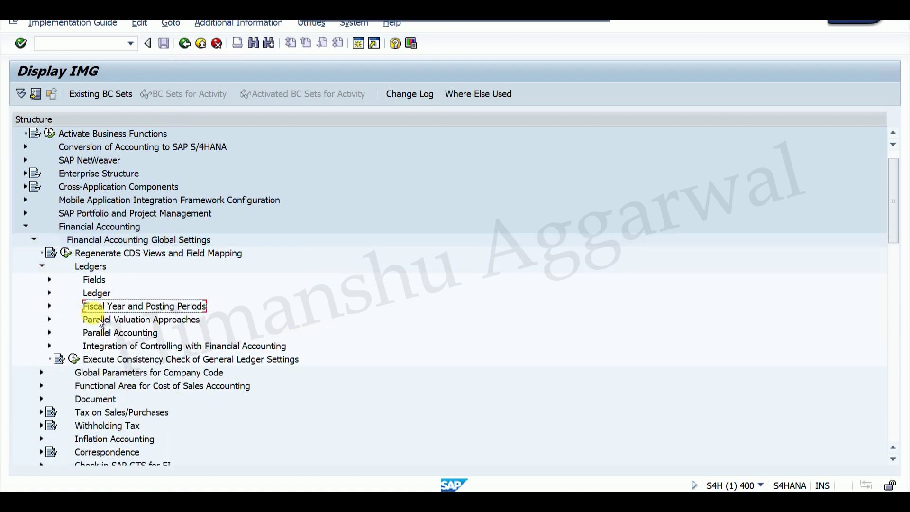
pyautogui.click(50, 306)
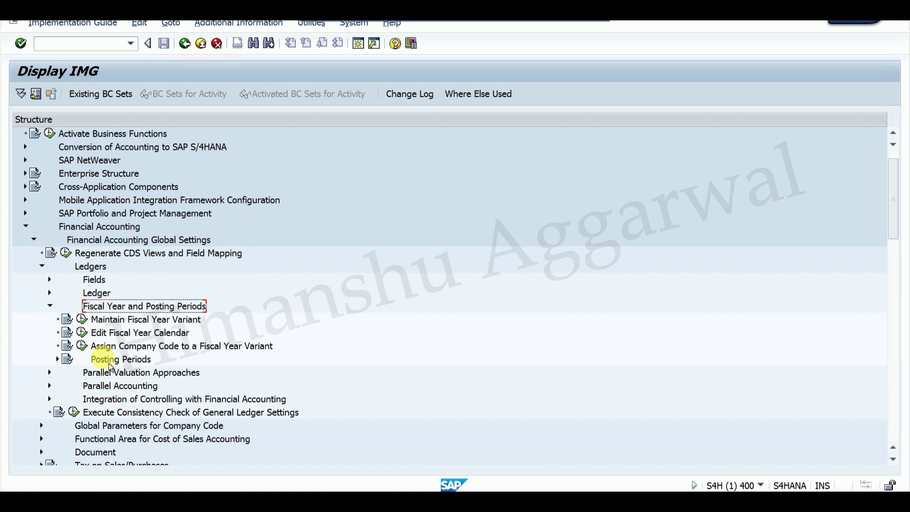
pyautogui.click(130, 349)
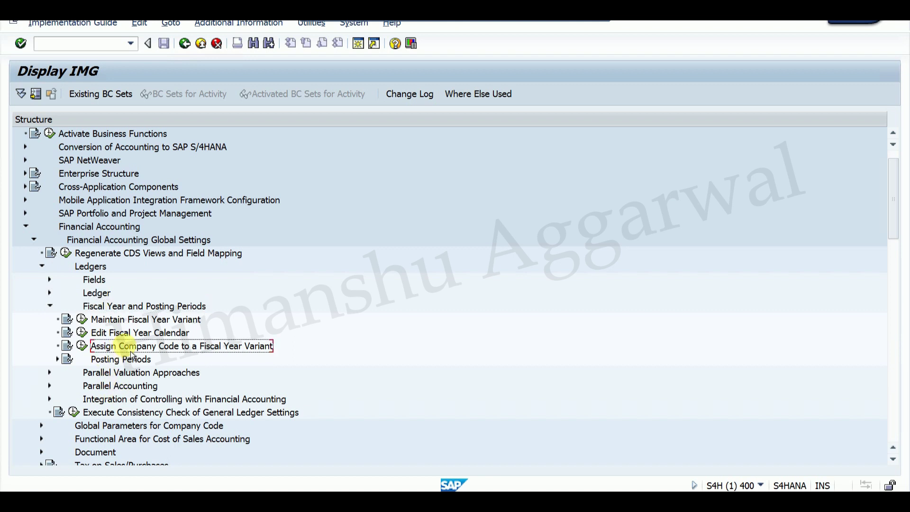
# Step: Record Assign Company Code to a Fiscal Year Variant in Excel cell B7, number it 6 in A7, and return to SAP
pyautogui.click(573, 22)
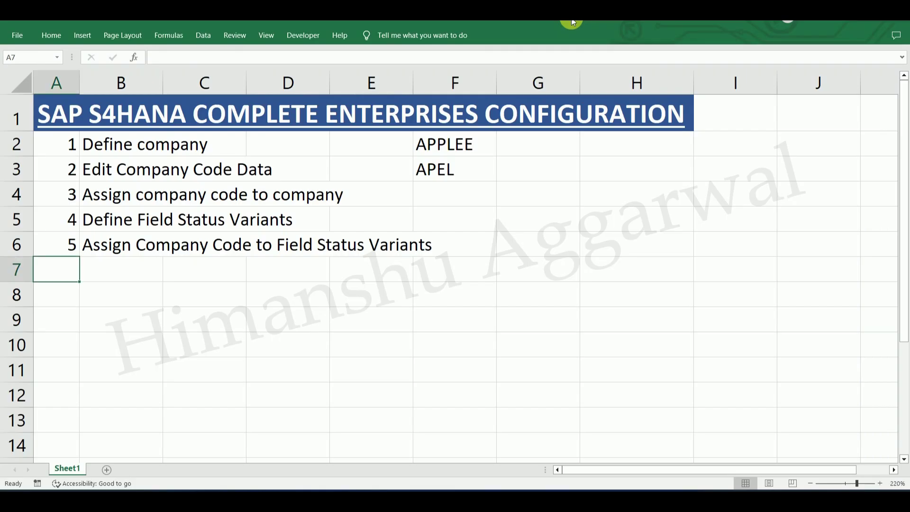
pyautogui.click(139, 265)
pyautogui.write('Assign Company Code to a Fiscal Year Variant')
pyautogui.click(67, 267)
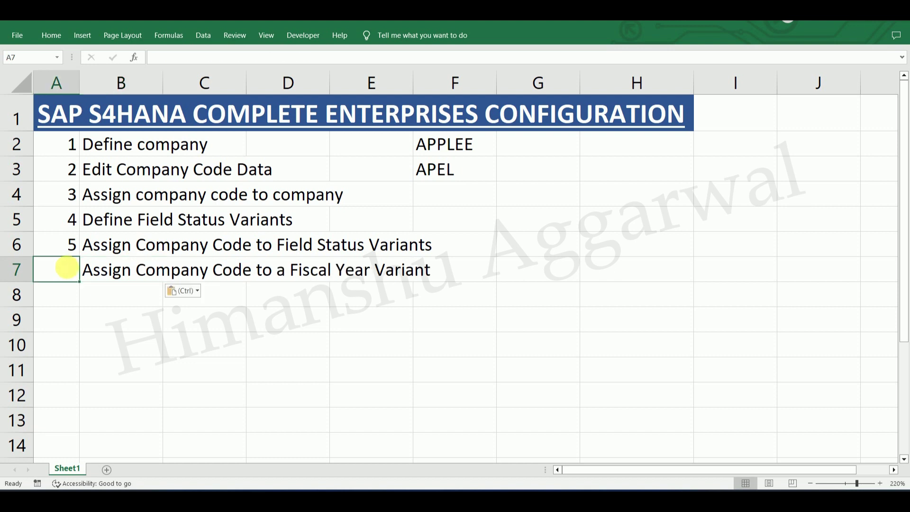
pyautogui.write('6')
pyautogui.press('Return')
pyautogui.click(679, 500)
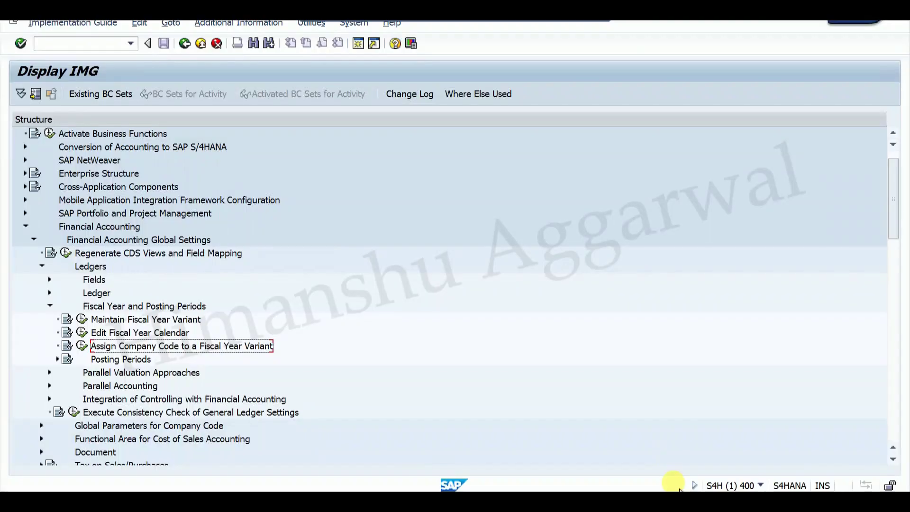
# Step: Open the activity Assign Company Code to a Fiscal Year Variant and position the list at company code APEL
pyautogui.click(81, 345)
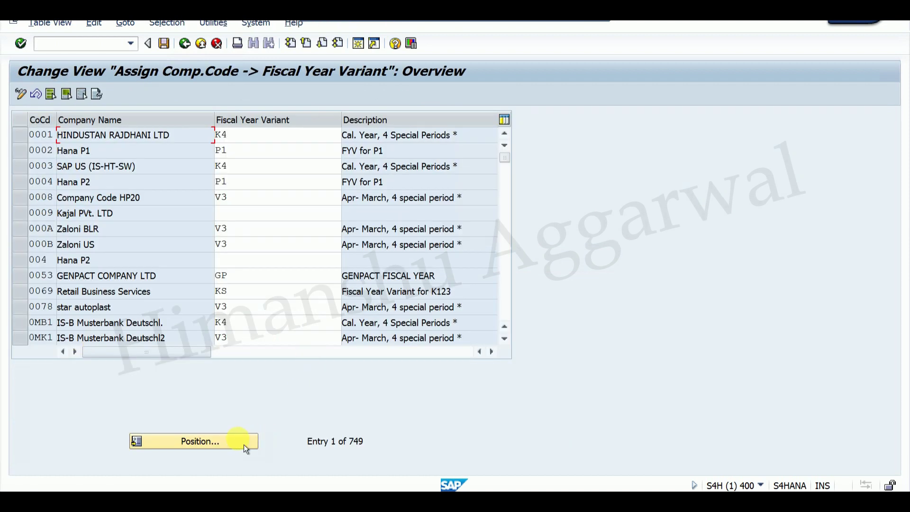
pyautogui.click(221, 446)
pyautogui.write('APEL')
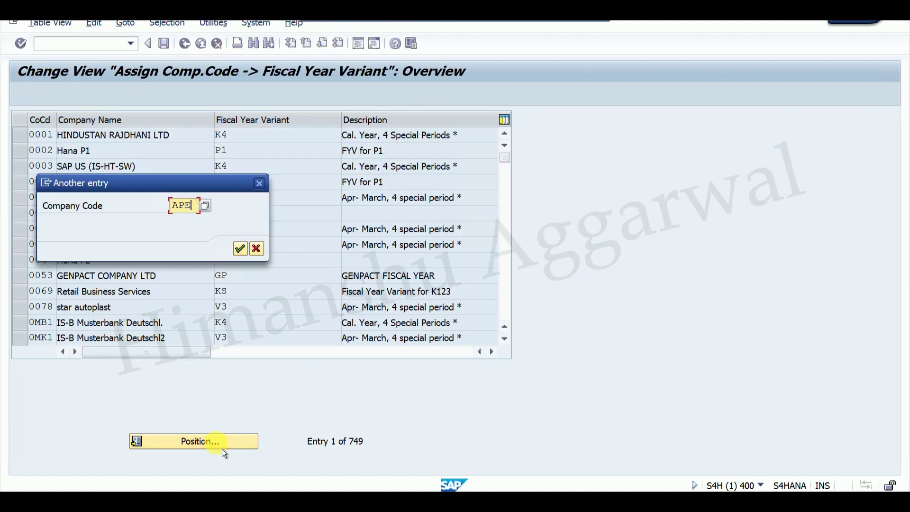
pyautogui.press('Return')
# Step: Assign fiscal year variant V3 to company code APEL, save it under the Define Company customizing request, and return to the implementation guide
pyautogui.click(262, 137)
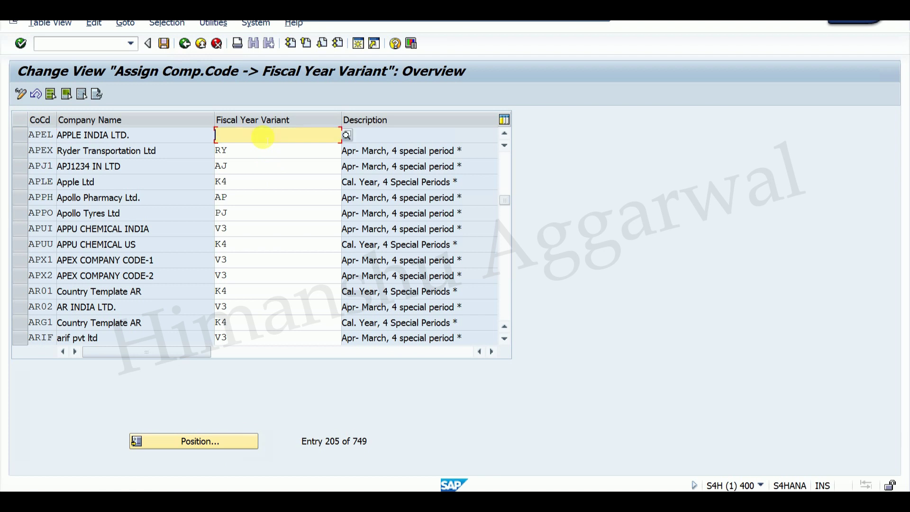
pyautogui.write('V3')
pyautogui.press('Return')
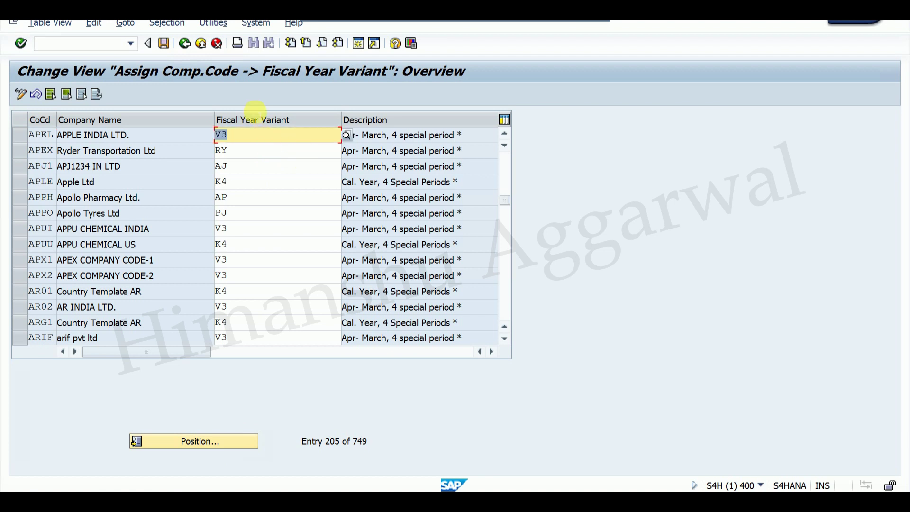
pyautogui.click(170, 47)
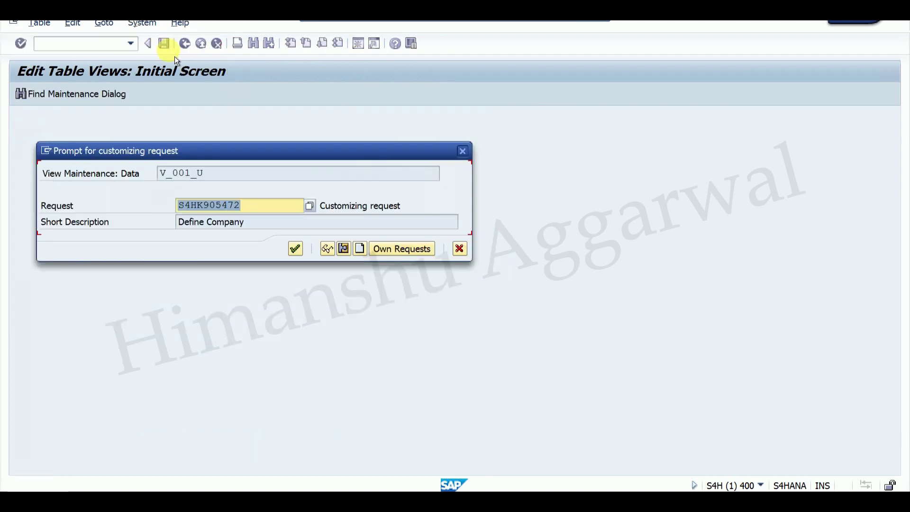
pyautogui.click(302, 255)
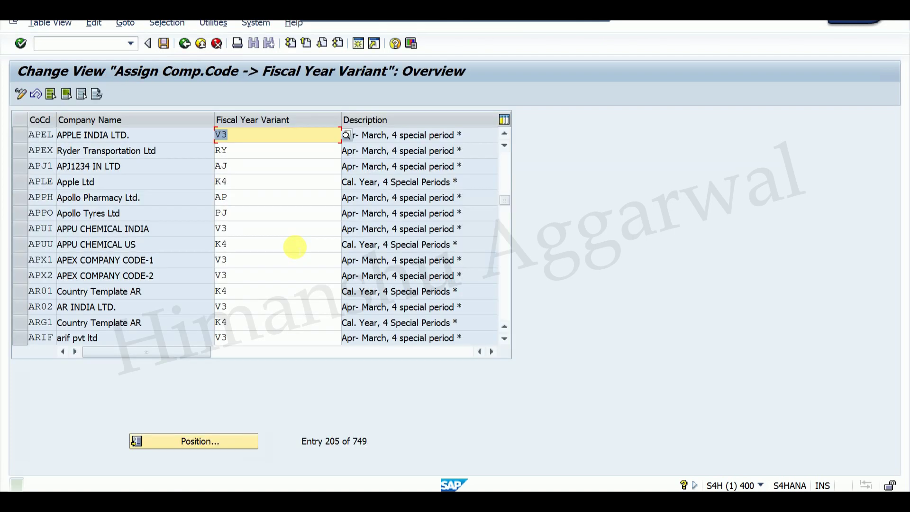
pyautogui.click(187, 45)
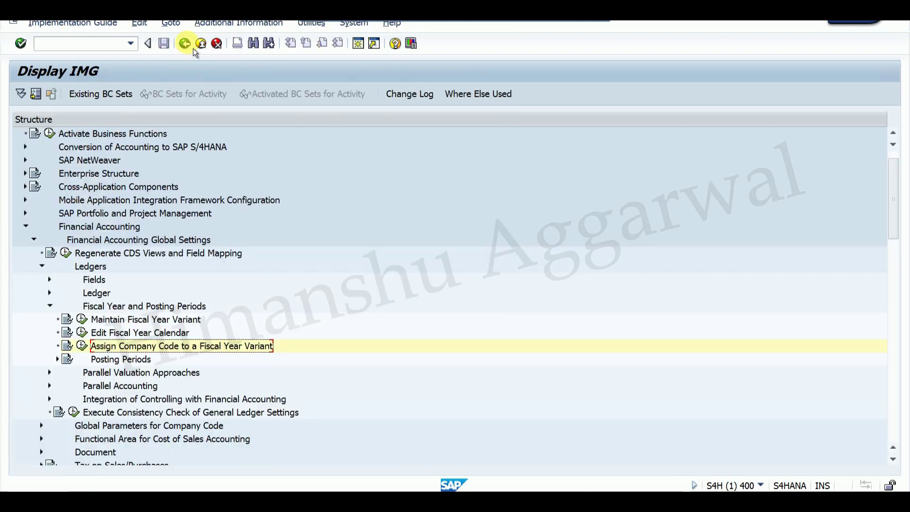
# Step: Under Posting Periods, open Define Variants for Open Posting Periods and add new variant APEL named PPV FOR APEL
pyautogui.click(57, 359)
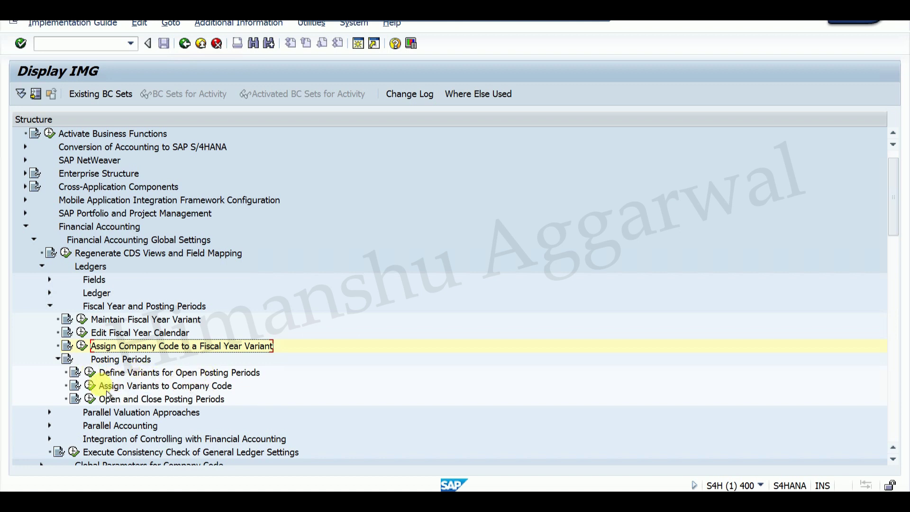
pyautogui.click(90, 372)
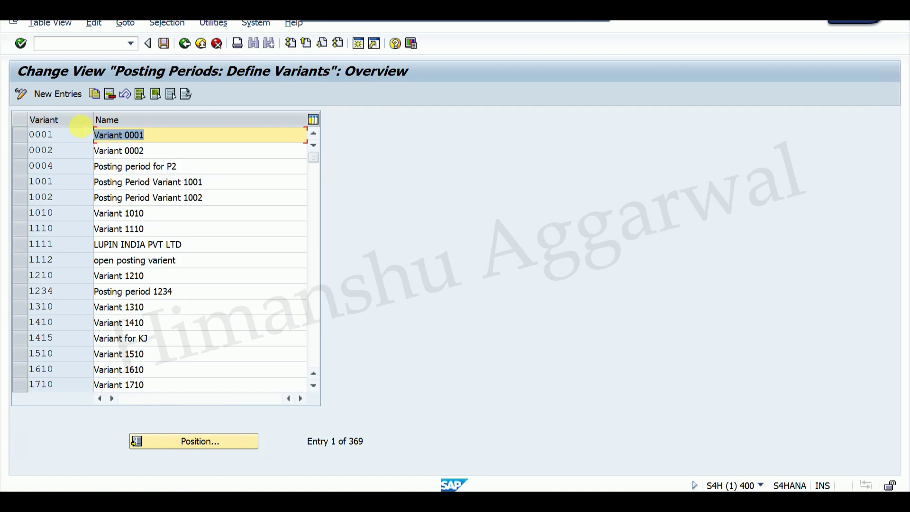
pyautogui.click(68, 94)
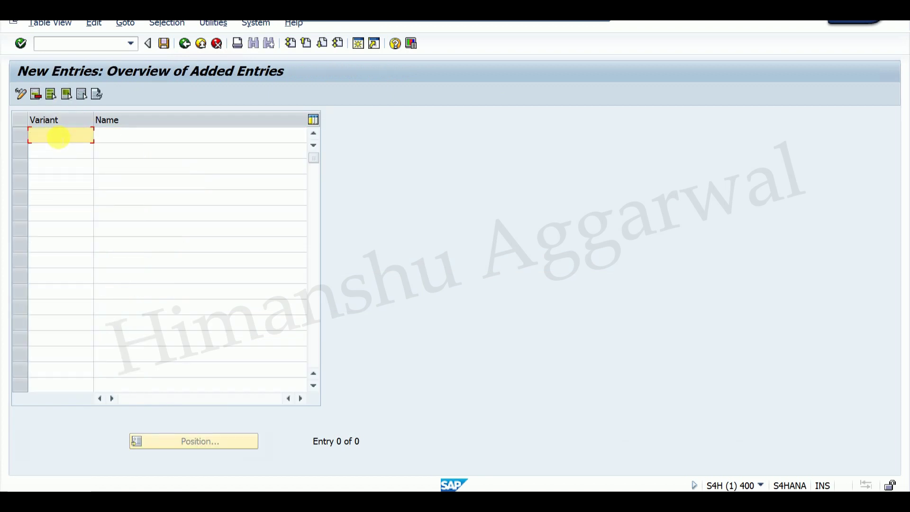
pyautogui.write('APEL')
pyautogui.press('Tab')
pyautogui.write('PPV ')
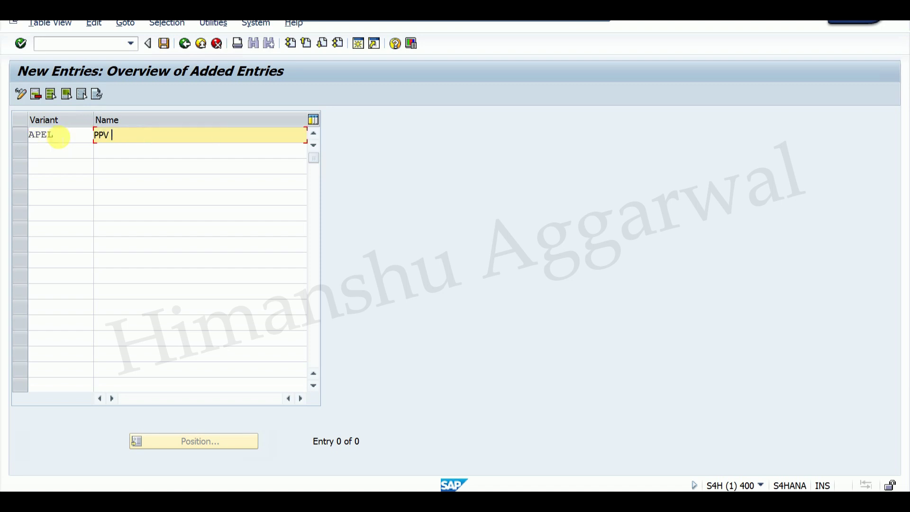
pyautogui.write('FOR APEL')
pyautogui.press('Return')
# Step: Save the new posting period variant under the Define Company customizing request and return to the implementation guide
pyautogui.click(164, 44)
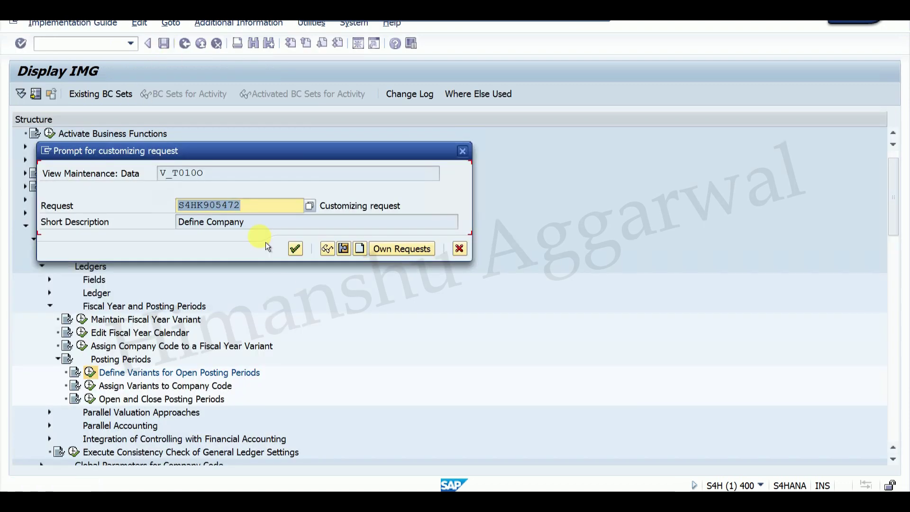
pyautogui.click(295, 248)
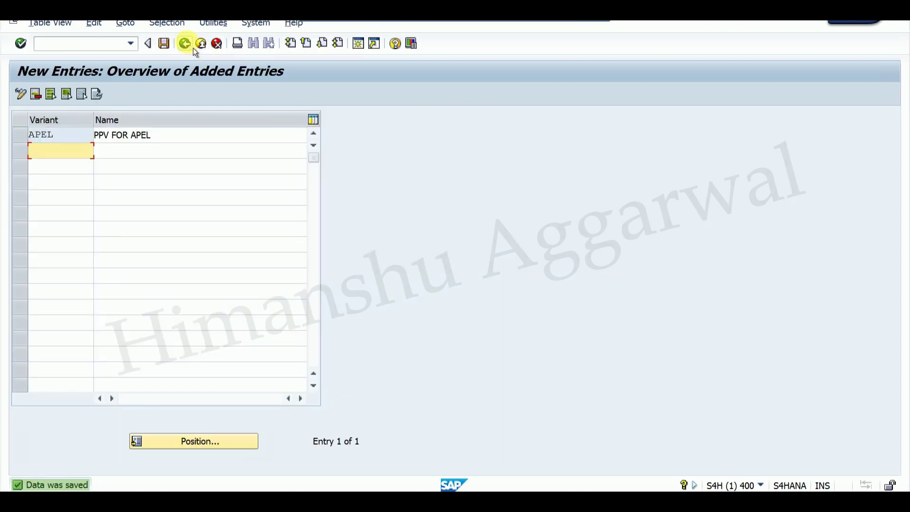
pyautogui.click(185, 44)
pyautogui.click(185, 44)
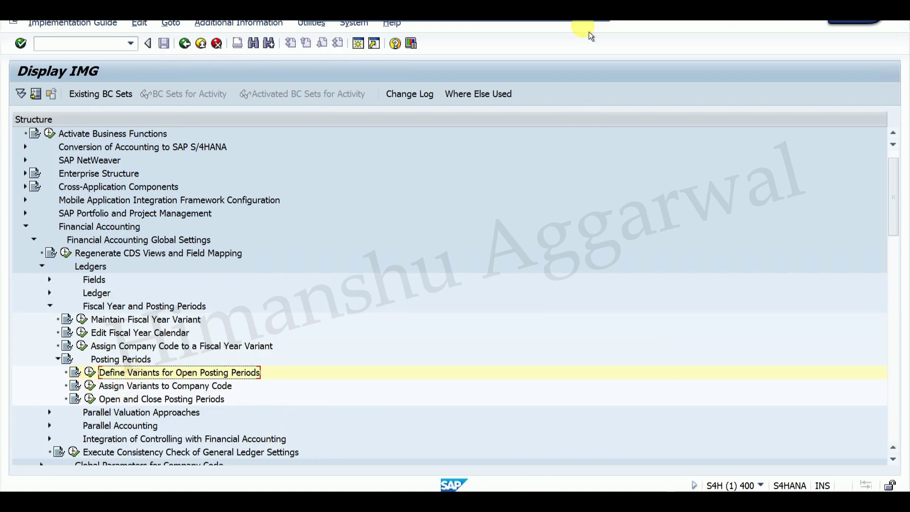
# Step: Record Define Variants for Open Posting Periods in Excel cell B8, number it 7 in A8, and return to SAP
pyautogui.click(571, 20)
pyautogui.click(151, 299)
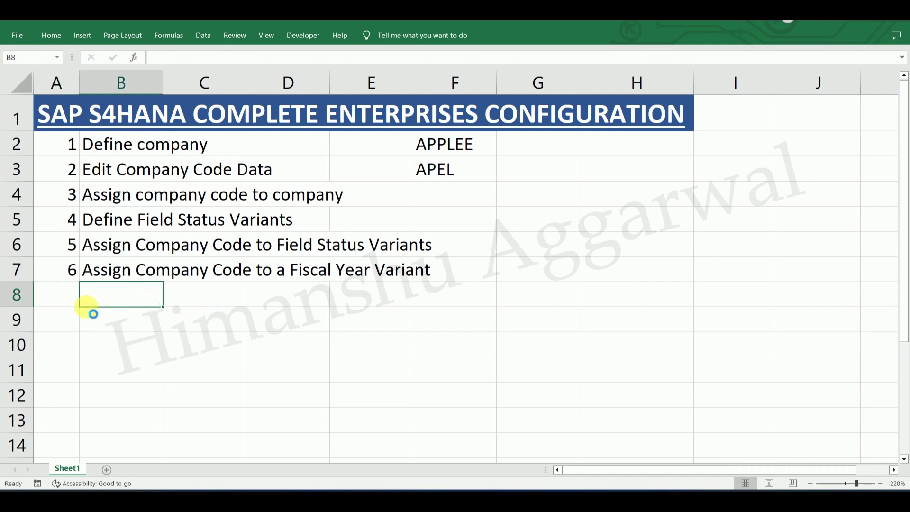
pyautogui.write('Define Variants for Open Posting Periods')
pyautogui.click(71, 294)
pyautogui.write('7')
pyautogui.press('Return')
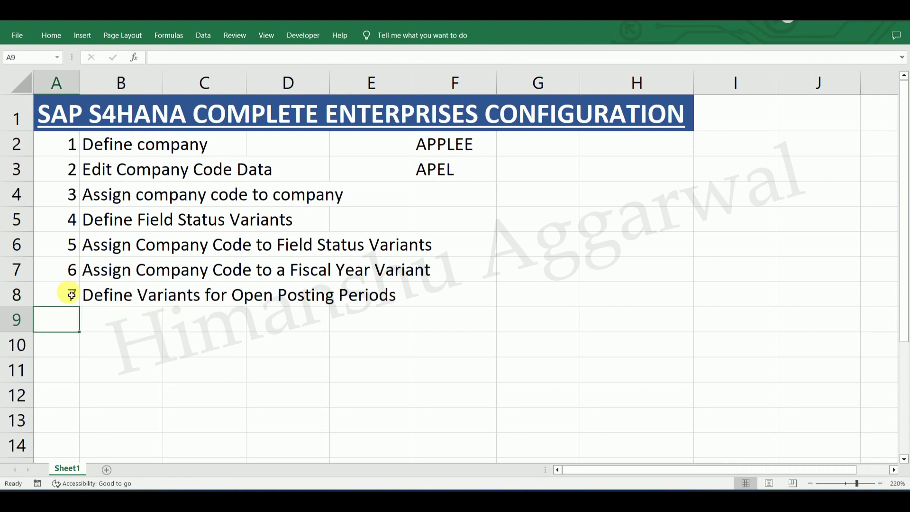
pyautogui.click(505, 500)
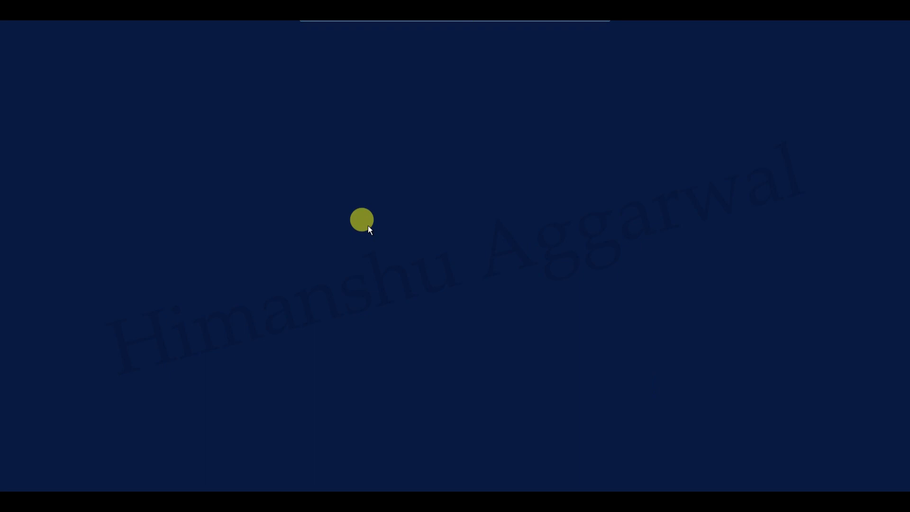
# Step: Record the activity name Assign Variants to Company Code in Excel cell B9, number it 8 in A9, and return to SAP
pyautogui.click(108, 385)
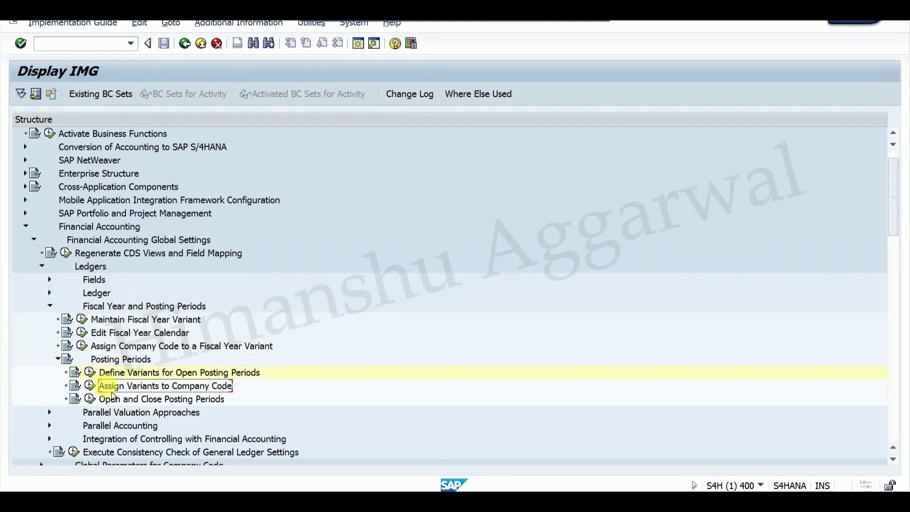
pyautogui.click(567, 21)
pyautogui.click(133, 316)
pyautogui.write('Assign Variants to Company Code')
pyautogui.click(61, 319)
pyautogui.write('8')
pyautogui.press('Return')
pyautogui.click(693, 501)
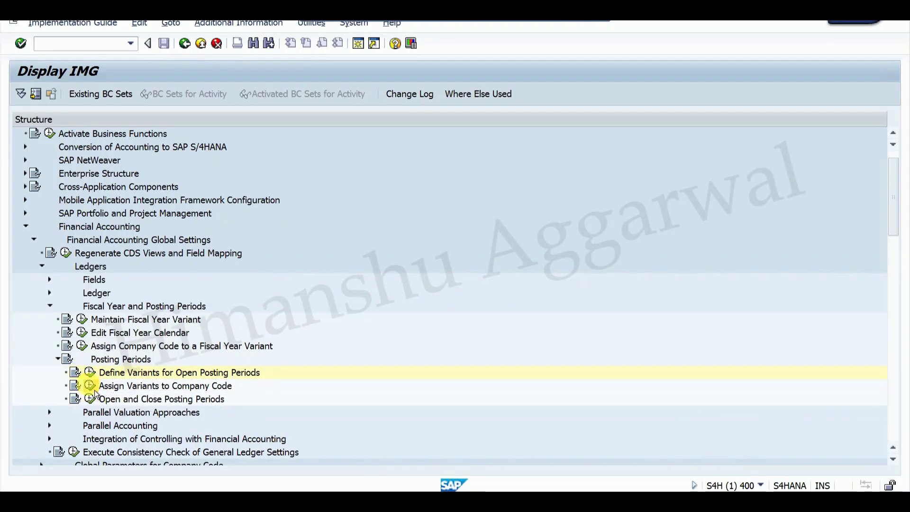
# Step: Open the activity Assign Variants to Company Code and position the list at company code APEL
pyautogui.click(86, 384)
pyautogui.click(197, 443)
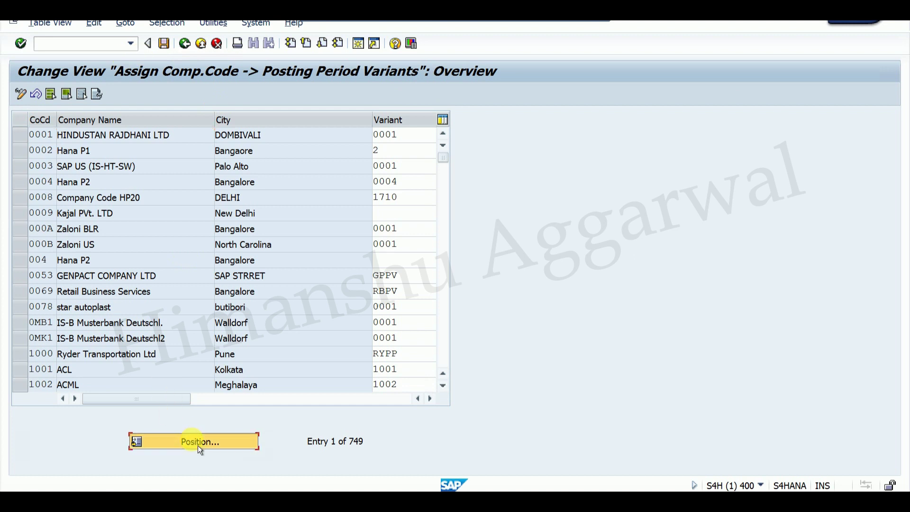
pyautogui.write('APEL')
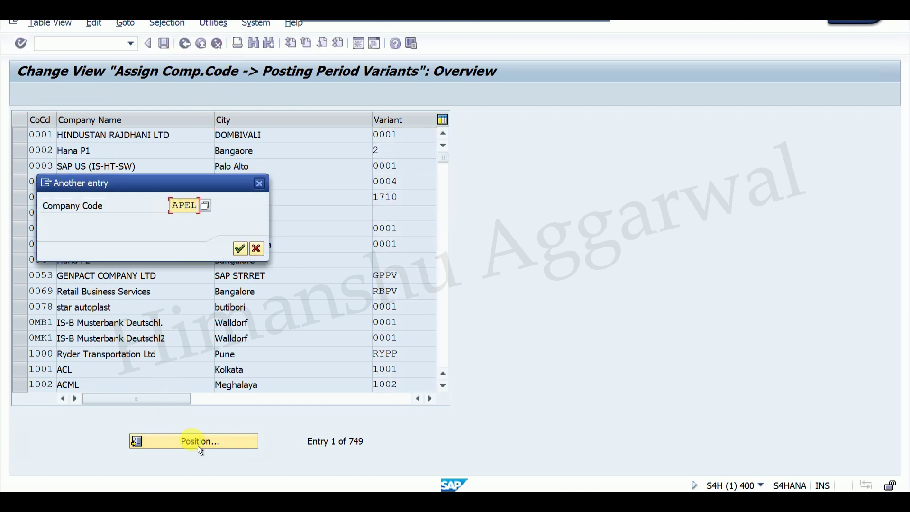
pyautogui.press('Return')
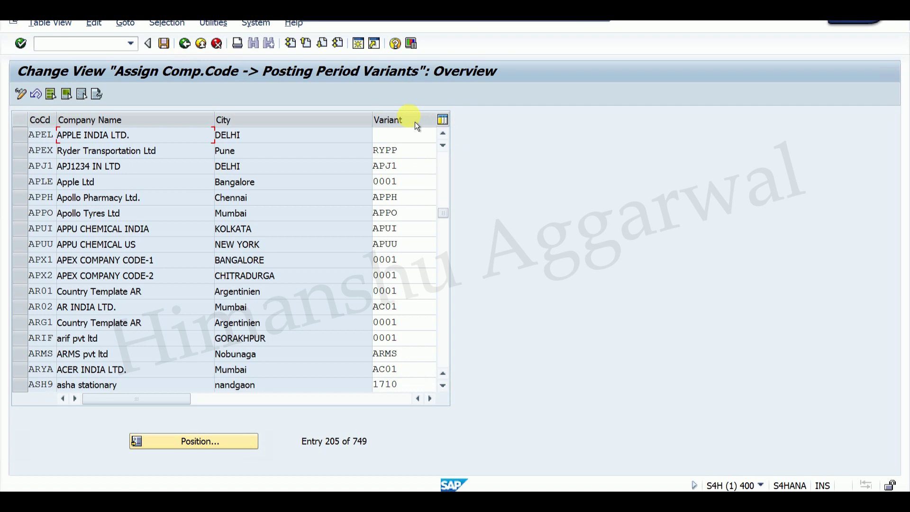
# Step: Assign posting period variant APEL to company code APEL, save, and return to the implementation guide
pyautogui.click(392, 135)
pyautogui.write('APEL')
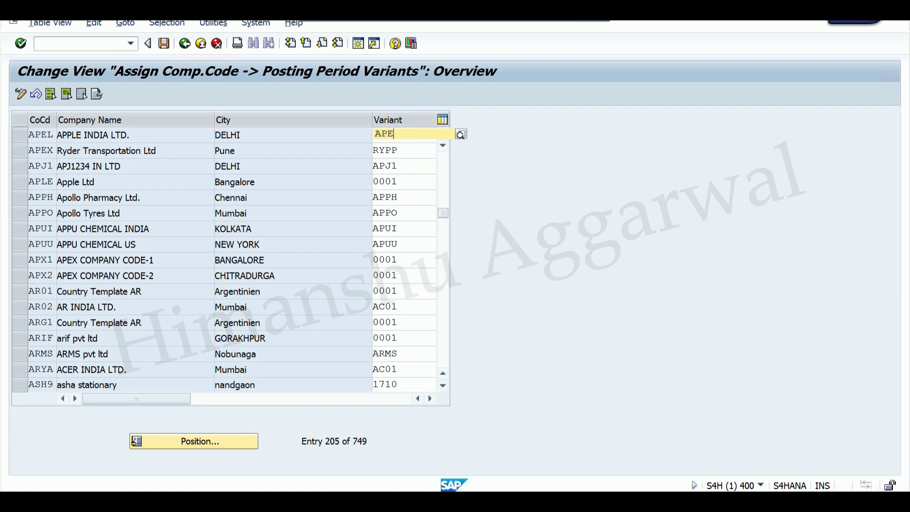
pyautogui.click(163, 43)
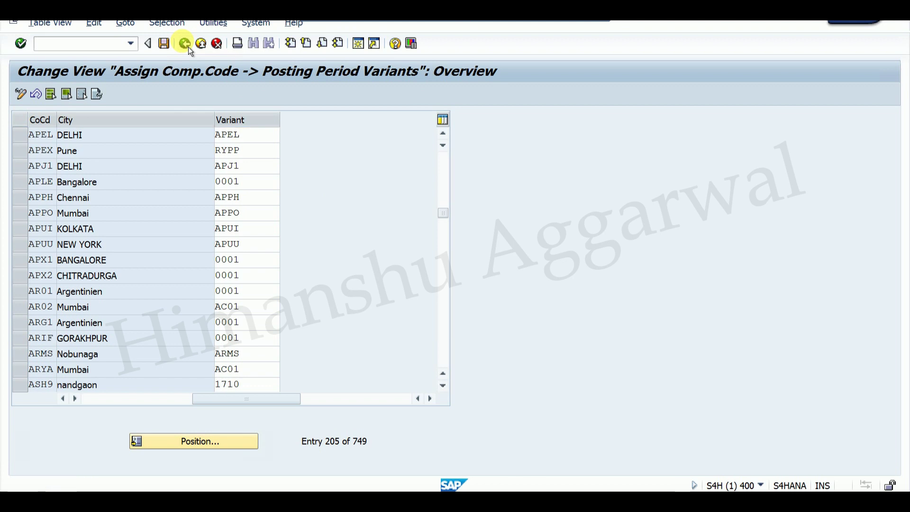
pyautogui.click(185, 43)
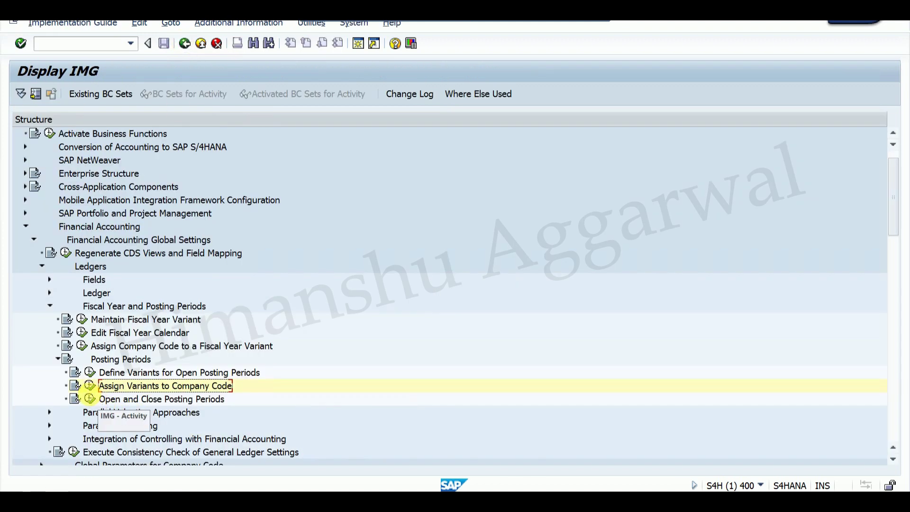
# Step: Open the activity Open and Close Posting Periods and start copying all six entries of variant 1001 (account types +, A, D, K, M, S)
pyautogui.click(94, 399)
pyautogui.click(280, 251)
pyautogui.click(28, 228)
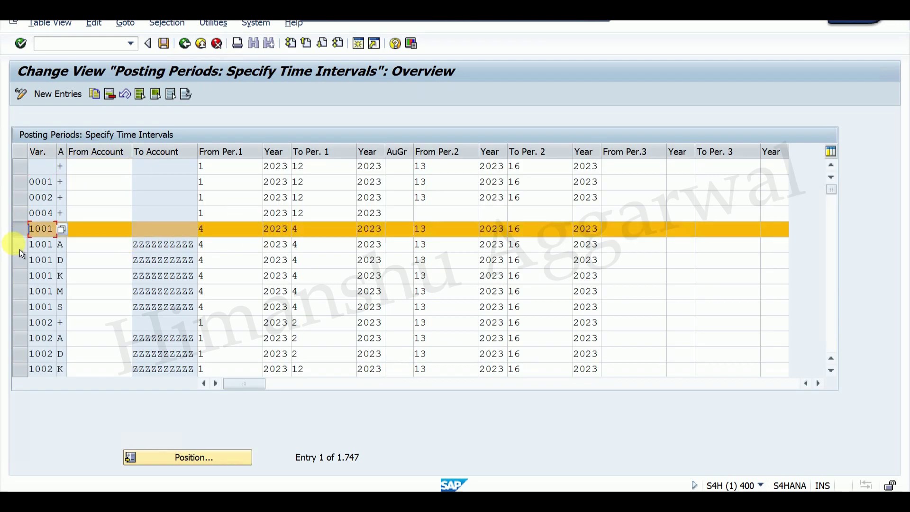
pyautogui.click(19, 247)
pyautogui.click(20, 260)
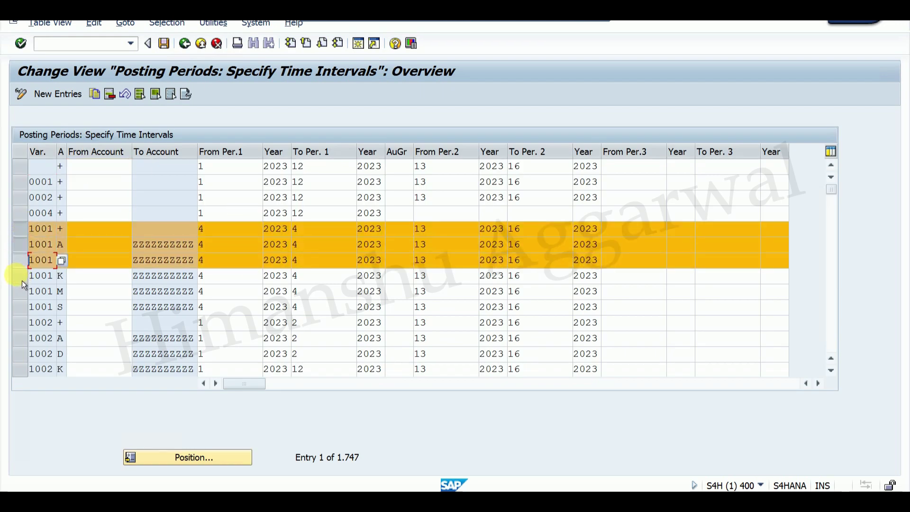
pyautogui.click(21, 276)
pyautogui.click(21, 291)
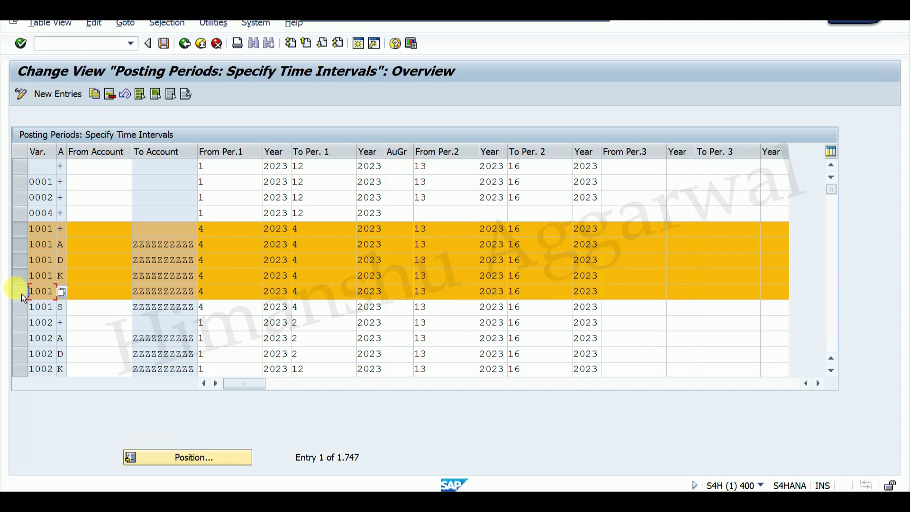
pyautogui.click(28, 313)
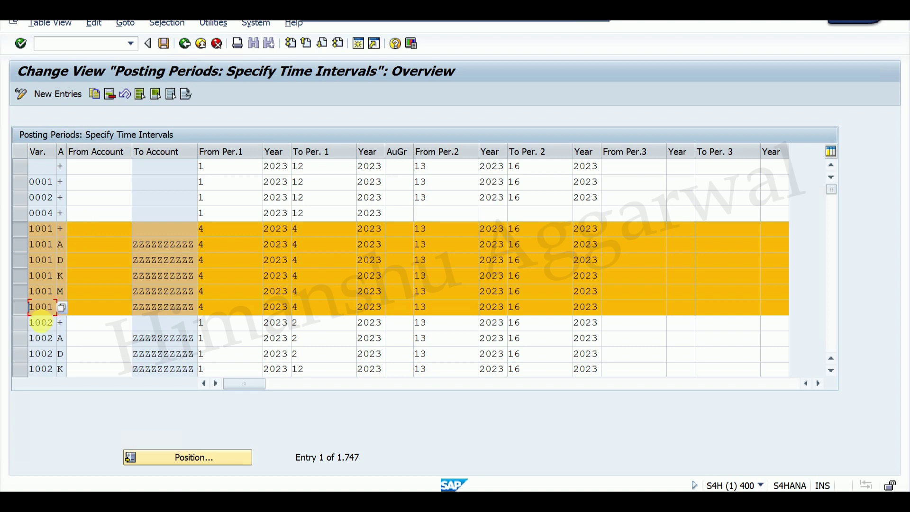
pyautogui.click(101, 98)
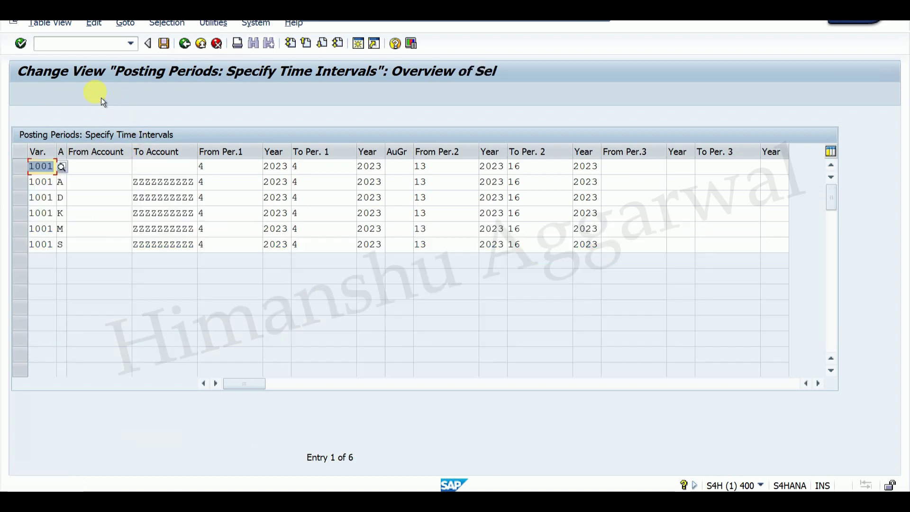
# Step: Set the variant of all six target entries to APEL and confirm the copy
pyautogui.write('APEL')
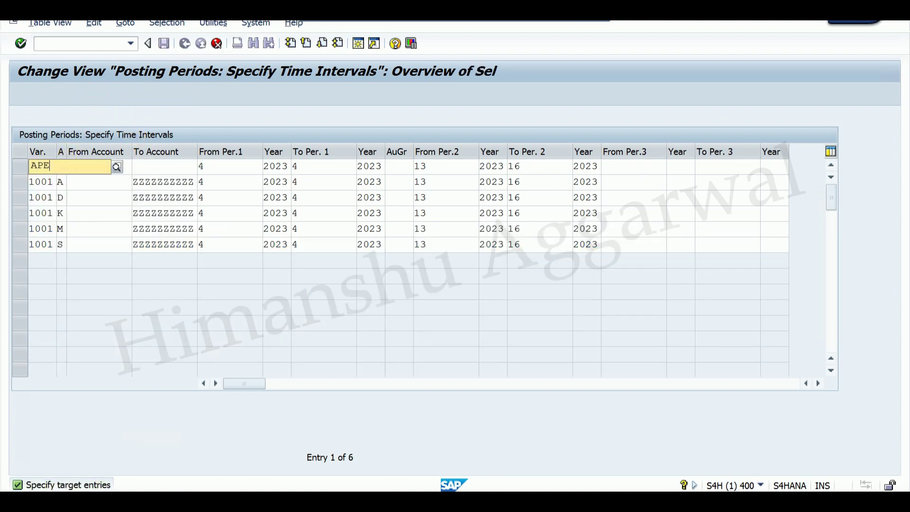
pyautogui.click(44, 196)
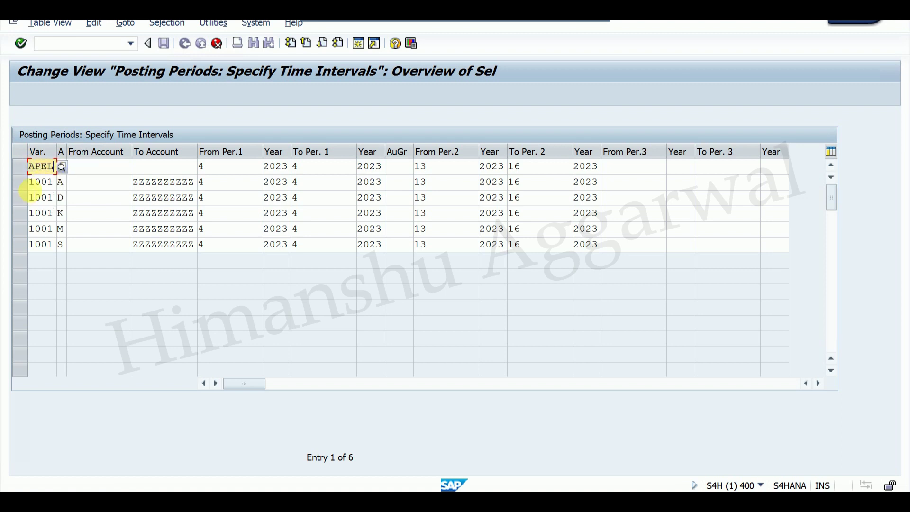
pyautogui.click(38, 182)
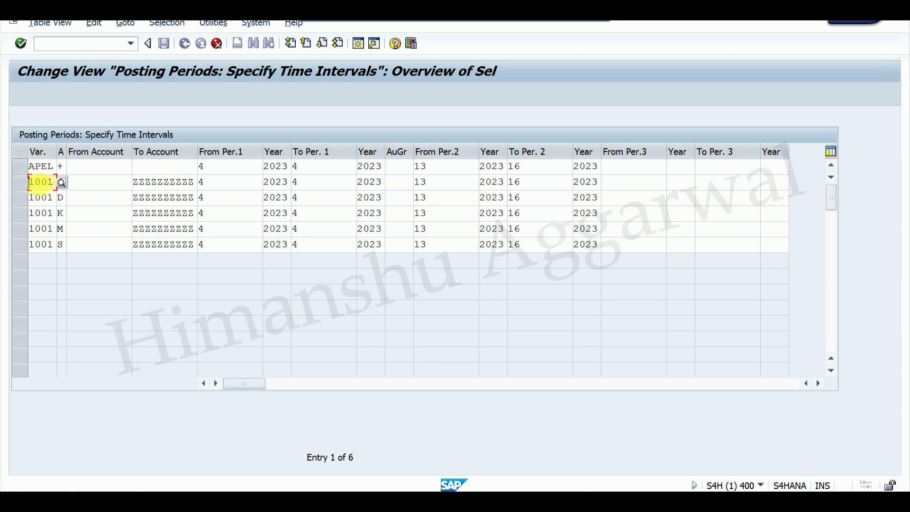
pyautogui.press('Insert')
pyautogui.write('APEL')
pyautogui.click(41, 198)
pyautogui.write('APEL')
pyautogui.click(40, 213)
pyautogui.write('APEL')
pyautogui.click(40, 229)
pyautogui.write('APEL')
pyautogui.click(37, 245)
pyautogui.write('APEL')
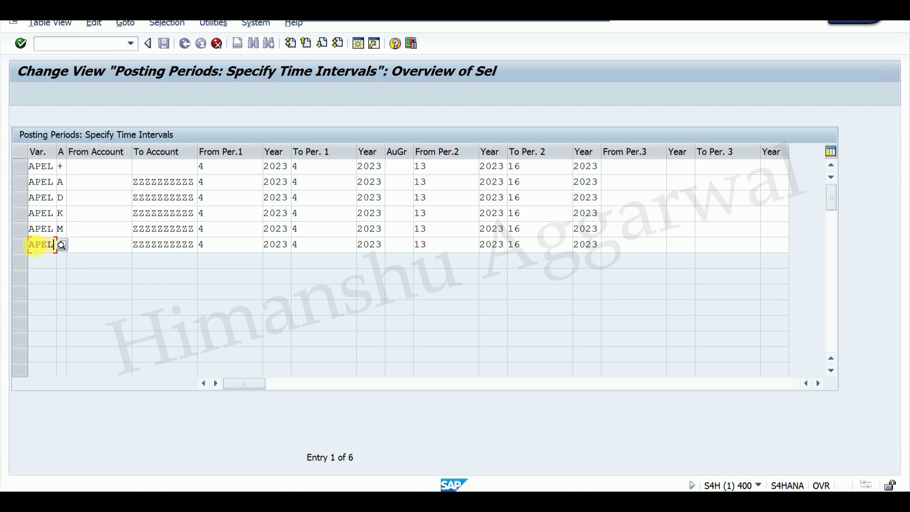
pyautogui.press('Return')
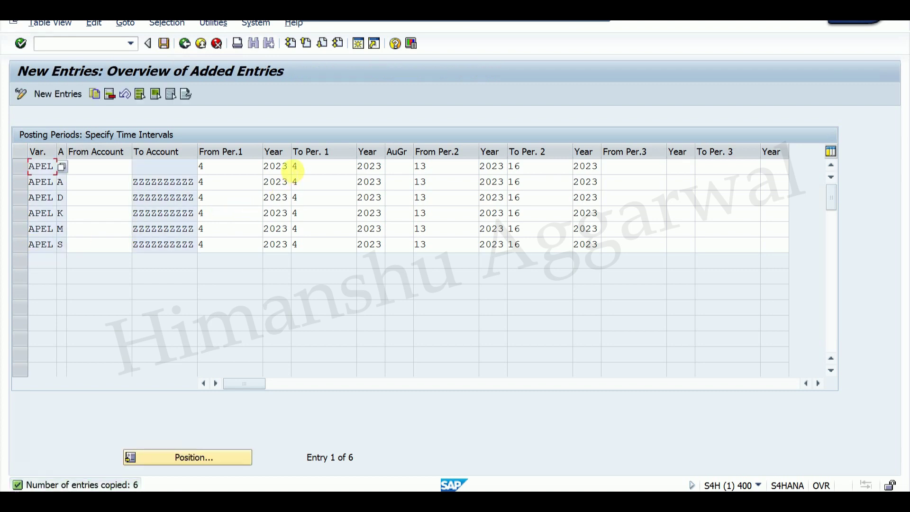
# Step: Set the first period interval's starting period to 5 for all six APEL posting period entries
pyautogui.click(239, 169)
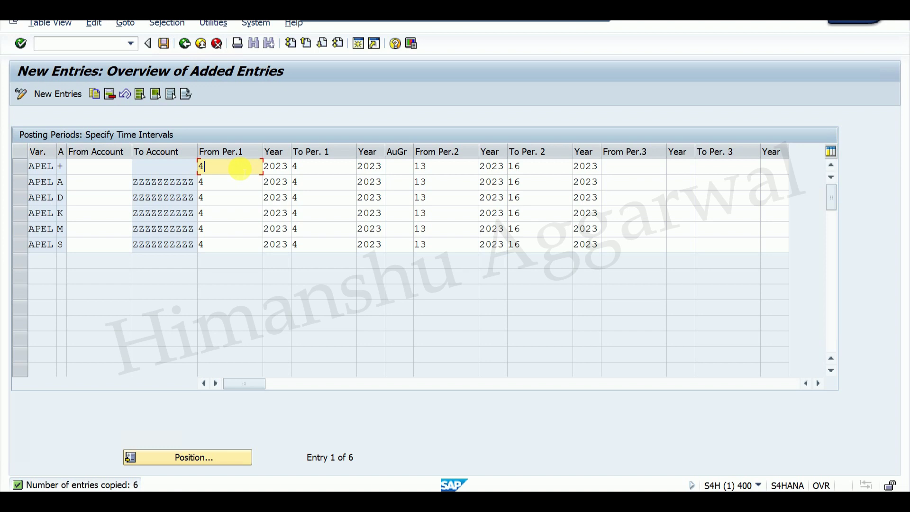
pyautogui.press('BackSpace')
pyautogui.write('5')
pyautogui.moveTo(221, 170); pyautogui.dragTo(192, 159)
pyautogui.hotkey('ctrl', 'c')
pyautogui.click(211, 181)
pyautogui.hotkey('ctrl', 'v')
pyautogui.click(214, 197)
pyautogui.hotkey('ctrl', 'v')
pyautogui.click(212, 212)
pyautogui.hotkey('ctrl', 'v')
pyautogui.click(211, 228)
pyautogui.hotkey('ctrl', 'v')
pyautogui.click(211, 243)
pyautogui.hotkey('ctrl', 'v')
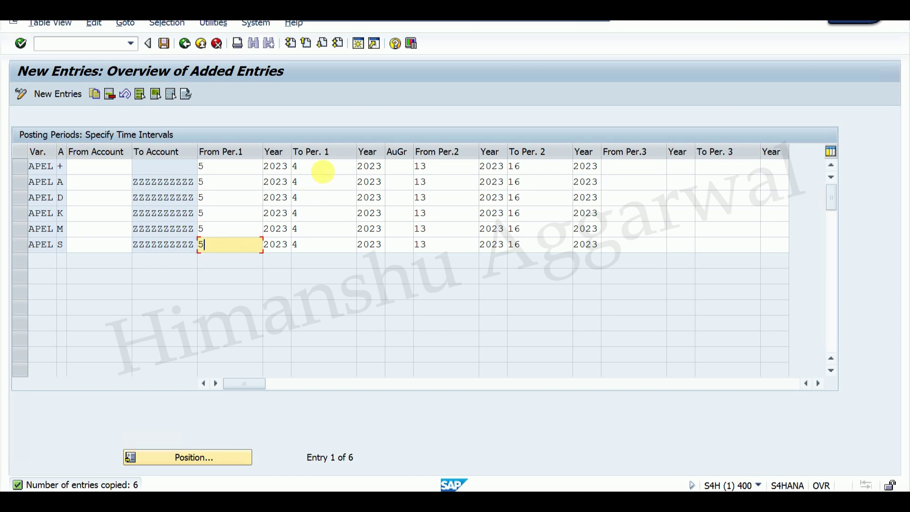
# Step: Set the first period interval's ending period to 5 for all six APEL posting period entries
pyautogui.click(314, 166)
pyautogui.hotkey('ctrl', 'v')
pyautogui.click(310, 183)
pyautogui.hotkey('ctrl', 'v')
pyautogui.click(309, 197)
pyautogui.hotkey('ctrl', 'v')
pyautogui.click(308, 212)
pyautogui.hotkey('ctrl', 'v')
pyautogui.click(309, 228)
pyautogui.hotkey('ctrl', 'v')
pyautogui.click(309, 244)
pyautogui.hotkey('ctrl', 'v')
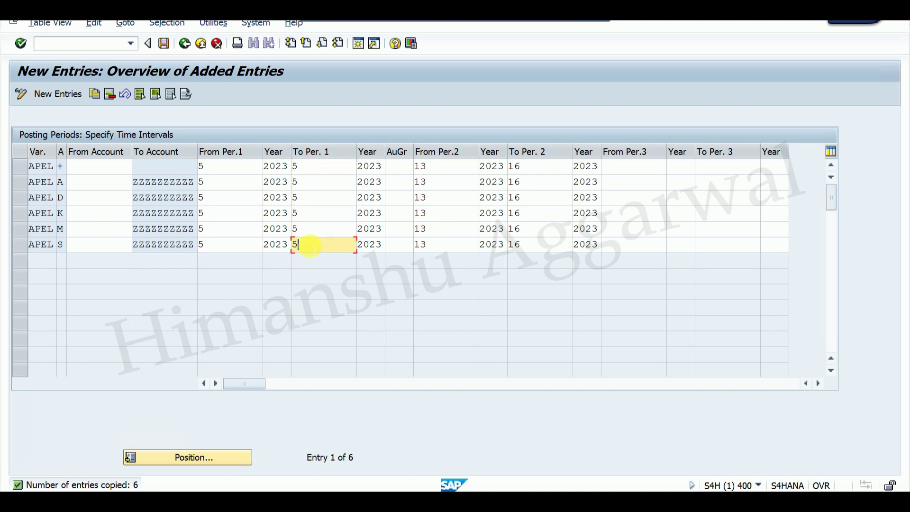
# Step: Save the APEL posting period intervals under the proposed customizing request and return to the implementation guide
pyautogui.press('Return')
pyautogui.click(166, 48)
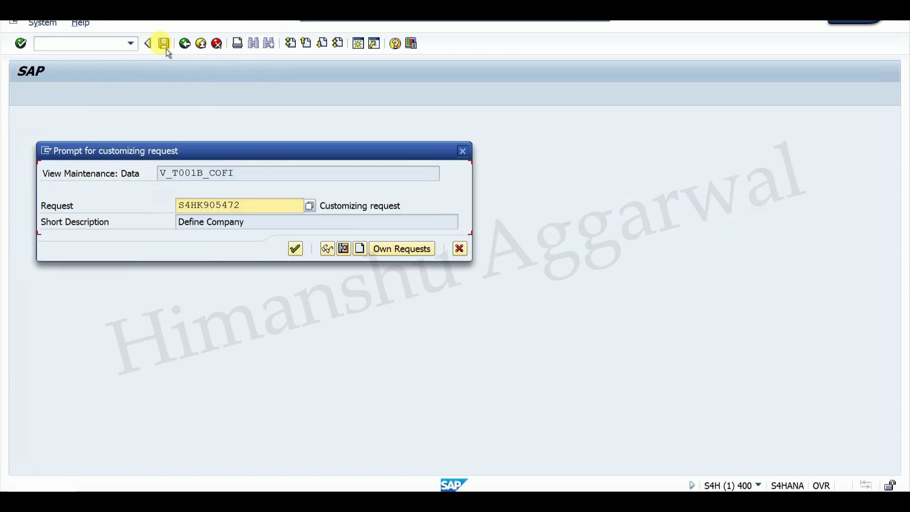
pyautogui.click(296, 249)
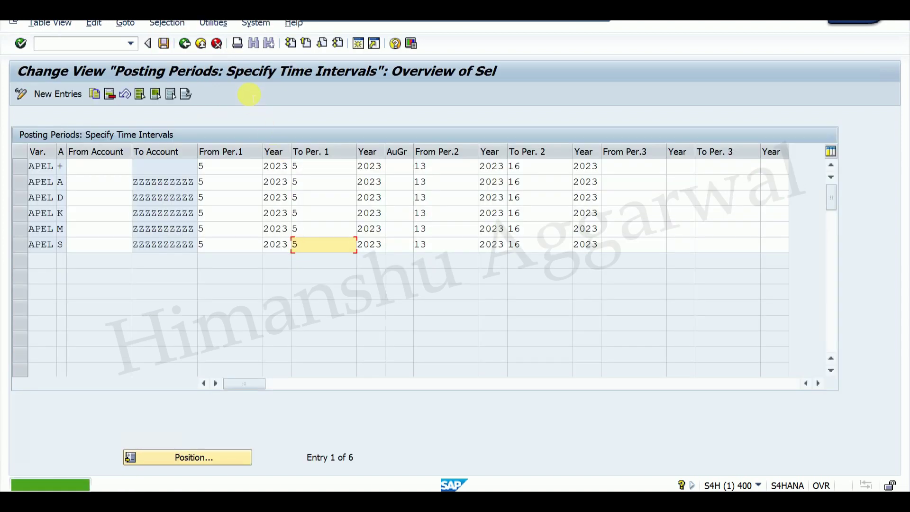
pyautogui.click(186, 45)
pyautogui.click(191, 50)
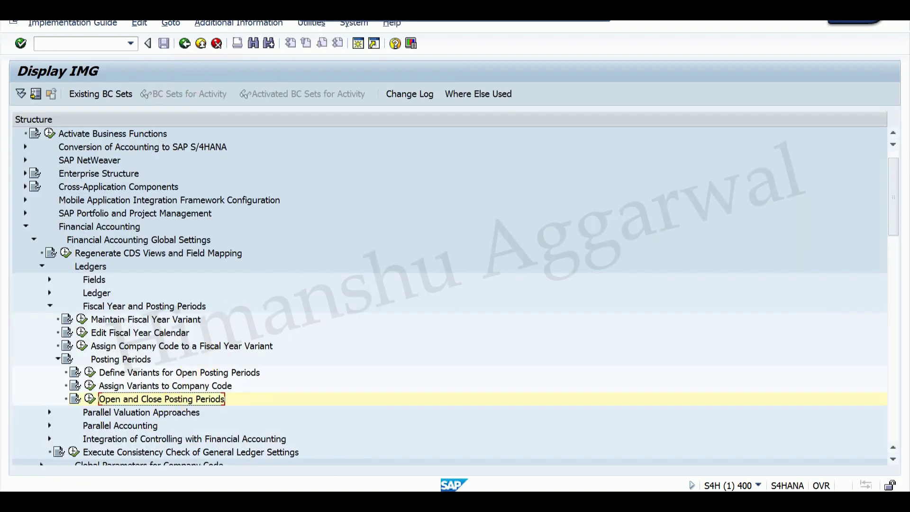
# Step: Switch to Excel and record Open and Close Posting Periods as activity 9 in row 10, leaving the file unsaved
pyautogui.click(568, 14)
pyautogui.click(106, 341)
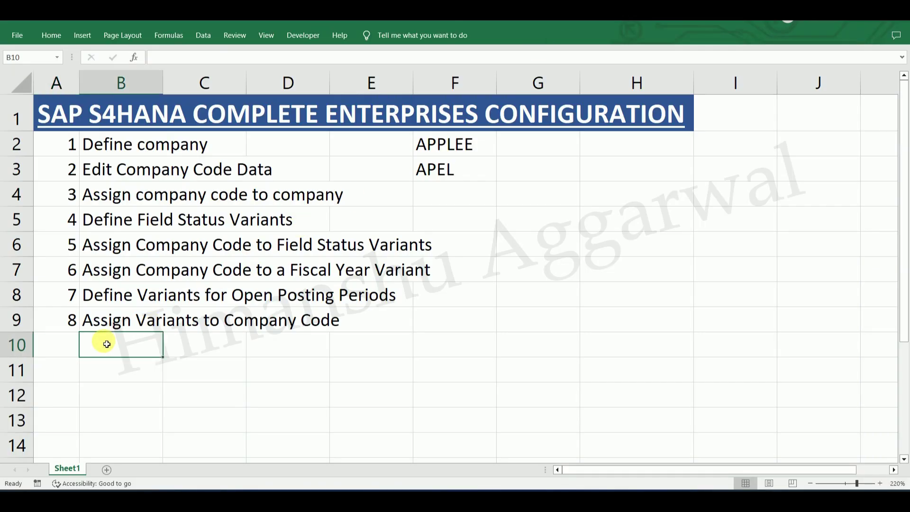
pyautogui.hotkey('ctrl', 'v')
pyautogui.click(73, 341)
pyautogui.write('9')
pyautogui.press('Return')
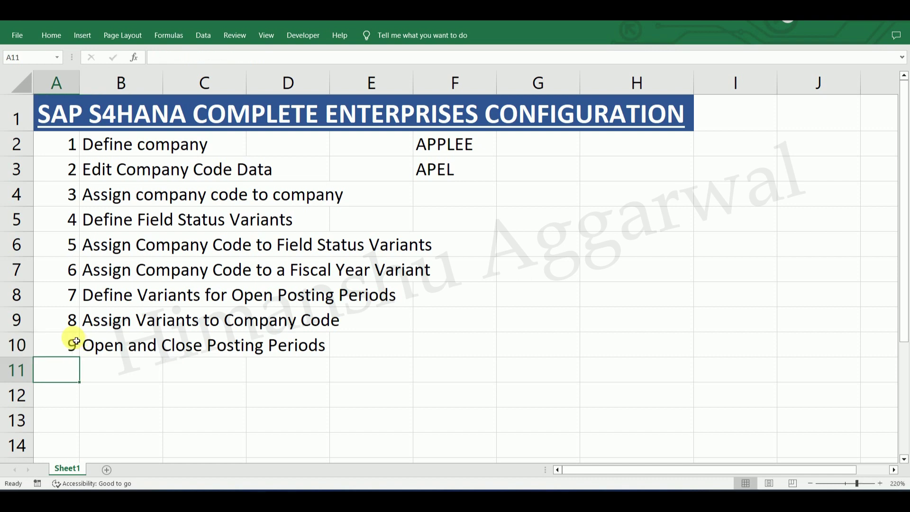
pyautogui.click(15, 18)
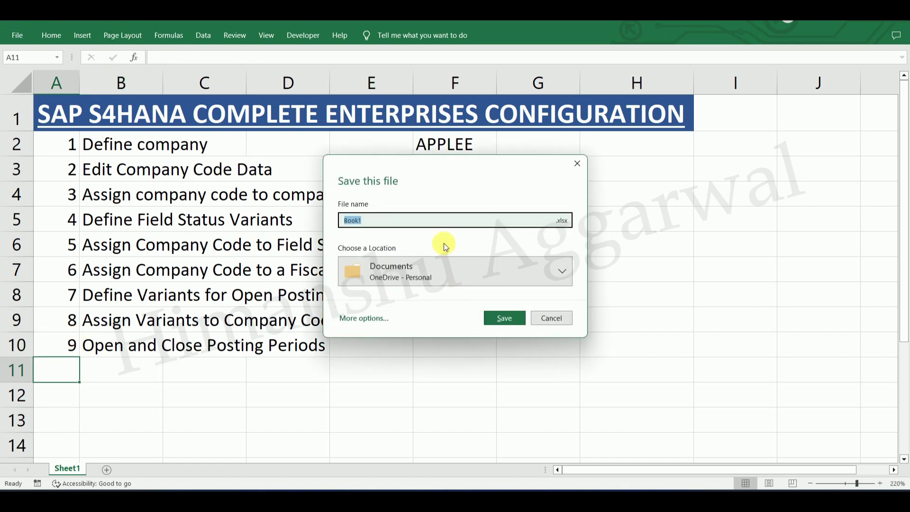
pyautogui.click(577, 163)
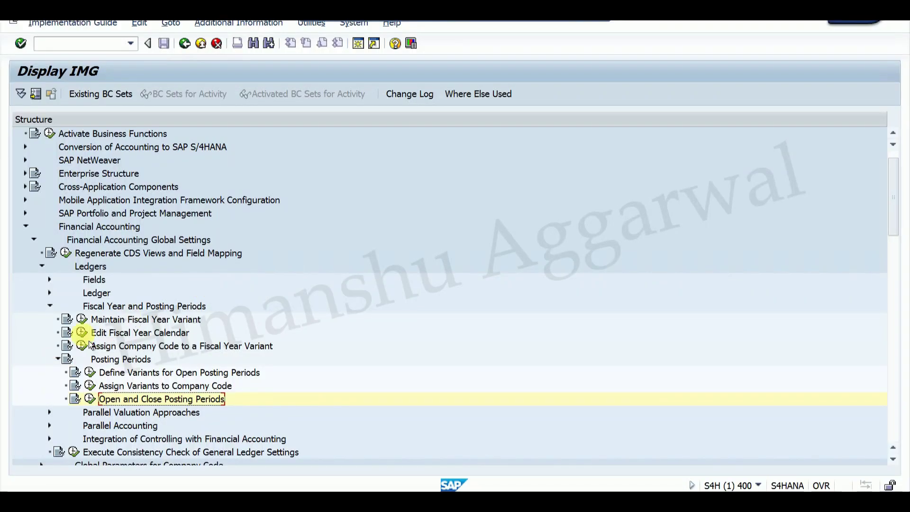
# Step: Collapse the global settings, expand General Ledger Accounting down to the G/L account Preparations, and select Edit Chart of Accounts List
pyautogui.click(34, 240)
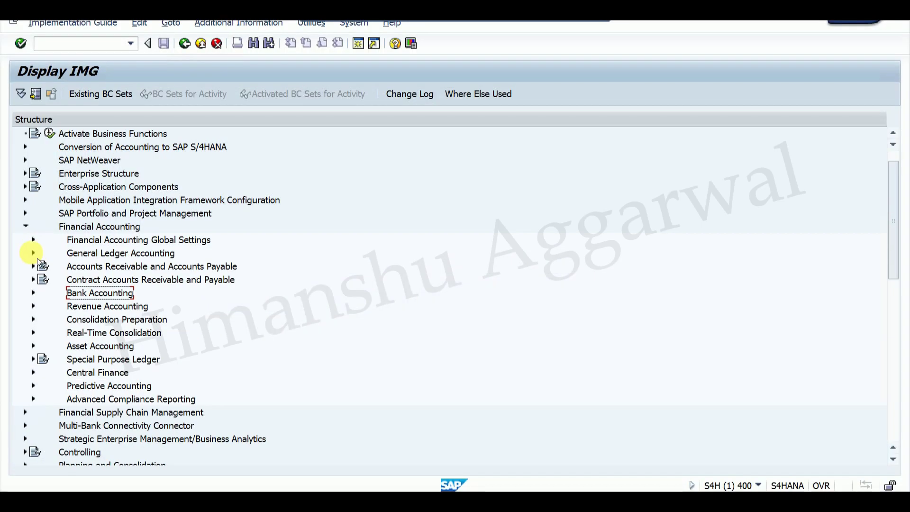
pyautogui.click(34, 253)
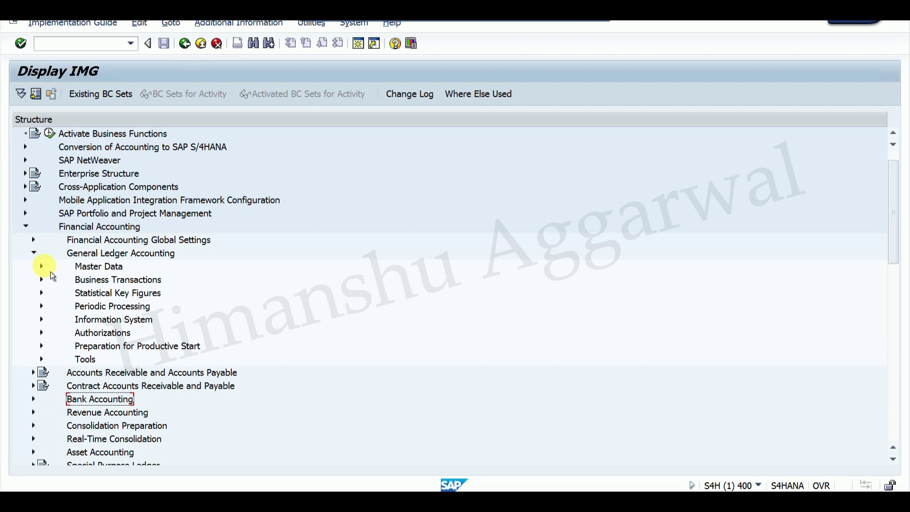
pyautogui.click(41, 266)
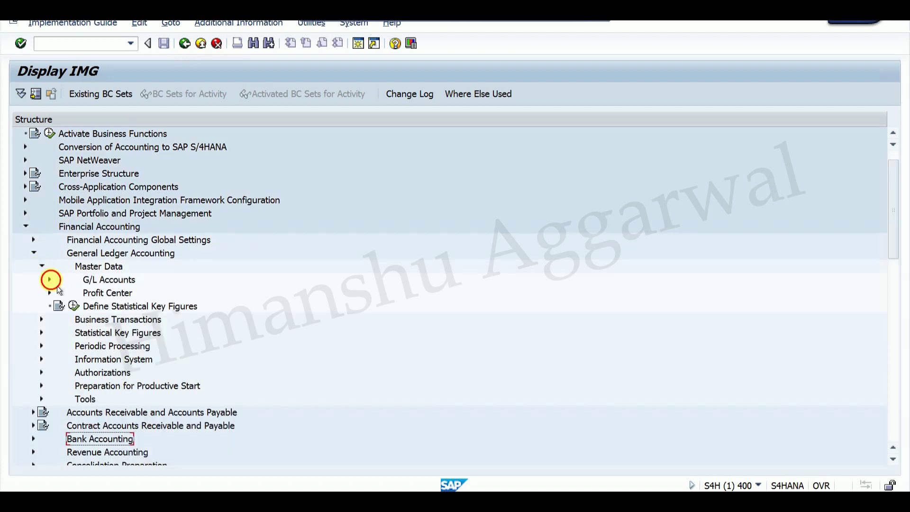
pyautogui.click(50, 280)
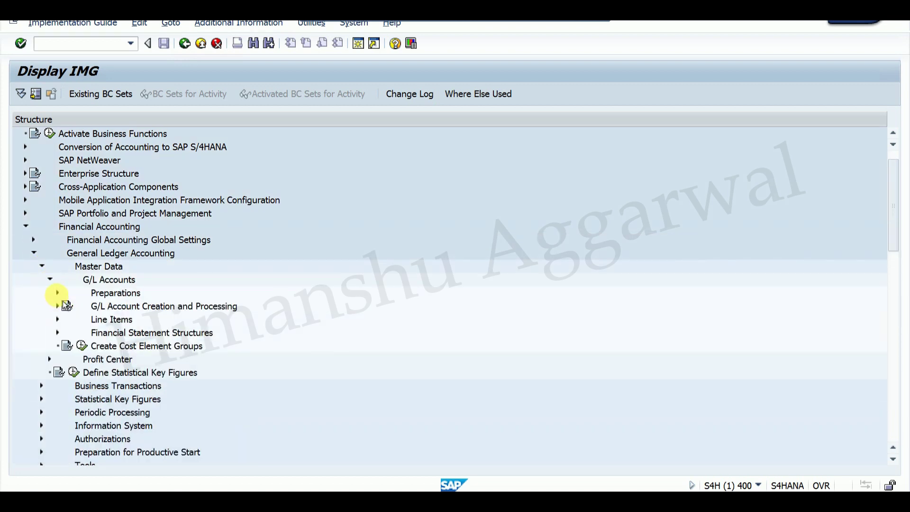
pyautogui.click(57, 292)
pyautogui.click(153, 325)
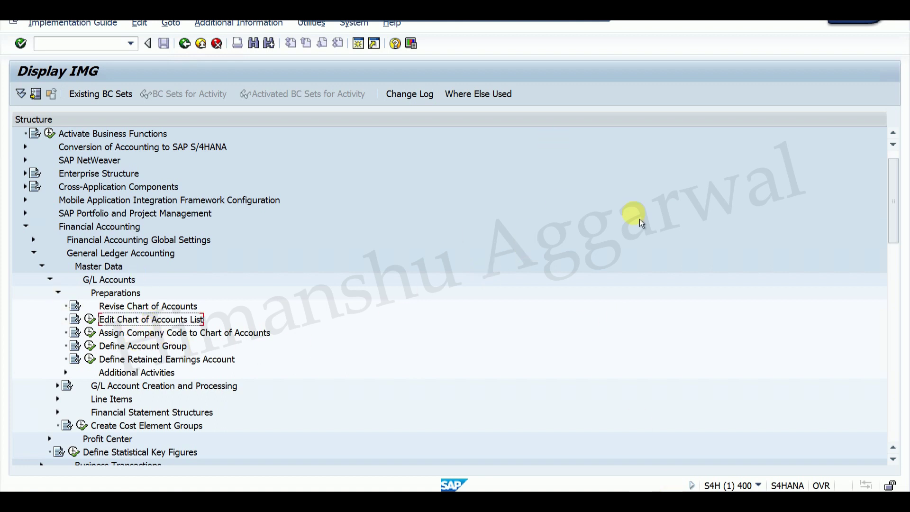
# Step: Switch to Excel and record Edit Chart of Accounts List as activity 10 in row 11
pyautogui.click(574, 20)
pyautogui.click(138, 364)
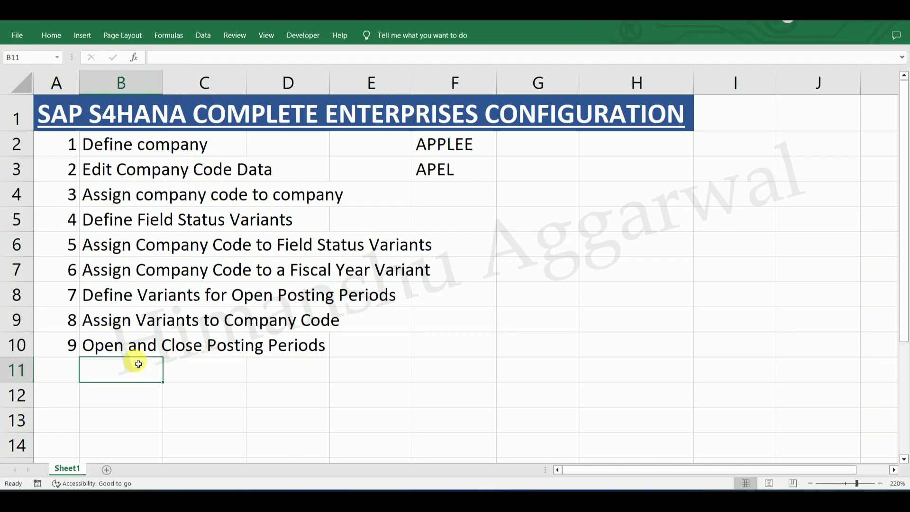
pyautogui.hotkey('ctrl', 'v')
pyautogui.click(66, 370)
pyautogui.write('10')
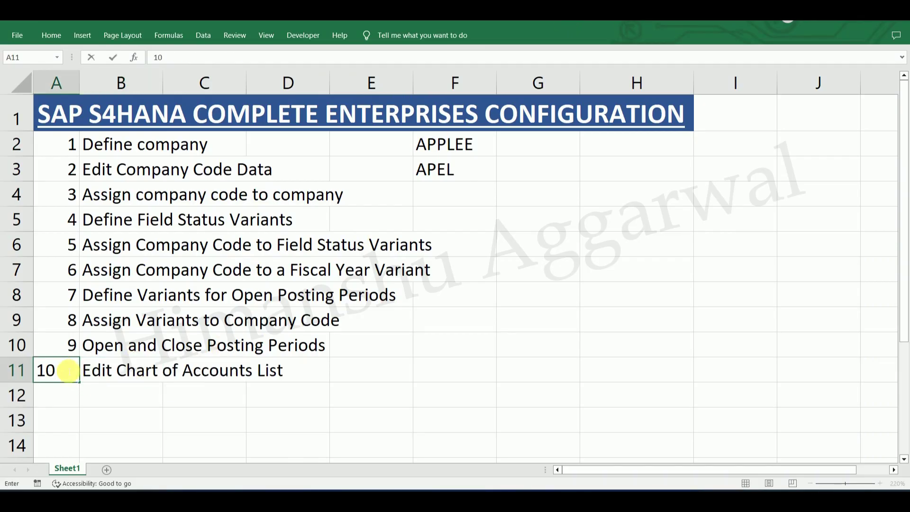
pyautogui.press('Return')
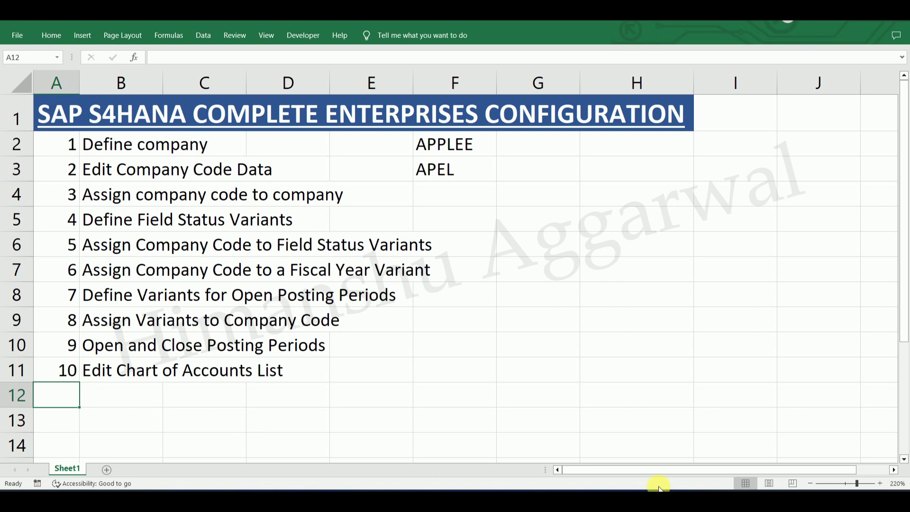
# Step: Back in SAP, open Edit Chart of Accounts List and create chart APEL described as Operating Chart of Account for APEL
pyautogui.click(658, 489)
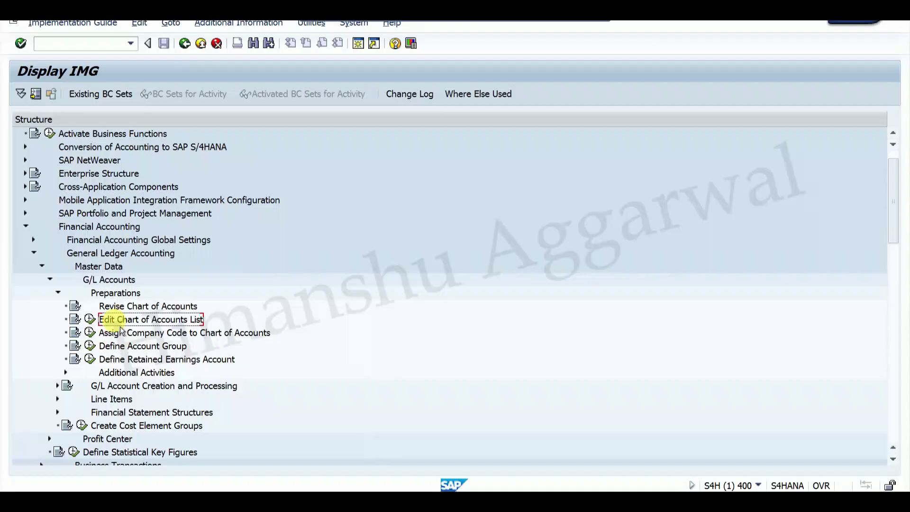
pyautogui.click(90, 319)
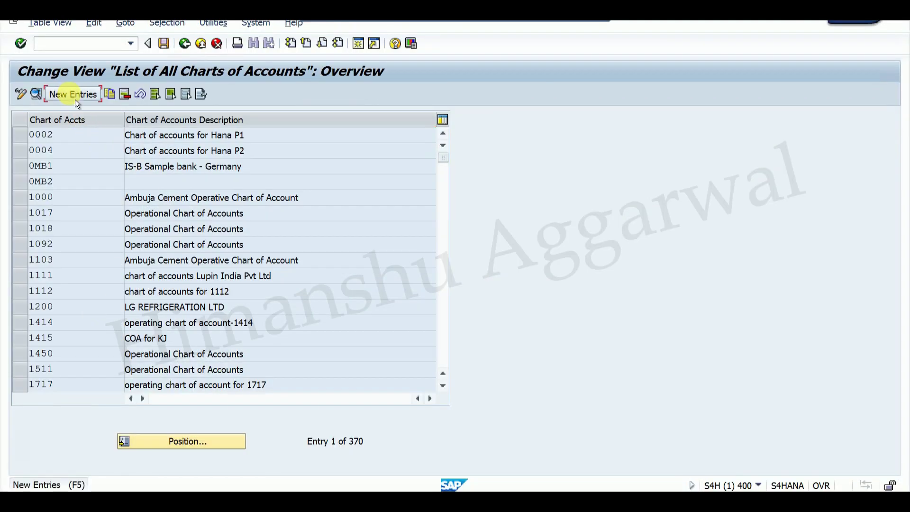
pyautogui.click(73, 94)
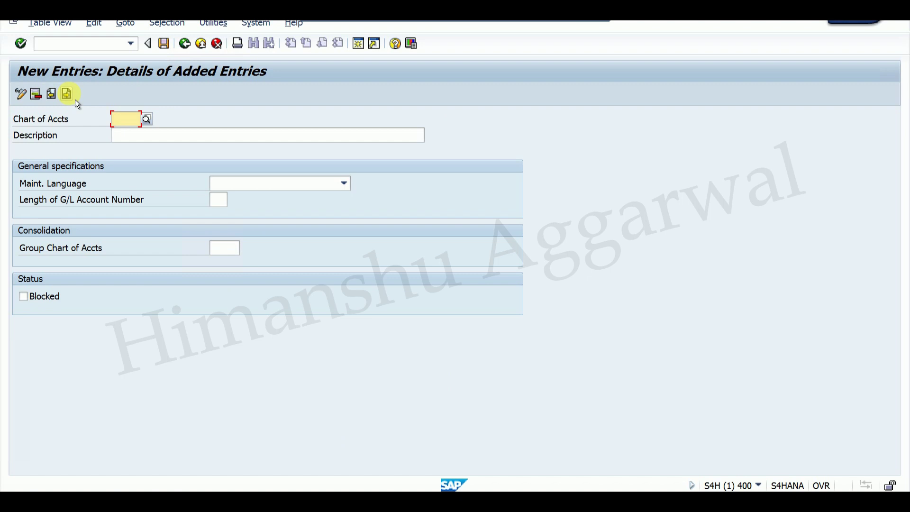
pyautogui.write('APEL')
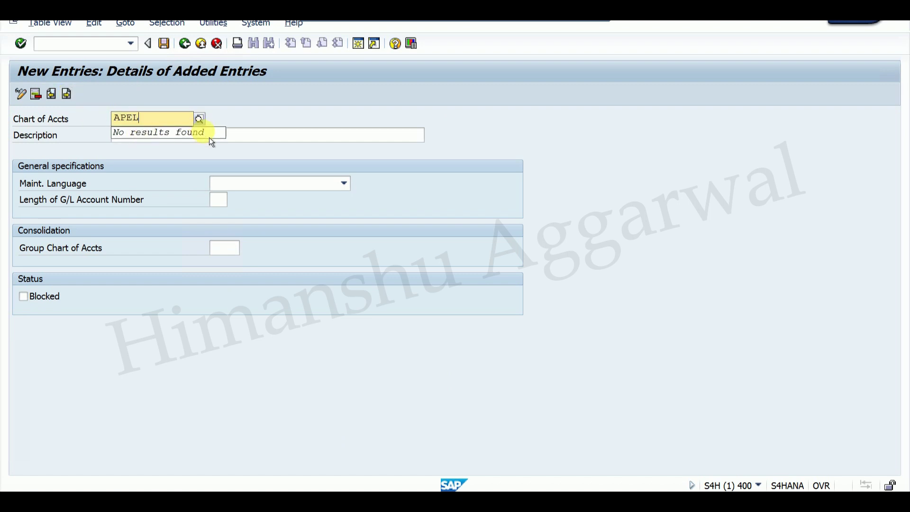
pyautogui.click(247, 135)
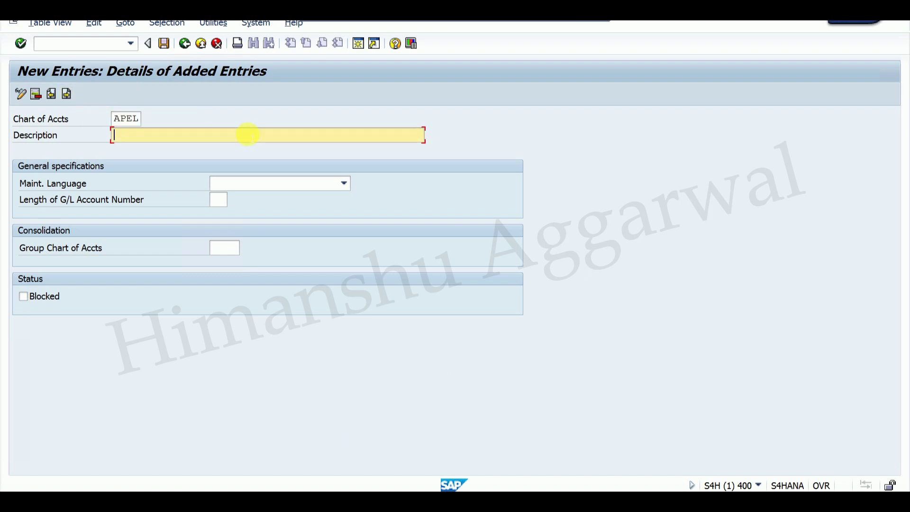
pyautogui.write('Operating Chart of Acco')
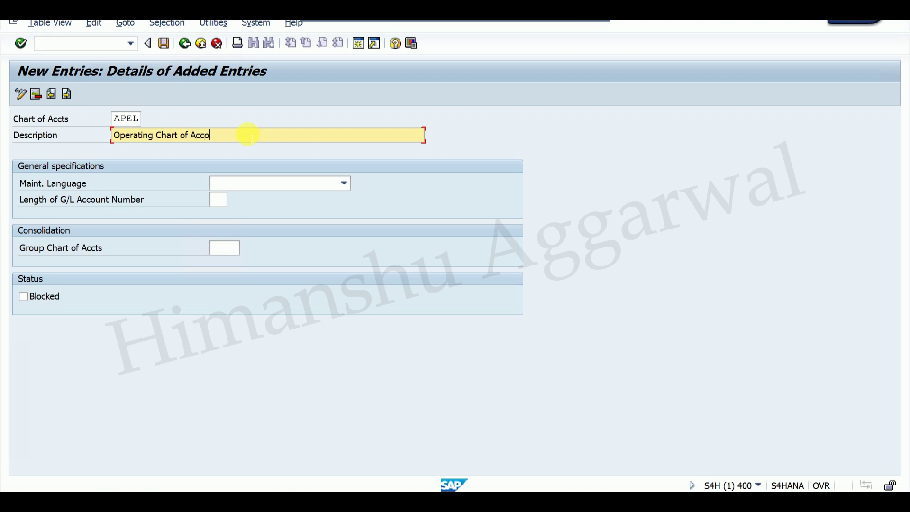
pyautogui.write('unt for APEL')
# Step: Set the chart's maintenance language to English and the G/L account number length to 6
pyautogui.click(260, 187)
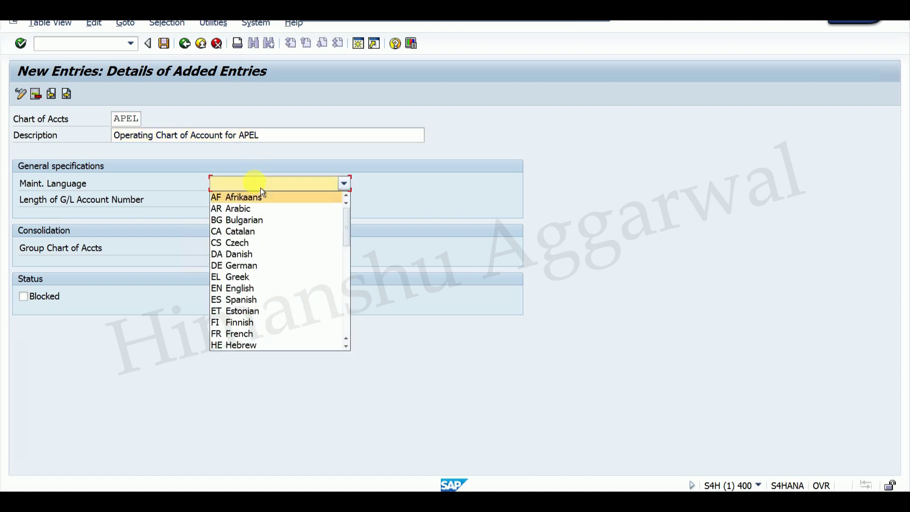
pyautogui.click(244, 290)
pyautogui.click(216, 200)
pyautogui.write('8')
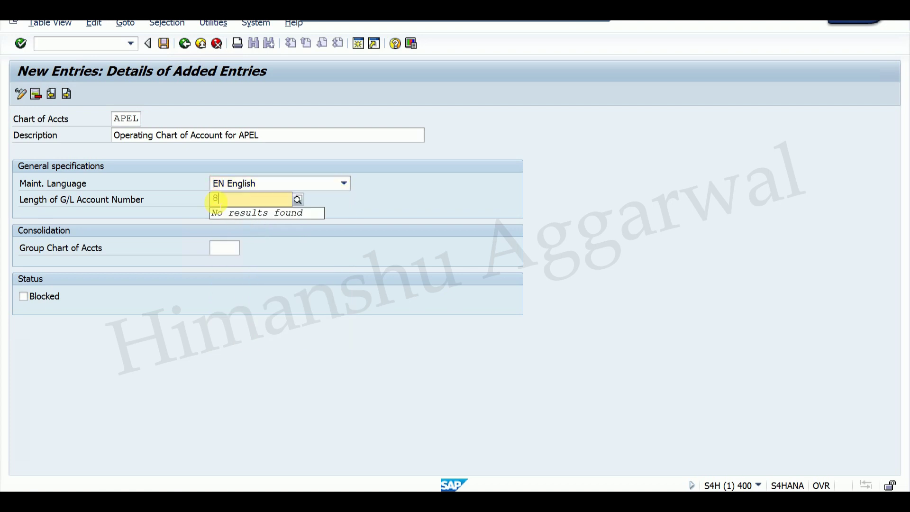
pyautogui.press('Return')
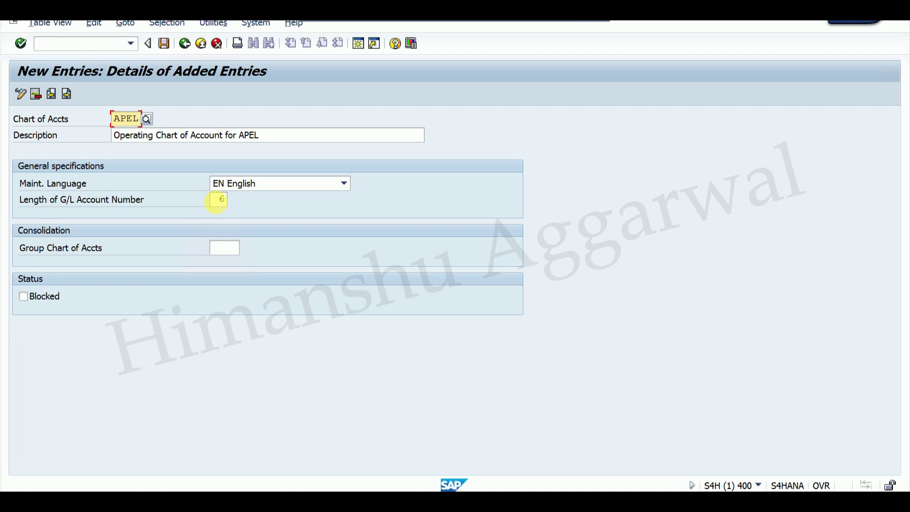
# Step: Save chart of accounts APEL under the proposed customizing request and return to the implementation guide
pyautogui.click(163, 45)
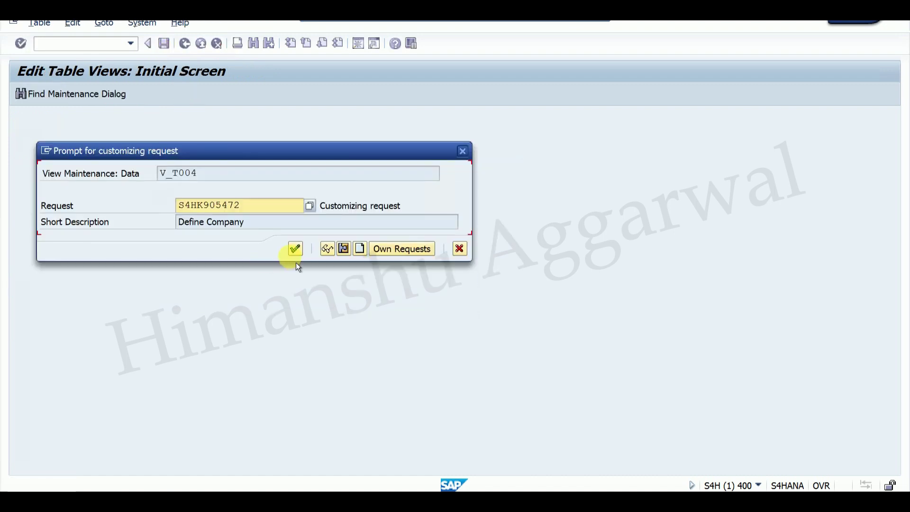
pyautogui.click(295, 249)
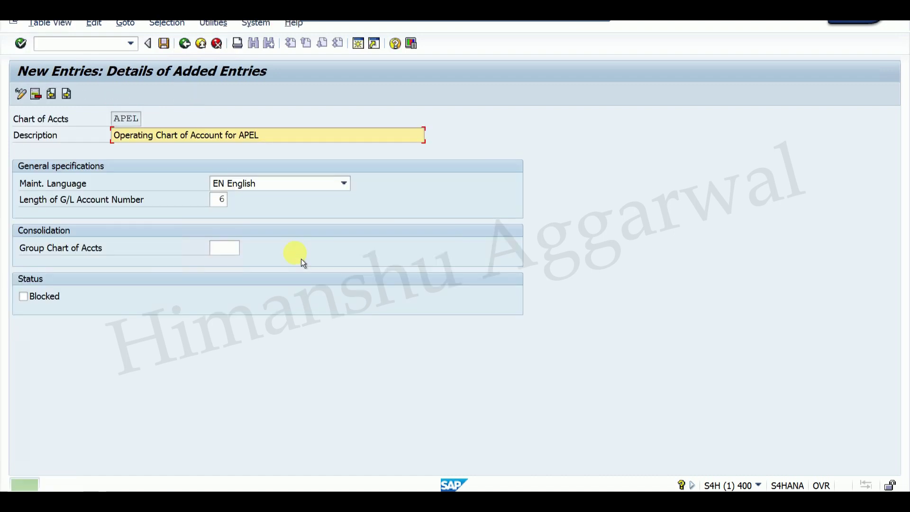
pyautogui.click(187, 46)
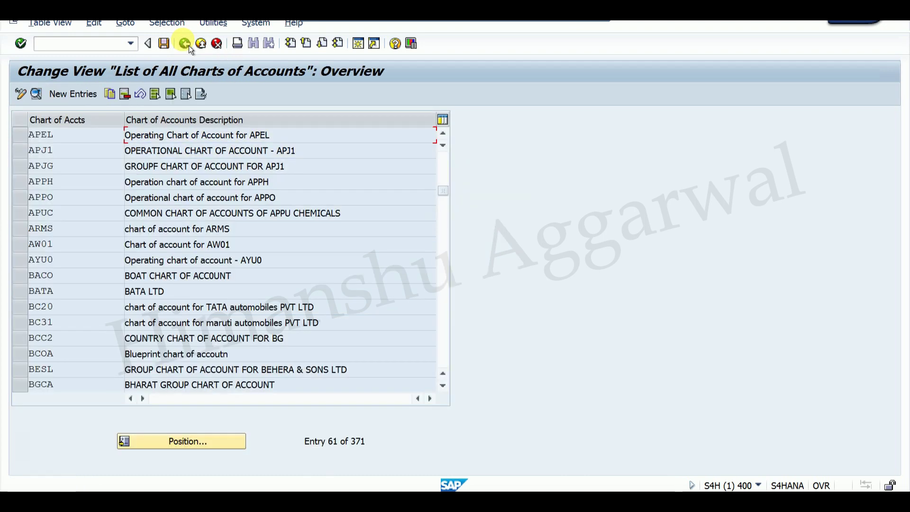
pyautogui.click(189, 46)
# Step: Open the activity Assign Company Code to Chart of Accounts and position the list at company code APEL
pyautogui.click(118, 334)
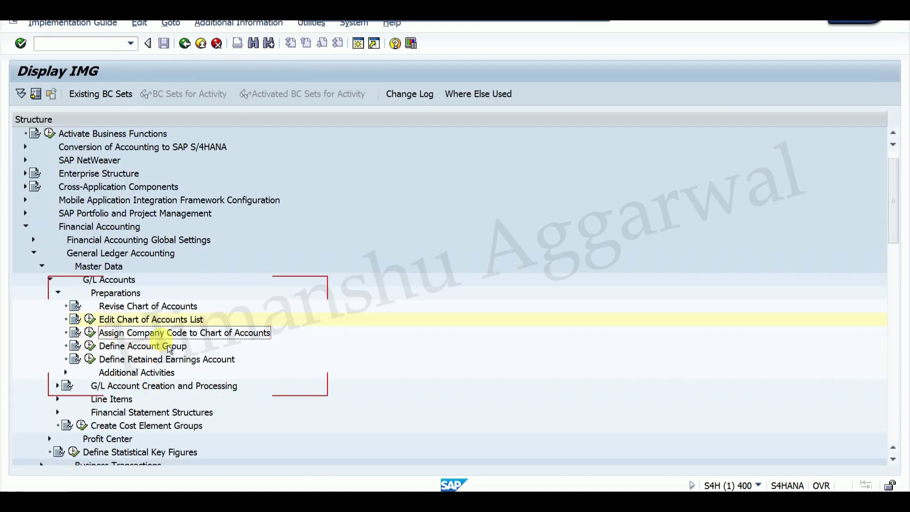
pyautogui.click(90, 332)
pyautogui.click(198, 447)
pyautogui.write('apel')
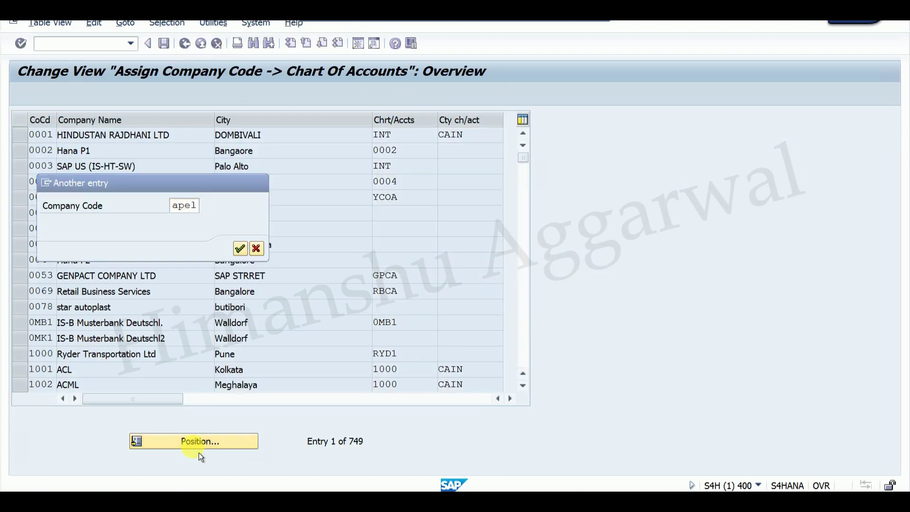
pyautogui.press('Return')
# Step: Assign chart of accounts APEL to company code APEL and save it under the proposed customizing request
pyautogui.click(423, 135)
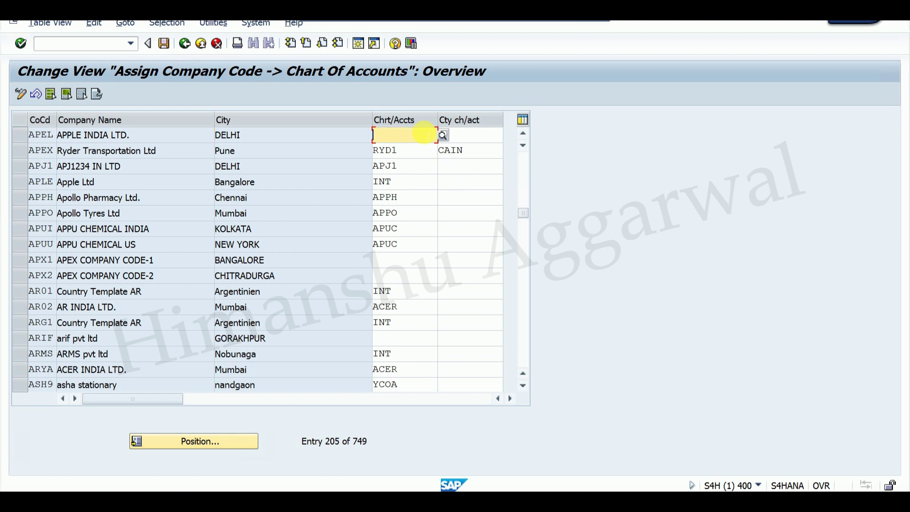
pyautogui.write('apel')
pyautogui.press('Return')
pyautogui.click(166, 45)
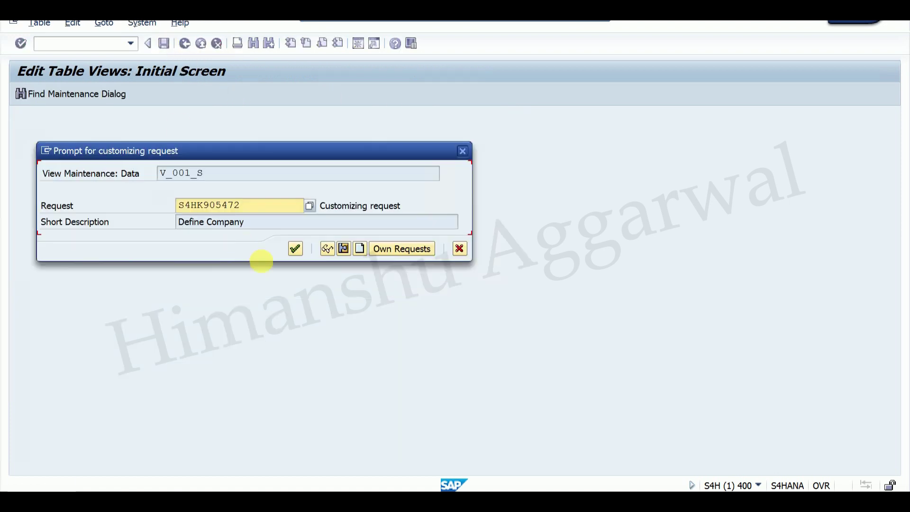
pyautogui.click(296, 249)
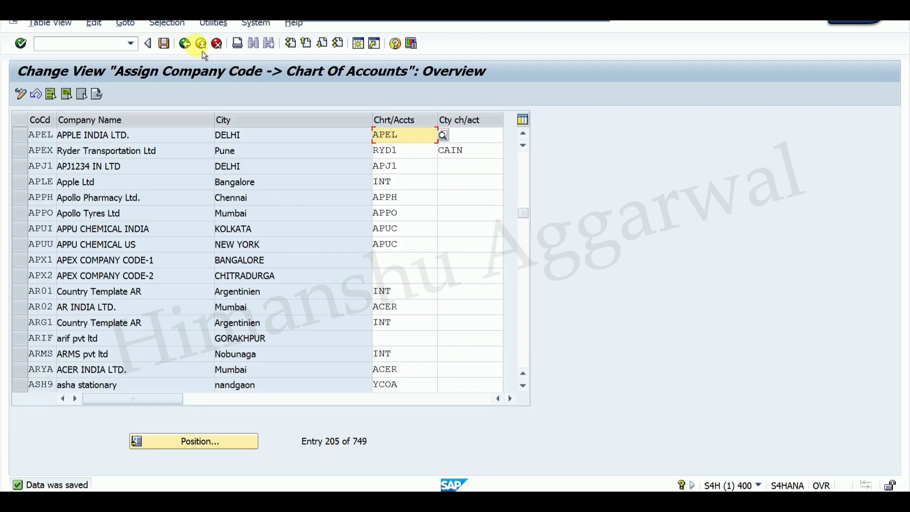
# Step: Return to the implementation guide, open the activity Define Account Group and start new entries
pyautogui.click(189, 45)
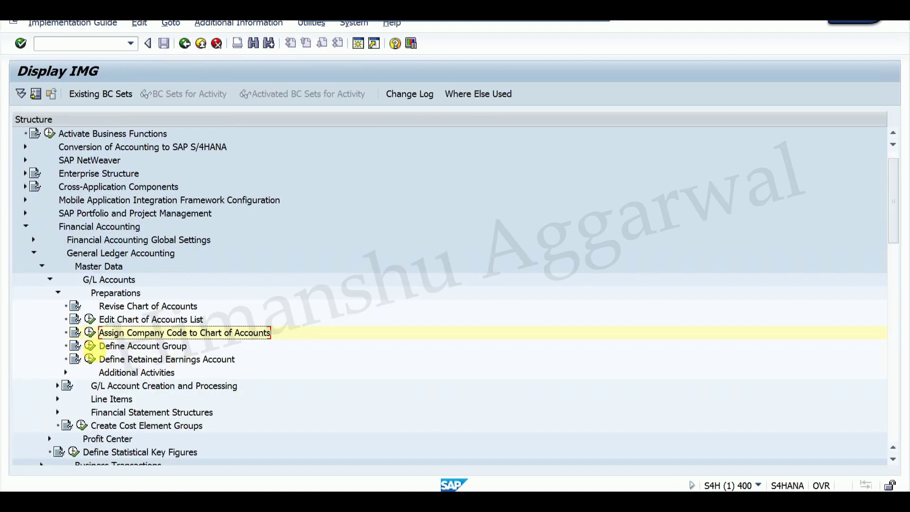
pyautogui.click(90, 345)
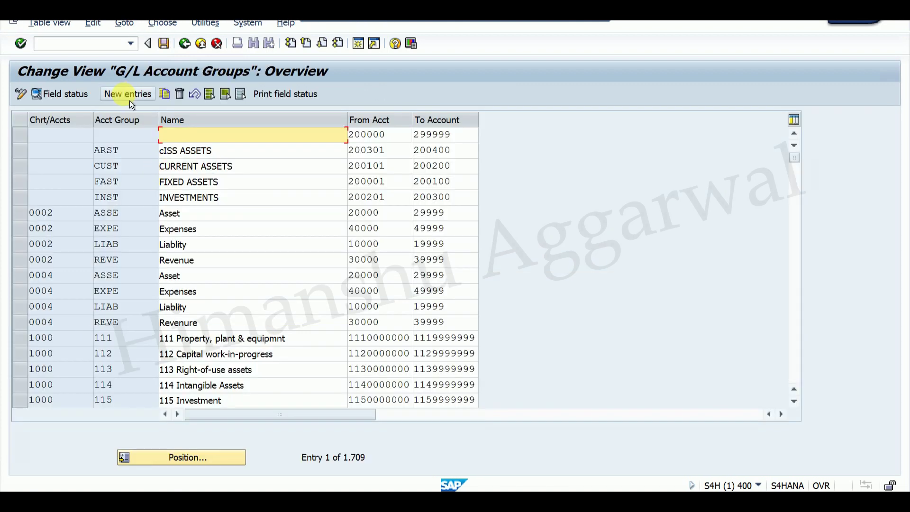
pyautogui.click(128, 95)
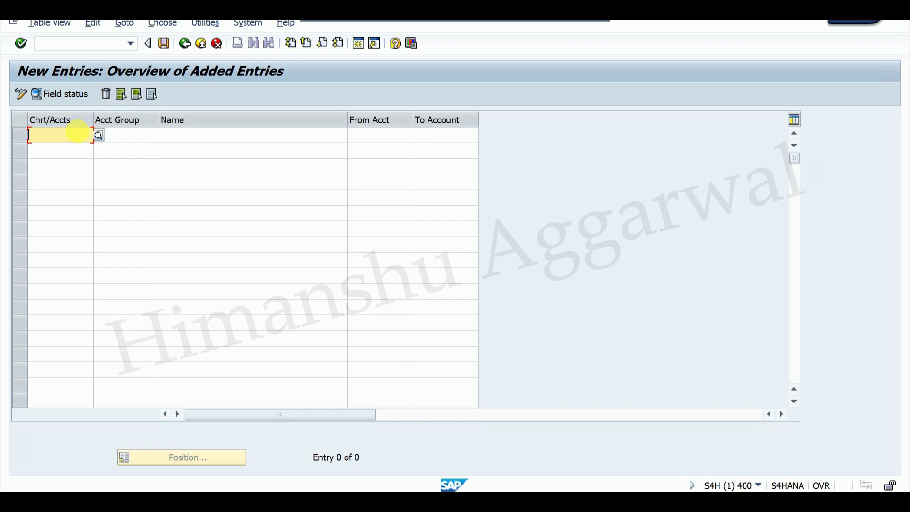
# Step: Enter chart of accounts APEL in the first five rows of the new account group entries
pyautogui.write('APE')
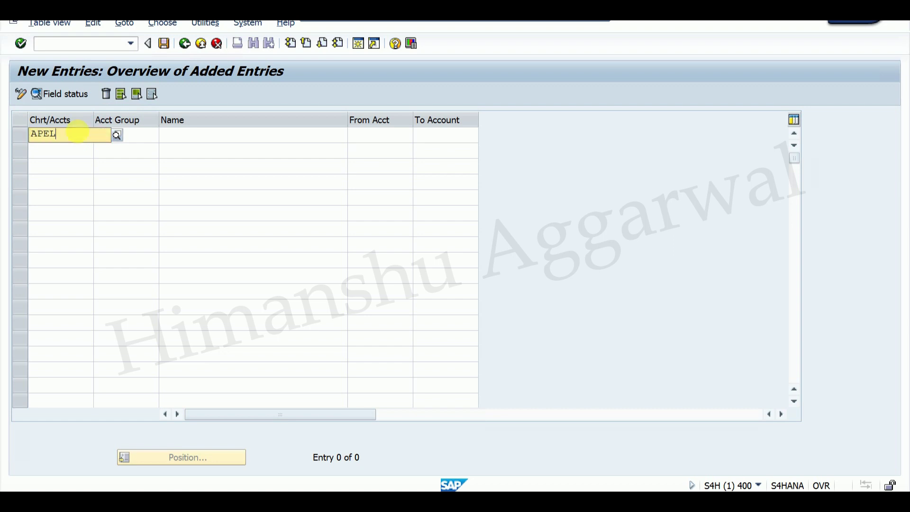
pyautogui.write('L')
pyautogui.click(67, 163)
pyautogui.click(29, 133)
pyautogui.click(52, 150)
pyautogui.write('APEL')
pyautogui.click(56, 167)
pyautogui.write('APEL')
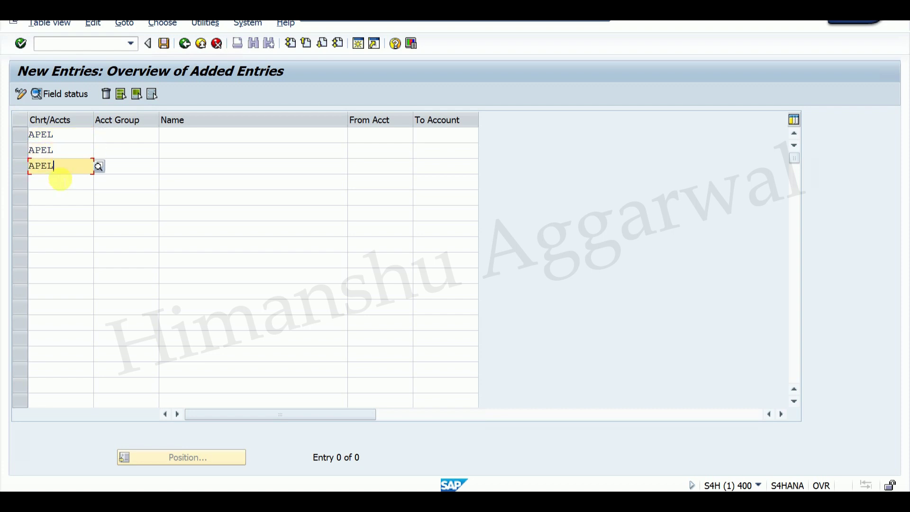
pyautogui.click(61, 186)
pyautogui.write('APEL')
pyautogui.click(61, 203)
pyautogui.write('APEL')
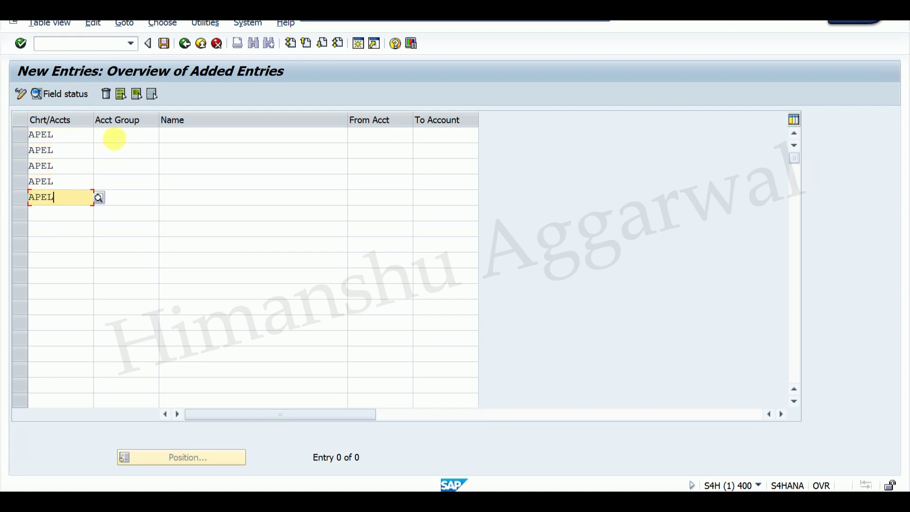
# Step: Enter the account groups SHCP, ASST, LIBL, EXPN and INCO for the five APEL rows in order
pyautogui.click(113, 136)
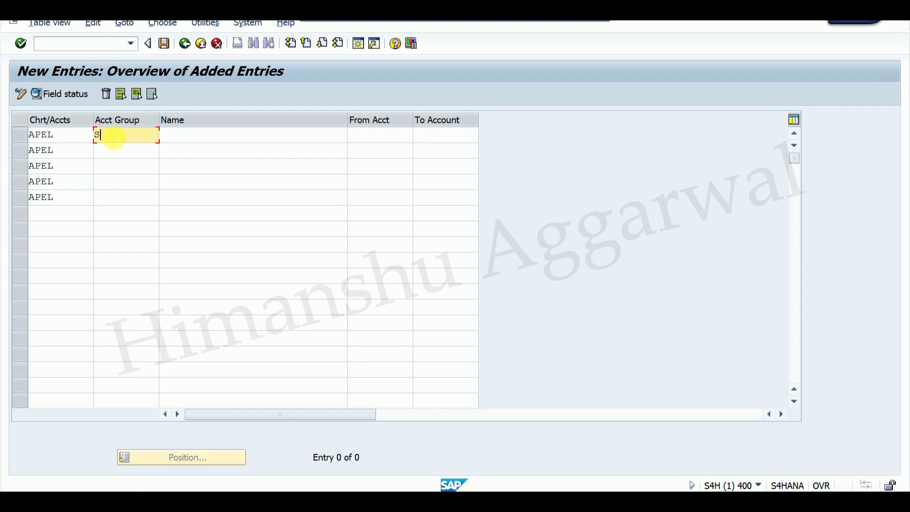
pyautogui.write('Sh')
pyautogui.press('BackSpace')
pyautogui.press('BackSpace')
pyautogui.press('BackSpace')
pyautogui.write('hcp')
pyautogui.click(125, 148)
pyautogui.write('ASST')
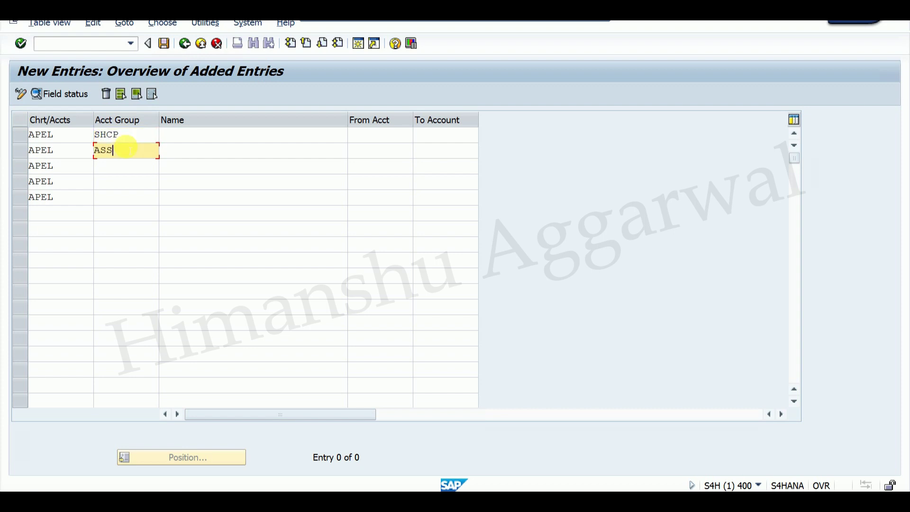
pyautogui.click(123, 166)
pyautogui.write('LIBL')
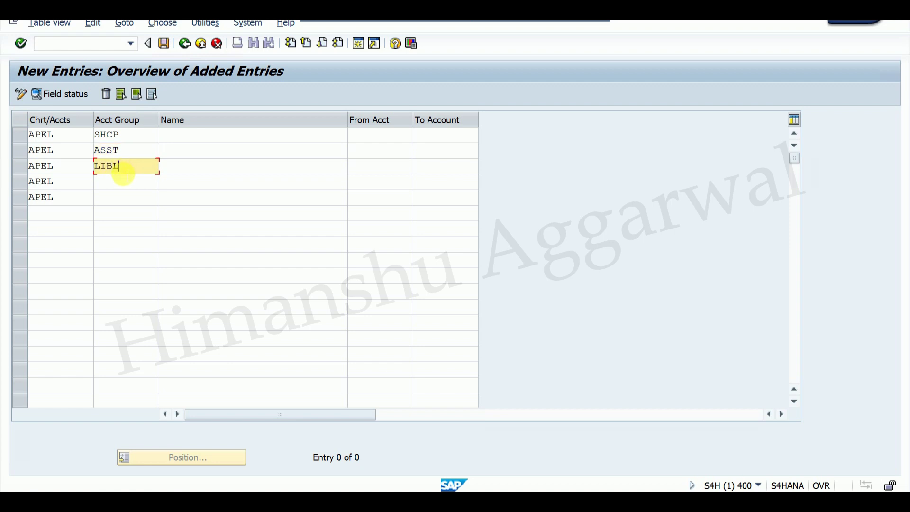
pyautogui.click(119, 180)
pyautogui.write('EXP')
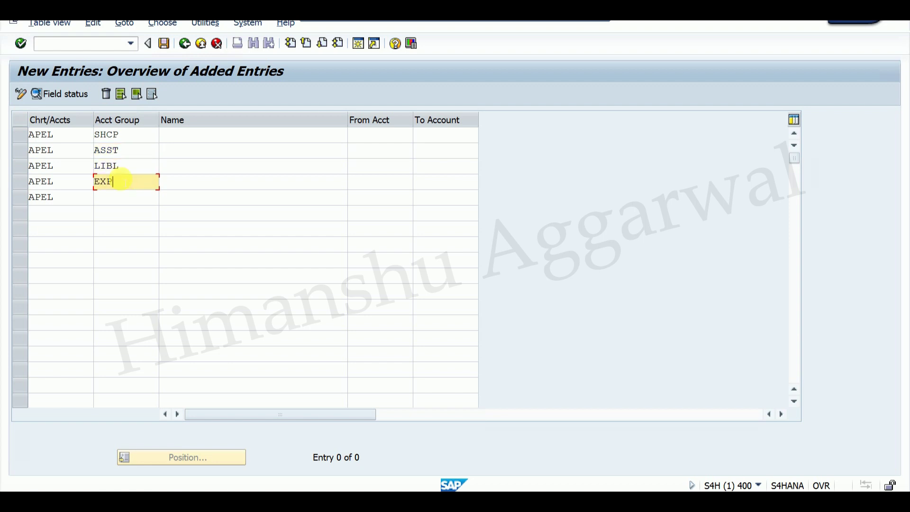
pyautogui.write('N')
pyautogui.click(132, 193)
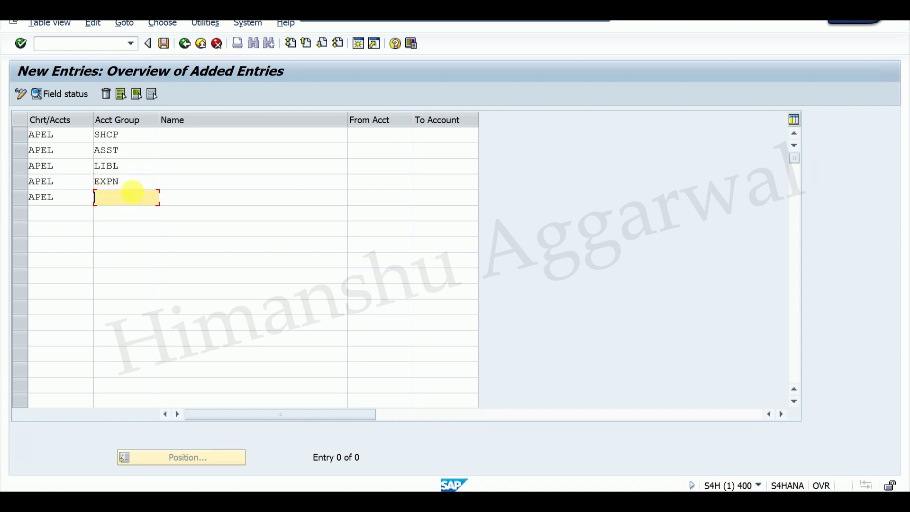
pyautogui.write('INCO')
# Step: Name the five account groups Share Capital, Asstes, Liablities, Expenses and Income in row order
pyautogui.click(206, 137)
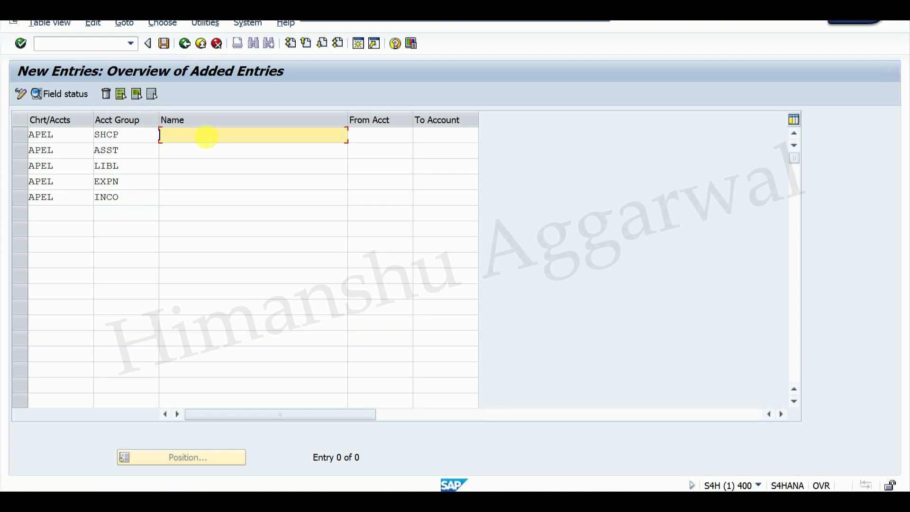
pyautogui.write('Share Capital')
pyautogui.click(213, 152)
pyautogui.write('Asstes')
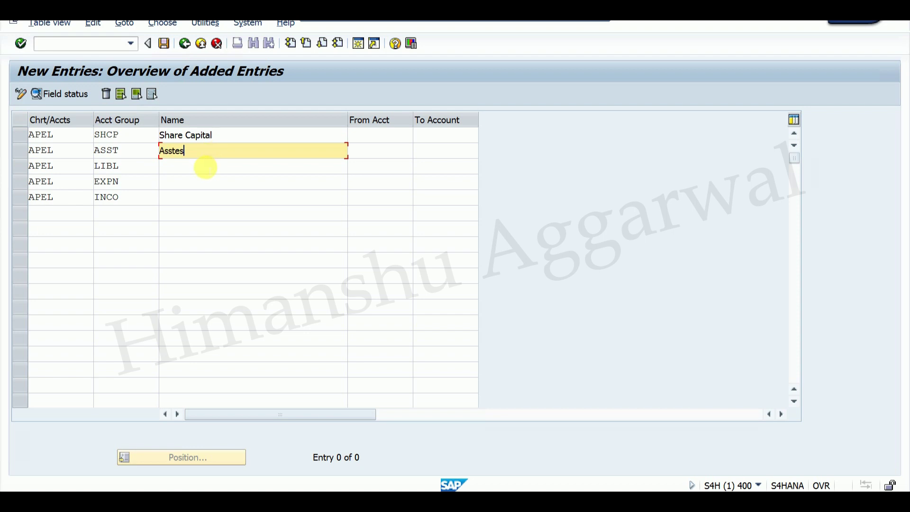
pyautogui.click(205, 166)
pyautogui.write('Liablities')
pyautogui.click(209, 180)
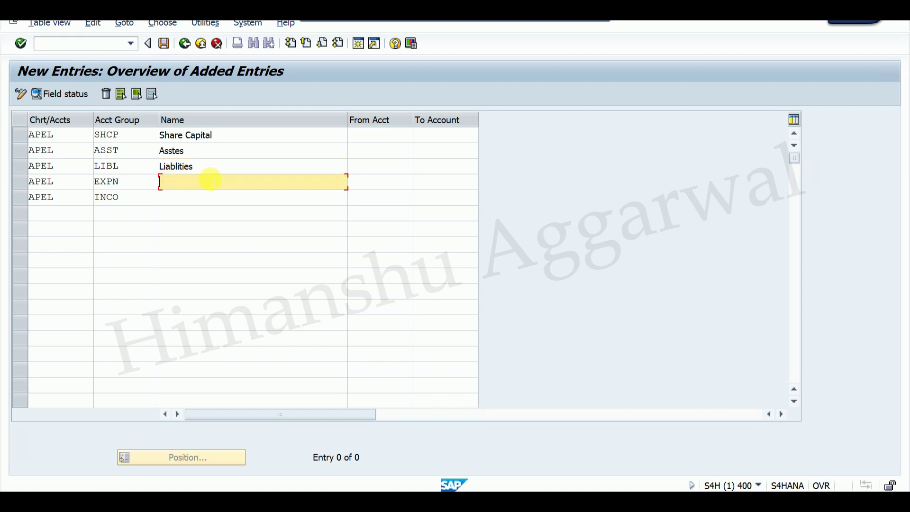
pyautogui.write('Expenses')
pyautogui.click(217, 194)
pyautogui.write('Income')
# Step: Give the five account groups the account ranges 100000–199999, 200000–299999, 300000–399999, 400000–499999 and 500000–599999 in row order
pyautogui.click(374, 136)
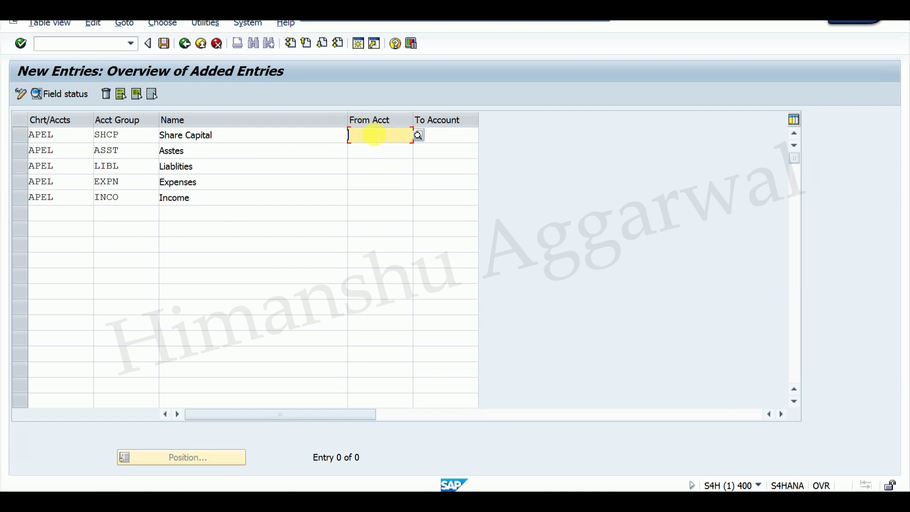
pyautogui.write('10')
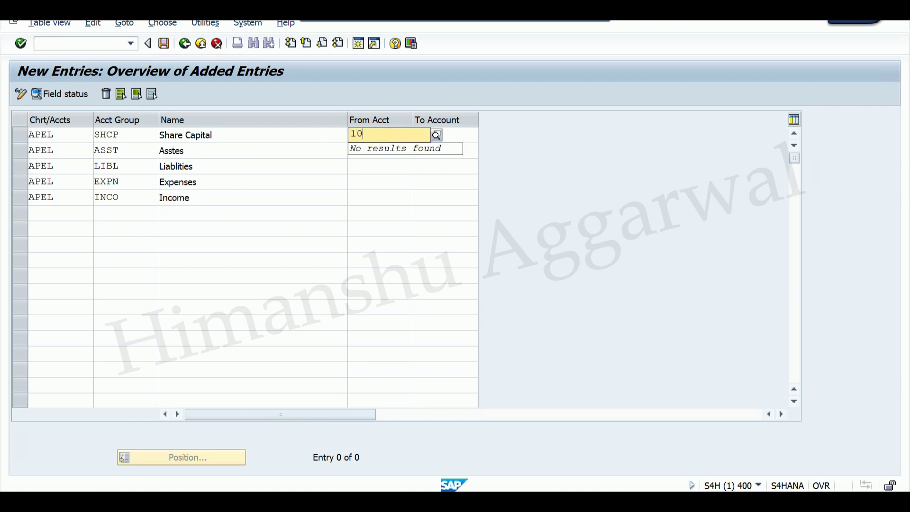
pyautogui.write('0000')
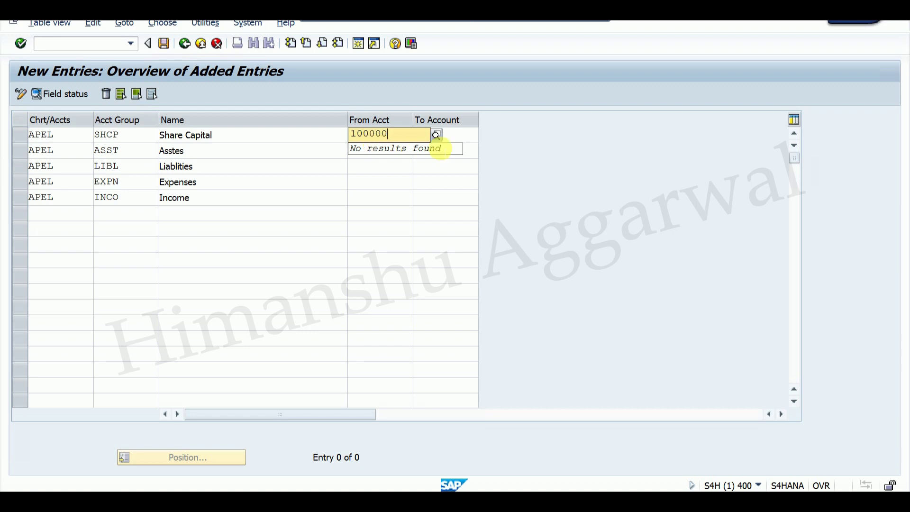
pyautogui.click(466, 136)
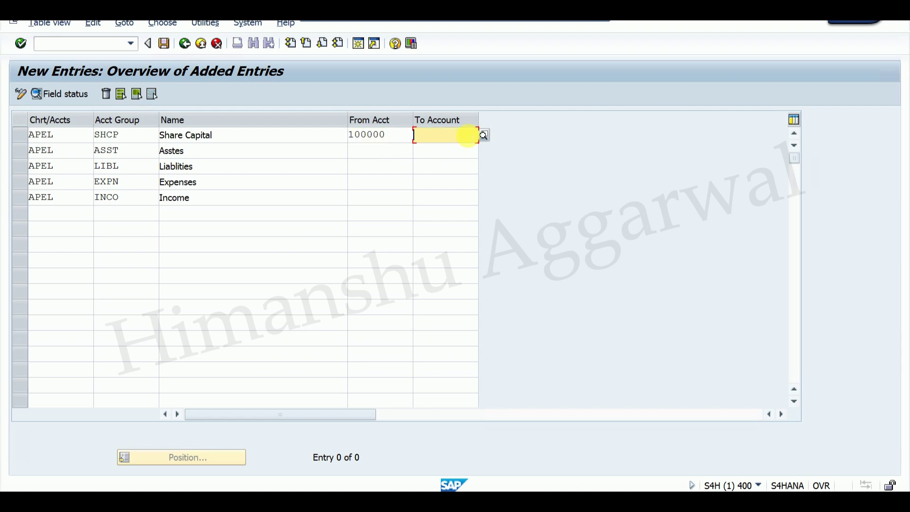
pyautogui.write('199999')
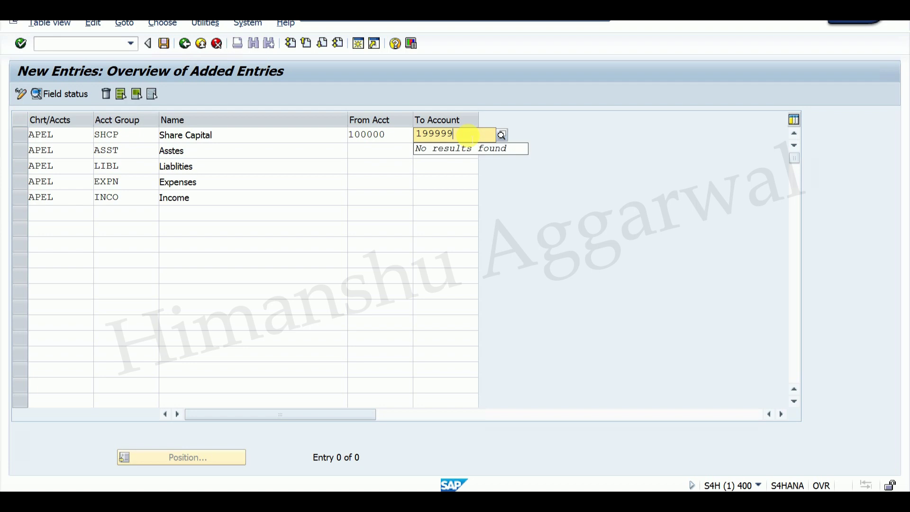
pyautogui.click(385, 149)
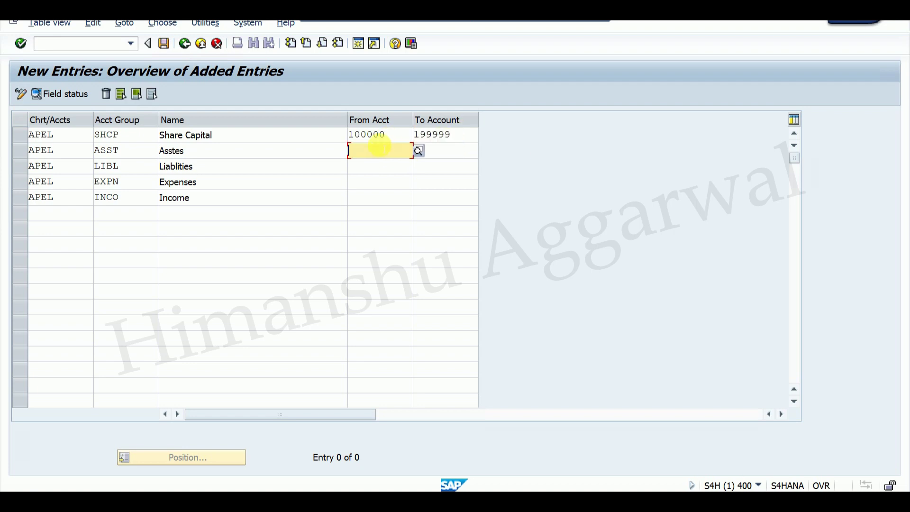
pyautogui.write('200000')
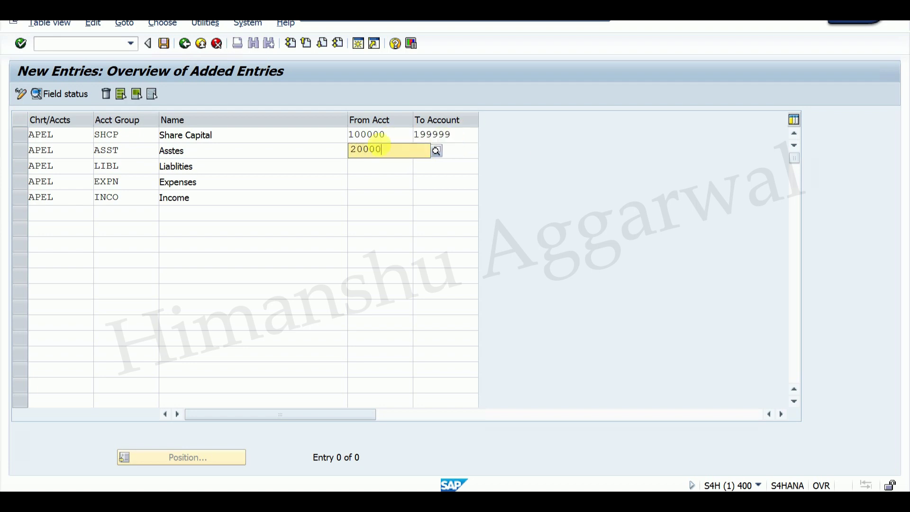
pyautogui.click(462, 151)
pyautogui.write('299999')
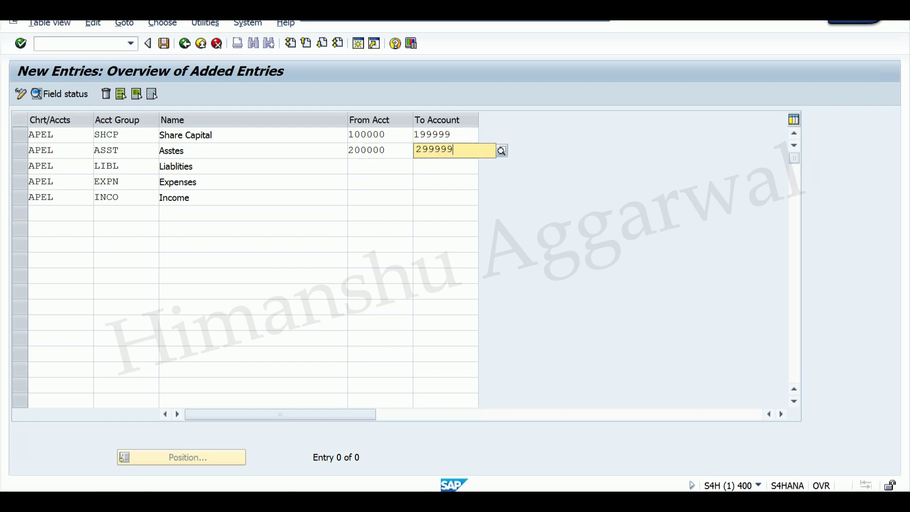
pyautogui.click(387, 167)
pyautogui.write('300000')
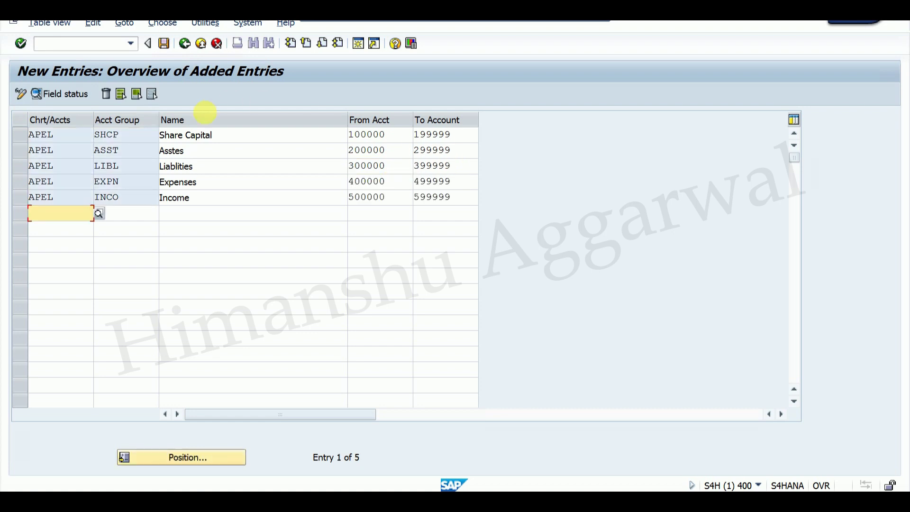
# Step: Save the new account groups under the proposed customizing request and return to the implementation guide
pyautogui.click(169, 48)
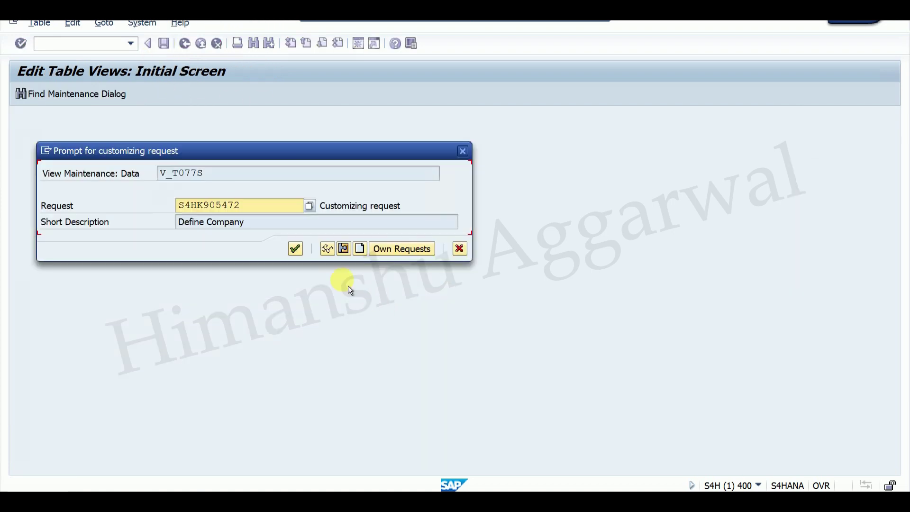
pyautogui.click(302, 256)
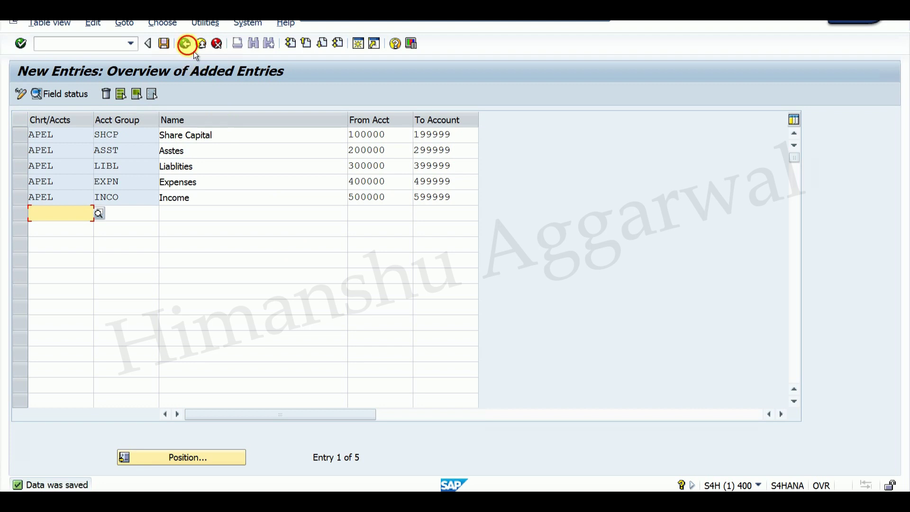
pyautogui.click(185, 44)
pyautogui.click(185, 43)
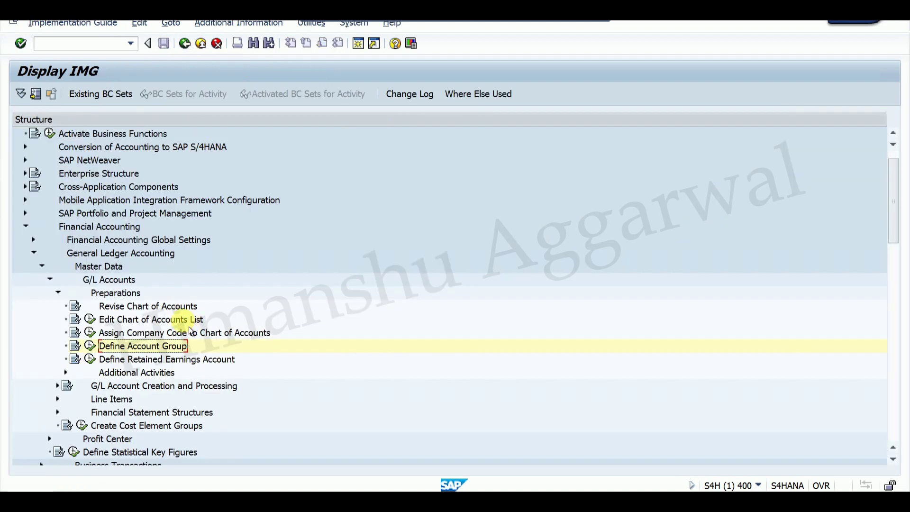
# Step: Switch to Excel and record Assign Company Code to Chart of Accounts as item 11 in row 12
pyautogui.click(129, 333)
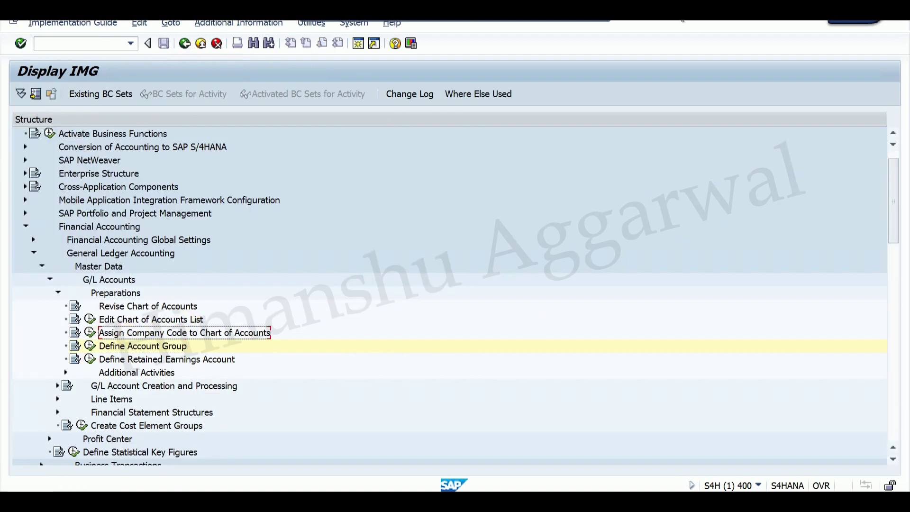
pyautogui.click(585, 19)
pyautogui.click(143, 395)
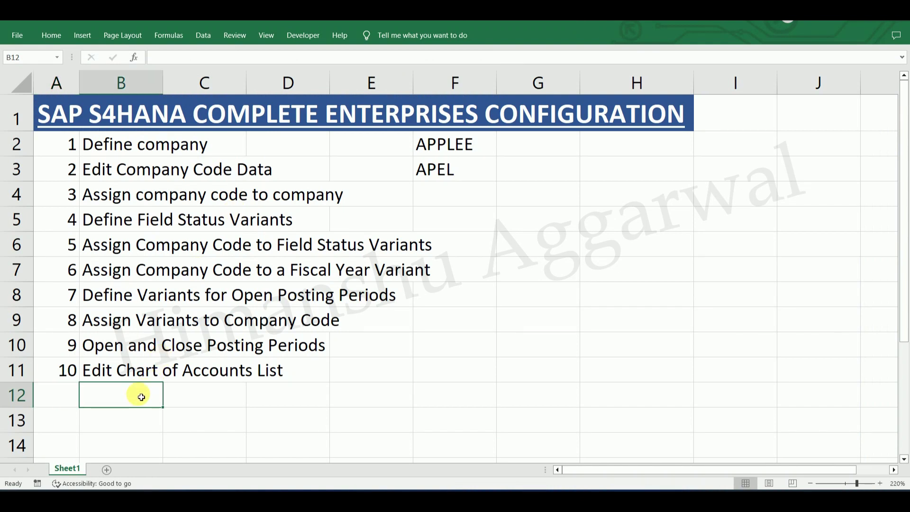
pyautogui.write('Assign Company Code to Chart of Accounts')
pyautogui.click(61, 396)
pyautogui.write('11')
pyautogui.press('Return')
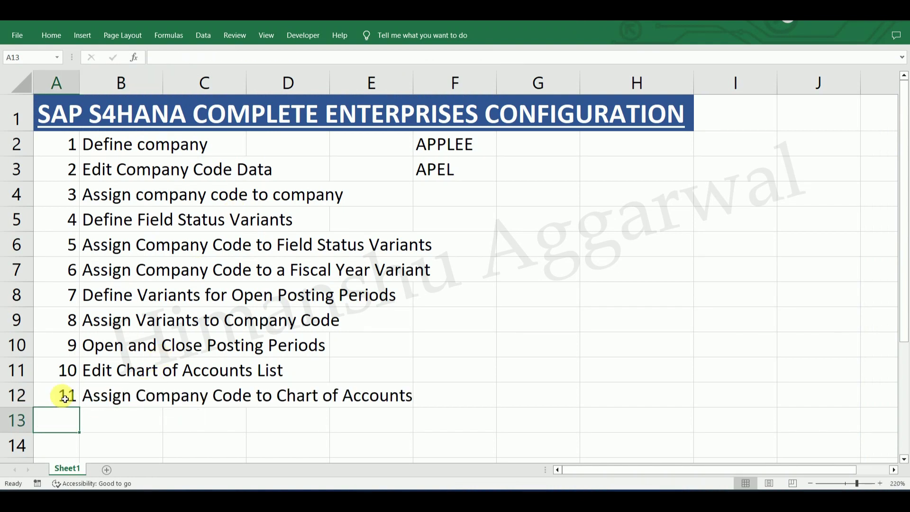
# Step: Take the activity name Define Account Group from the SAP guide and record it in Excel as item 12 in row 13
pyautogui.click(699, 503)
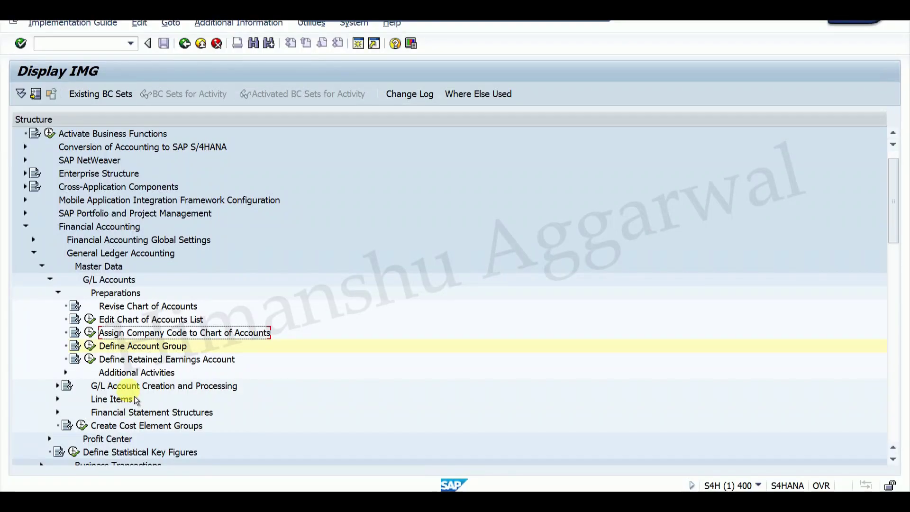
pyautogui.click(117, 349)
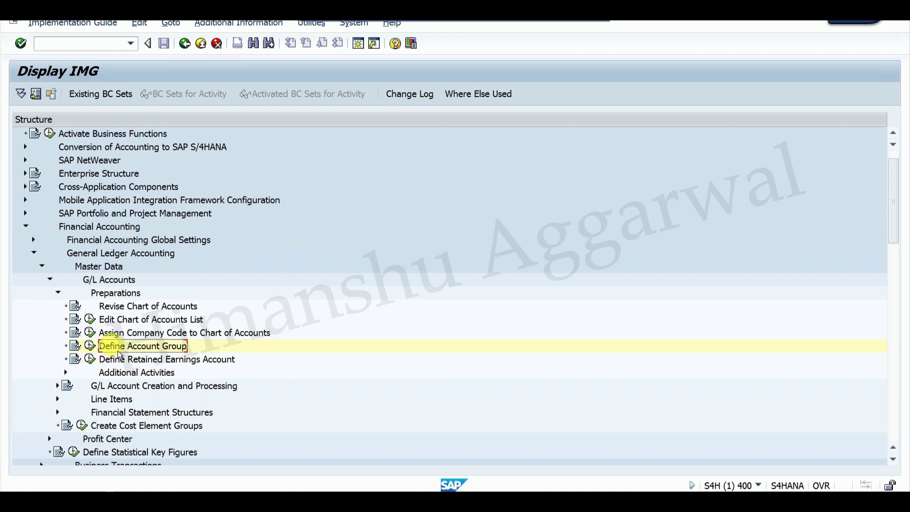
pyautogui.click(576, 18)
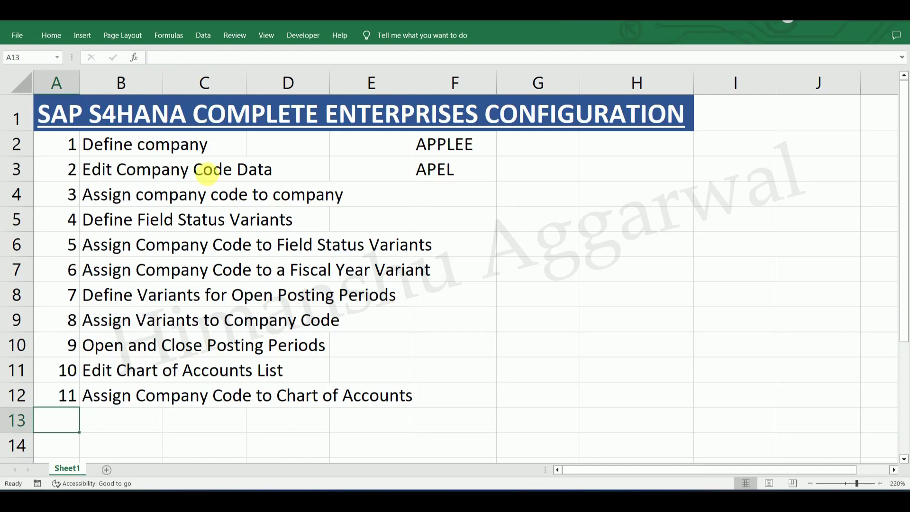
pyautogui.click(136, 418)
pyautogui.write('Define Account Group')
pyautogui.doubleClick(49, 421)
pyautogui.write('12')
pyautogui.press('Return')
# Step: Switch back to SAP and open the activity Define Retained Earnings Account for chart of accounts APEL
pyautogui.click(716, 501)
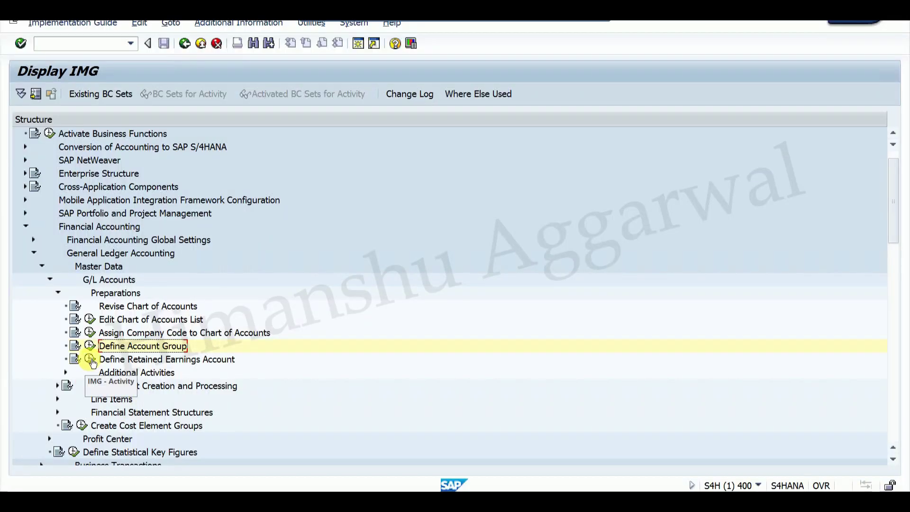
pyautogui.click(90, 359)
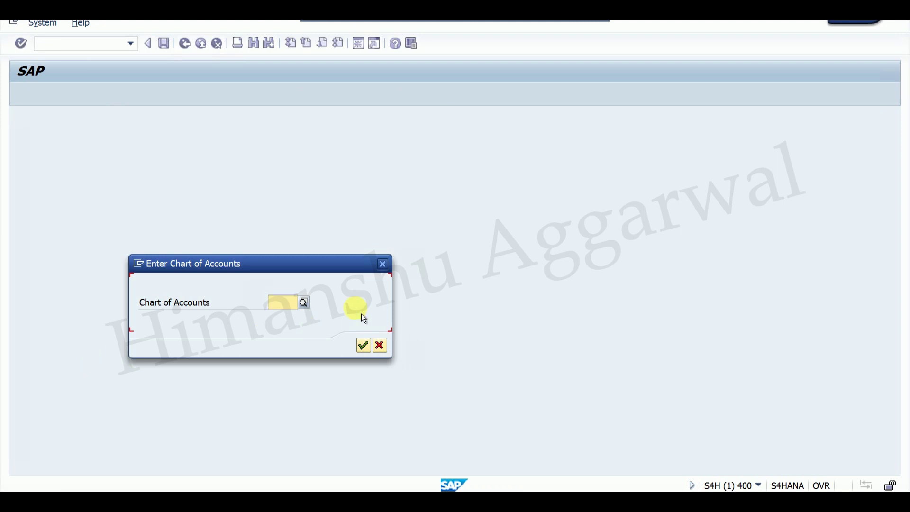
pyautogui.write('APEL')
pyautogui.press('Return')
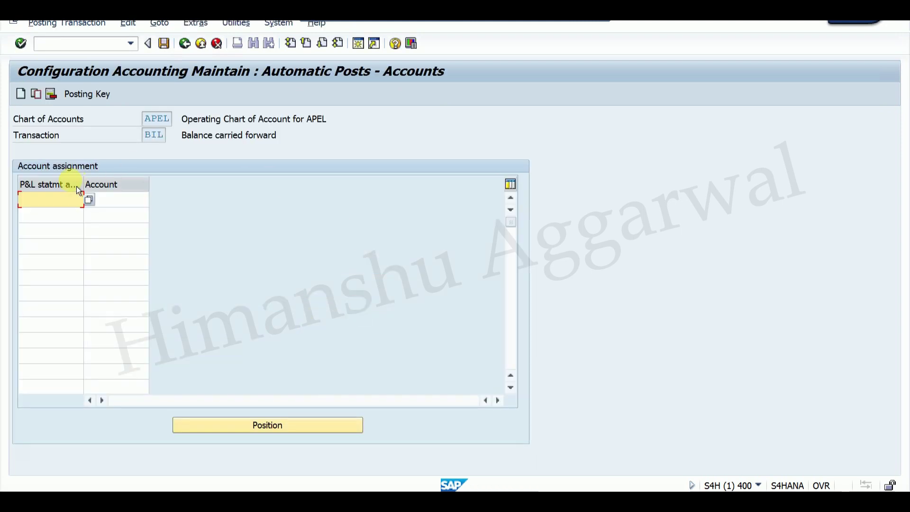
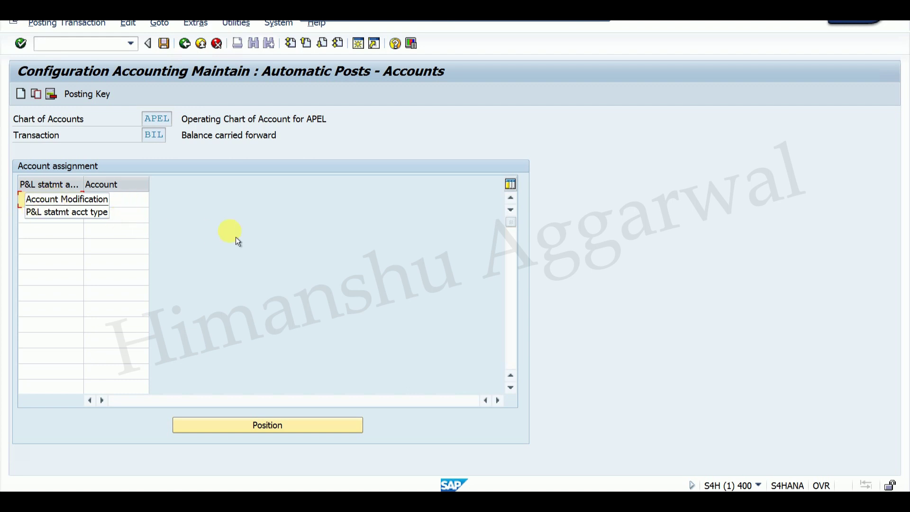
# Step: Assign retained earnings account 300000 to P&L statement account type X and accept the entry
pyautogui.write('x')
pyautogui.press('Tab')
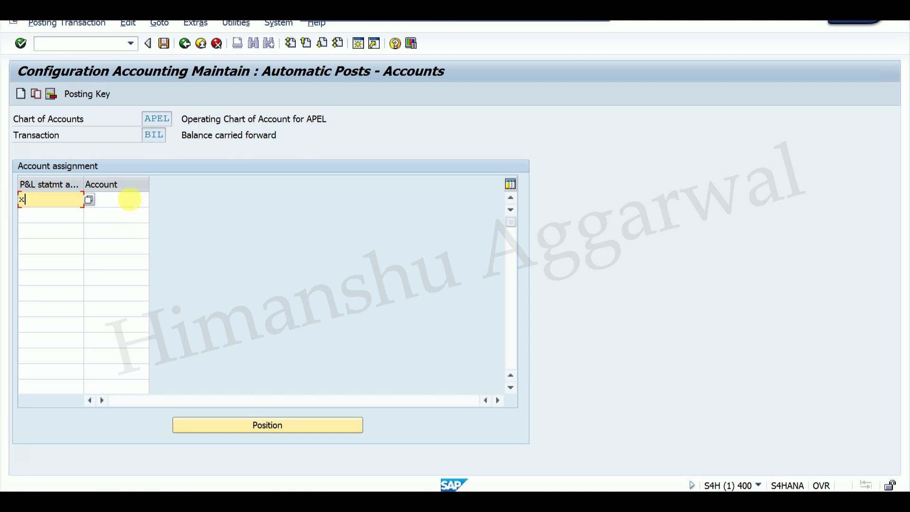
pyautogui.write('300000')
pyautogui.press('Return')
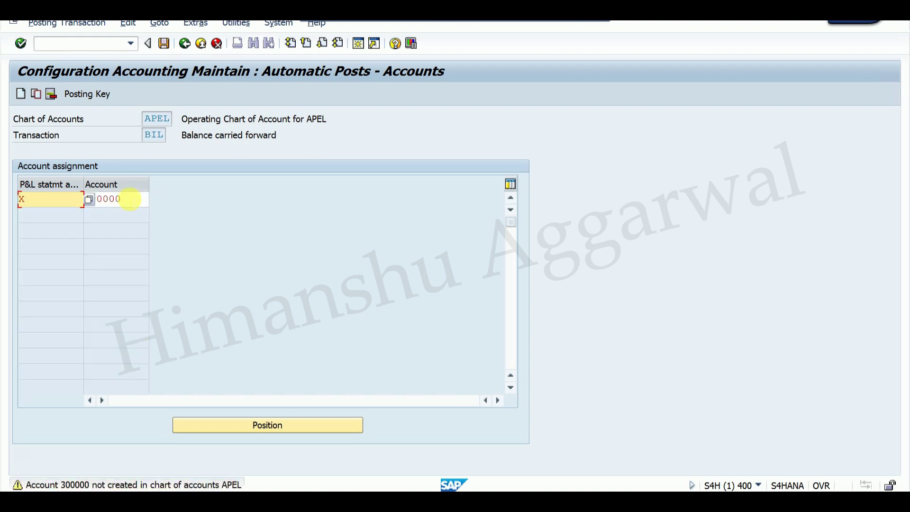
pyautogui.press('Return')
# Step: Save the retained earnings account assignment under the proposed customizing request and return to the implementation guide
pyautogui.click(166, 51)
pyautogui.click(303, 252)
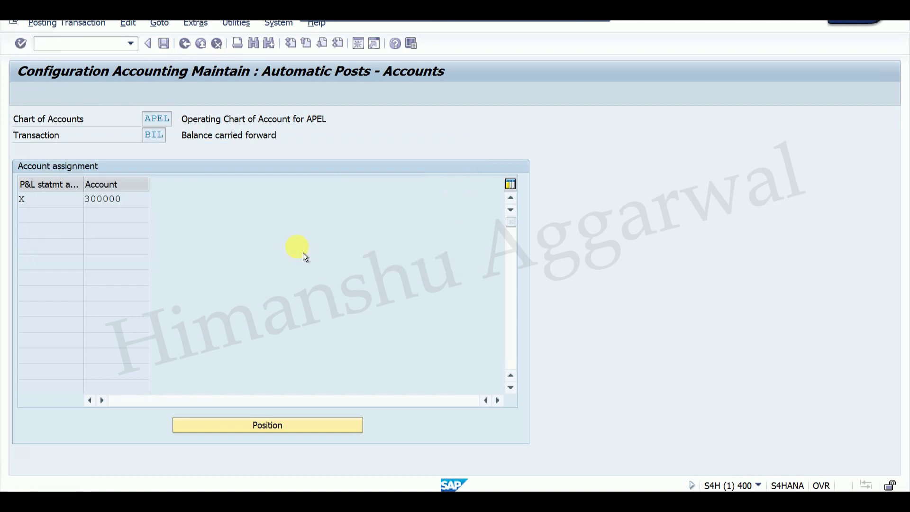
pyautogui.click(190, 49)
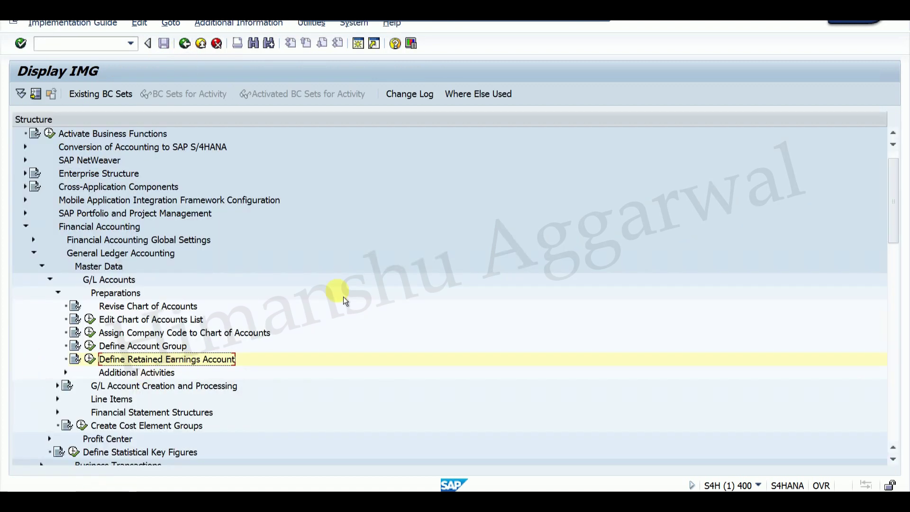
# Step: Switch to Excel and record Define Retained Earnings Account as item 13 in row 14
pyautogui.click(573, 16)
pyautogui.click(159, 442)
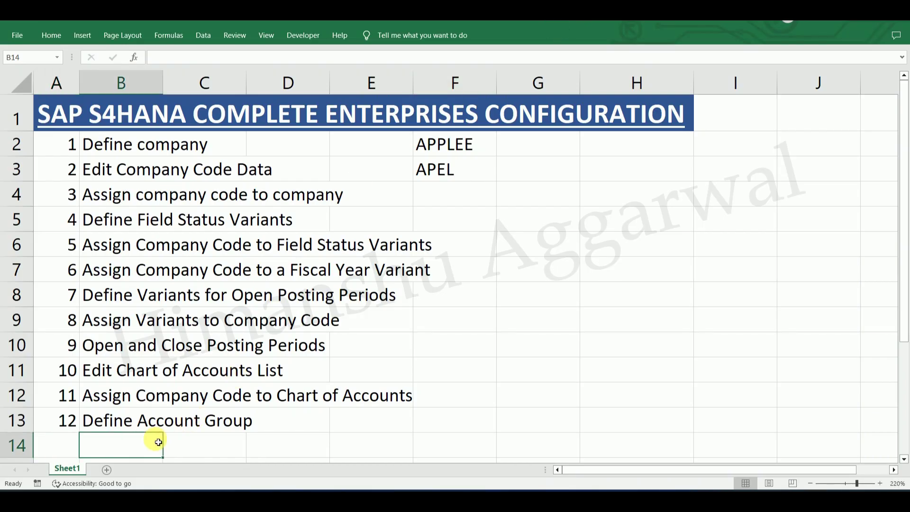
pyautogui.write('Define Retained Earnings Account')
pyautogui.click(59, 442)
pyautogui.write('13')
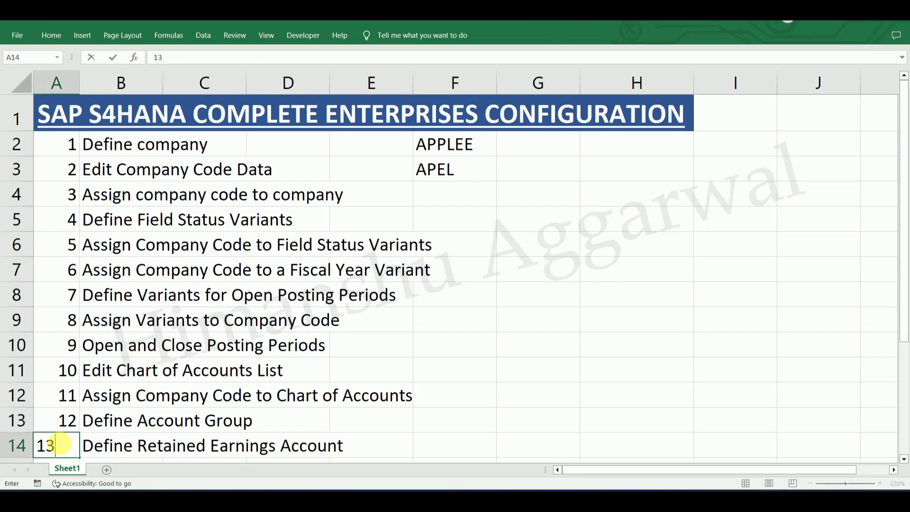
pyautogui.press('Return')
# Step: Switch back to SAP, collapse General Ledger Accounting, and expand Financial Accounting Global Settings with its Ledgers node collapsed
pyautogui.click(696, 497)
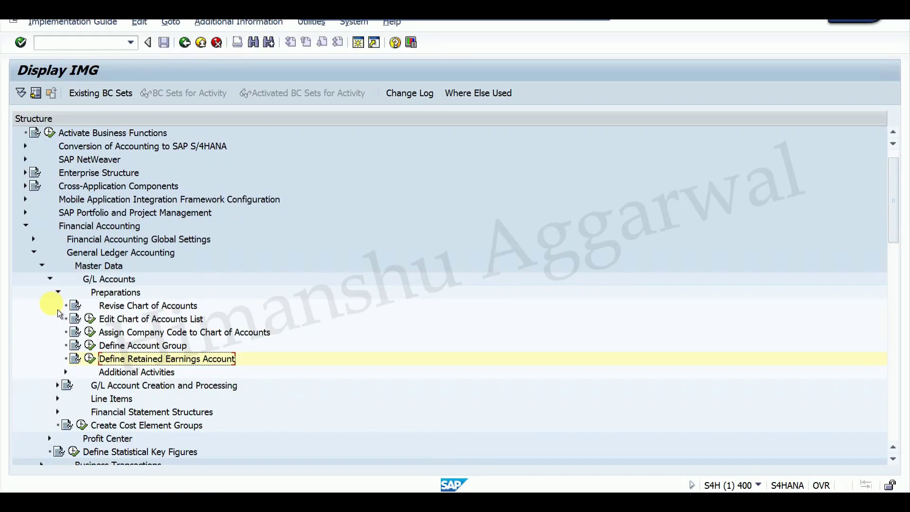
pyautogui.click(43, 268)
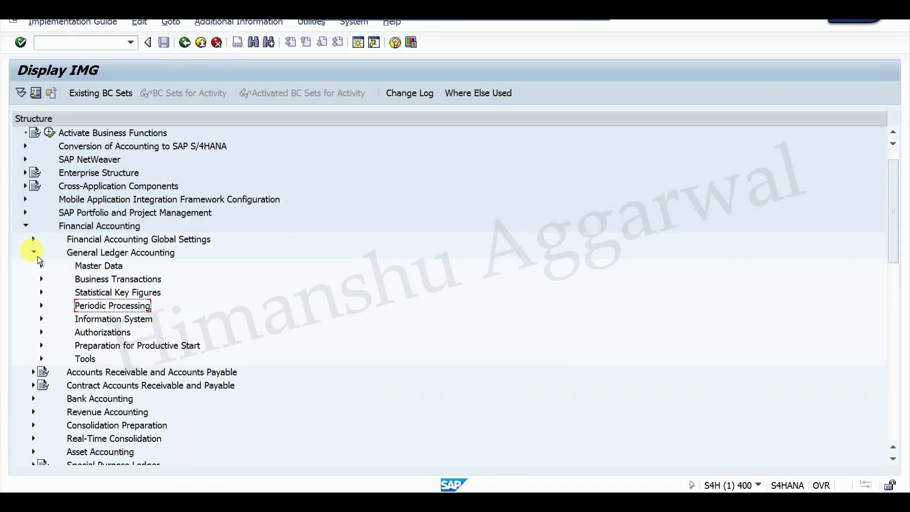
pyautogui.click(37, 256)
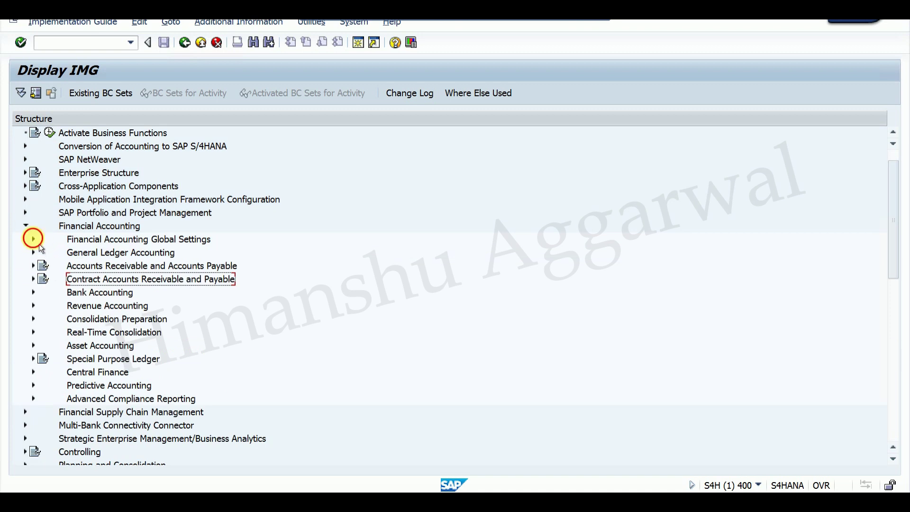
pyautogui.click(33, 238)
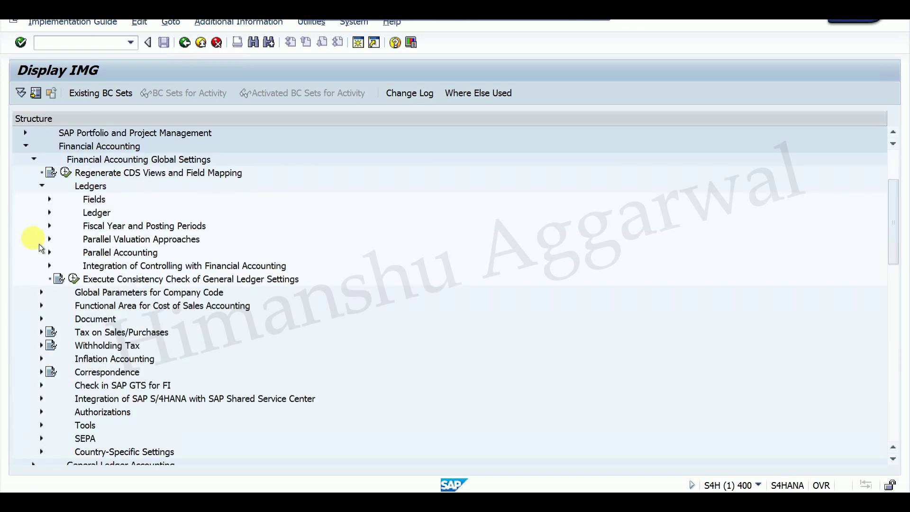
pyautogui.click(42, 188)
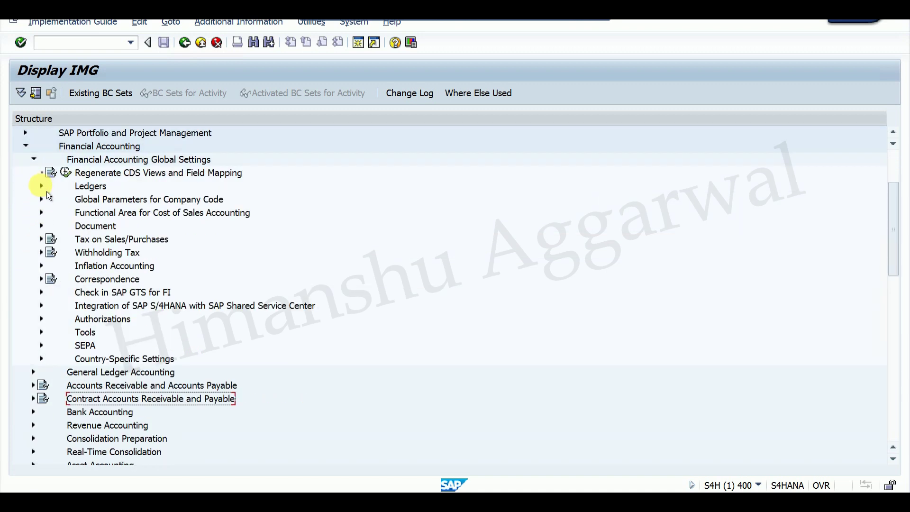
pyautogui.click(31, 152)
pyautogui.click(30, 152)
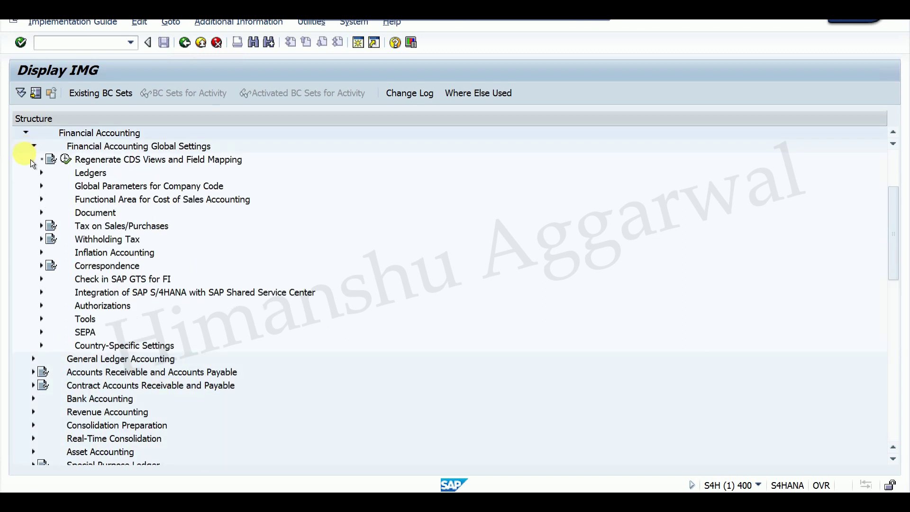
# Step: Expand Document and its Document Number Ranges, open Define Document Number Ranges, and return to the implementation guide
pyautogui.click(41, 212)
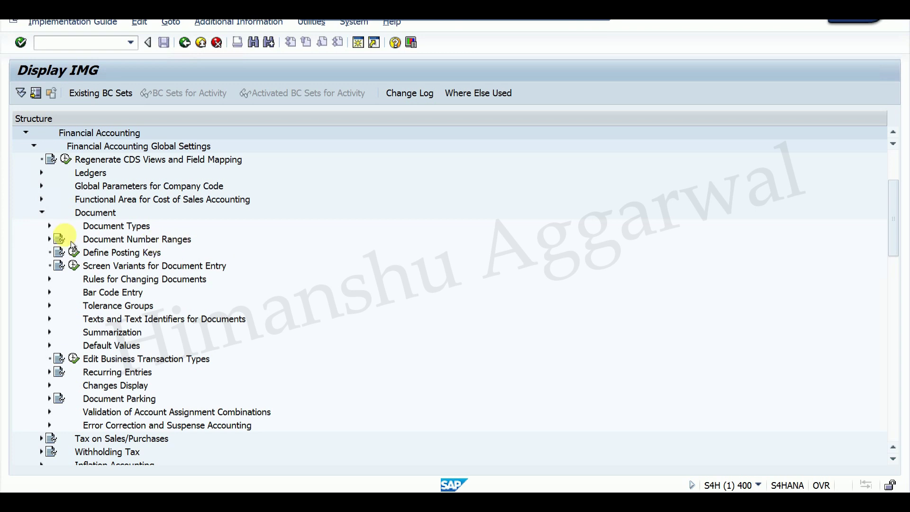
pyautogui.click(50, 239)
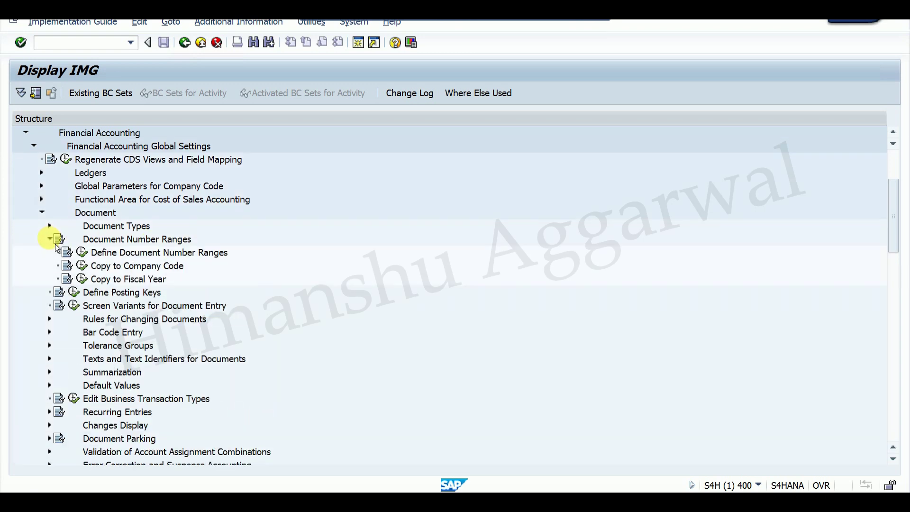
pyautogui.click(84, 253)
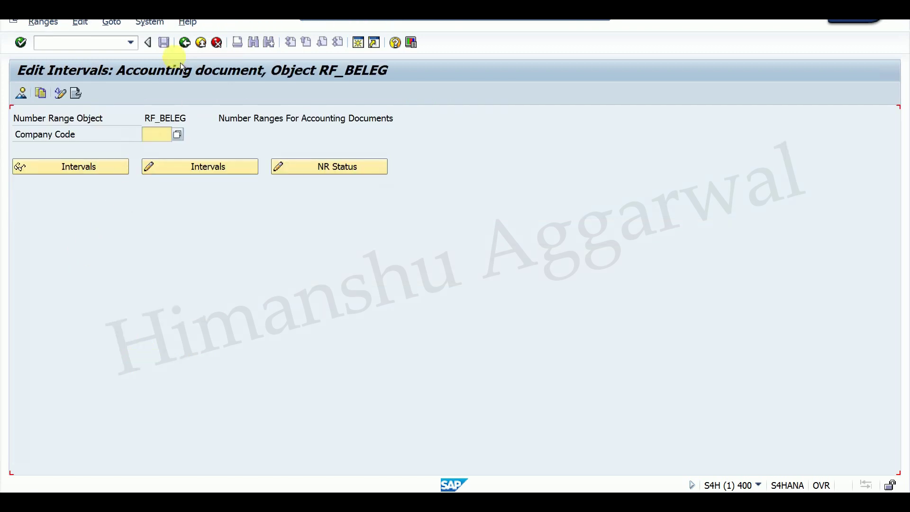
pyautogui.click(184, 43)
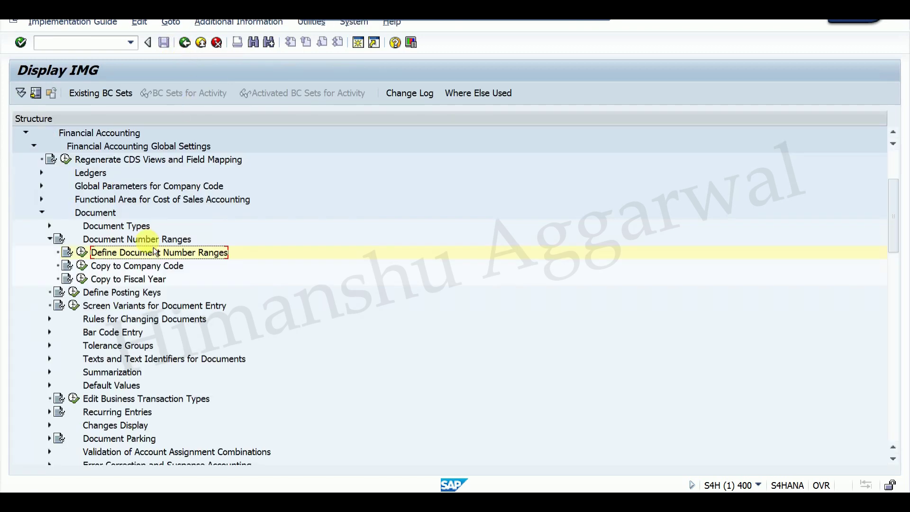
# Step: Reopen Define Document Number Ranges, view the number range intervals of company code 0001, and return to the company code selection
pyautogui.click(82, 252)
pyautogui.click(157, 135)
pyautogui.write('0001')
pyautogui.click(114, 173)
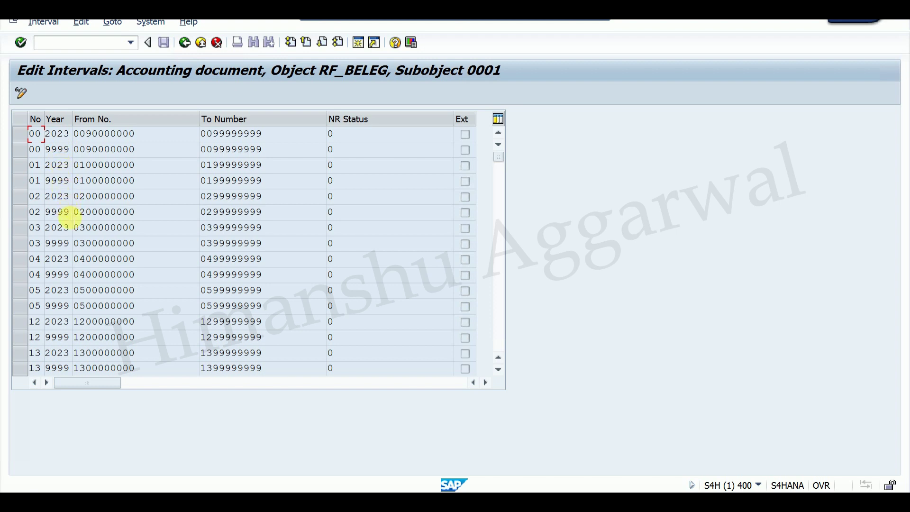
pyautogui.click(187, 47)
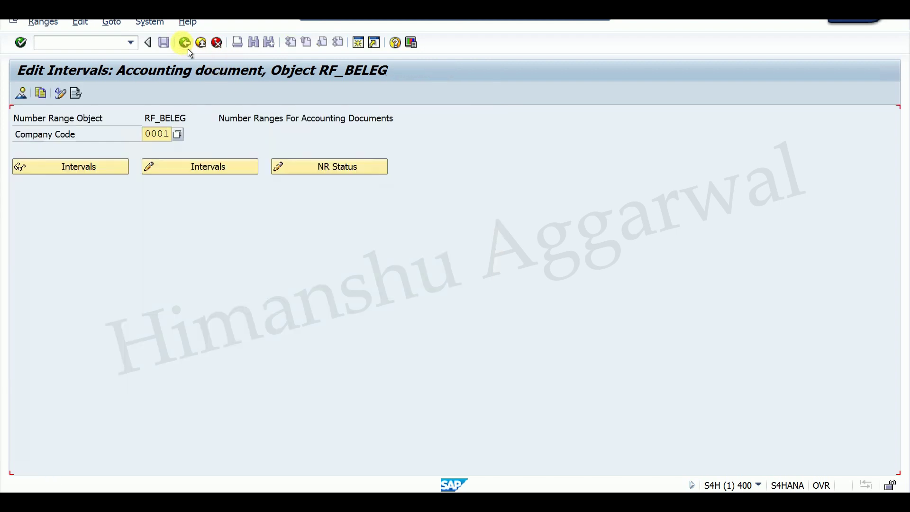
# Step: Leave the number range maintenance and open the Copy to Company Code activity for document number ranges, acknowledging the transport notice
pyautogui.click(187, 47)
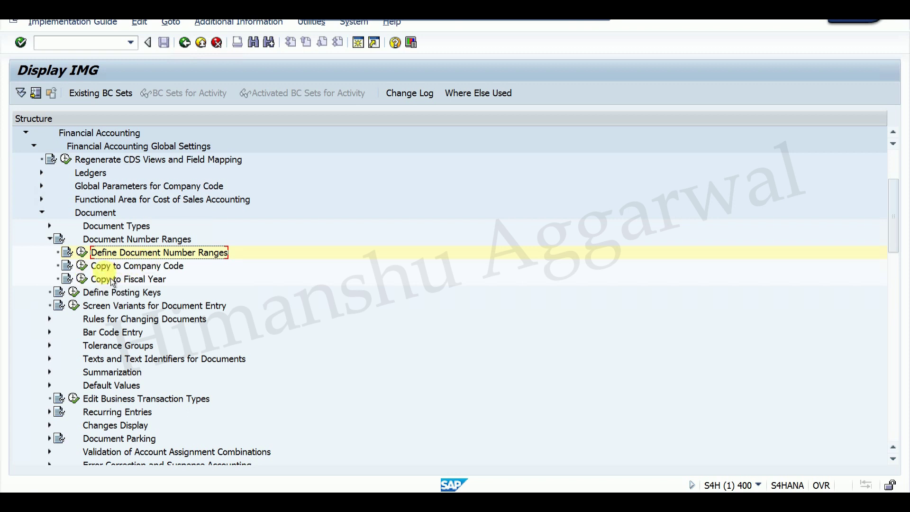
pyautogui.click(81, 252)
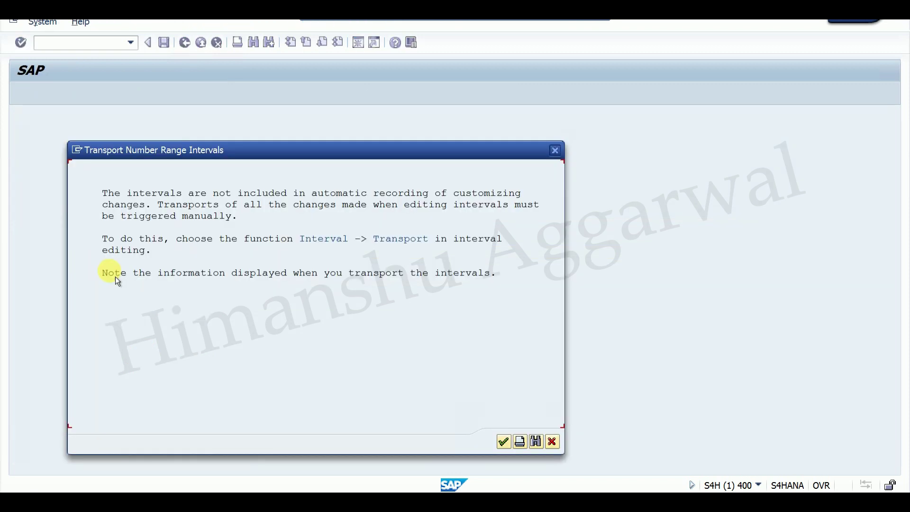
pyautogui.click(504, 442)
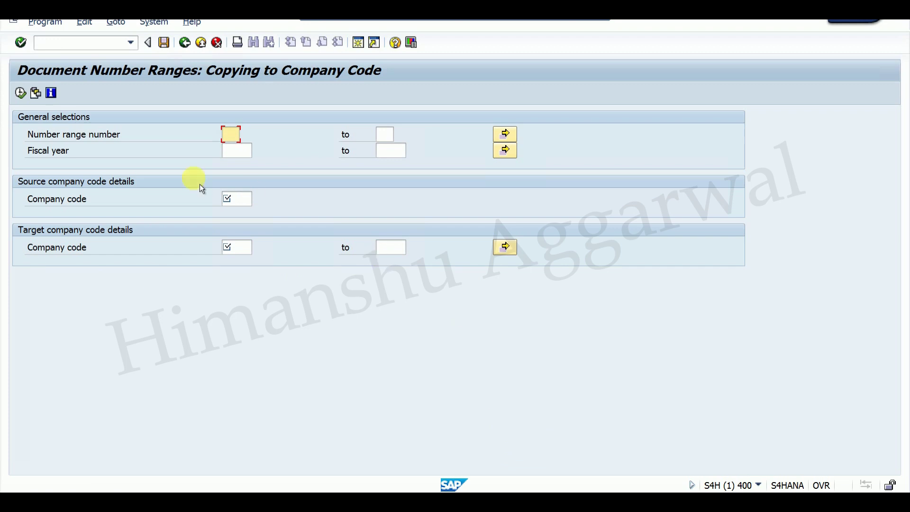
# Step: Set the copy criteria to fiscal year 2023, source company code 0001 and target company code APEL
pyautogui.click(239, 151)
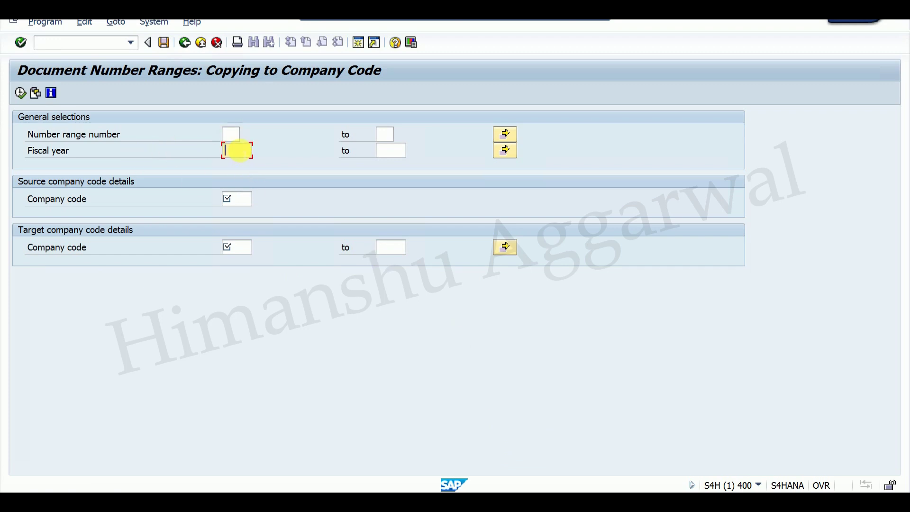
pyautogui.write('2023')
pyautogui.click(245, 199)
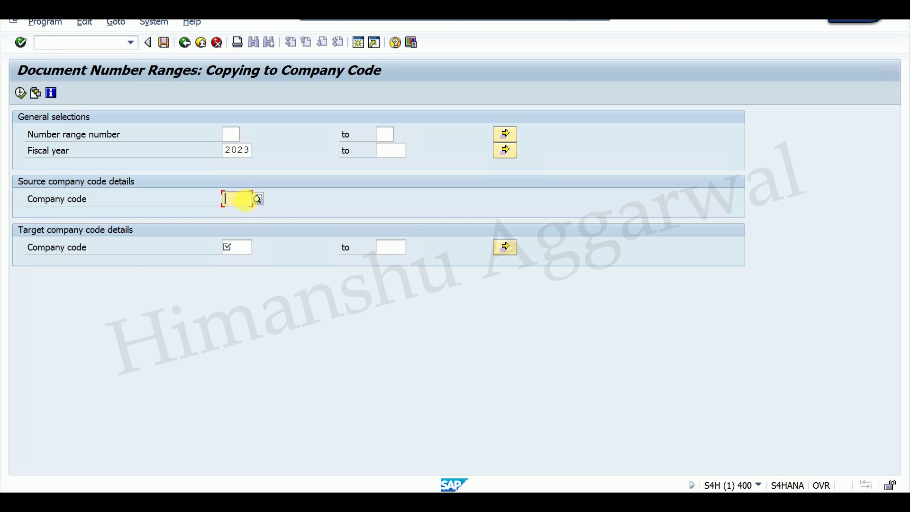
pyautogui.write('0001')
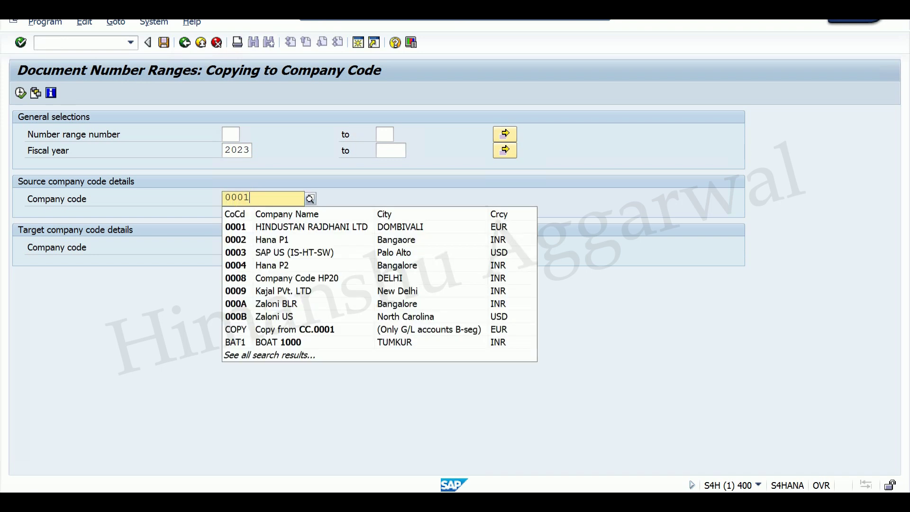
pyautogui.click(239, 230)
pyautogui.click(236, 247)
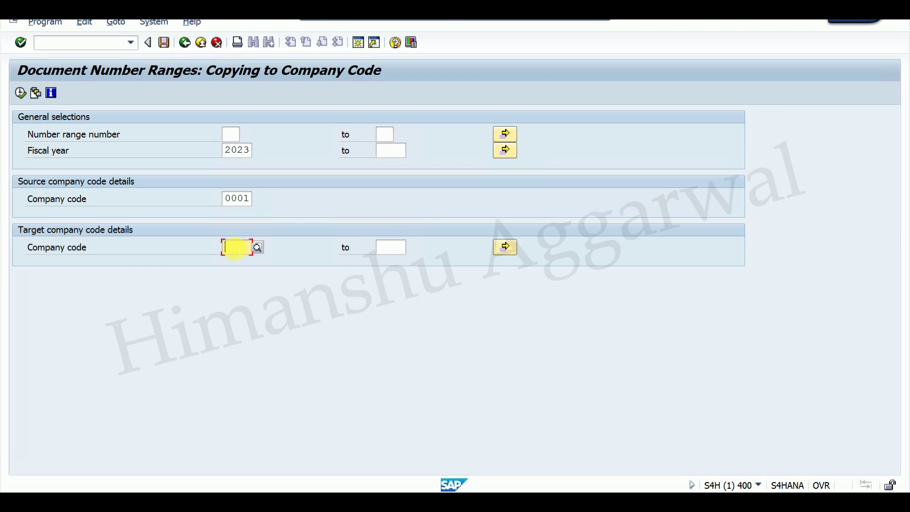
pyautogui.write('APEL')
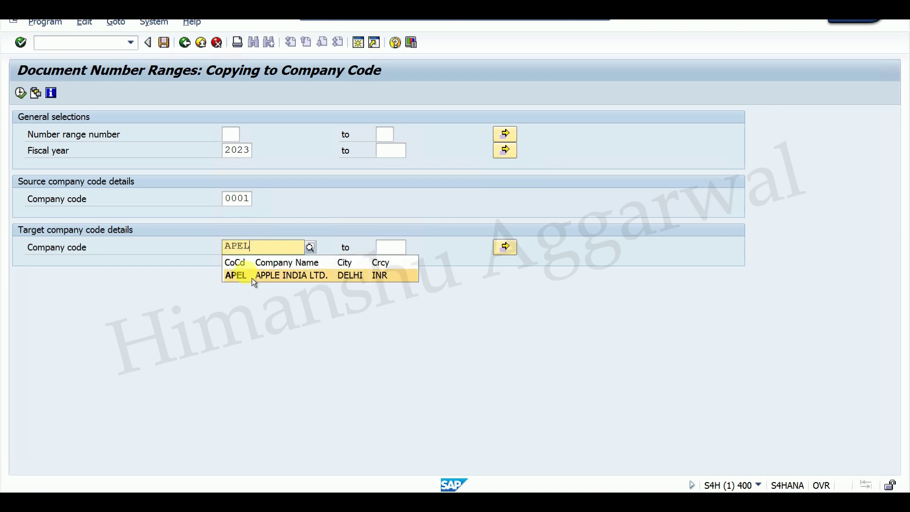
pyautogui.click(252, 278)
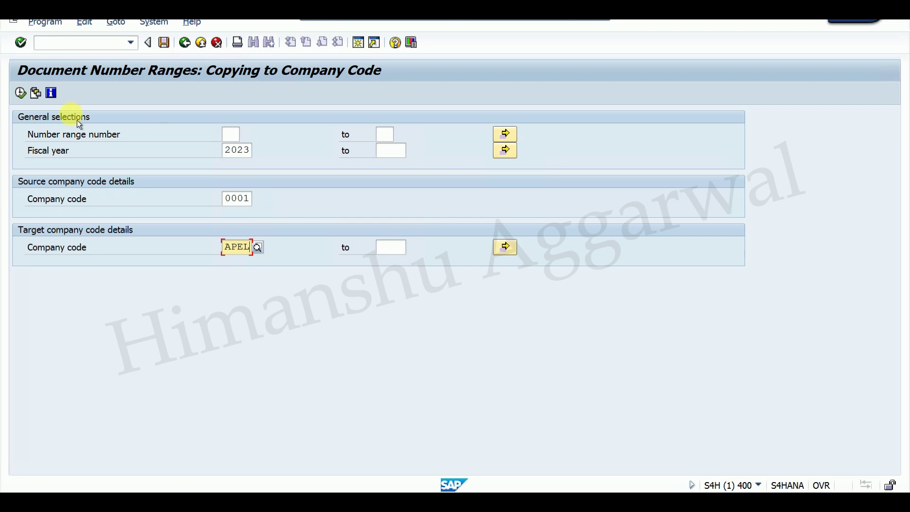
# Step: Execute the document number range copy, confirm it, and return to the implementation guide structure
pyautogui.click(21, 93)
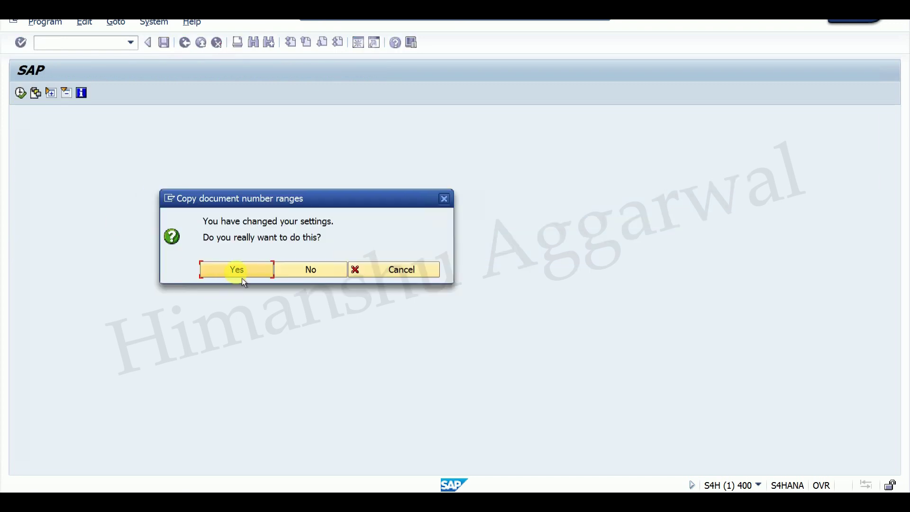
pyautogui.click(243, 281)
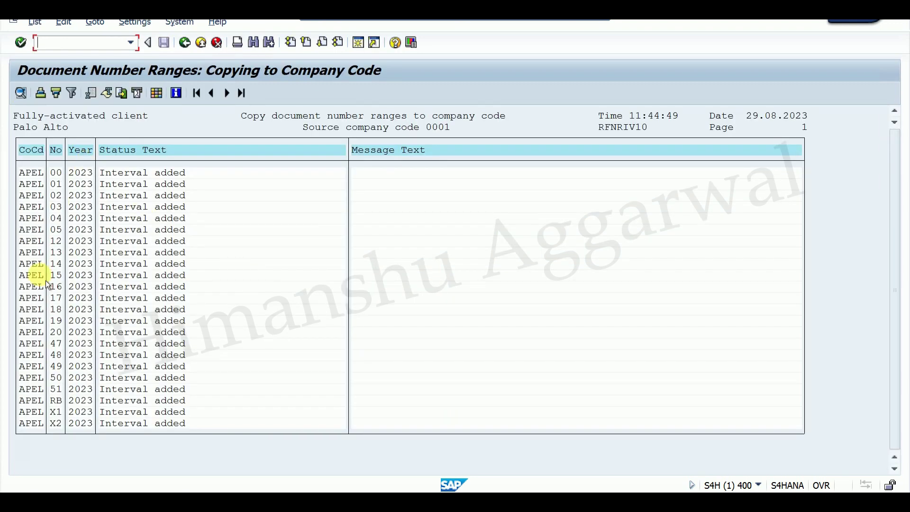
pyautogui.click(185, 47)
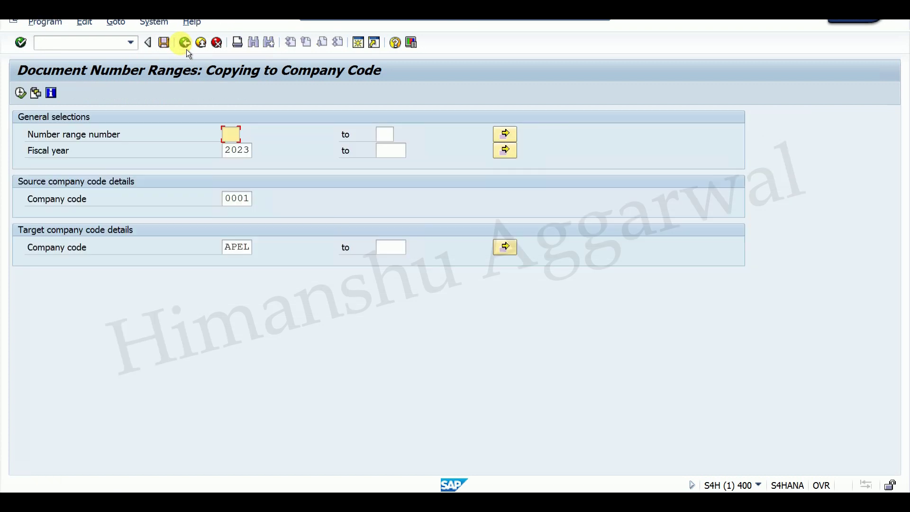
pyautogui.click(185, 47)
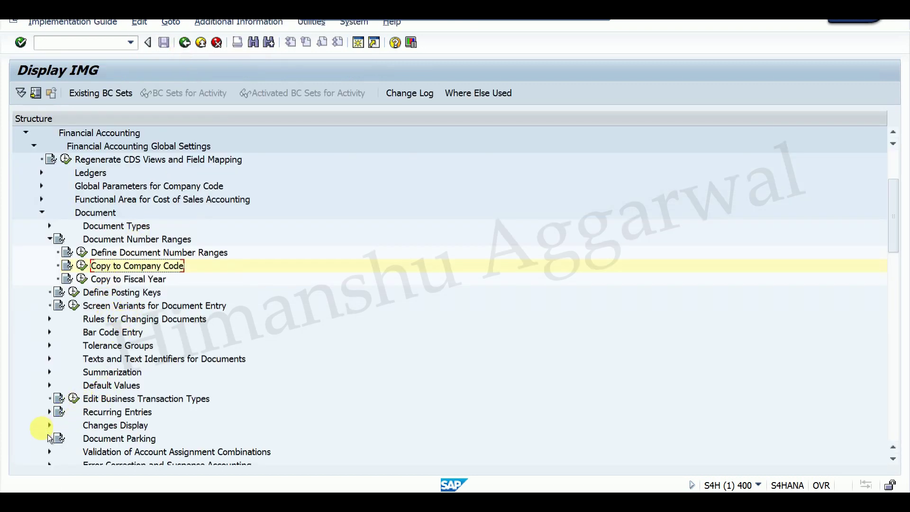
# Step: Collapse Document Number Ranges, expand Tolerance Groups, and open the Define Tolerance Groups for Employees activity
pyautogui.click(50, 239)
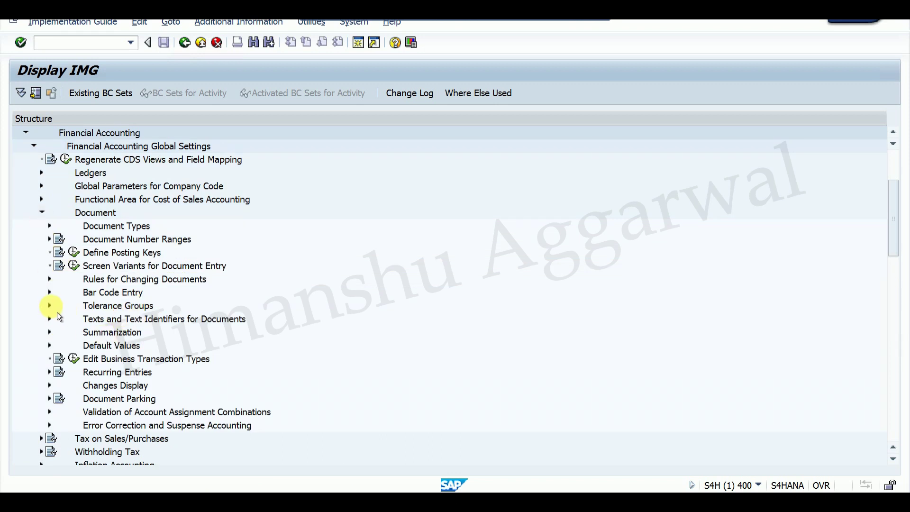
pyautogui.click(56, 312)
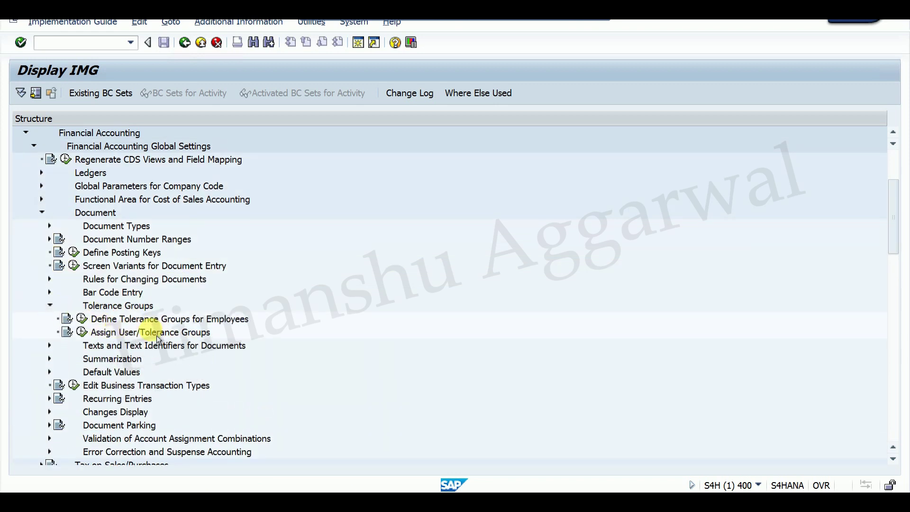
pyautogui.click(82, 332)
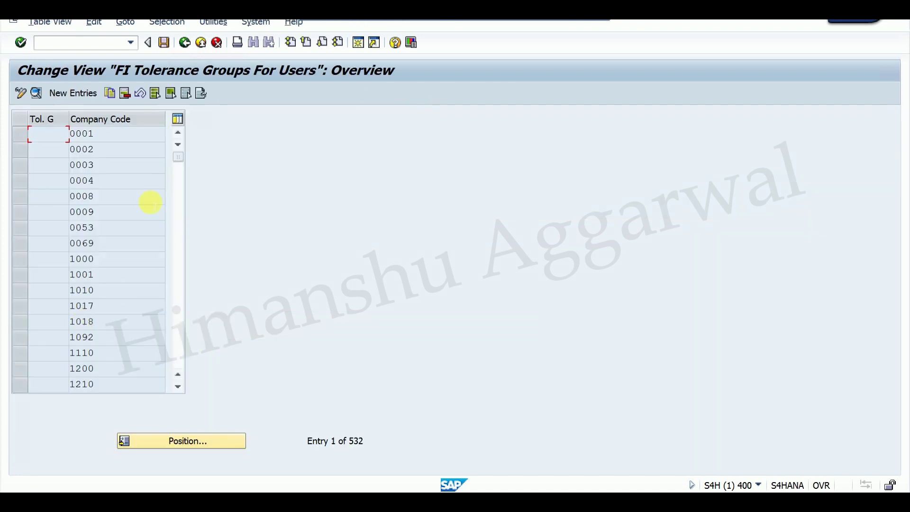
# Step: Copy the tolerance group entry of company code 0001 to company code APEL, save it, and return to the implementation guide
pyautogui.click(21, 135)
pyautogui.click(109, 94)
pyautogui.click(128, 133)
pyautogui.press('Left')
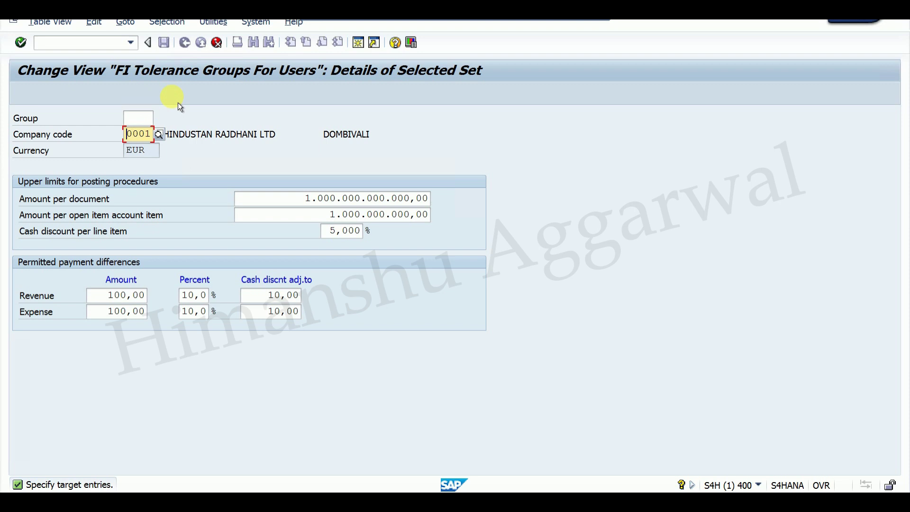
pyautogui.write('APEL')
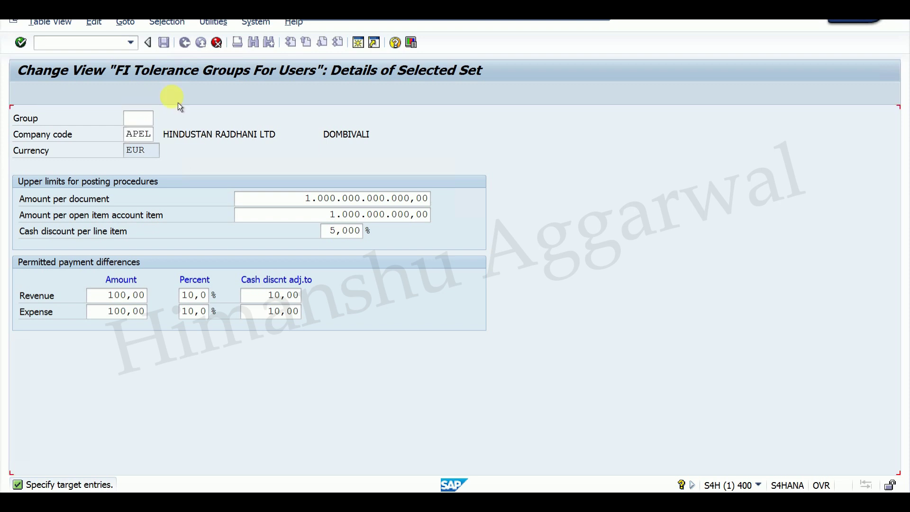
pyautogui.press('Return')
pyautogui.click(164, 43)
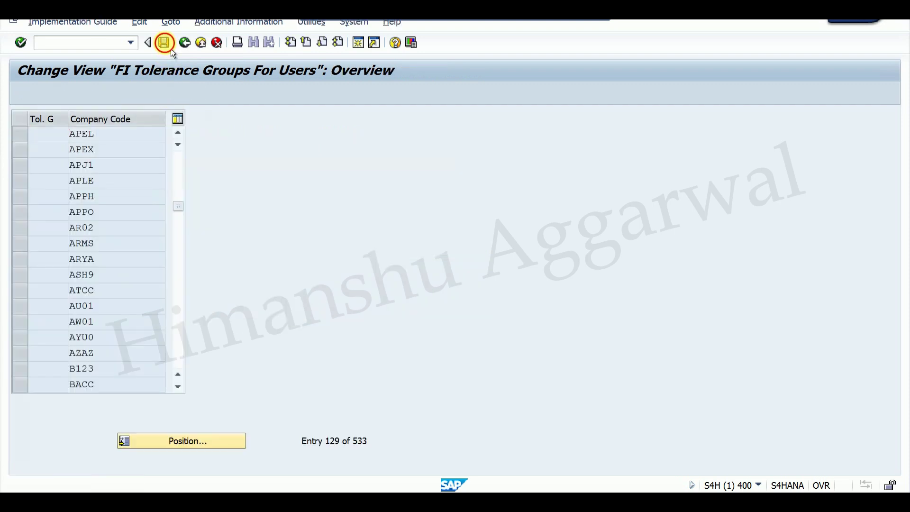
pyautogui.click(296, 247)
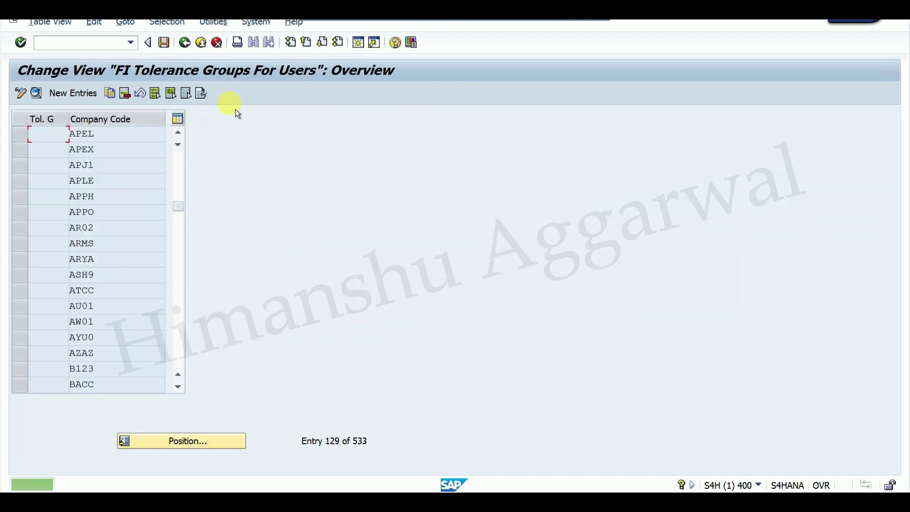
pyautogui.click(192, 47)
pyautogui.click(42, 212)
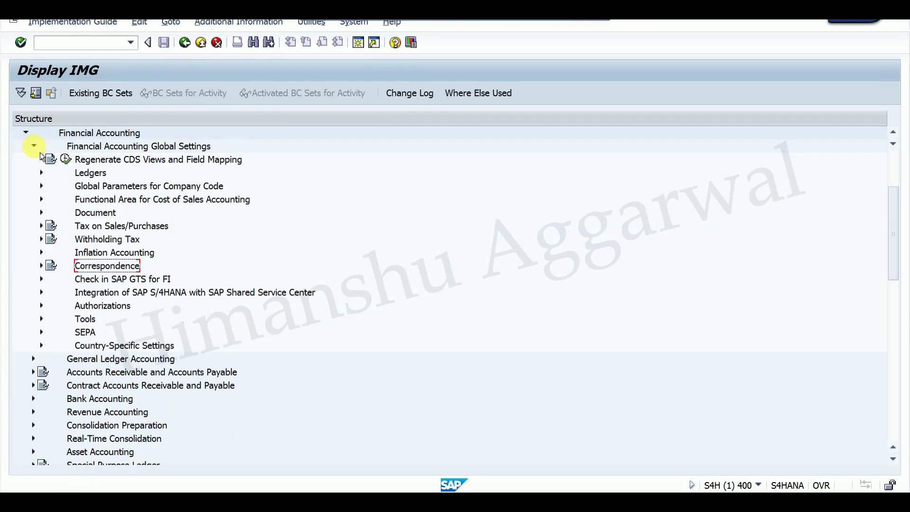
pyautogui.click(33, 146)
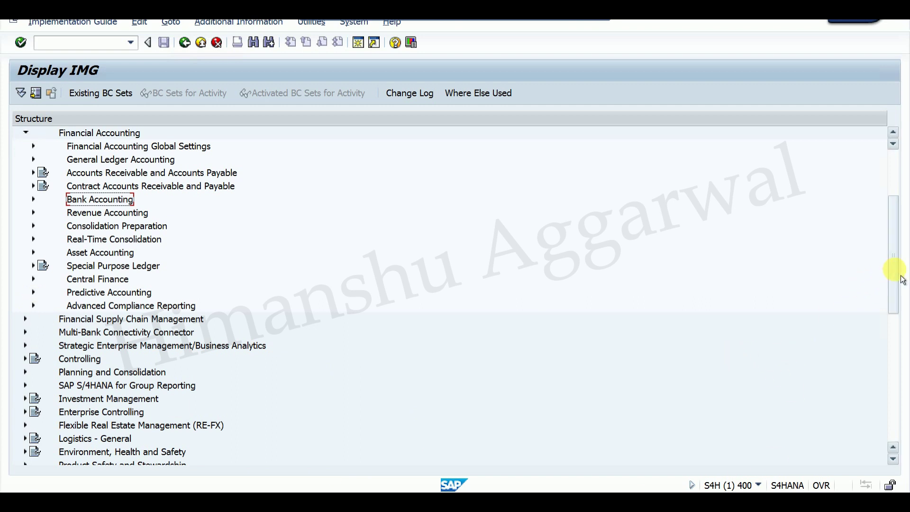
pyautogui.scroll(3, 900, 275)
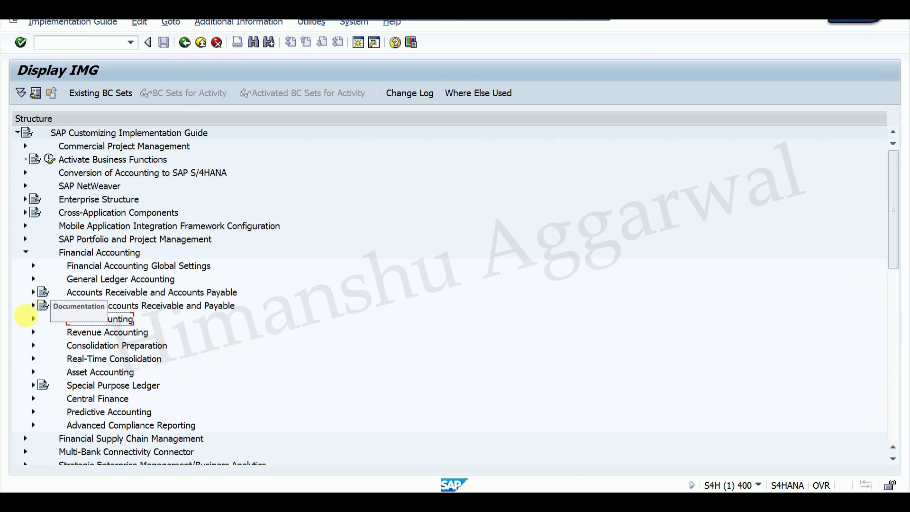
pyautogui.click(33, 278)
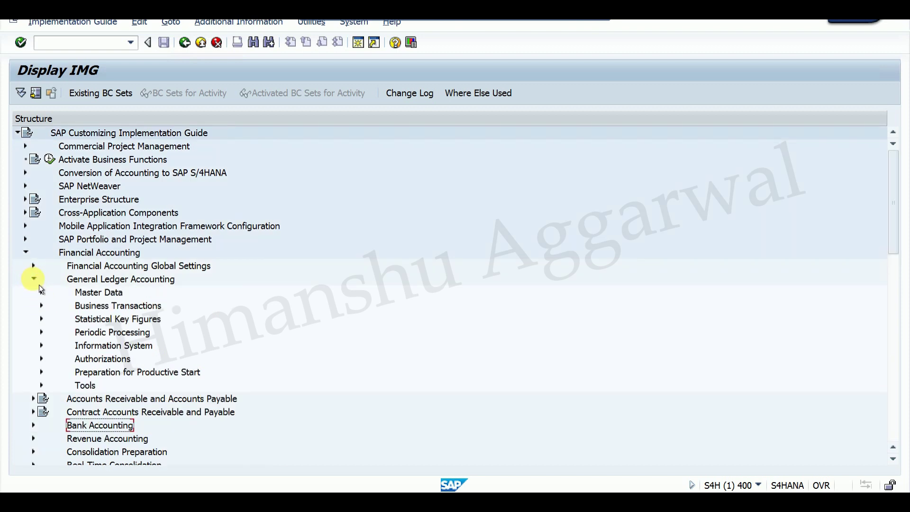
pyautogui.click(34, 278)
pyautogui.click(33, 265)
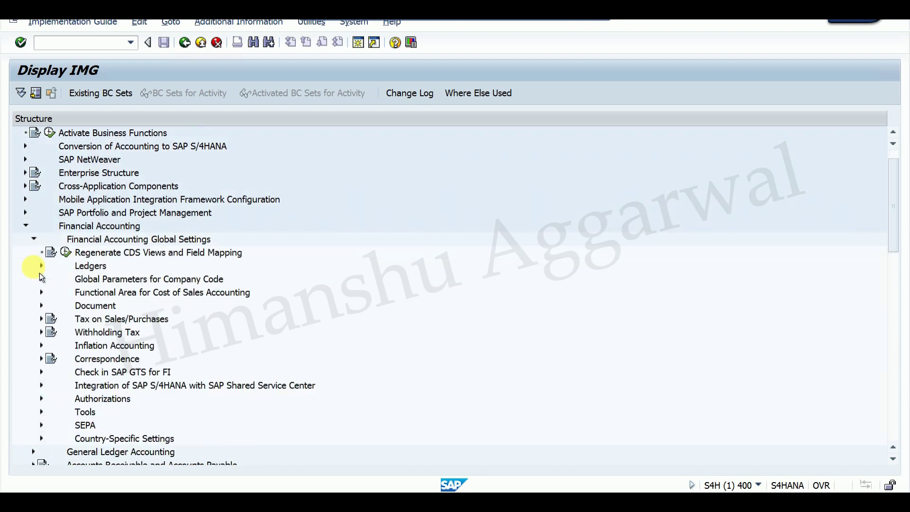
pyautogui.click(41, 306)
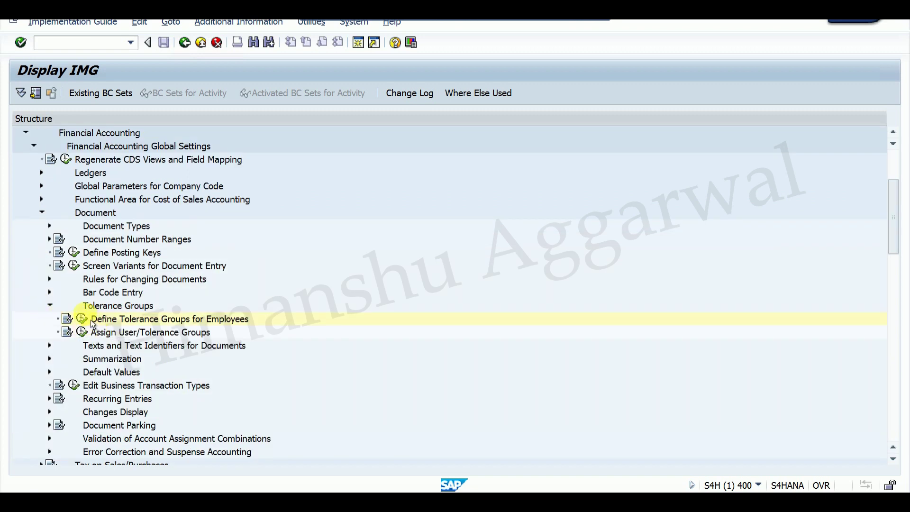
# Step: Copy the activity name Define Tolerance Groups for Employees into cell B16 of the Excel configuration list and number it 14
pyautogui.click(131, 325)
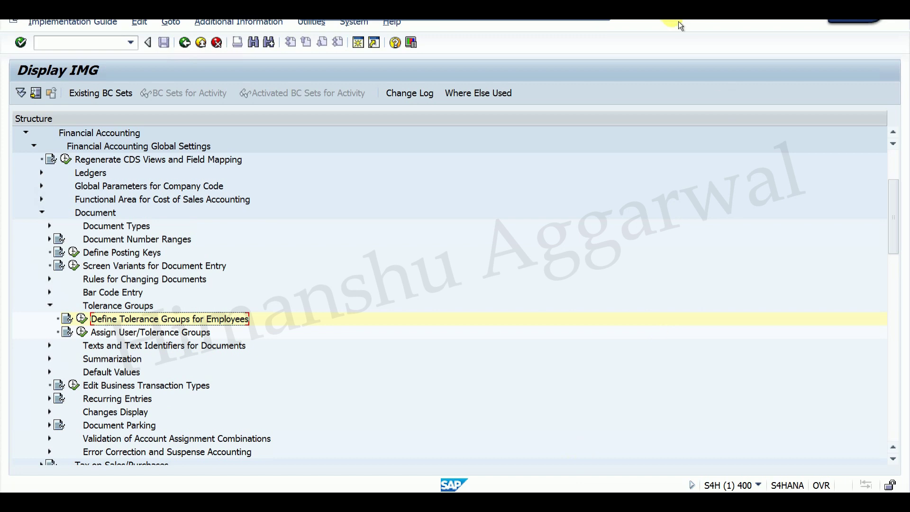
pyautogui.click(569, 17)
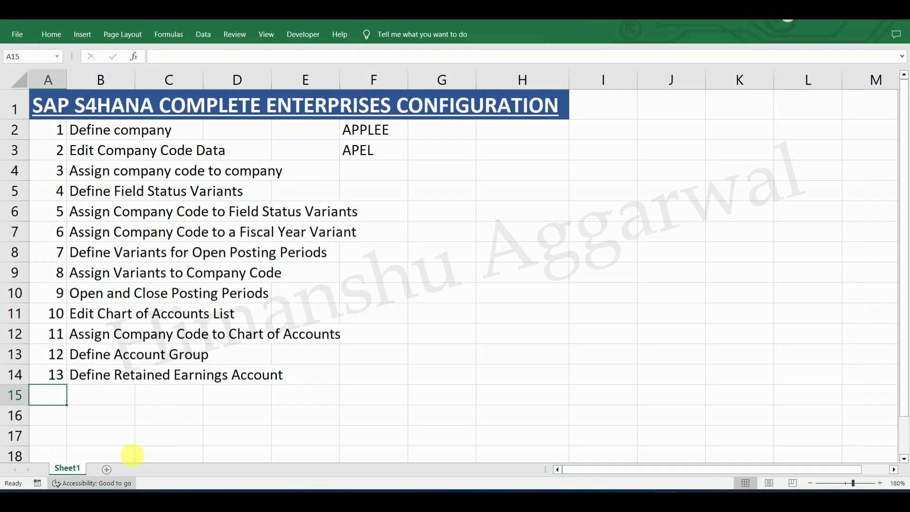
pyautogui.click(122, 416)
pyautogui.hotkey('ctrl', 'v')
pyautogui.click(53, 420)
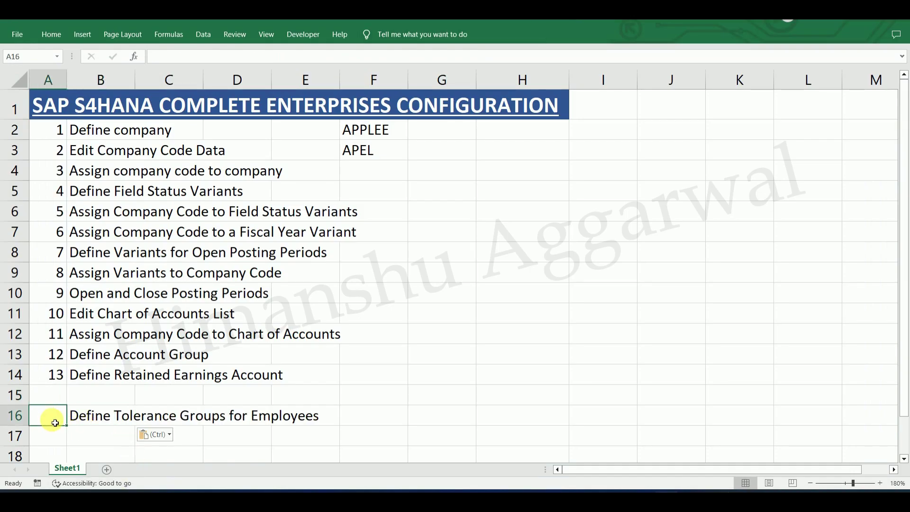
pyautogui.write('14')
pyautogui.press('Return')
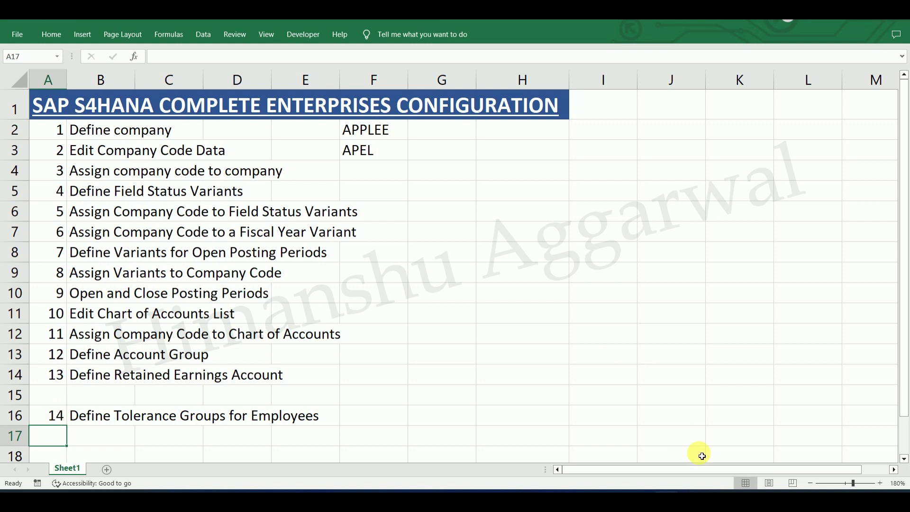
# Step: Change the number in cell A16 beside Define Tolerance Groups for Employees to 15
pyautogui.click(45, 417)
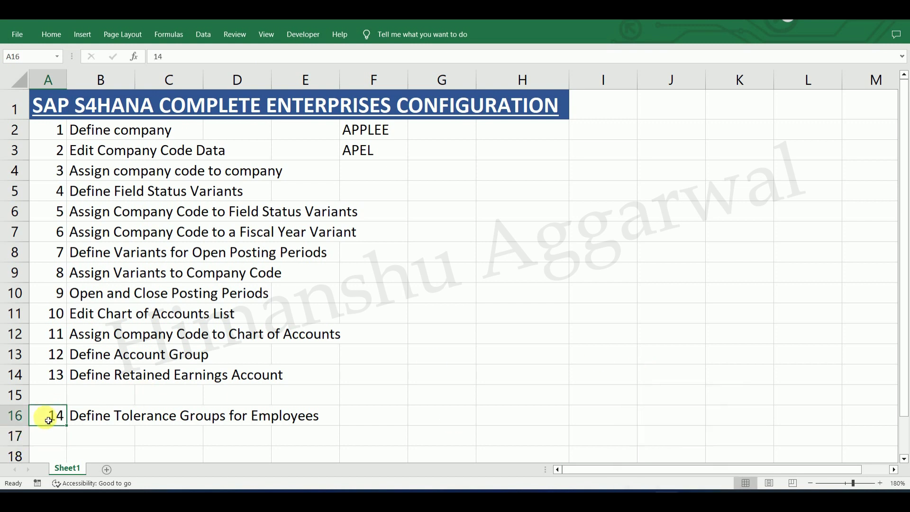
pyautogui.write('15')
pyautogui.press('Return')
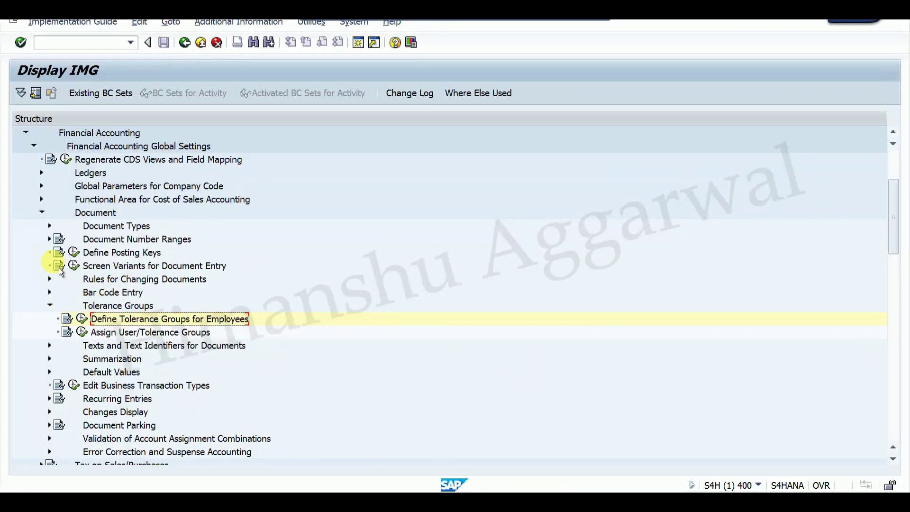
# Step: Copy the node name Document Number Ranges from the implementation guide into cell B15 of the Excel list and number it 14 in A15
pyautogui.click(50, 239)
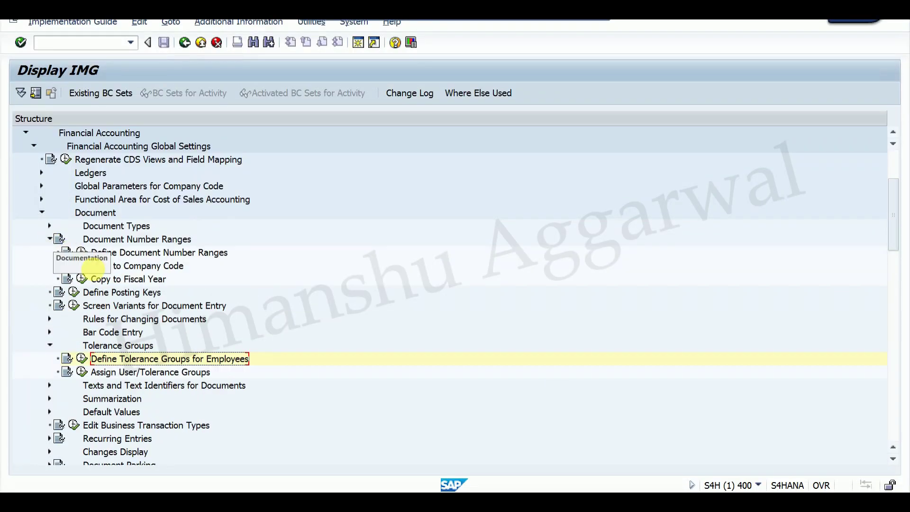
pyautogui.click(132, 243)
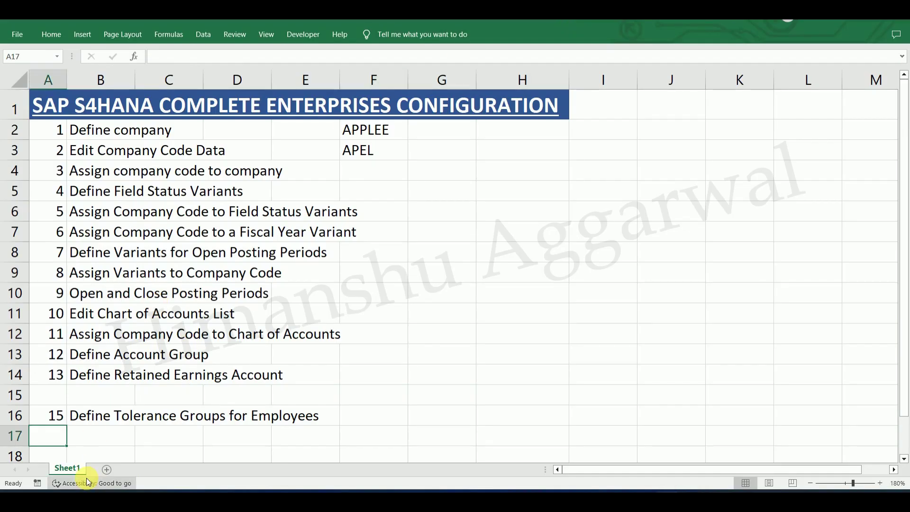
pyautogui.click(105, 396)
pyautogui.hotkey('ctrl', 'v')
pyautogui.click(46, 398)
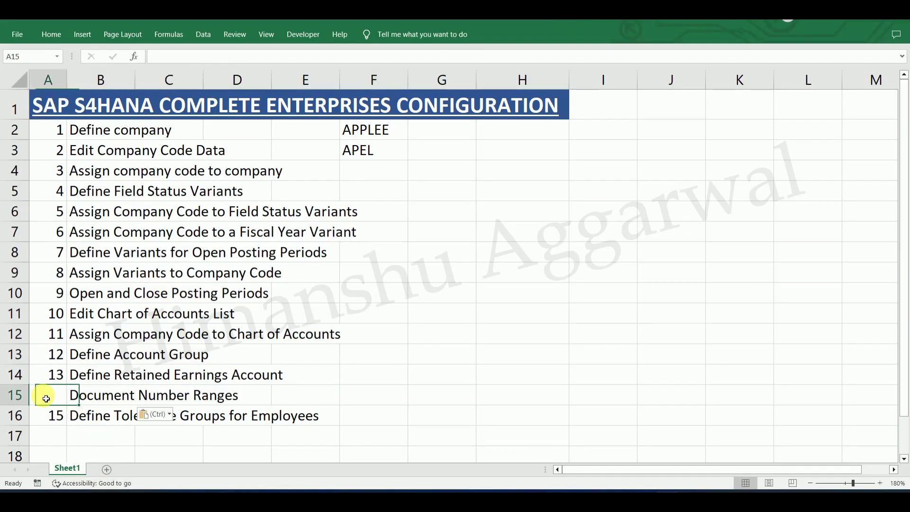
pyautogui.write('14')
pyautogui.press('Return')
pyautogui.hotkey('ctrl', 's')
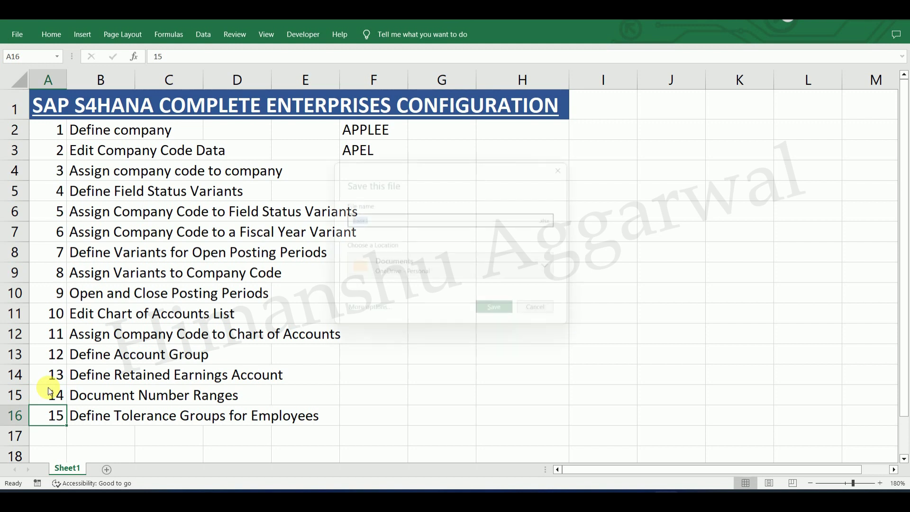
pyautogui.click(577, 163)
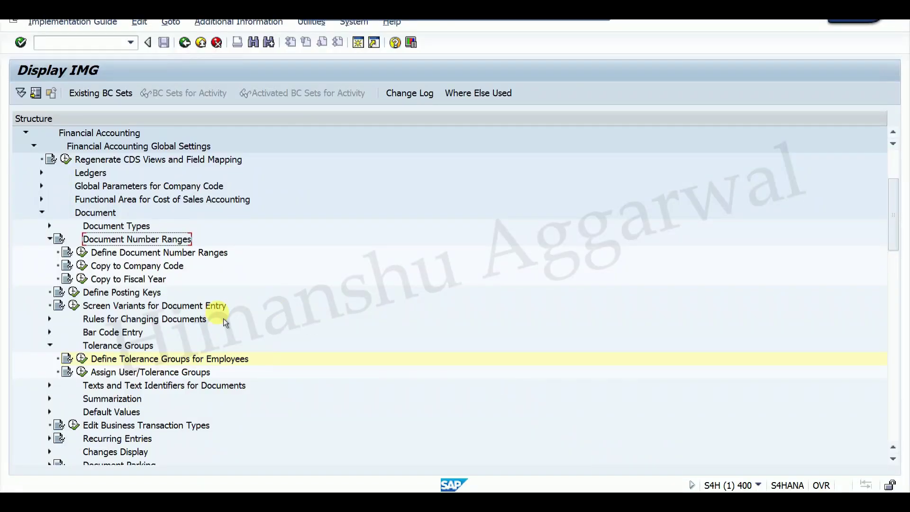
# Step: Collapse the Document, Financial Accounting Global Settings and Financial Accounting nodes in the SAP implementation guide
pyautogui.click(46, 216)
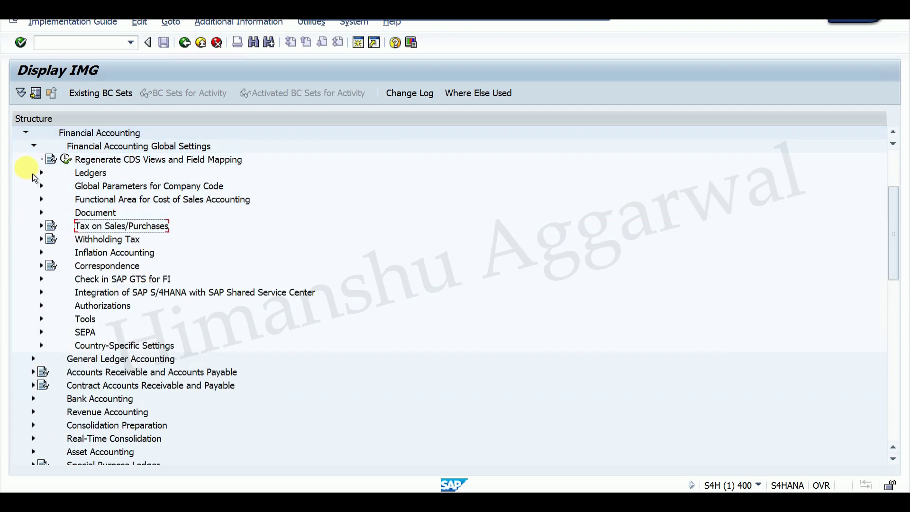
pyautogui.click(37, 147)
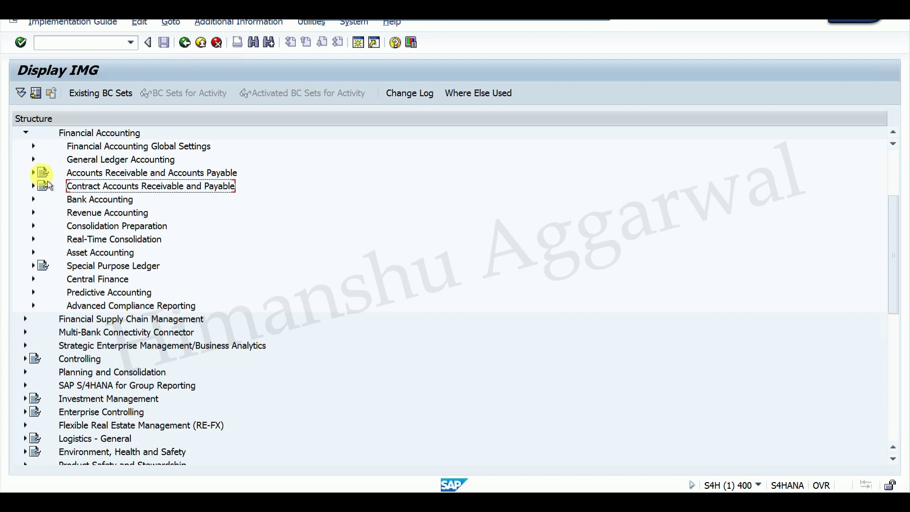
pyautogui.click(29, 137)
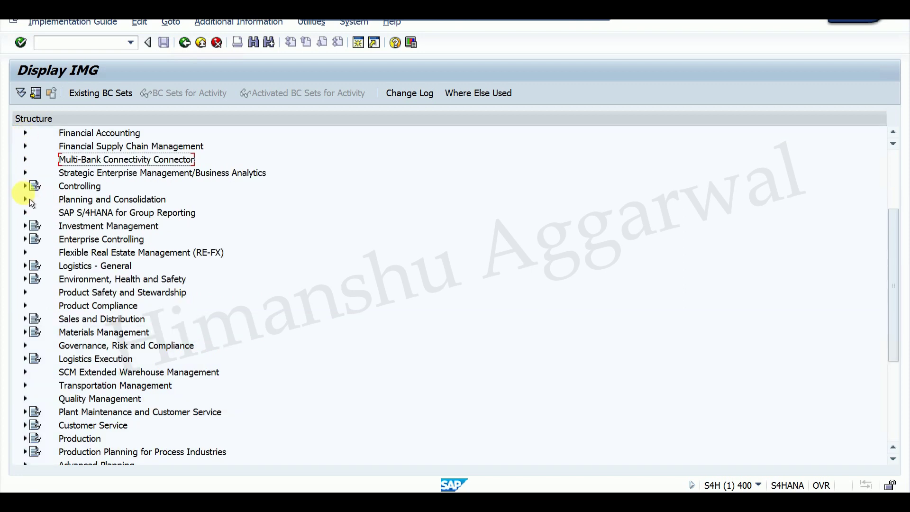
# Step: Expand Controlling, General Controlling and Organization, and open the Maintain Controlling Area activity
pyautogui.click(25, 185)
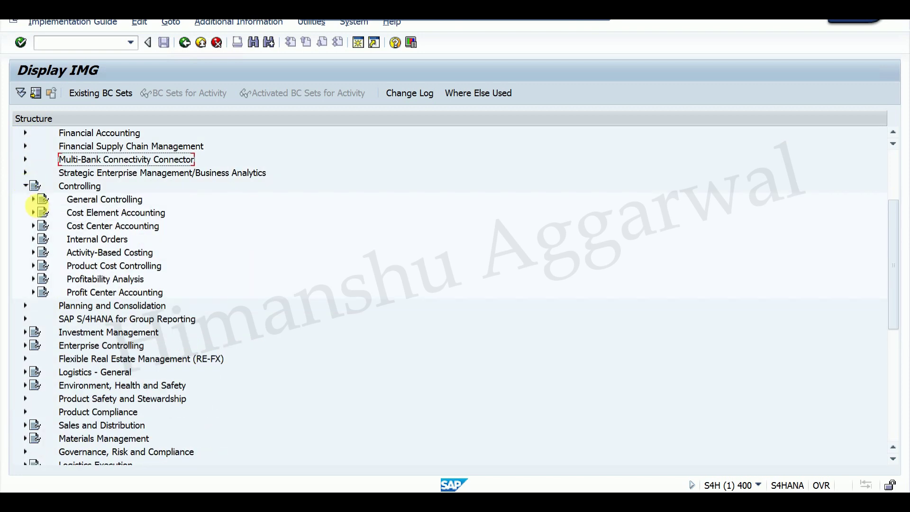
pyautogui.click(34, 199)
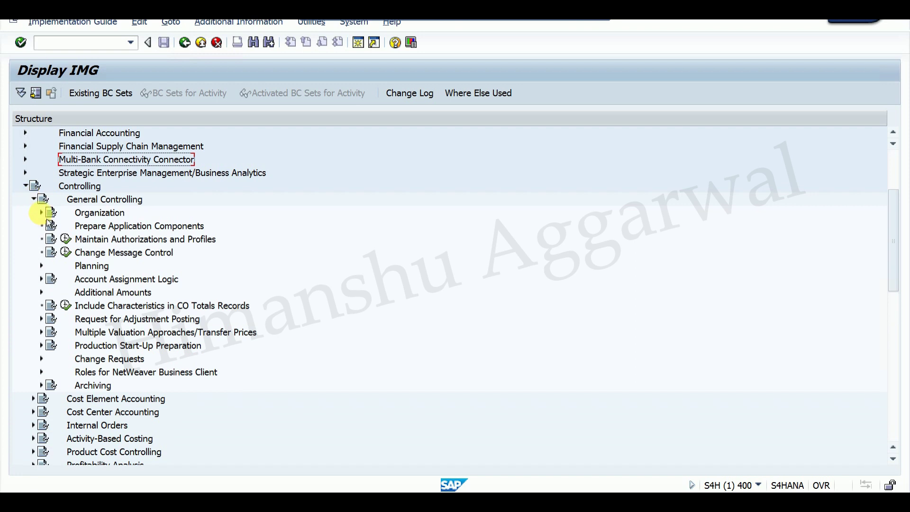
pyautogui.click(41, 212)
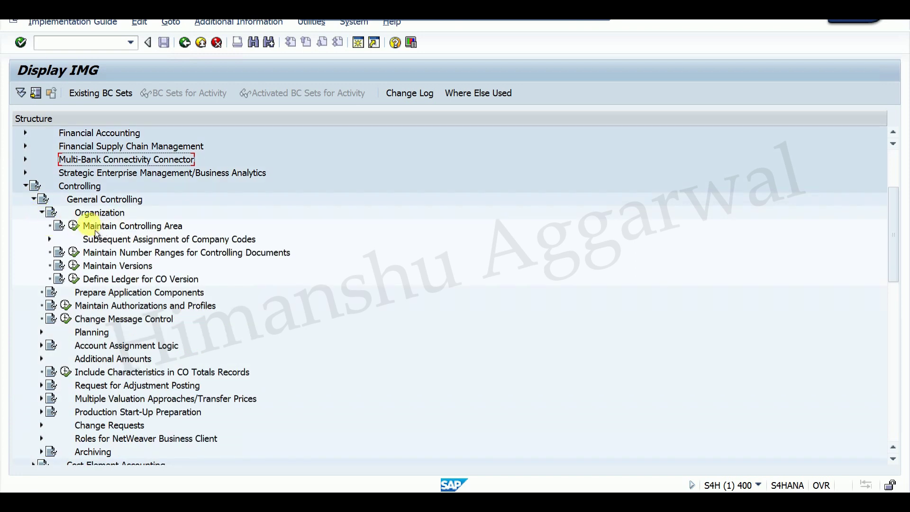
pyautogui.click(74, 226)
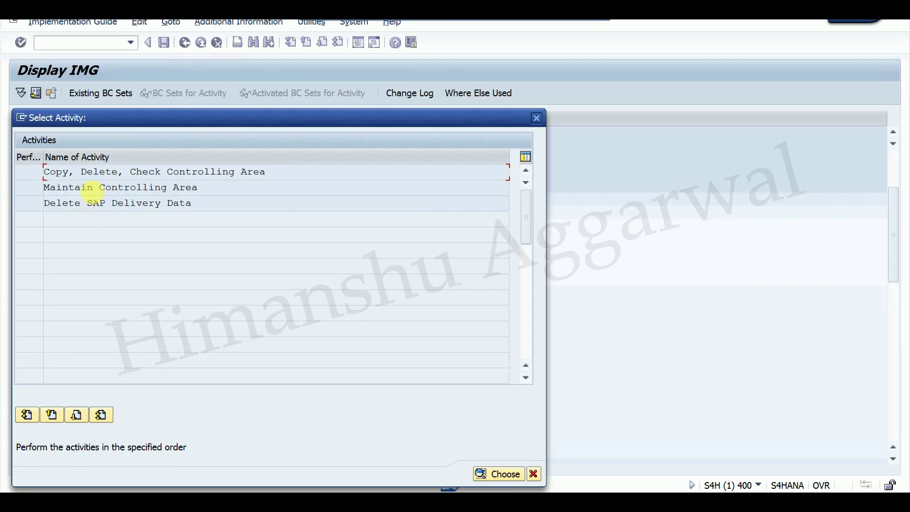
pyautogui.doubleClick(116, 187)
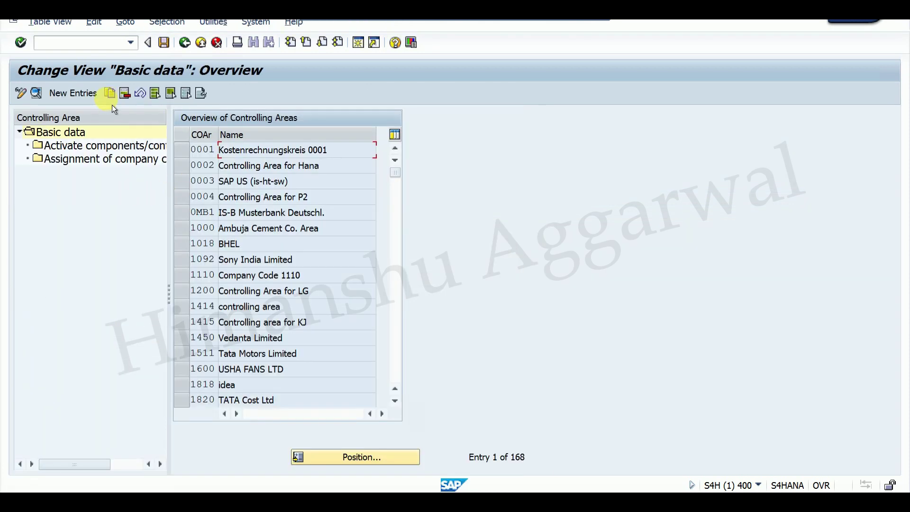
# Step: Create a new controlling area entry APEL and take over its basic data from company code APEL
pyautogui.click(89, 94)
pyautogui.click(333, 117)
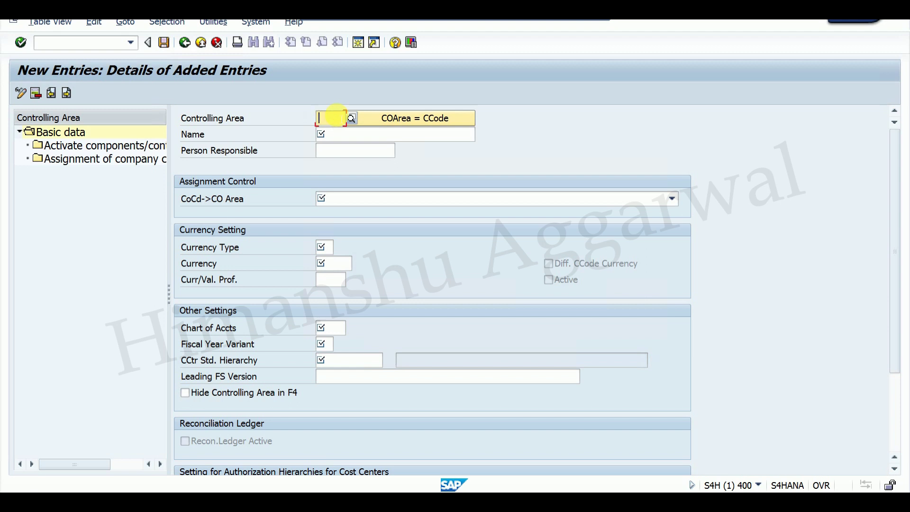
pyautogui.write('AEP')
pyautogui.press('BackSpace')
pyautogui.press('BackSpace')
pyautogui.write('PEL')
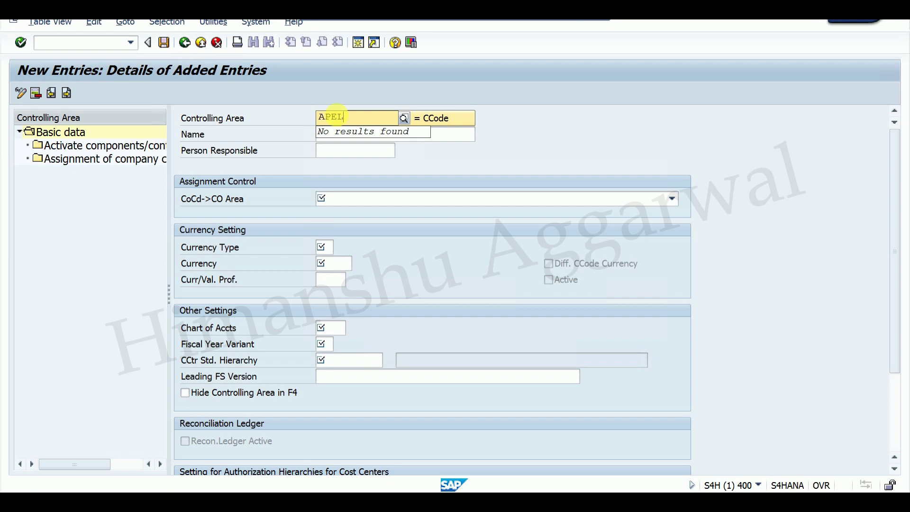
pyautogui.press('Return')
pyautogui.click(422, 124)
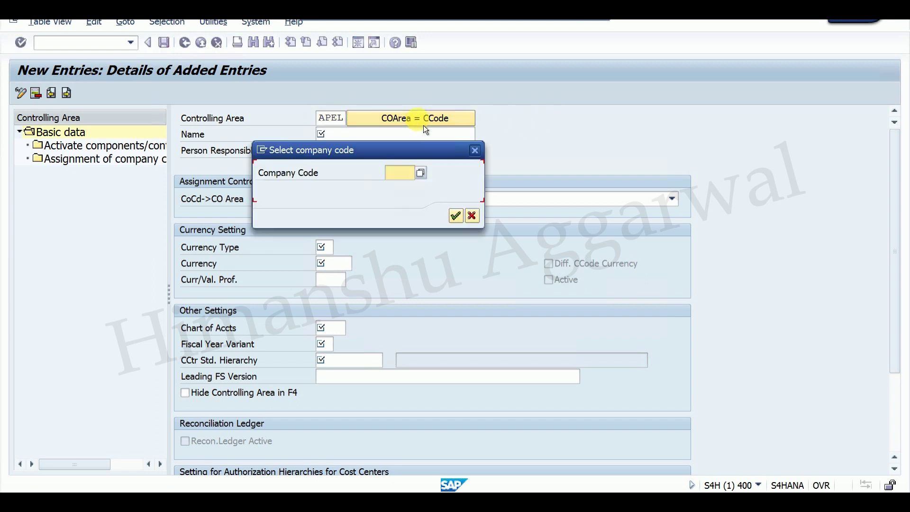
pyautogui.click(399, 173)
pyautogui.write('APEL')
pyautogui.press('Return')
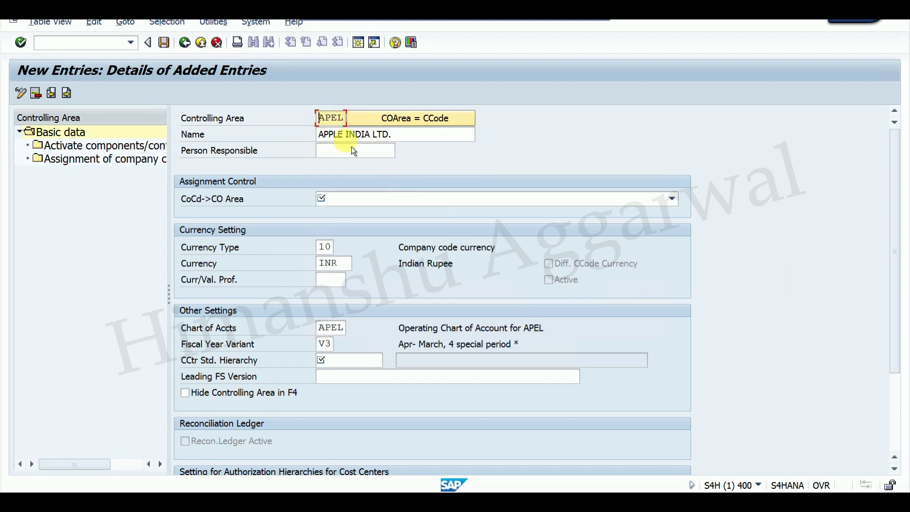
# Step: Set the company code assignment control to 2 Cross-company-code cost accounting and the currency type to 30, group currency
pyautogui.click(362, 204)
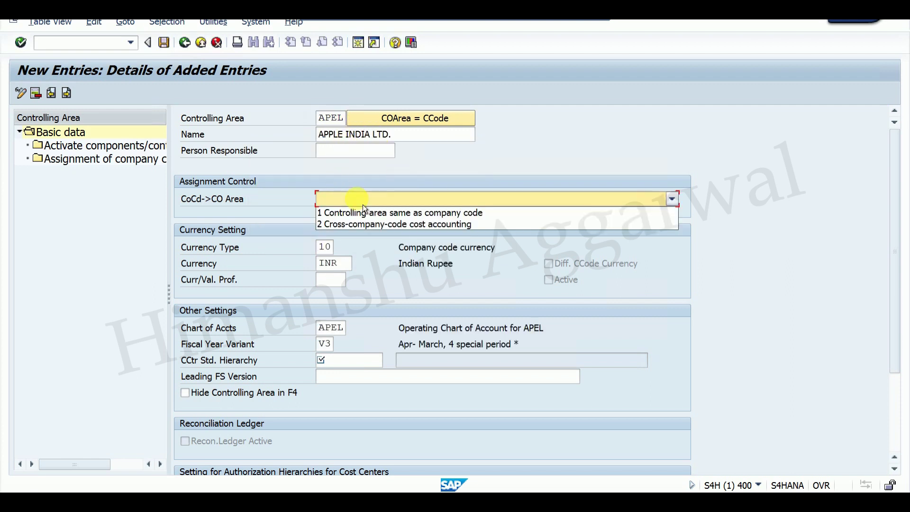
pyautogui.click(374, 230)
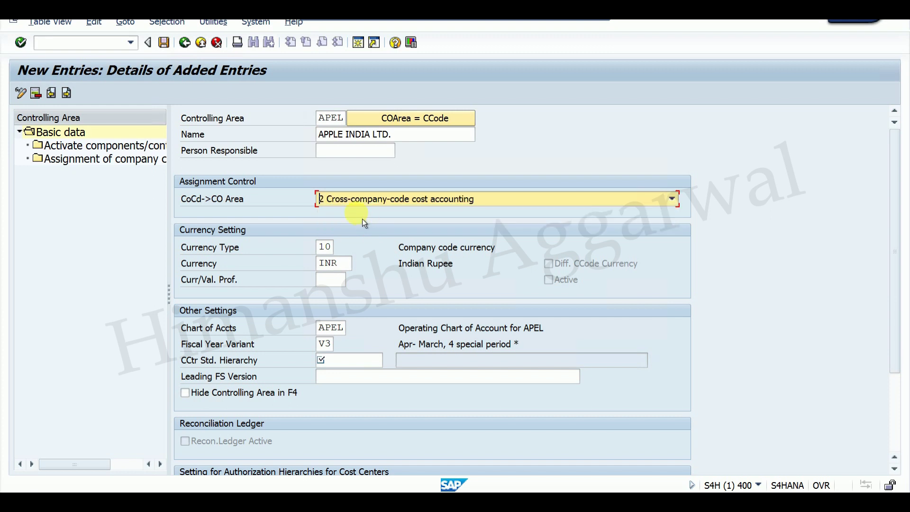
pyautogui.press('Return')
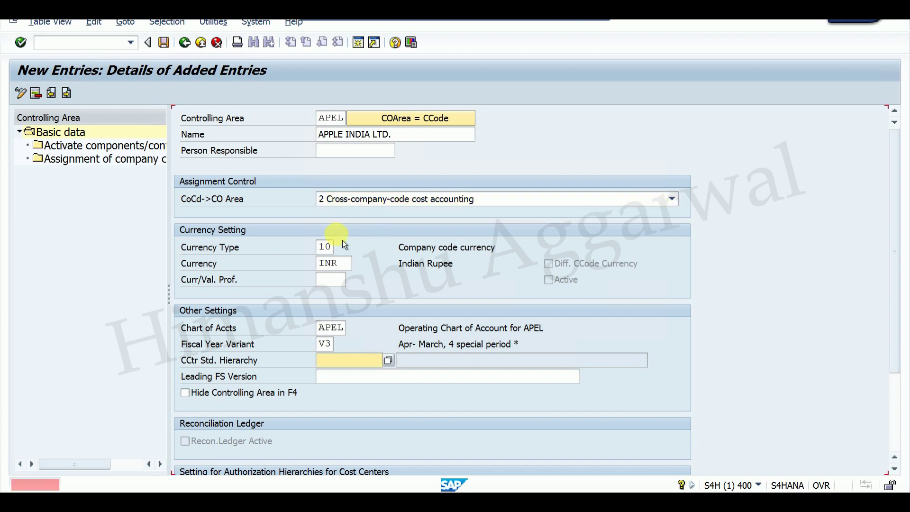
pyautogui.click(327, 247)
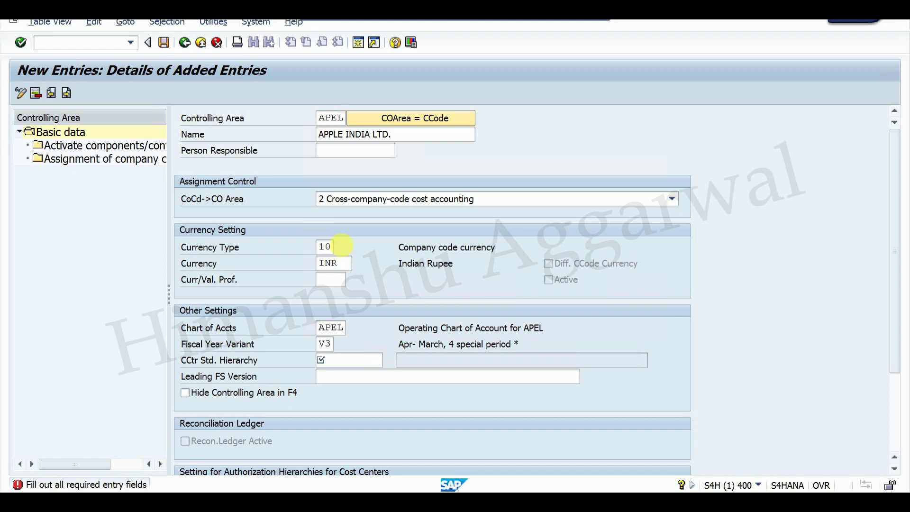
pyautogui.press('F4')
pyautogui.doubleClick(145, 169)
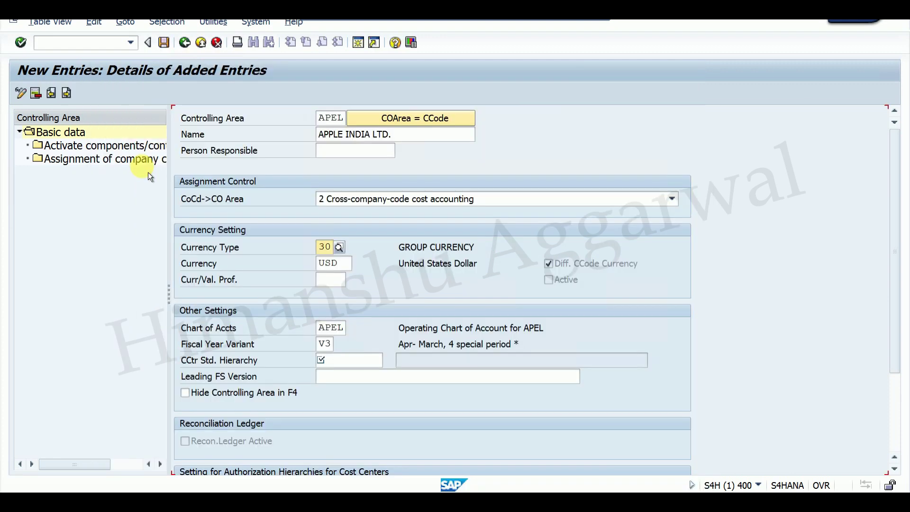
pyautogui.press('Return')
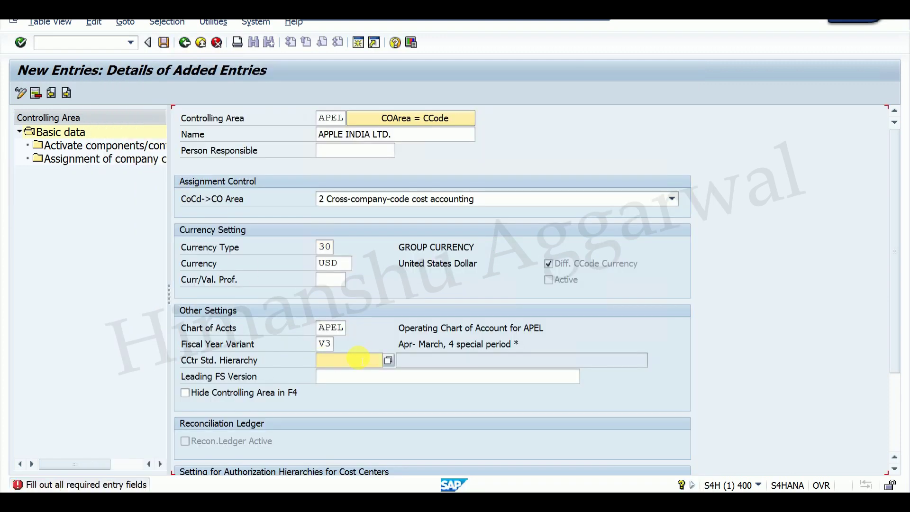
# Step: Enter CC_APEL as the cost center standard hierarchy, agree to create it, and save the controlling area
pyautogui.write('CC_APEL')
pyautogui.press('Return')
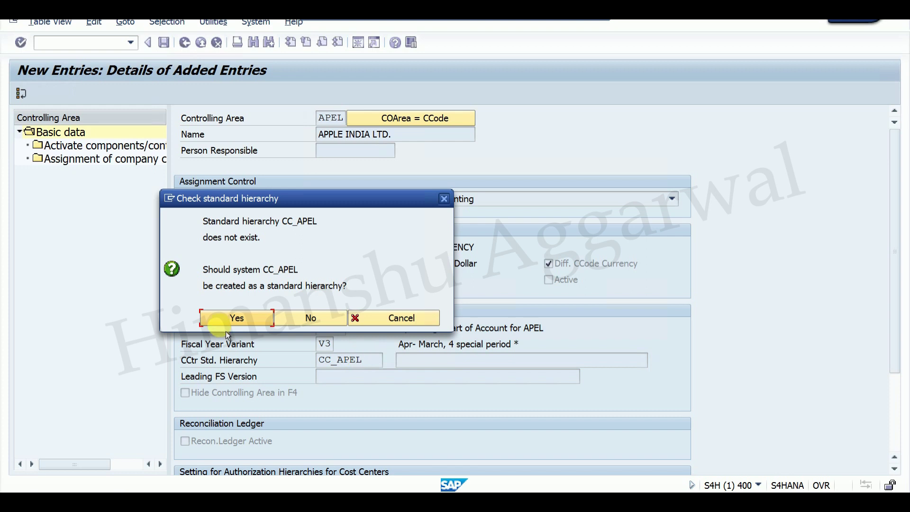
pyautogui.click(234, 317)
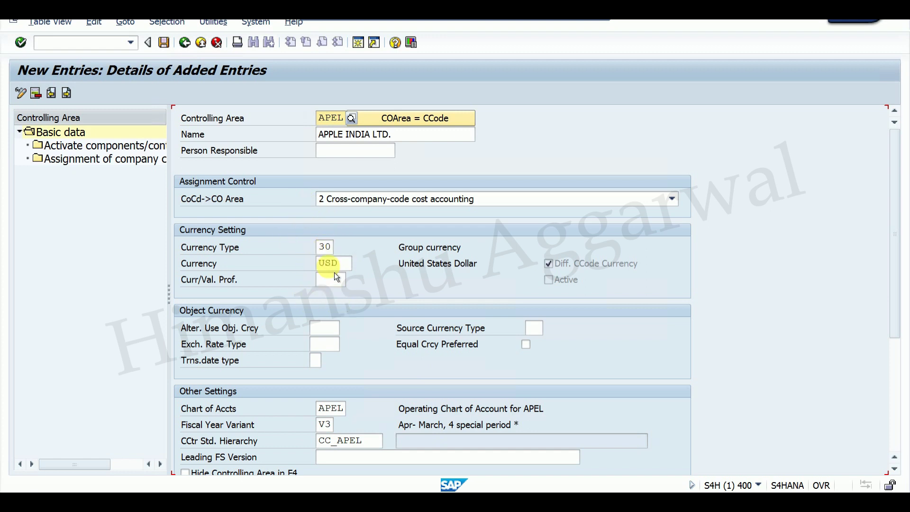
pyautogui.click(165, 47)
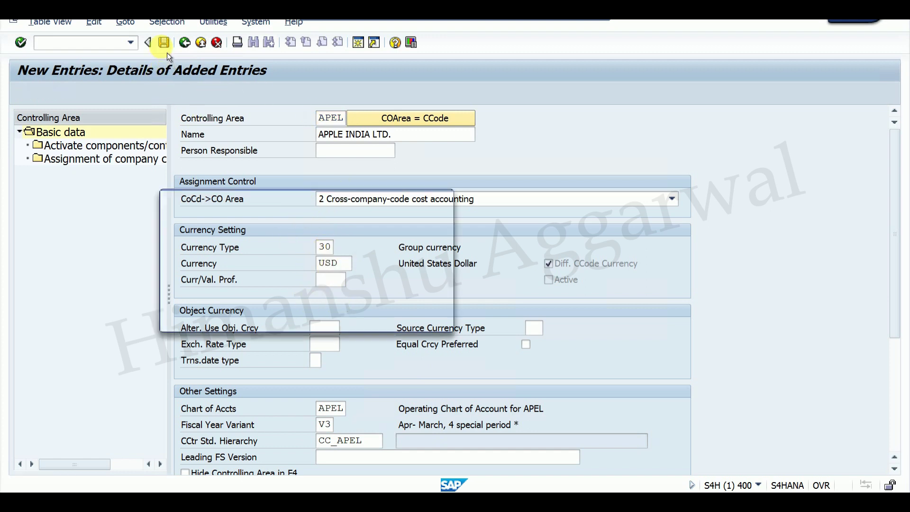
pyautogui.click(305, 322)
# Step: Assign company code APEL to controlling area APEL and save the assignment
pyautogui.doubleClick(97, 166)
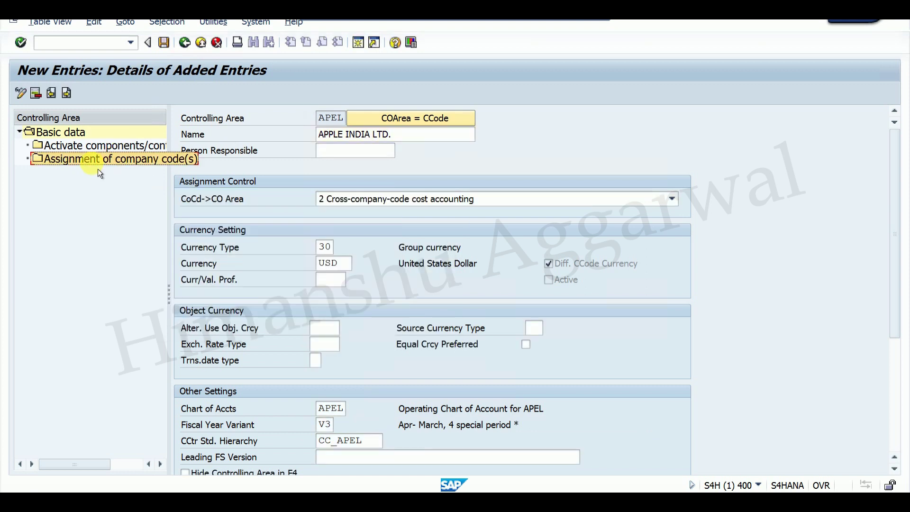
pyautogui.click(76, 97)
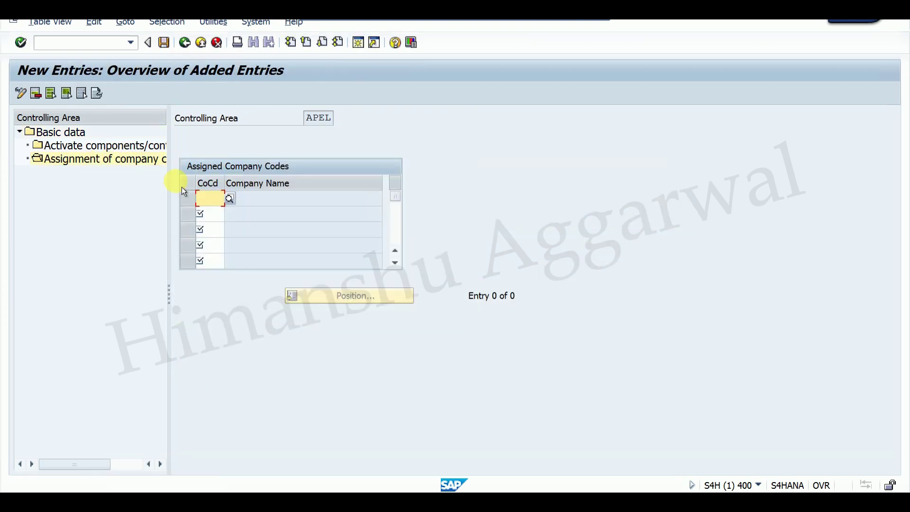
pyautogui.write('APEL')
pyautogui.press('Return')
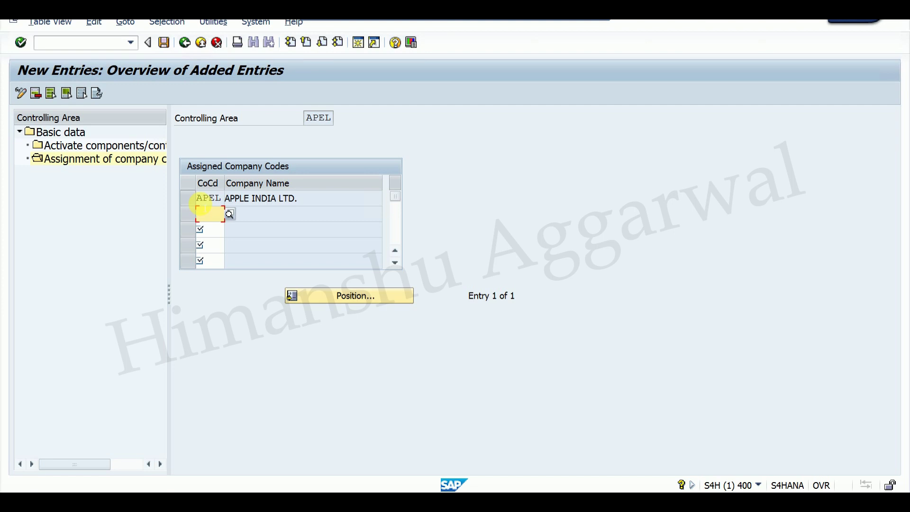
pyautogui.click(164, 43)
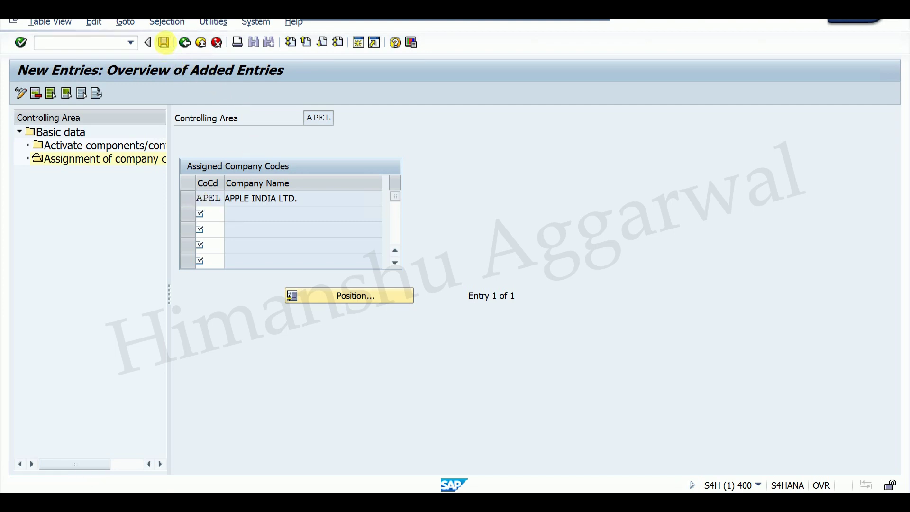
pyautogui.click(165, 442)
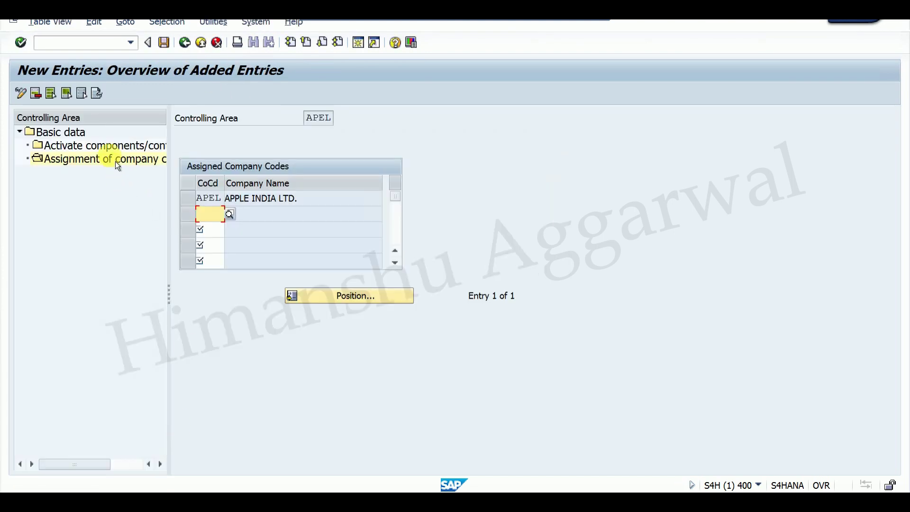
# Step: Add a components entry for controlling area APEL from fiscal year 2023, set Cost Centers to 1 Component active, and save it
pyautogui.doubleClick(110, 147)
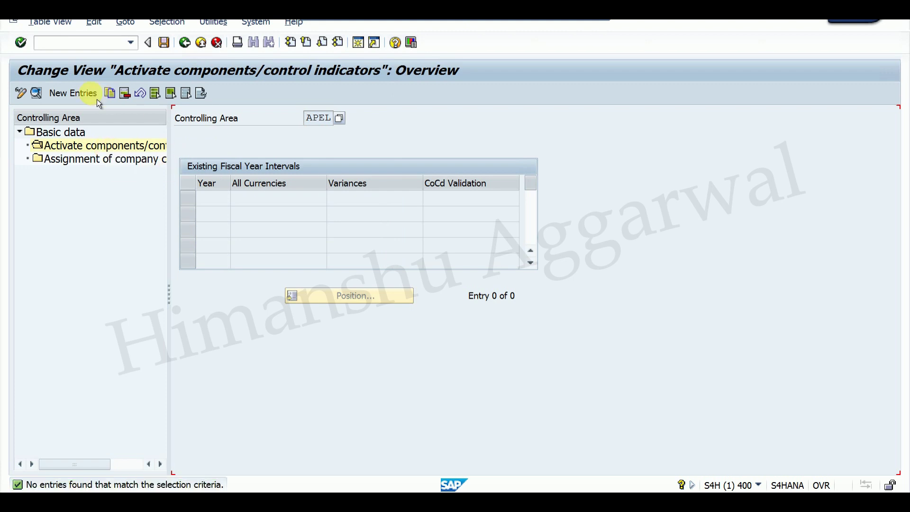
pyautogui.click(90, 97)
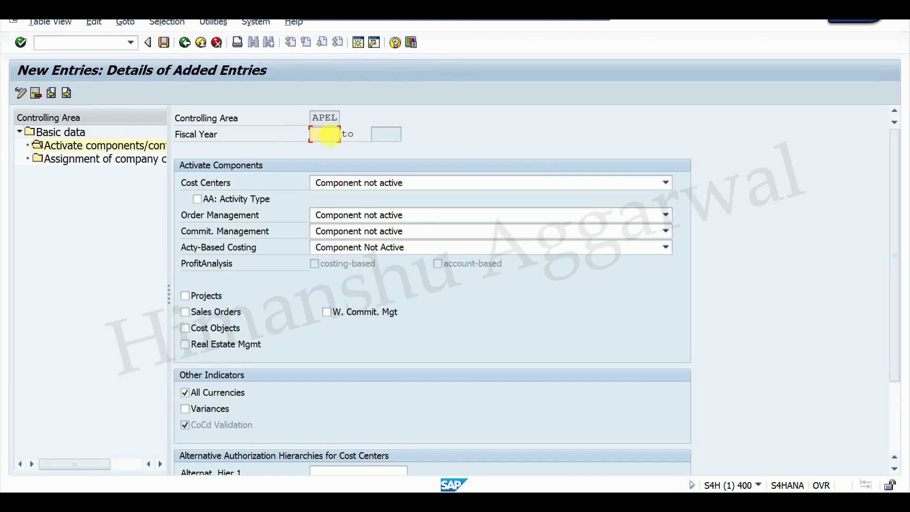
pyautogui.write('2023')
pyautogui.press('Return')
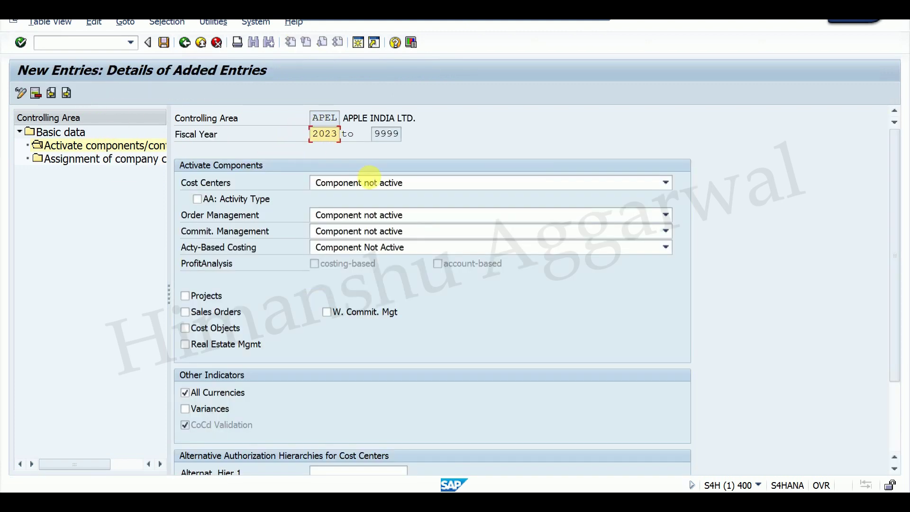
pyautogui.click(379, 186)
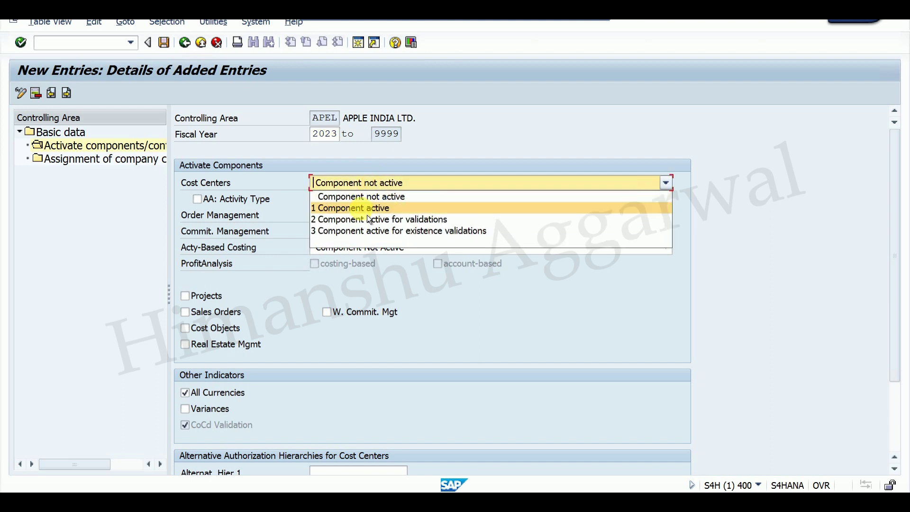
pyautogui.click(371, 207)
pyautogui.click(165, 43)
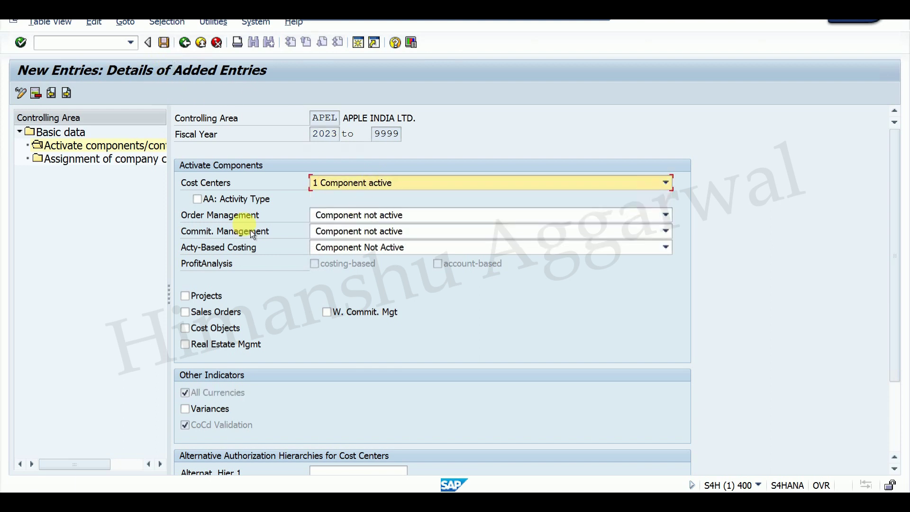
# Step: Leave the controlling area maintenance and close its activity selection to get back to the implementation guide
pyautogui.click(185, 43)
pyautogui.click(185, 43)
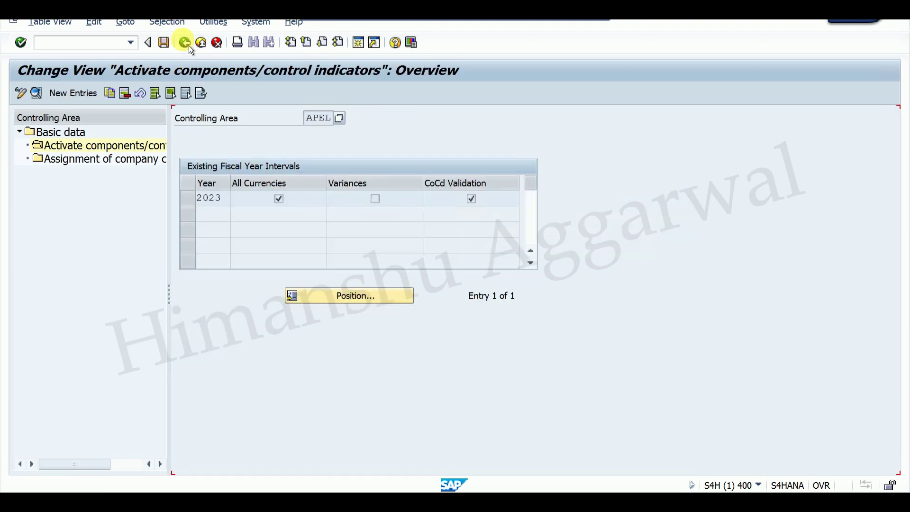
pyautogui.click(185, 44)
pyautogui.click(185, 43)
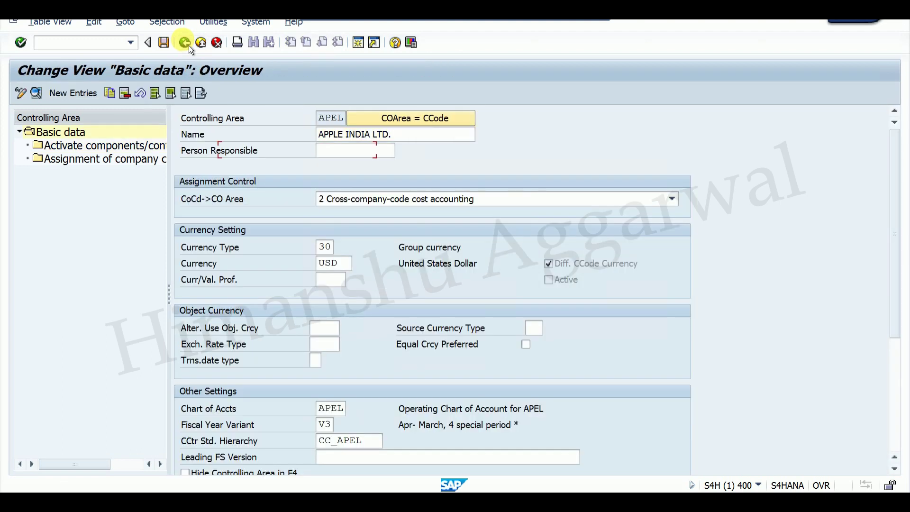
pyautogui.click(185, 43)
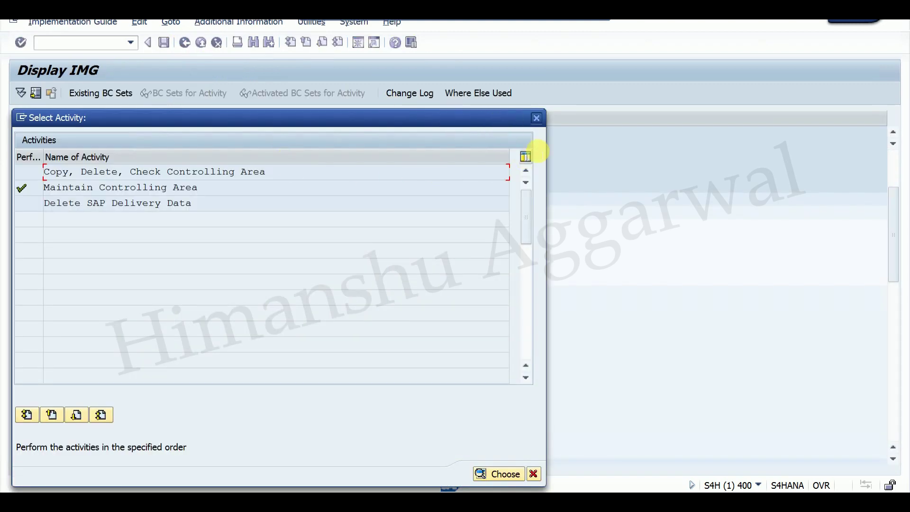
pyautogui.click(536, 119)
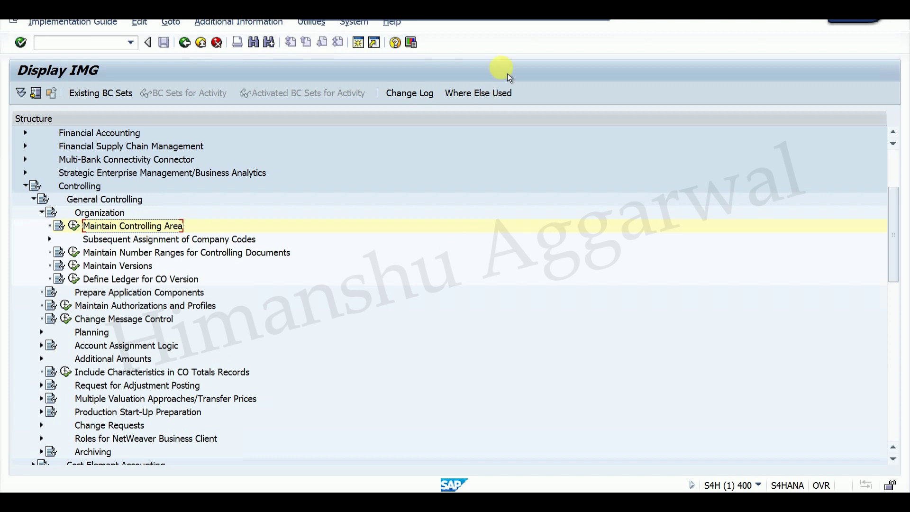
# Step: Switch to the Excel list and record Maintain Controlling Area as step 16 in row 17
pyautogui.click(573, 20)
pyautogui.click(122, 431)
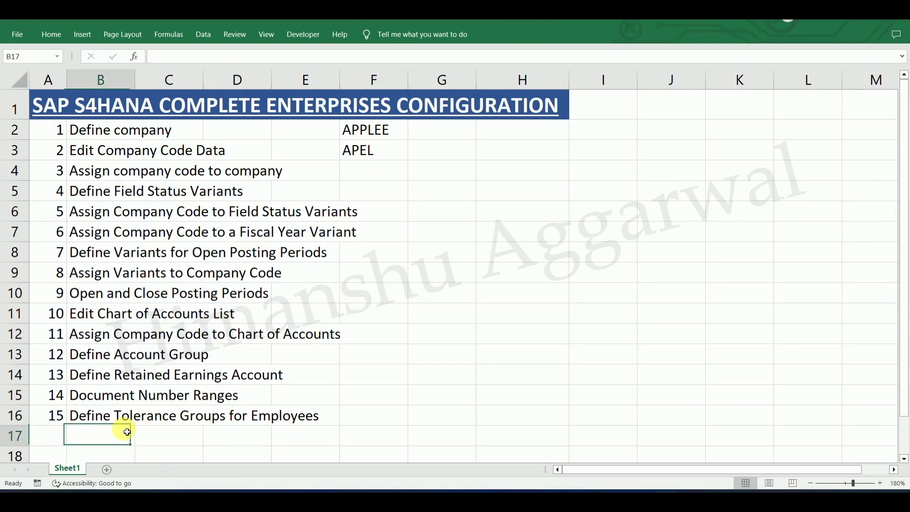
pyautogui.write('Maintain Controlling Area')
pyautogui.click(57, 440)
pyautogui.write('16')
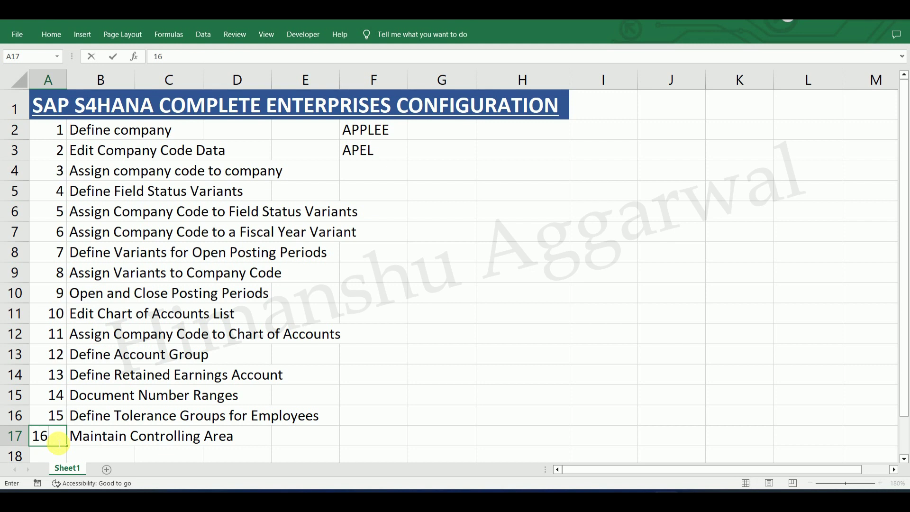
pyautogui.press('Return')
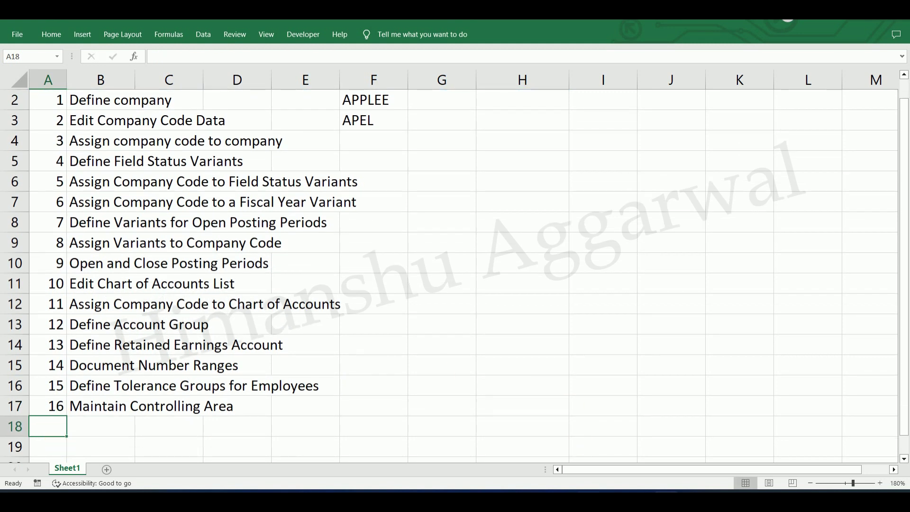
# Step: Return to SAP and open Define Settings for Ledgers and Currency Types under Financial Accounting Global Settings, acknowledging the consistency check
pyautogui.click(707, 500)
pyautogui.click(26, 186)
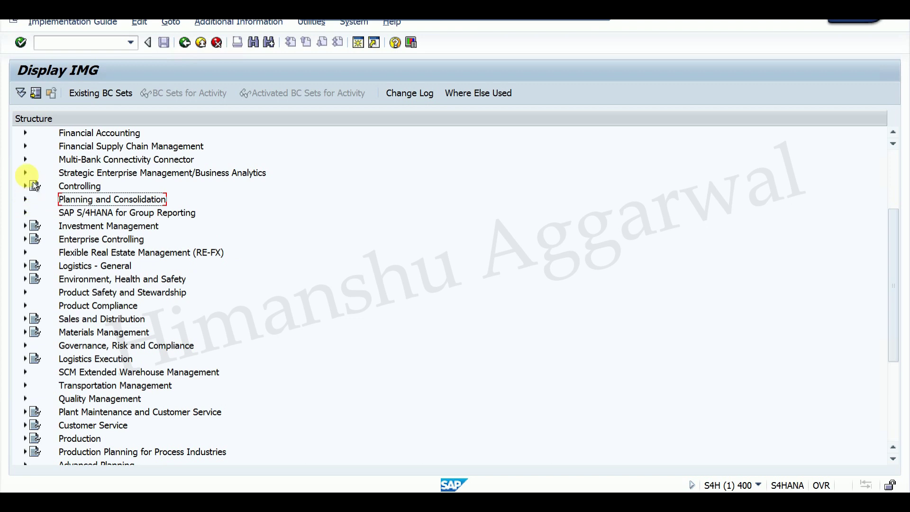
pyautogui.moveTo(898, 253); pyautogui.dragTo(893, 186)
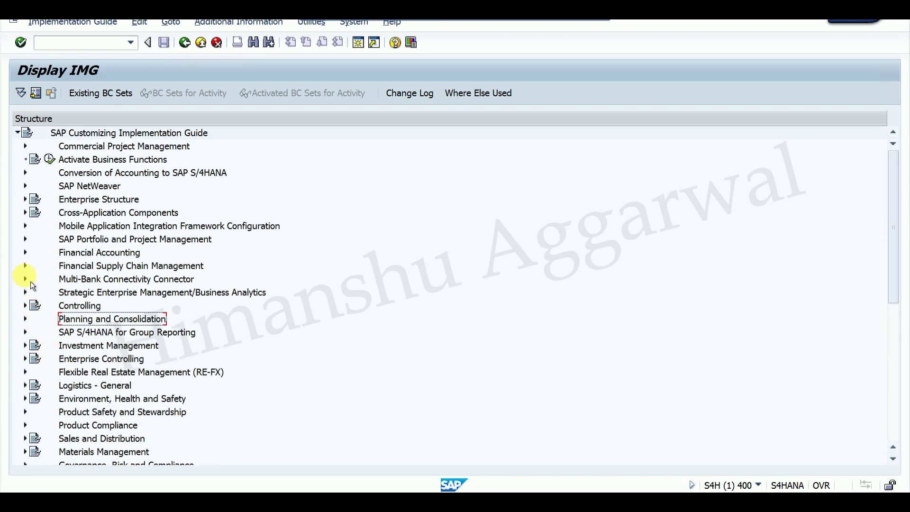
pyautogui.click(26, 253)
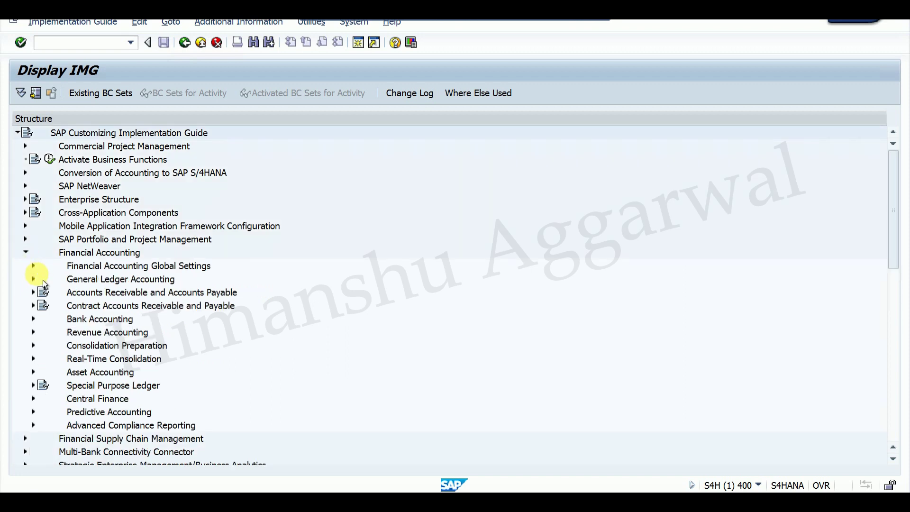
pyautogui.click(38, 266)
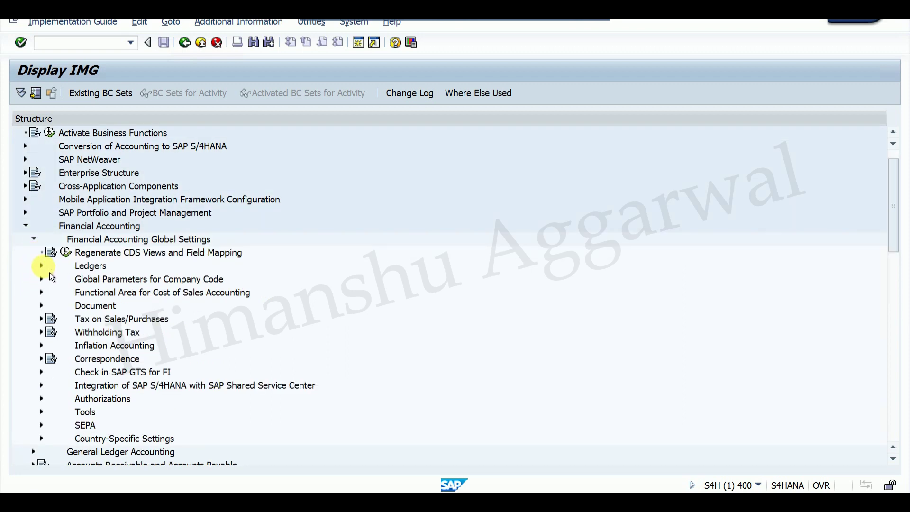
pyautogui.click(47, 271)
pyautogui.click(49, 292)
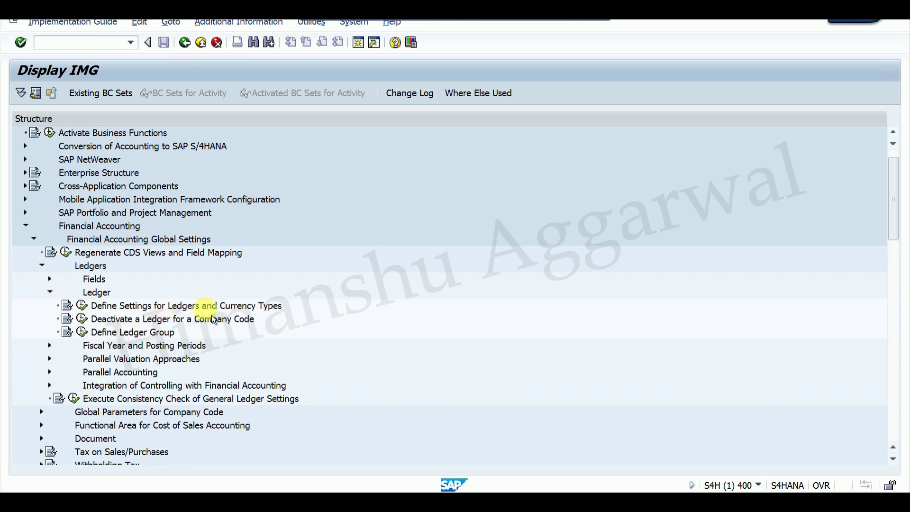
pyautogui.click(84, 307)
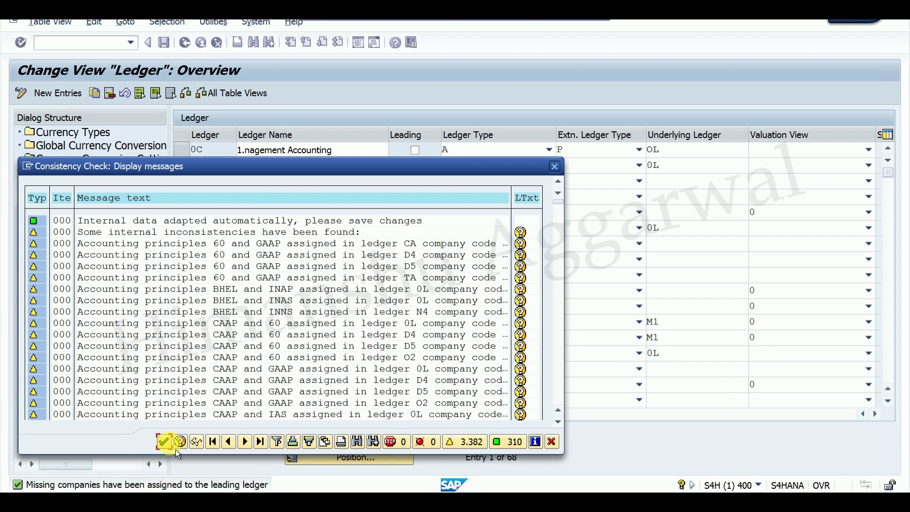
pyautogui.click(164, 441)
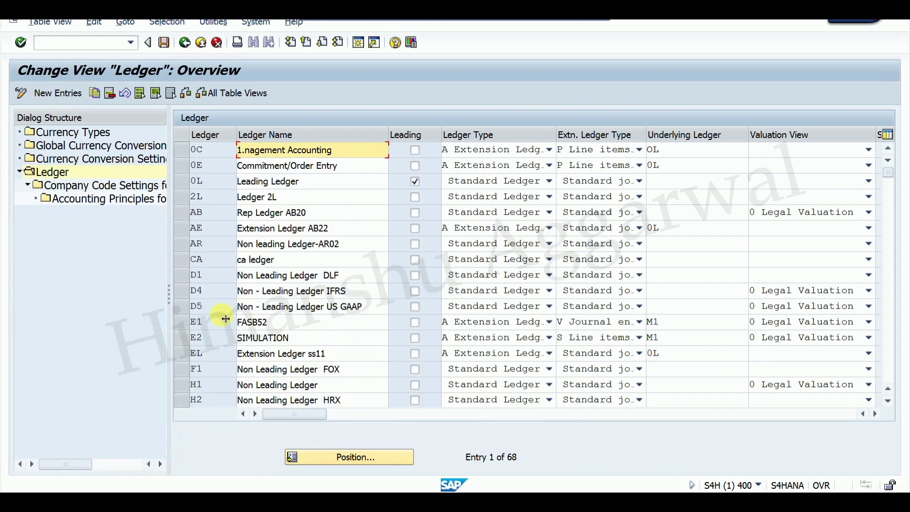
# Step: Open the company code settings of leading ledger 0L and examine the details for company code APEL
pyautogui.click(188, 184)
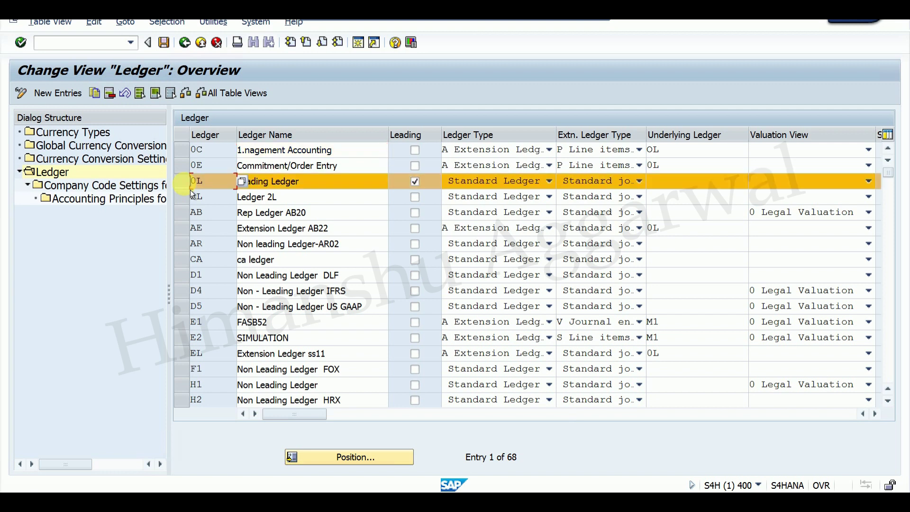
pyautogui.doubleClick(111, 185)
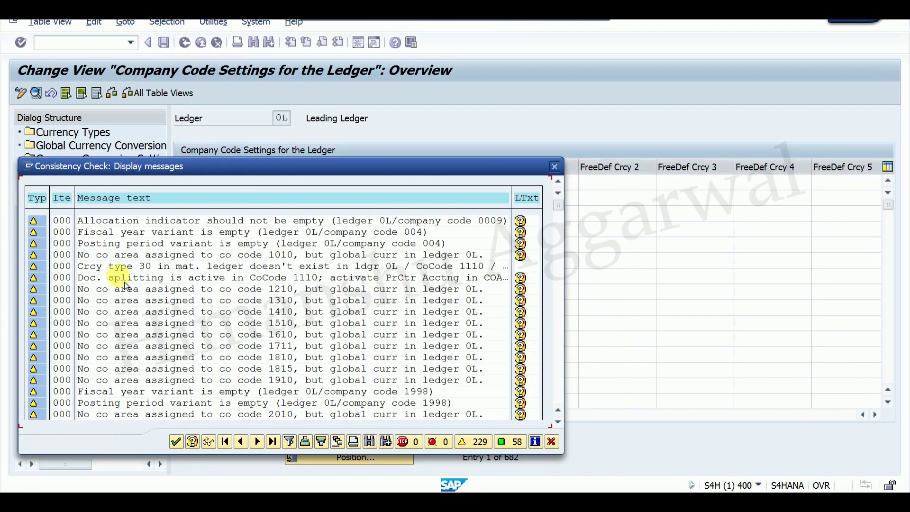
pyautogui.click(186, 447)
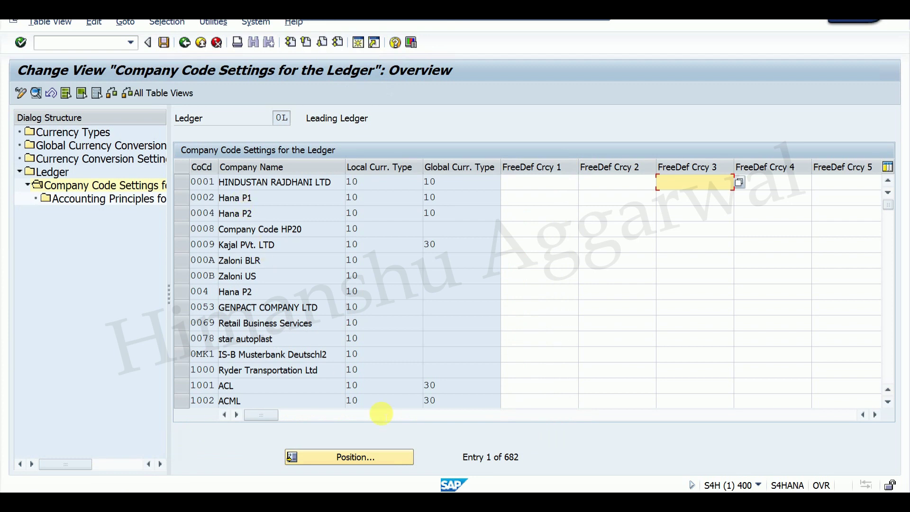
pyautogui.click(374, 466)
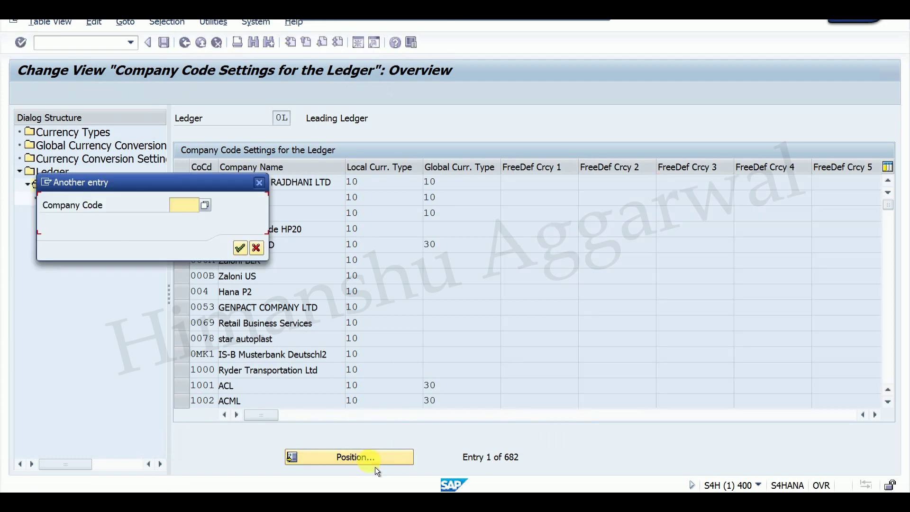
pyautogui.write('APEL')
pyautogui.press('Return')
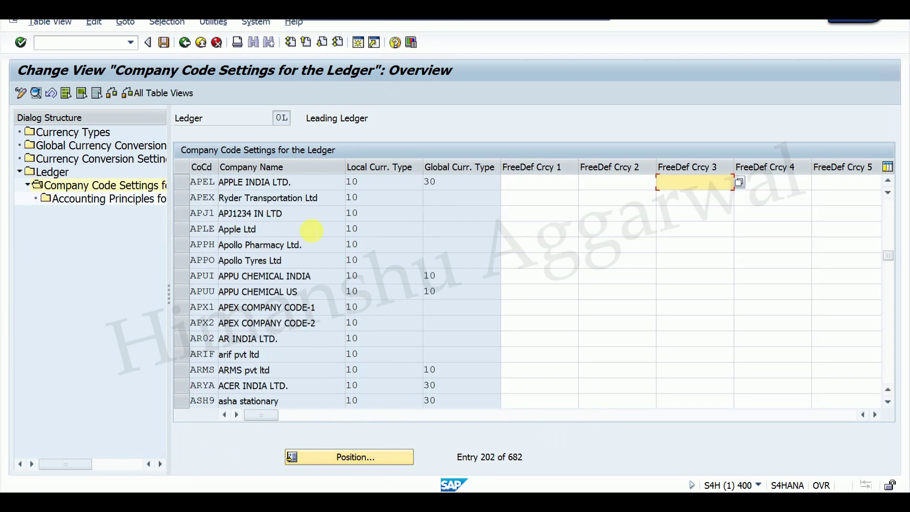
pyautogui.doubleClick(273, 183)
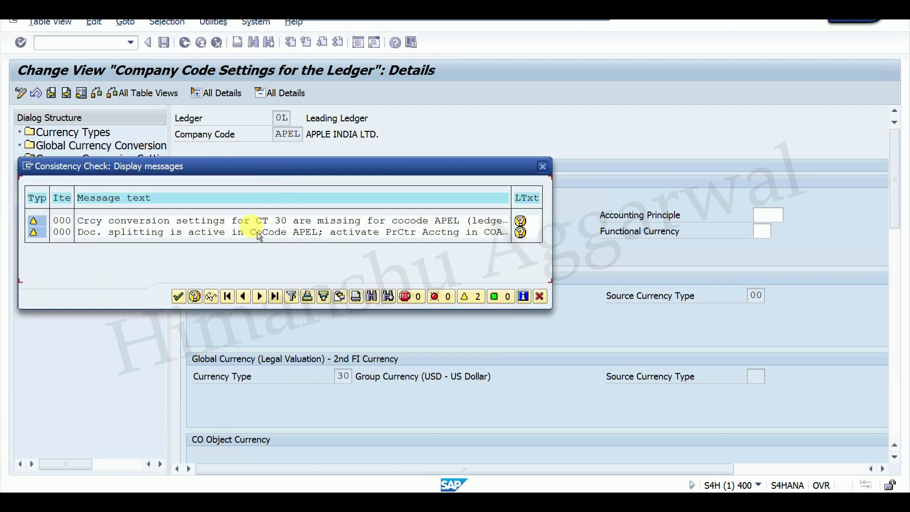
pyautogui.click(178, 296)
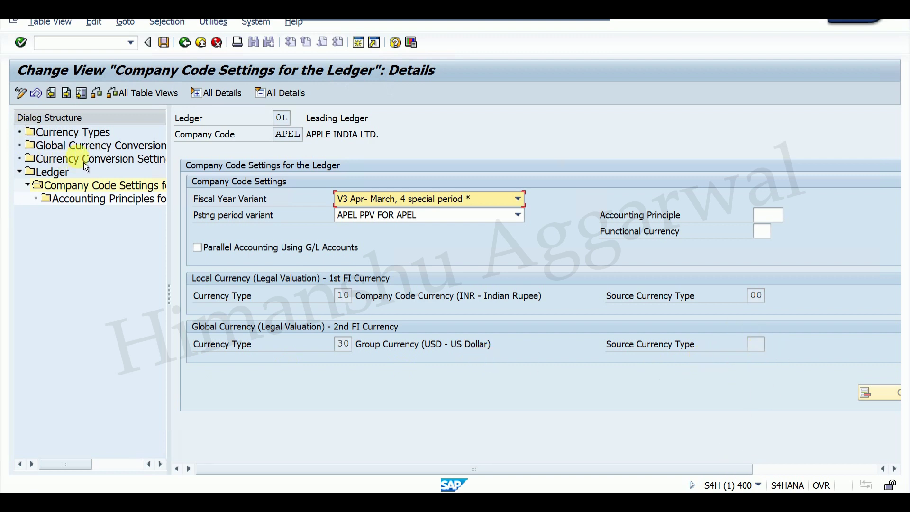
# Step: Copy the currency conversion settings of company code 0001, currency type 30, to company code APEL
pyautogui.click(96, 165)
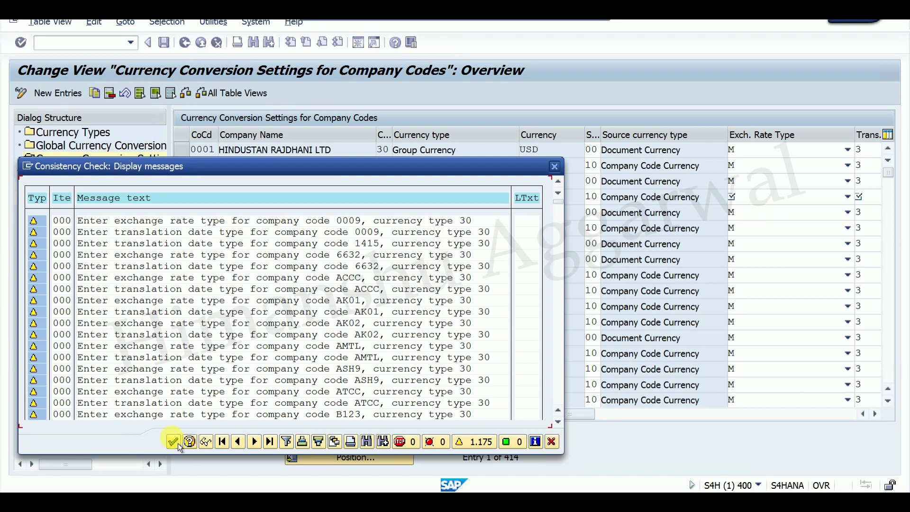
pyautogui.click(172, 441)
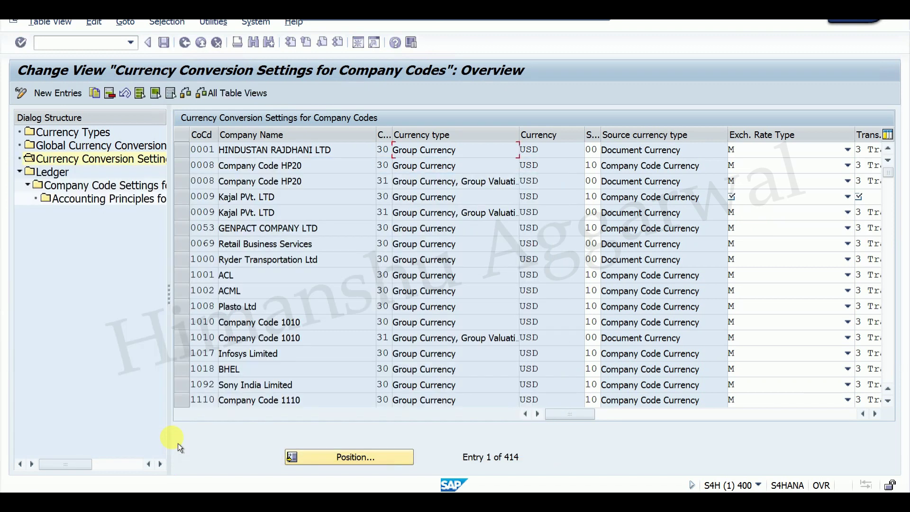
pyautogui.click(182, 151)
pyautogui.click(94, 93)
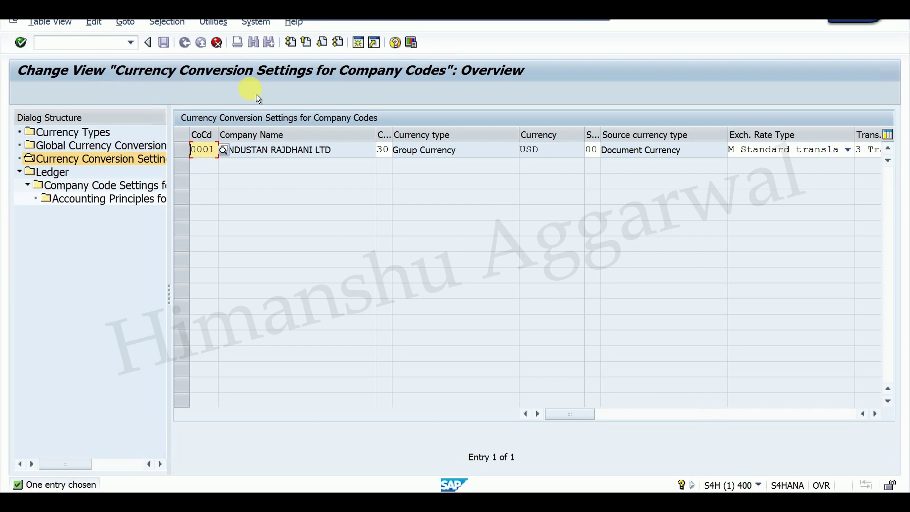
pyautogui.write('APEL')
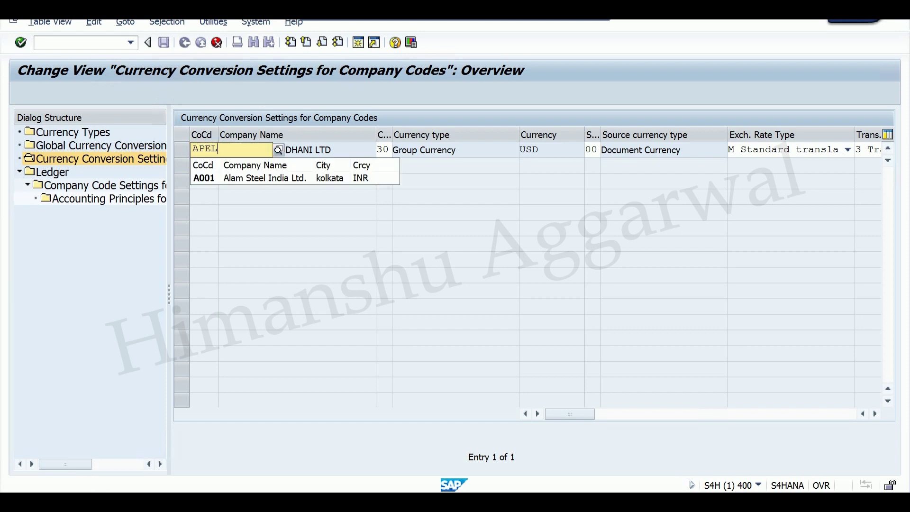
pyautogui.click(238, 182)
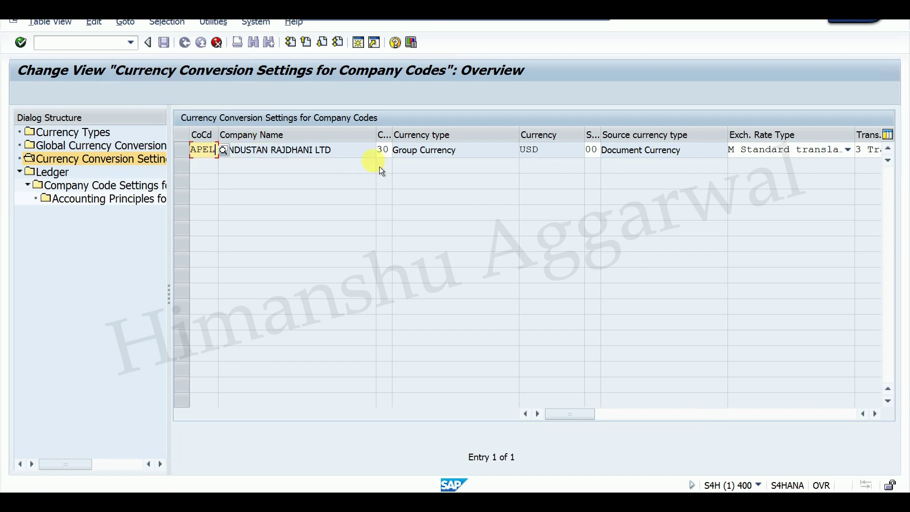
pyautogui.press('Return')
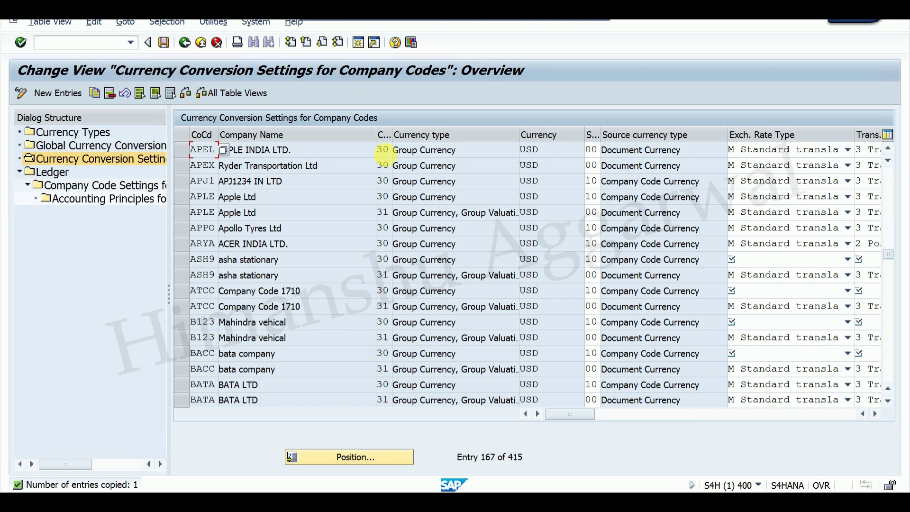
# Step: Set the source currency type of APEL's currency conversion entry to 10, company code currency, and save
pyautogui.click(591, 151)
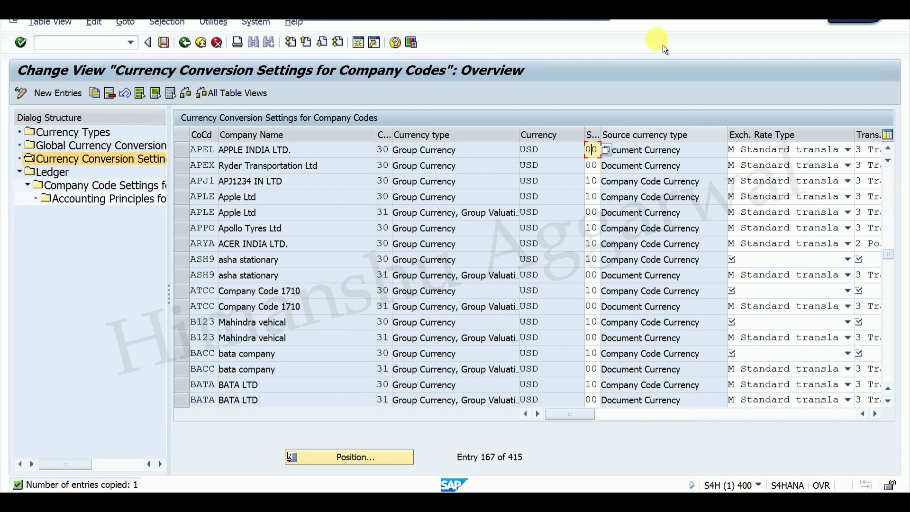
pyautogui.write('1')
pyautogui.press('Return')
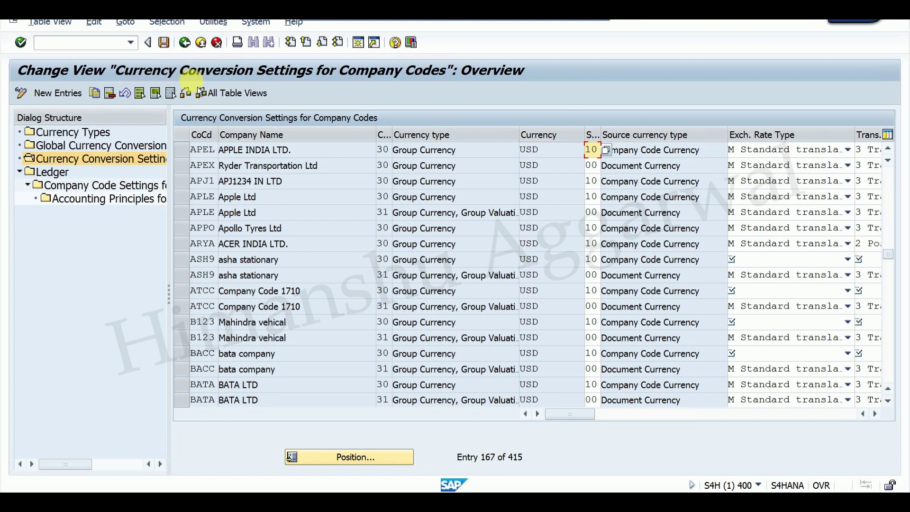
pyautogui.click(167, 45)
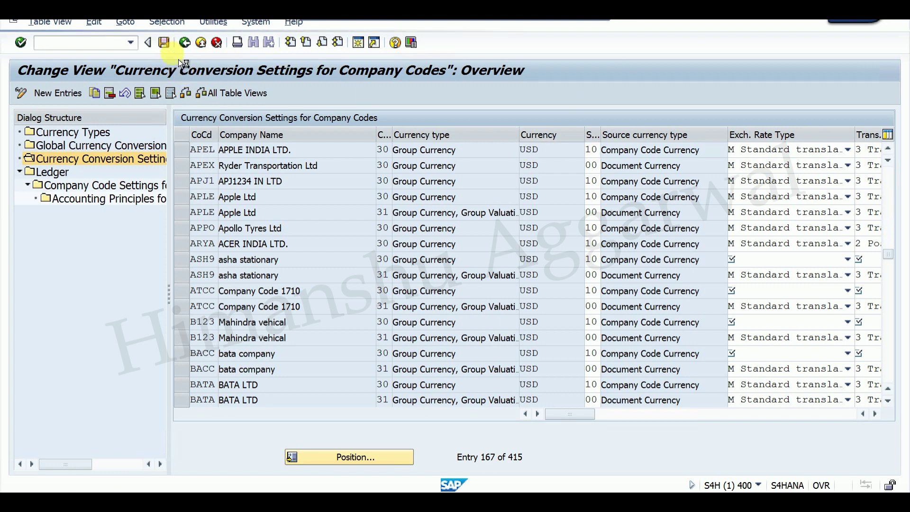
# Step: Reopen the company code settings of leading ledger 0L and review APEL's currency types, dismissing the consistency check messages
pyautogui.doubleClick(78, 190)
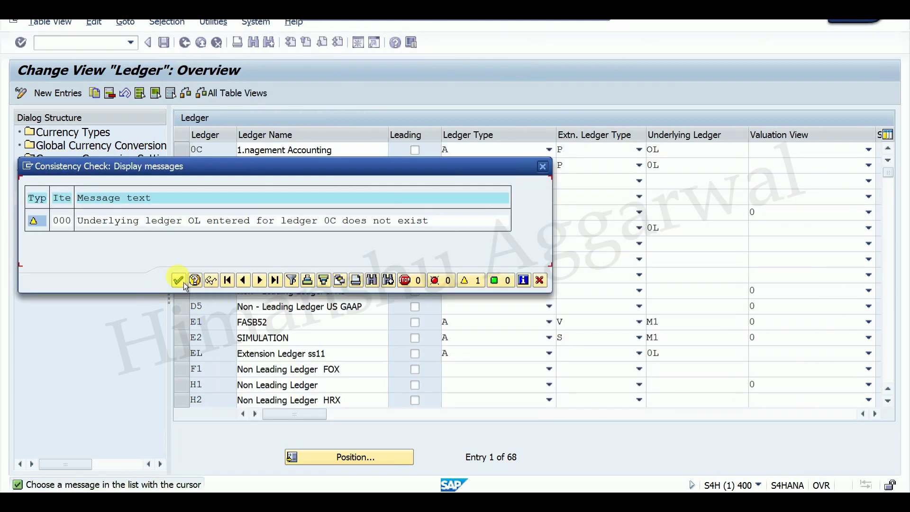
pyautogui.click(179, 280)
pyautogui.doubleClick(68, 186)
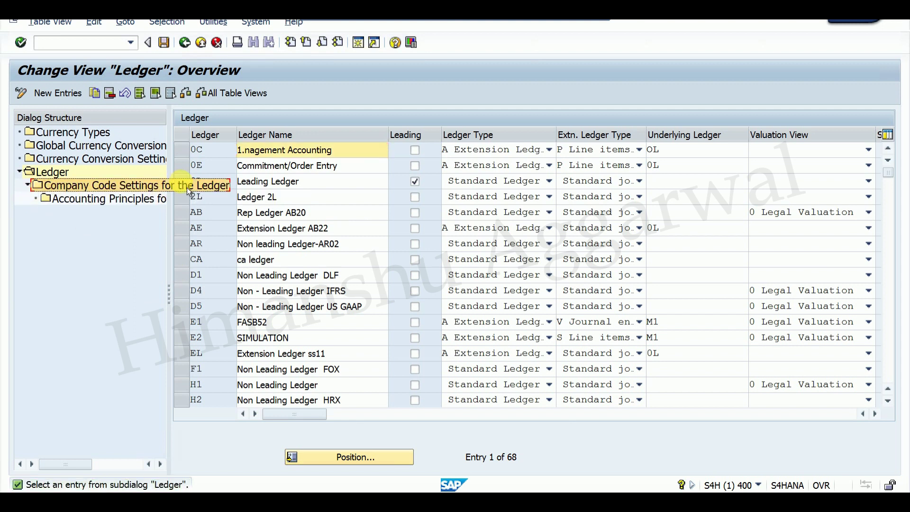
pyautogui.click(280, 181)
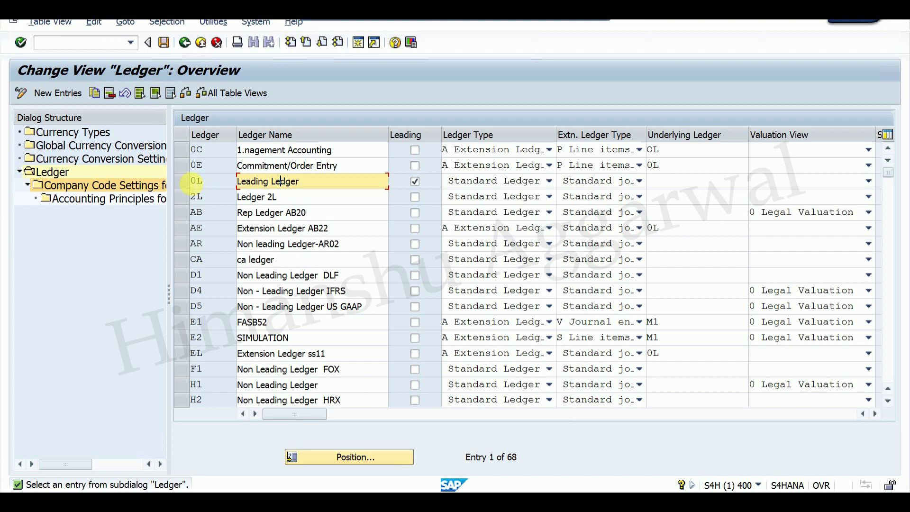
pyautogui.click(185, 181)
pyautogui.doubleClick(127, 185)
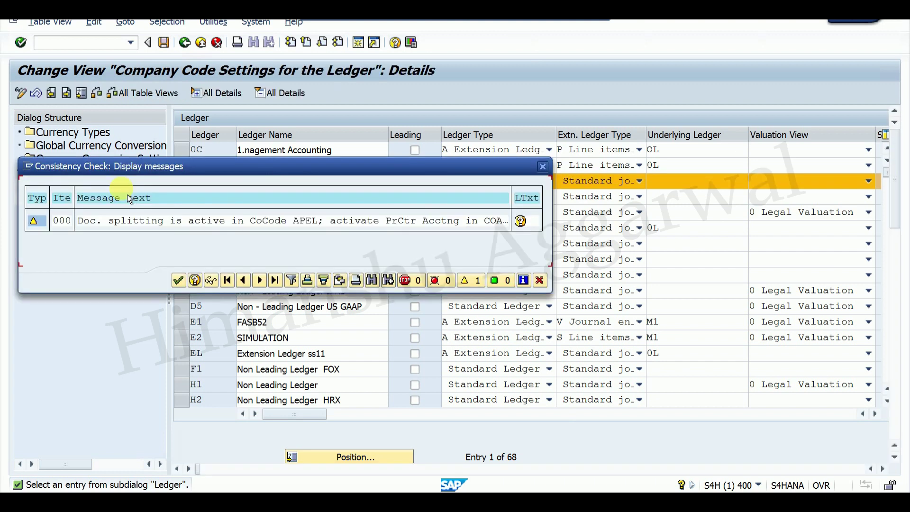
pyautogui.click(178, 280)
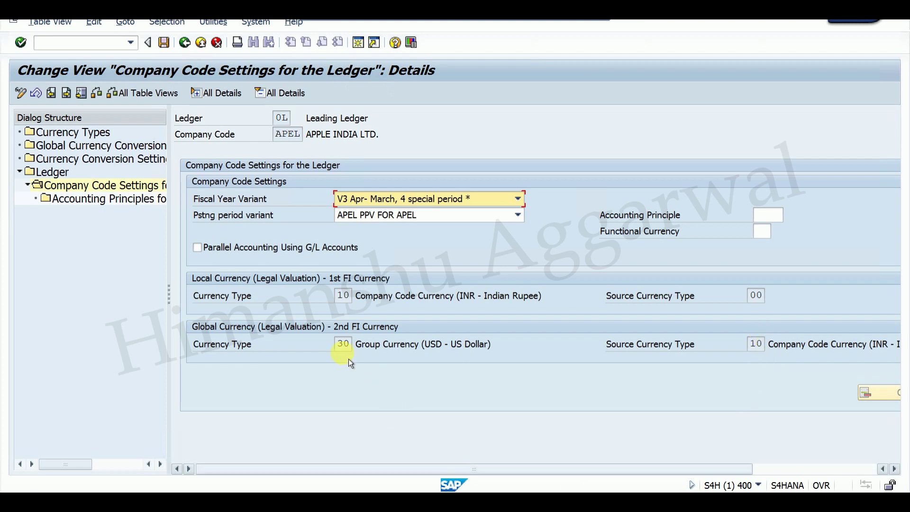
# Step: Return to the ledger overview, dismissing the consistency check messages, and start a new ledger entry
pyautogui.click(186, 44)
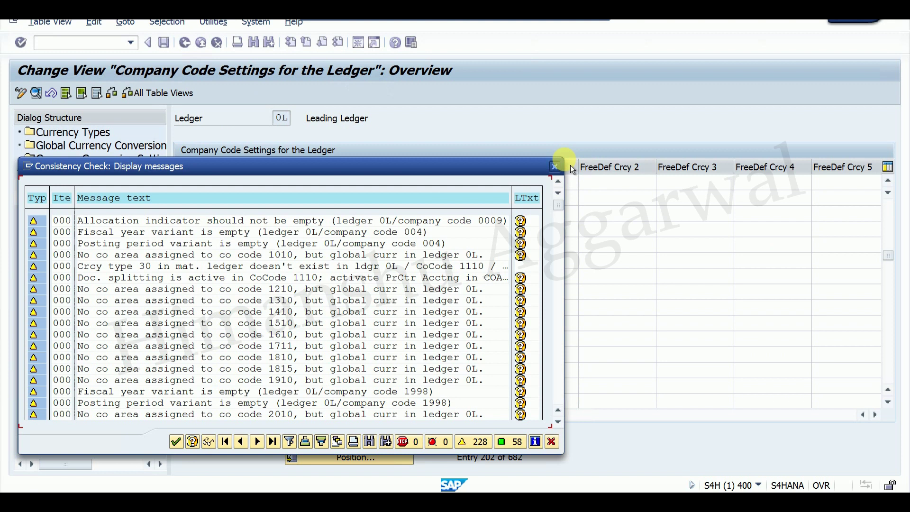
pyautogui.click(555, 166)
pyautogui.click(55, 175)
pyautogui.doubleClick(55, 175)
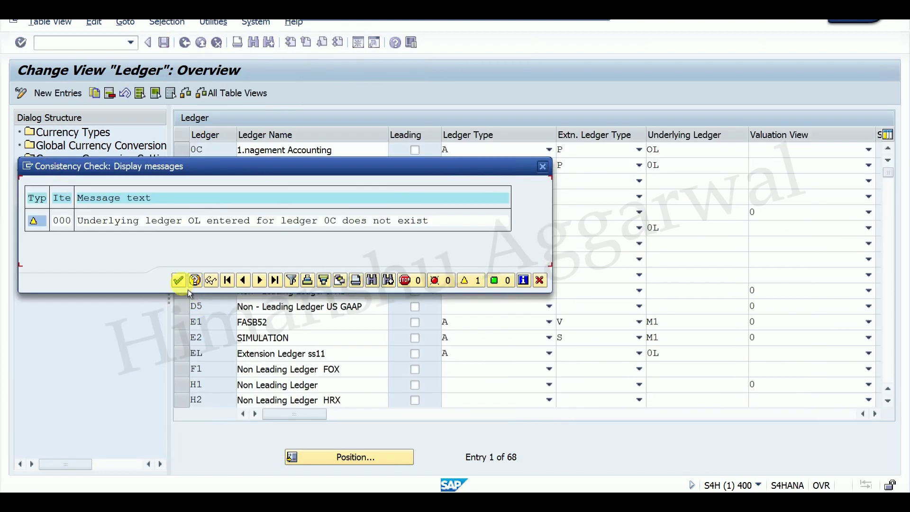
pyautogui.click(178, 280)
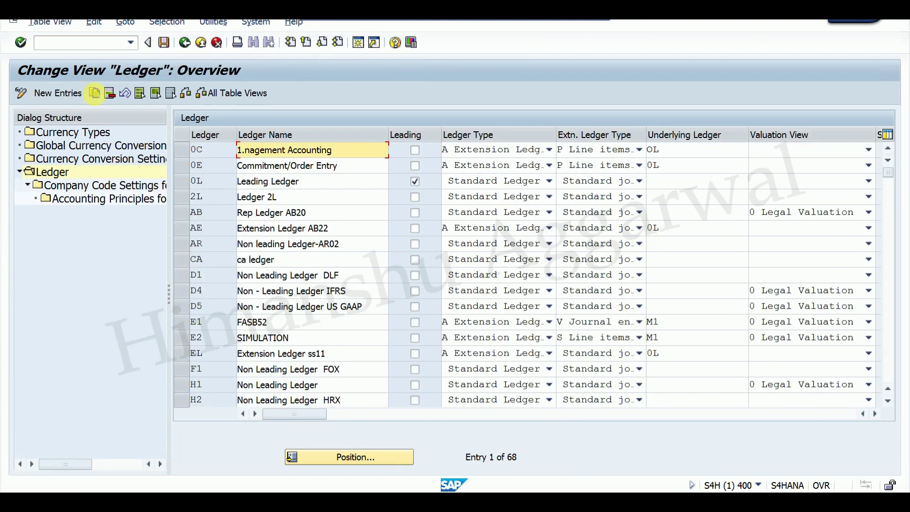
pyautogui.click(59, 94)
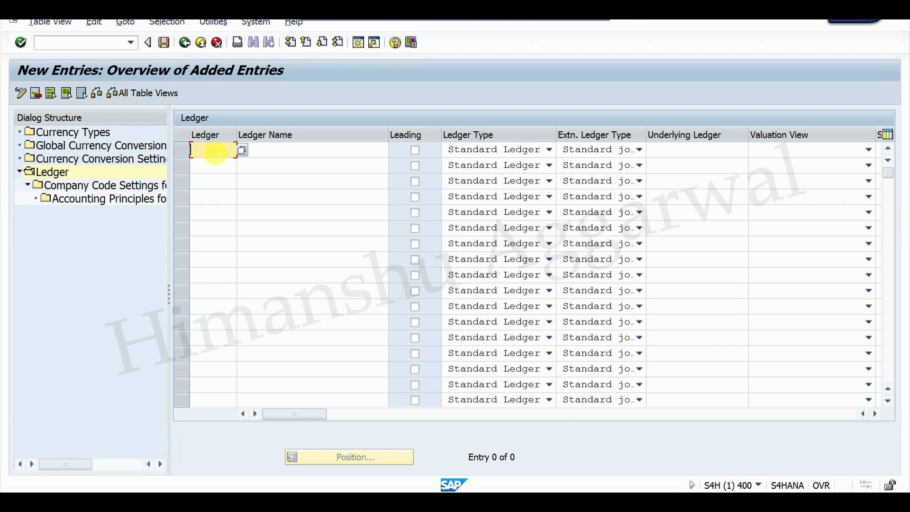
# Step: Try AE as the ID of the new ledger and replace it with A9
pyautogui.press('Tab')
pyautogui.write('E')
pyautogui.press('Tab')
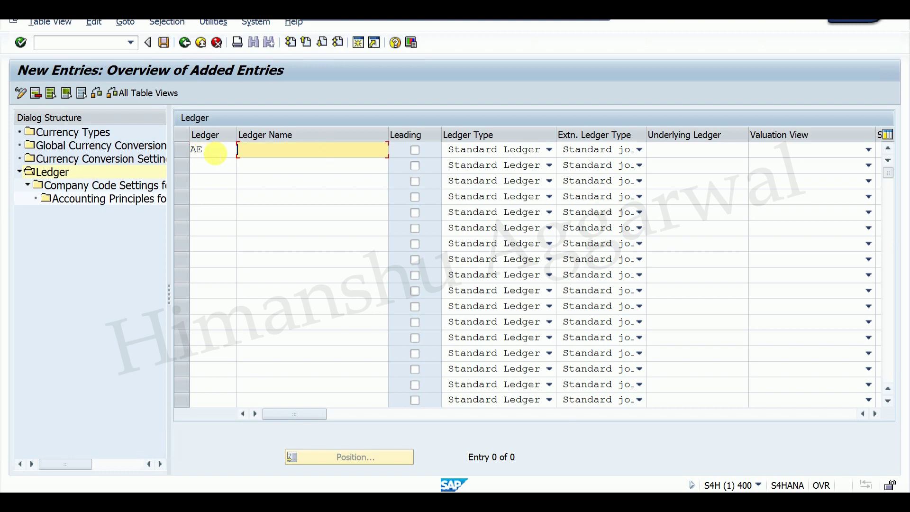
pyautogui.press('Return')
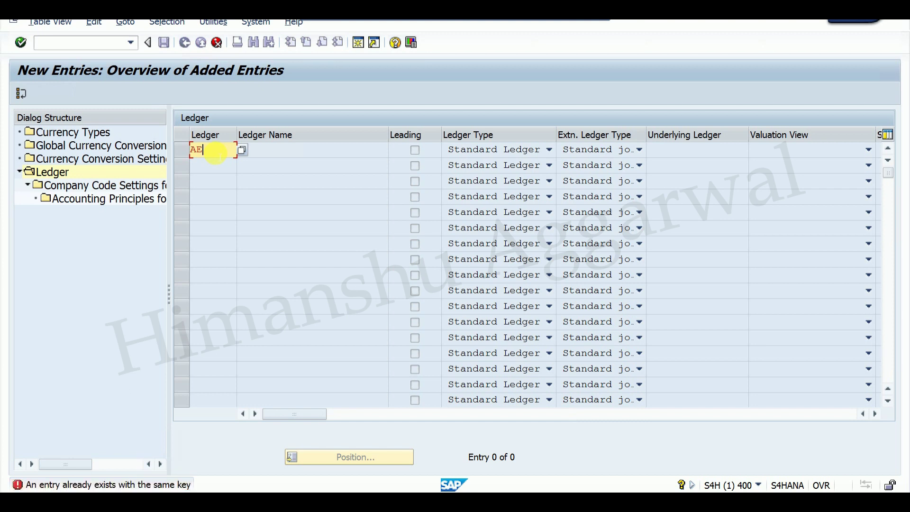
pyautogui.press('BackSpace')
pyautogui.write('9')
pyautogui.press('Return')
# Step: Name the new ledger "Non Leading Ledger for APLE" and save it
pyautogui.click(290, 152)
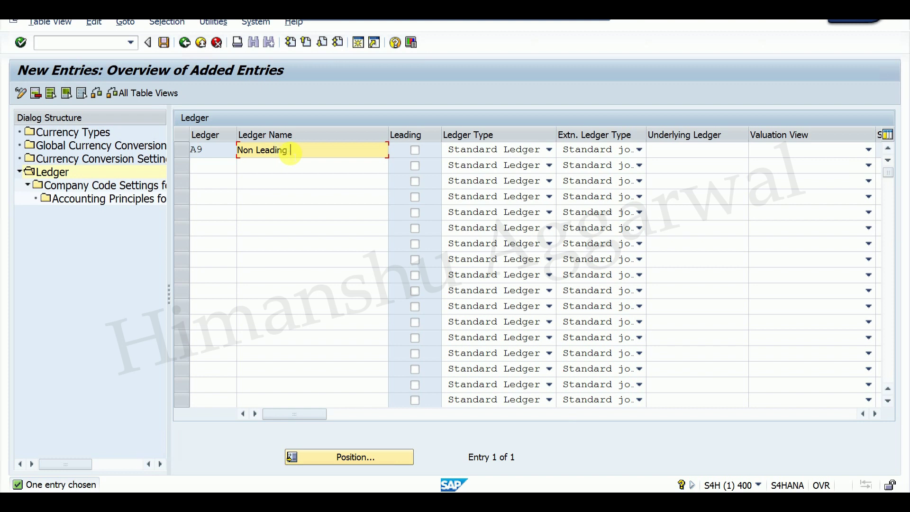
pyautogui.write('Non Leading Ledger for AP')
pyautogui.write('LE')
pyautogui.press('Return')
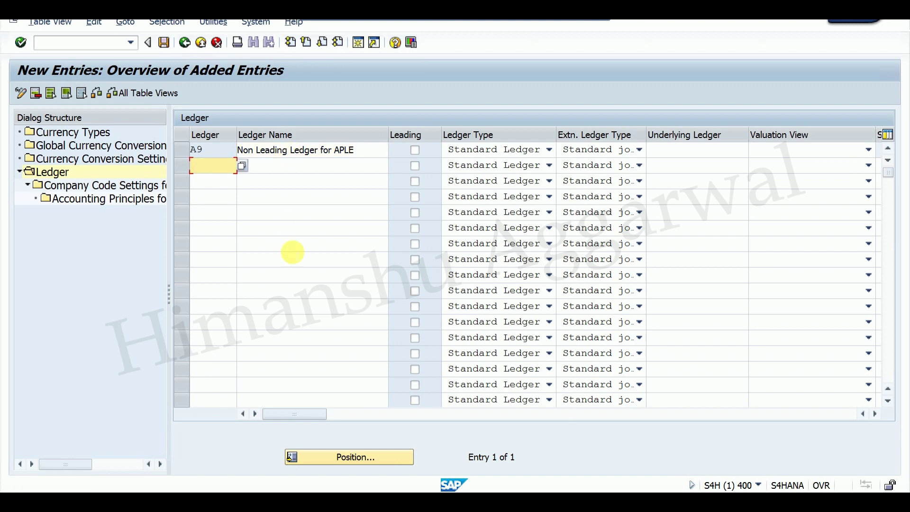
pyautogui.click(165, 45)
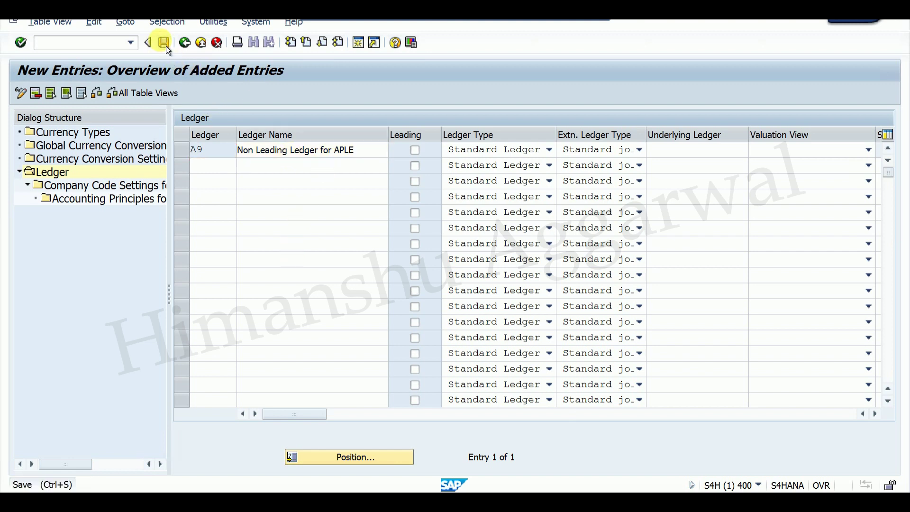
# Step: Add company code APEL to the company code settings of ledger A9, save, and return to the implementation guide
pyautogui.click(191, 158)
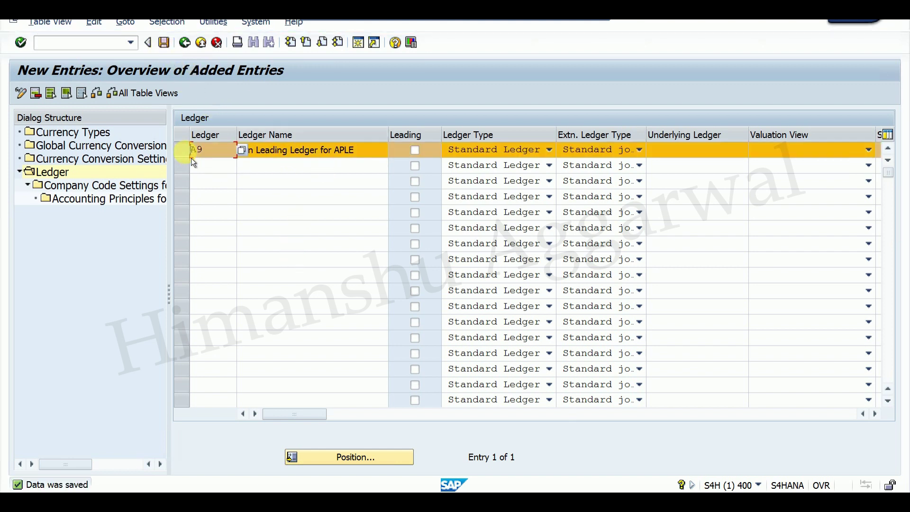
pyautogui.doubleClick(114, 189)
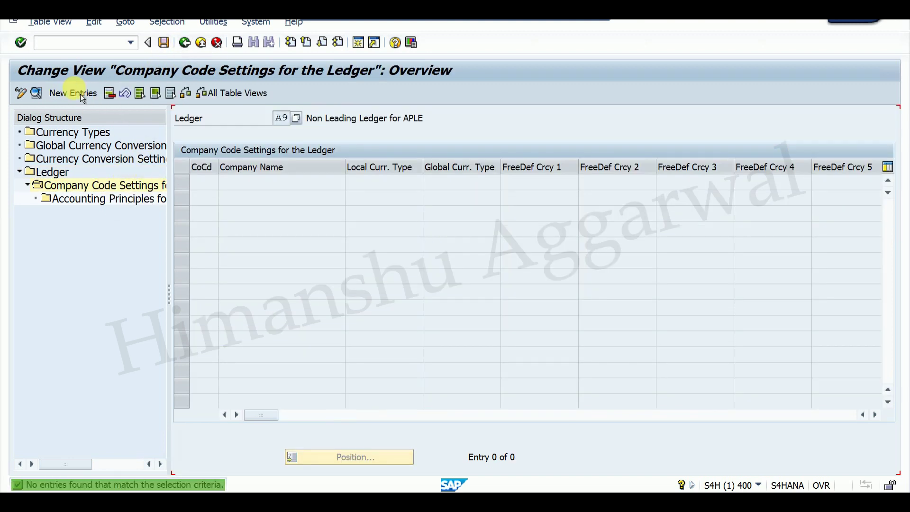
pyautogui.click(81, 94)
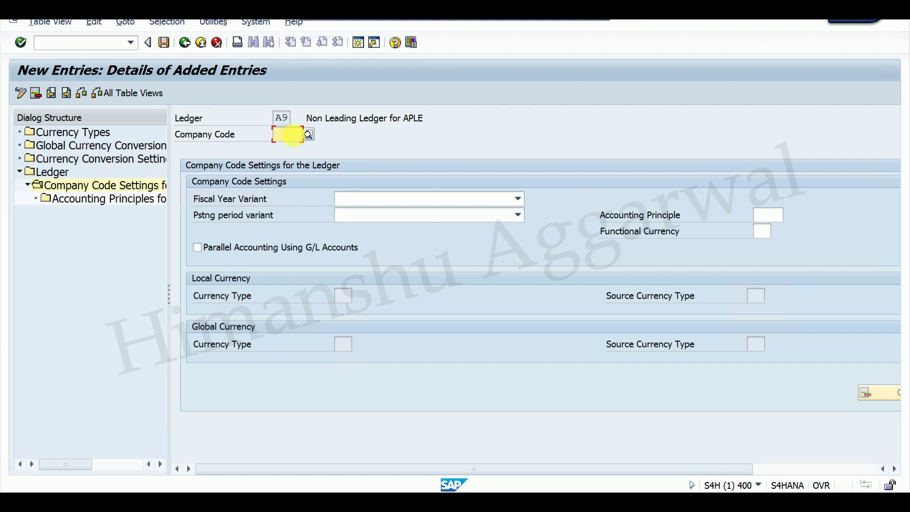
pyautogui.write('A')
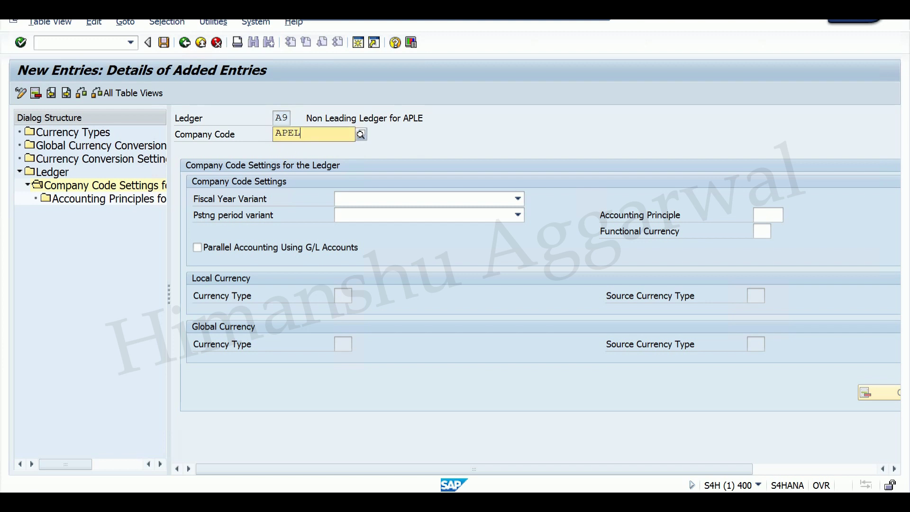
pyautogui.write('PEL')
pyautogui.press('Return')
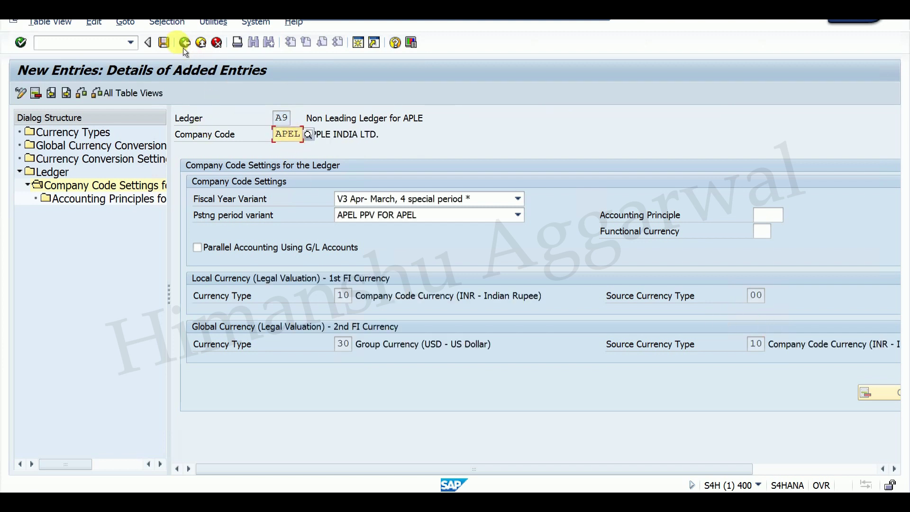
pyautogui.click(163, 42)
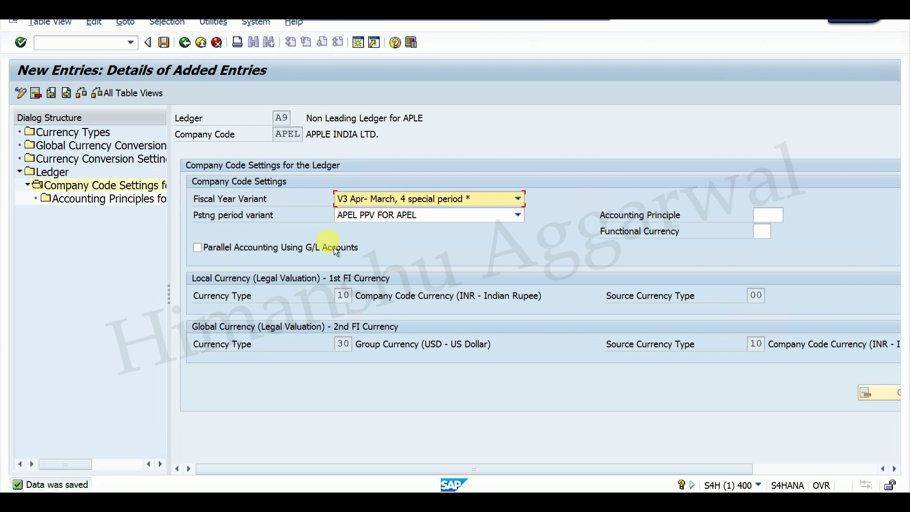
pyautogui.click(192, 47)
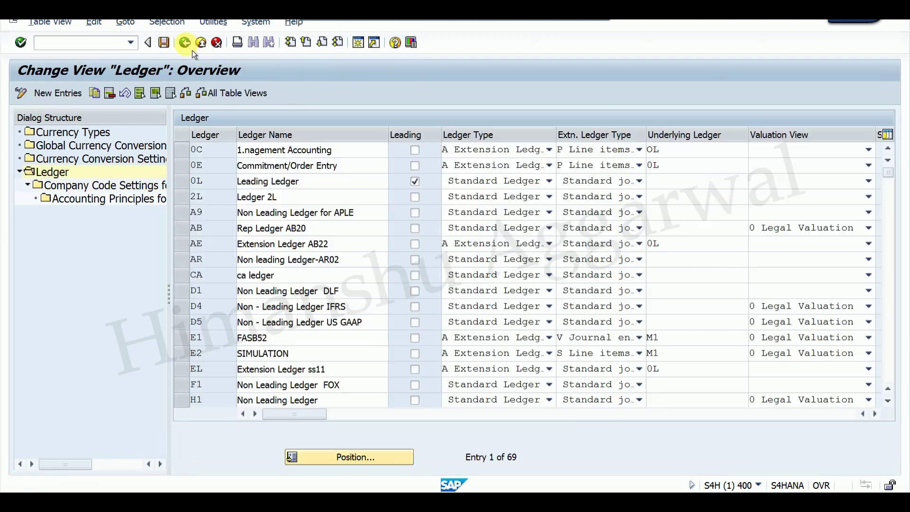
pyautogui.click(192, 50)
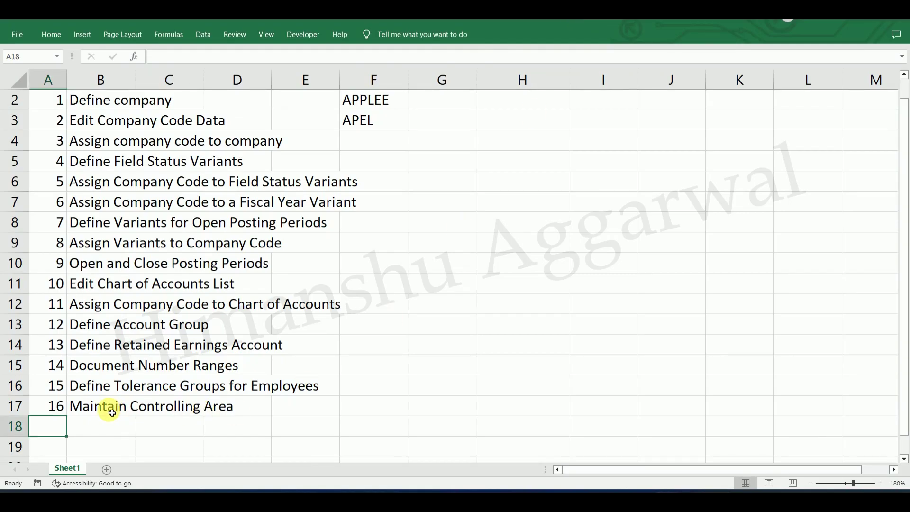
# Step: Switch to Excel and record step 17, "Define Settings for Ledgers and Currency Types", in row 18, dismissing the file save prompt
pyautogui.click(108, 425)
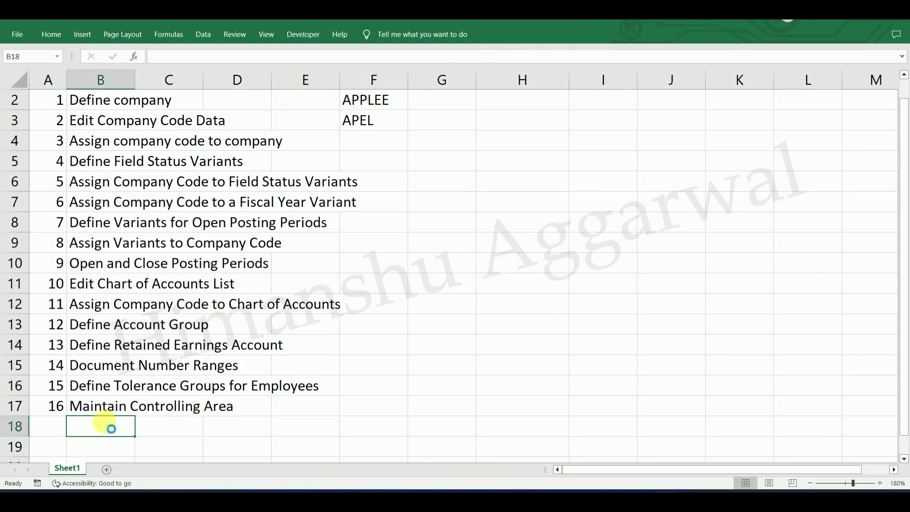
pyautogui.write('Define Settings for Ledgers and Currency Types')
pyautogui.click(57, 426)
pyautogui.write('17')
pyautogui.press('Return')
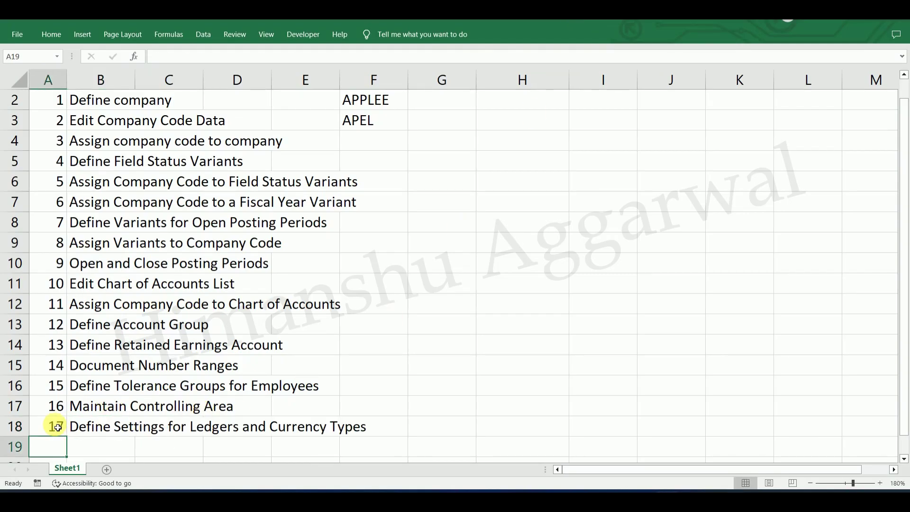
pyautogui.hotkey('ctrl', 's')
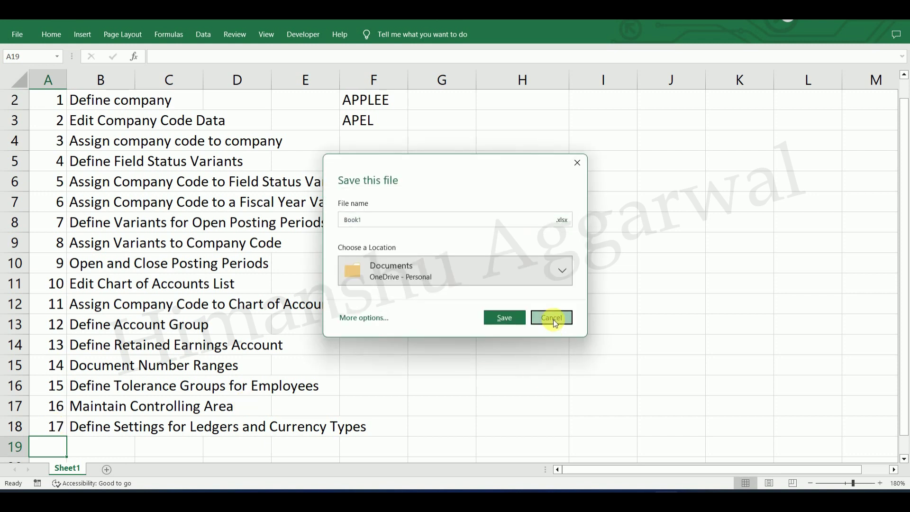
pyautogui.click(550, 317)
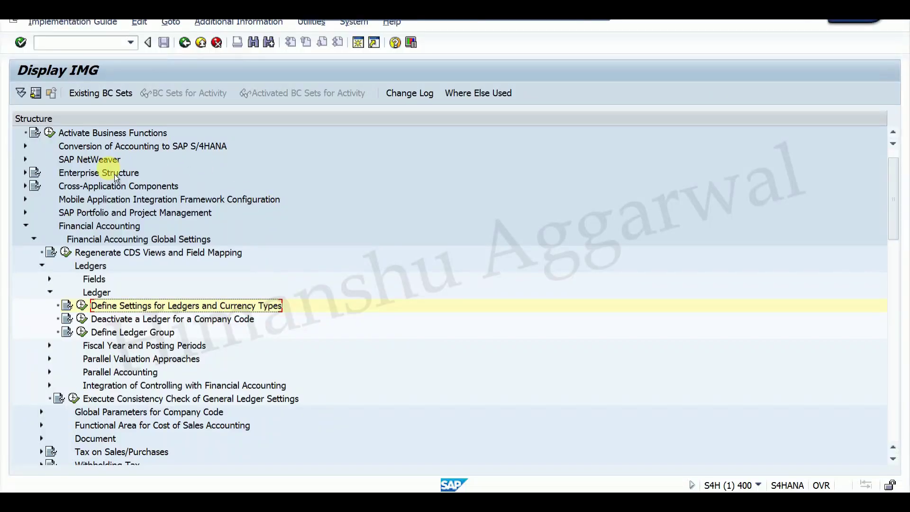
# Step: Switch to SAP and open transaction SE16N in a new session
pyautogui.click(360, 44)
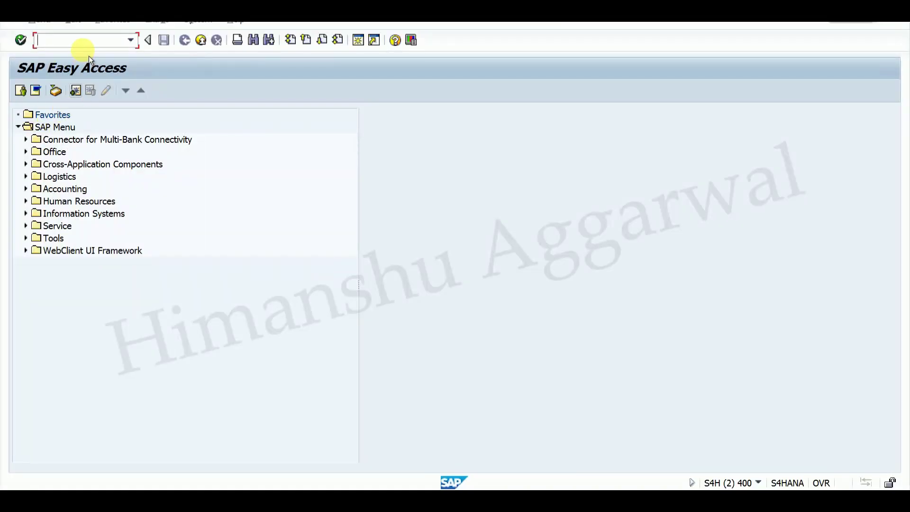
pyautogui.write('SE16N')
pyautogui.press('Return')
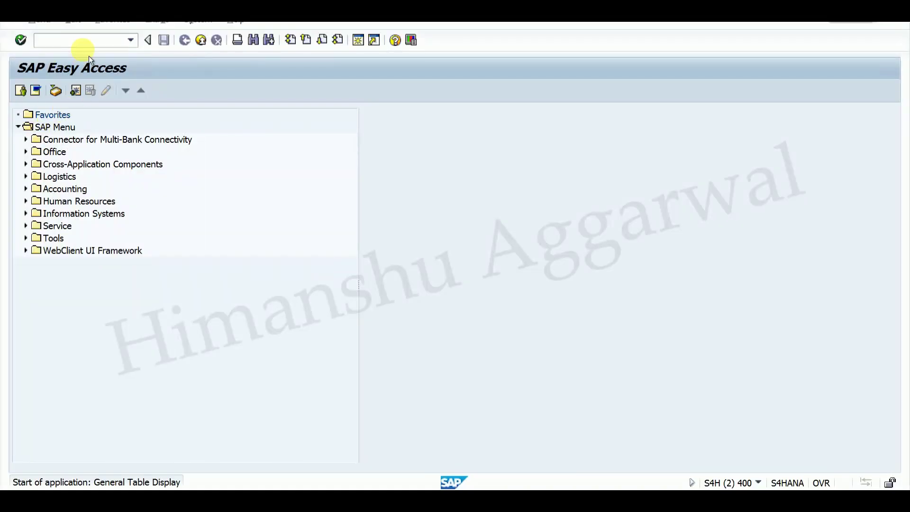
# Step: Display the entries of table FINSV_F4_LDBUKRS without any selection criteria
pyautogui.click(259, 121)
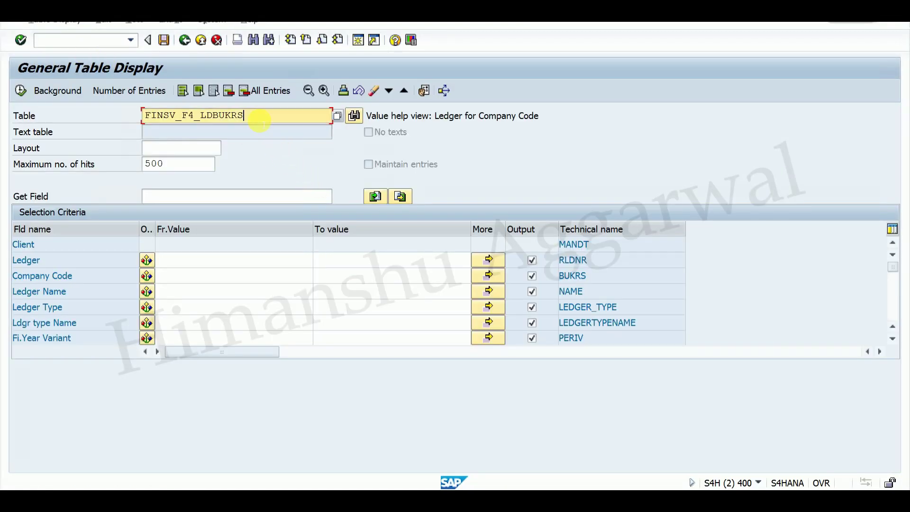
pyautogui.press('BackSpace')
pyautogui.press('BackSpace')
pyautogui.press('BackSpace')
pyautogui.press('BackSpace')
pyautogui.press('BackSpace')
pyautogui.press('BackSpace')
pyautogui.press('BackSpace')
pyautogui.press('BackSpace')
pyautogui.press('BackSpace')
pyautogui.press('BackSpace')
pyautogui.press('BackSpace')
pyautogui.press('BackSpace')
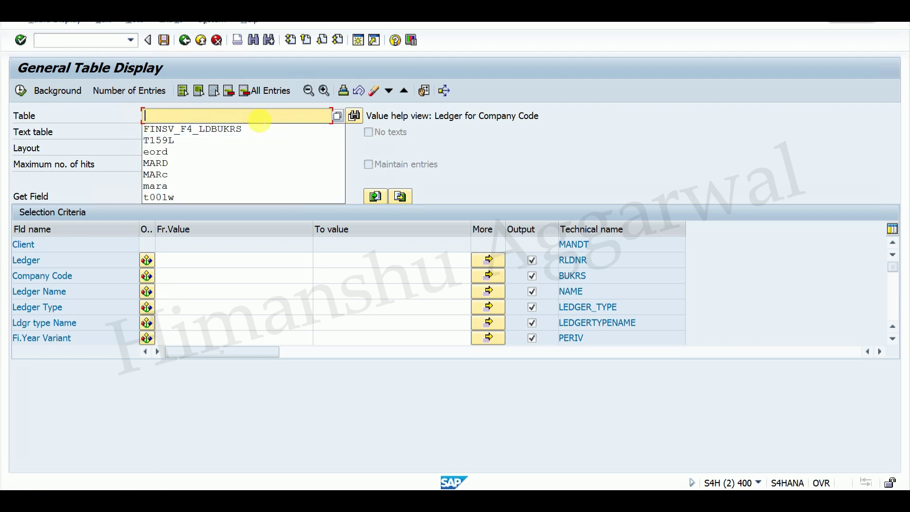
pyautogui.click(198, 129)
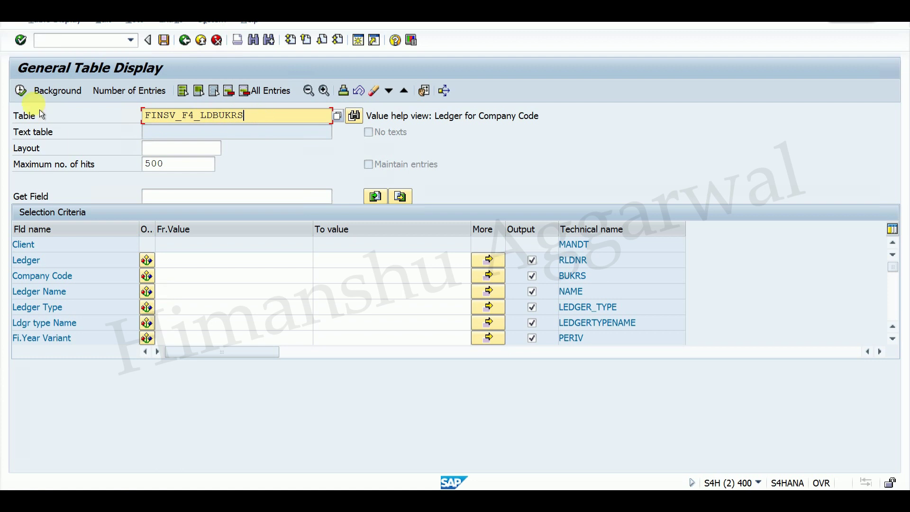
pyautogui.click(21, 92)
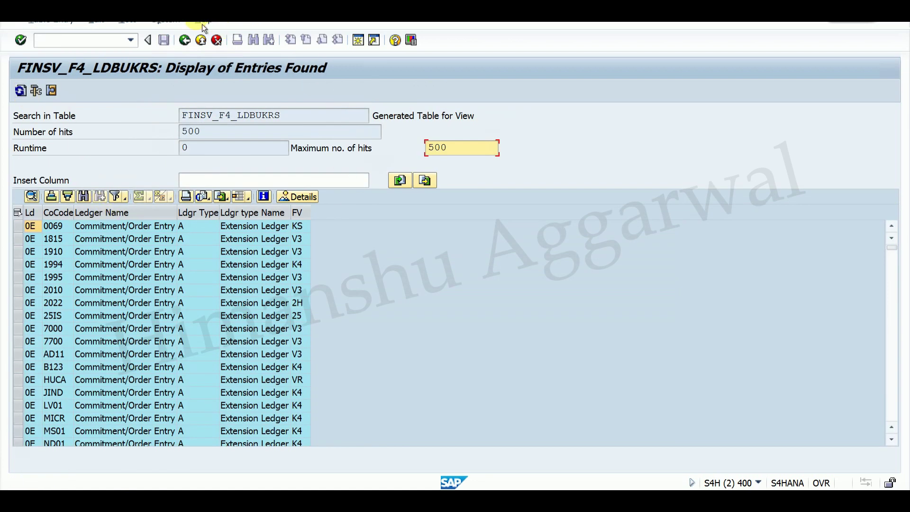
# Step: Return to the selection criteria and display only the table entries for company code APEL
pyautogui.click(185, 41)
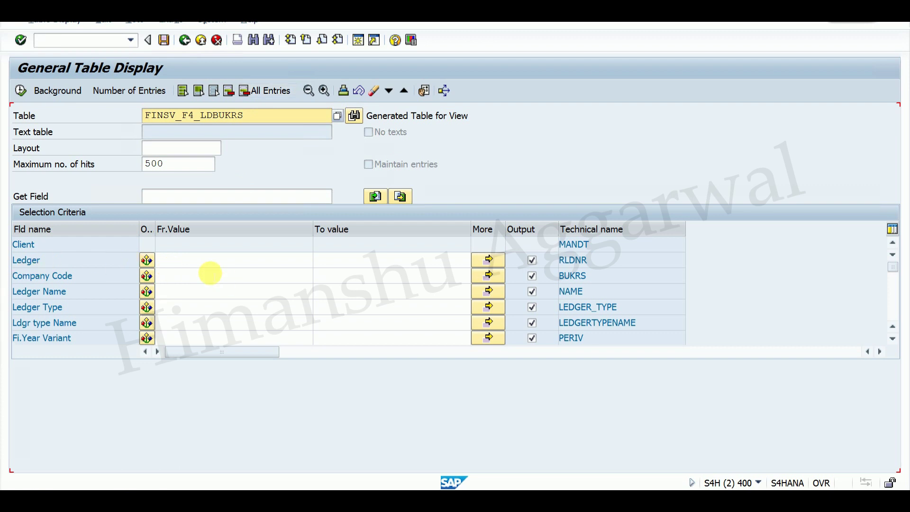
pyautogui.click(210, 273)
pyautogui.write('APEL')
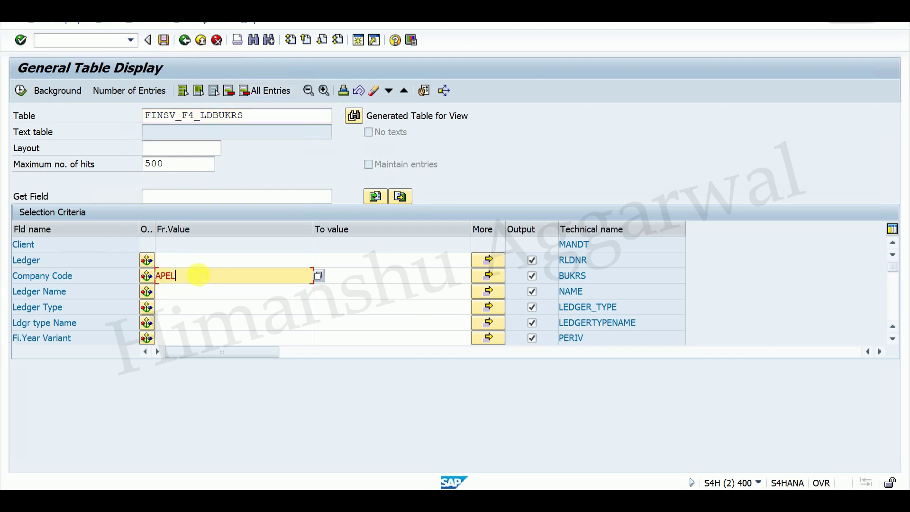
pyautogui.click(21, 91)
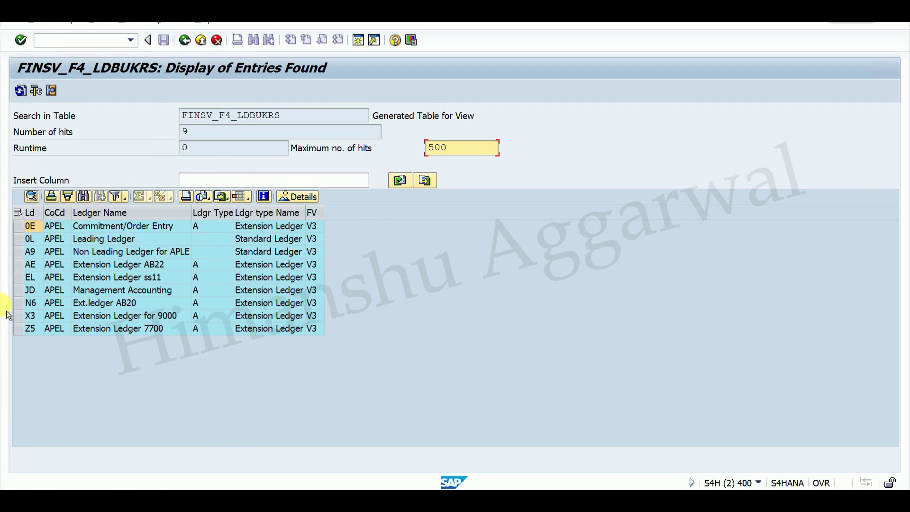
# Step: Review the ledgers assigned to company code APEL in the displayed table entries, comparing the standard ledgers with the extension ledgers
pyautogui.click(29, 240)
pyautogui.click(18, 251)
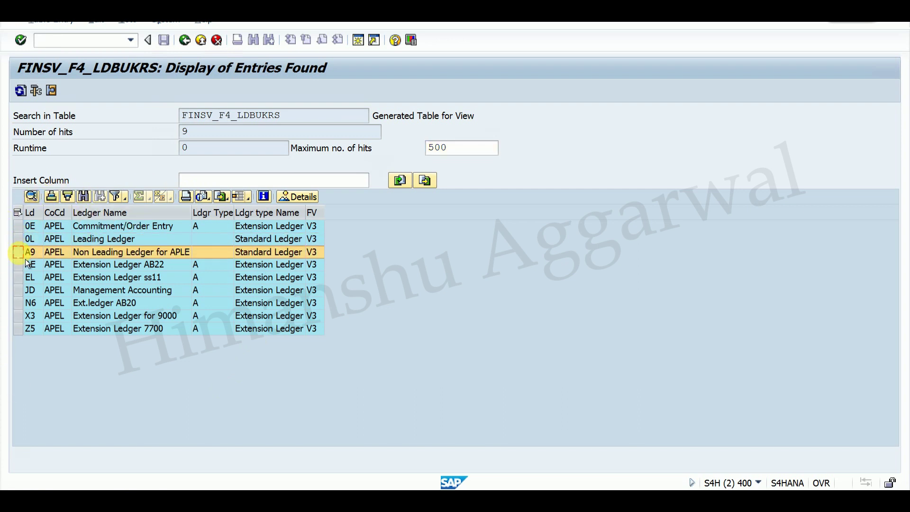
pyautogui.click(17, 227)
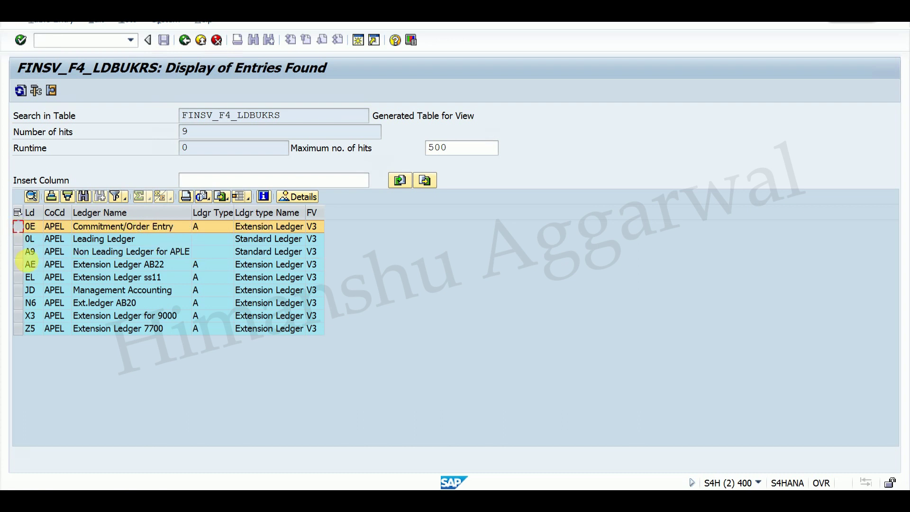
pyautogui.click(17, 264)
pyautogui.click(18, 278)
pyautogui.click(18, 290)
pyautogui.click(17, 303)
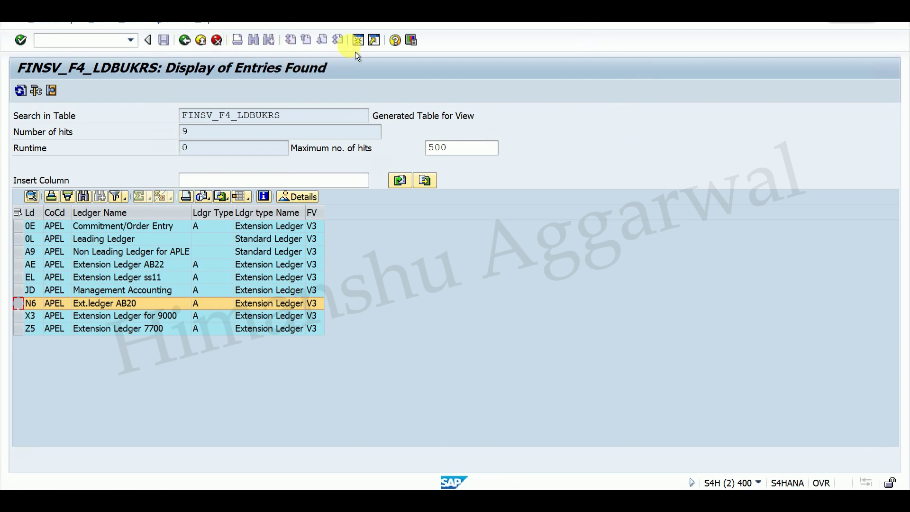
# Step: Switch to the ledger configuration session, view the company code settings of ledger 0C, and return to the ledger overview
pyautogui.moveTo(196, 489)
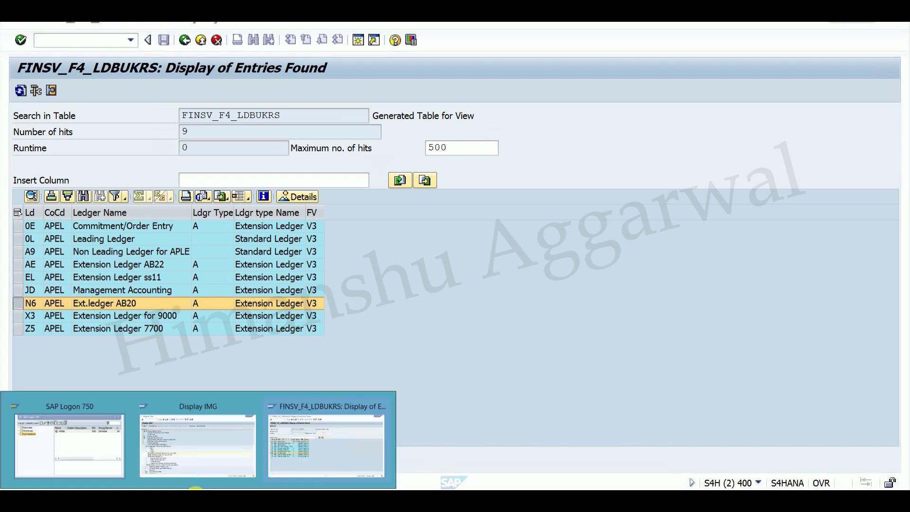
pyautogui.click(210, 462)
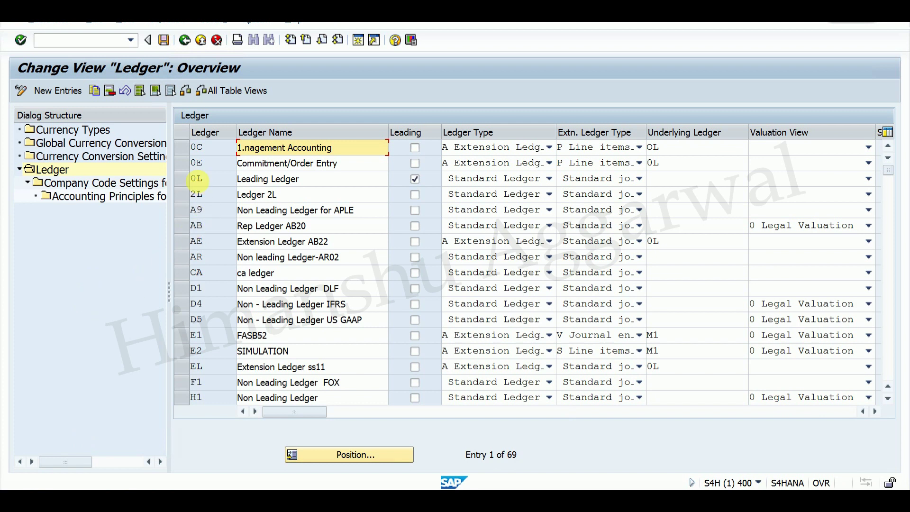
pyautogui.click(186, 158)
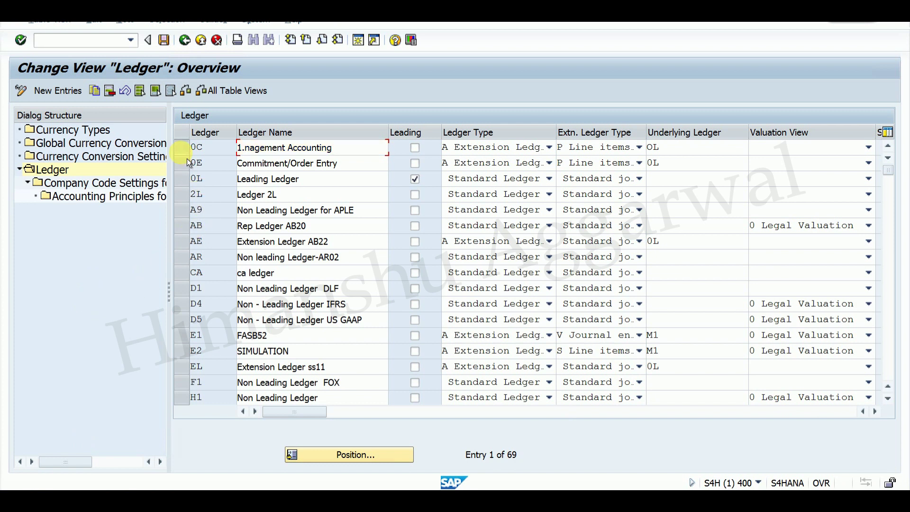
pyautogui.doubleClick(92, 185)
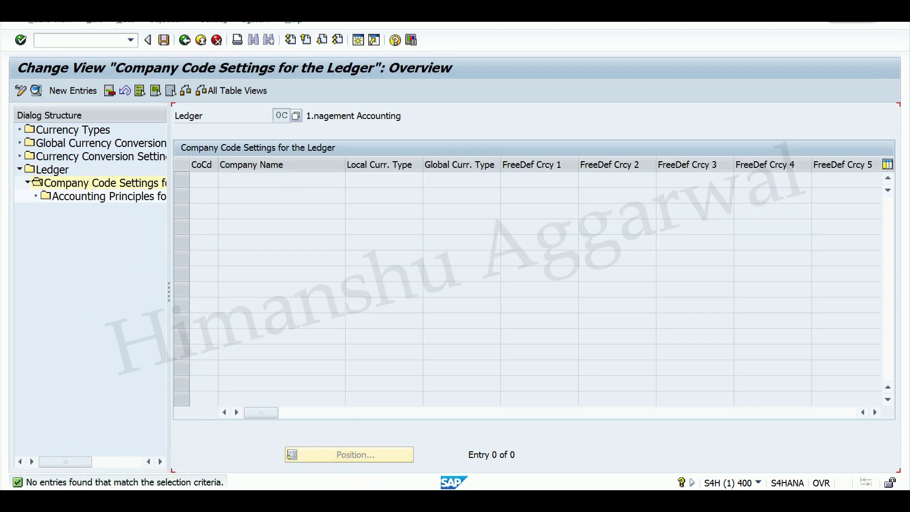
pyautogui.click(192, 41)
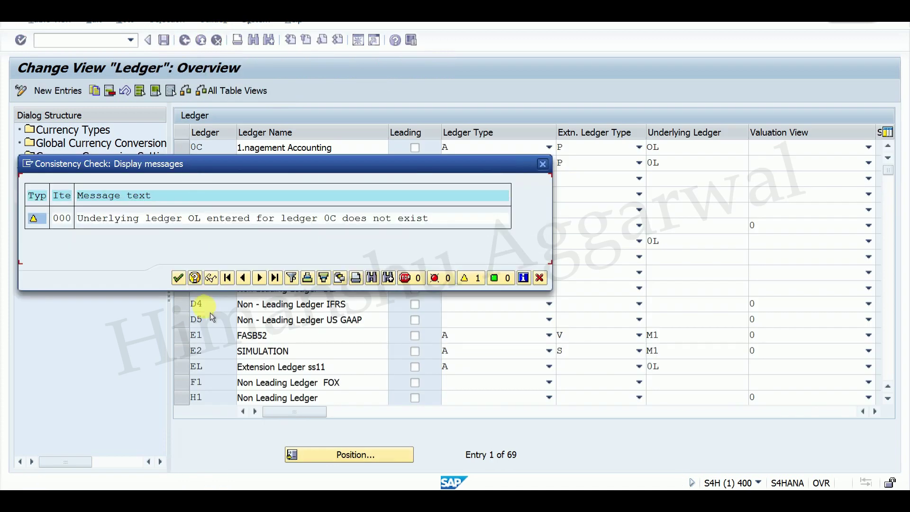
pyautogui.click(178, 278)
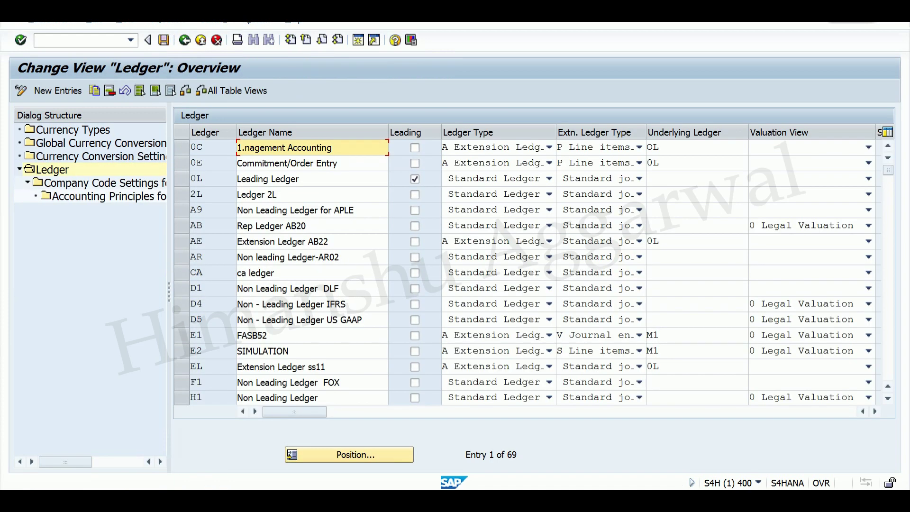
# Step: Check the APEL ledger list in the other session, and open the company code settings of ledger 0E, Commitment/Order Entry
pyautogui.moveTo(244, 499)
pyautogui.click(326, 438)
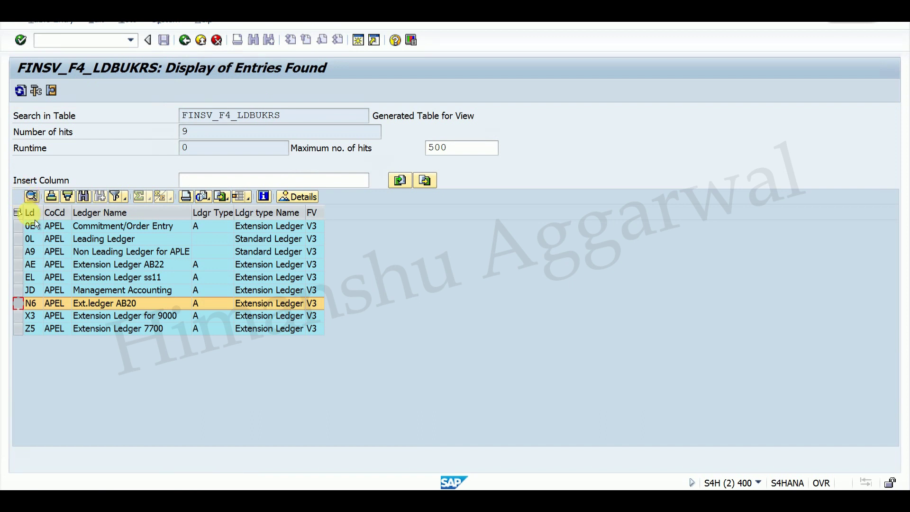
pyautogui.moveTo(191, 489)
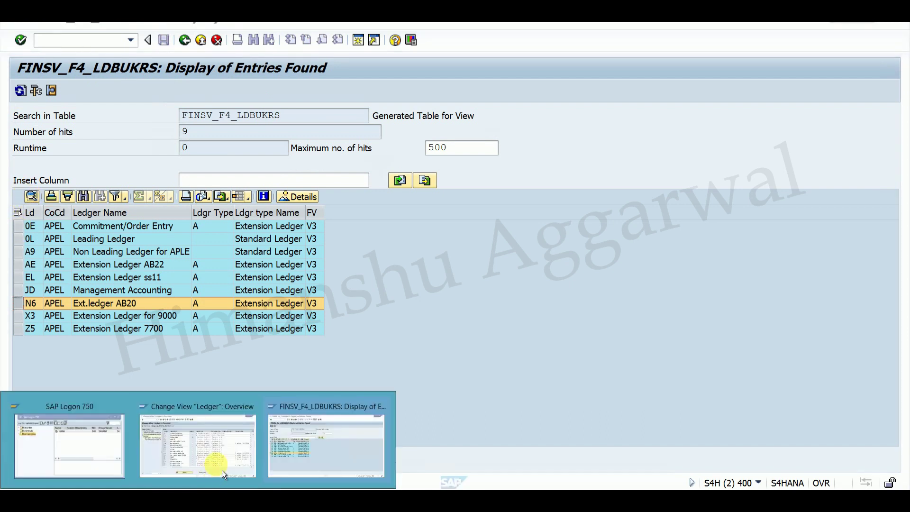
pyautogui.click(216, 466)
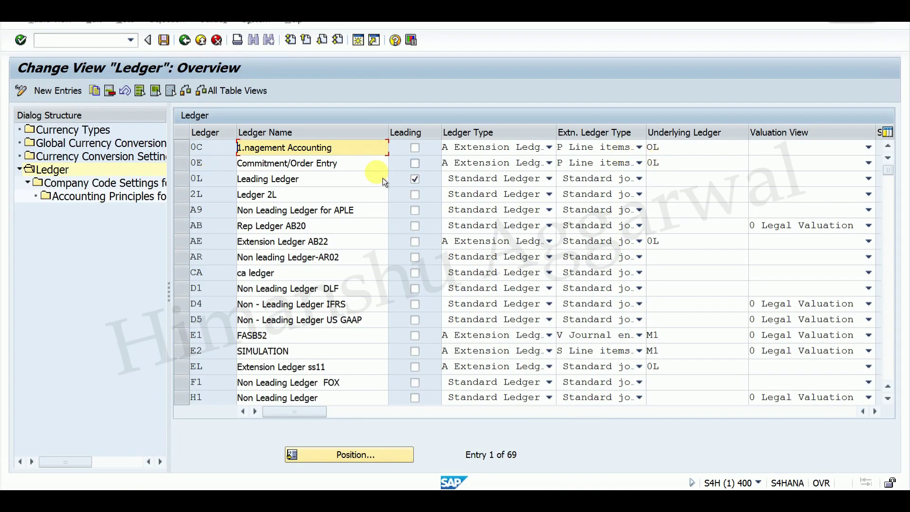
pyautogui.click(186, 166)
pyautogui.doubleClick(104, 188)
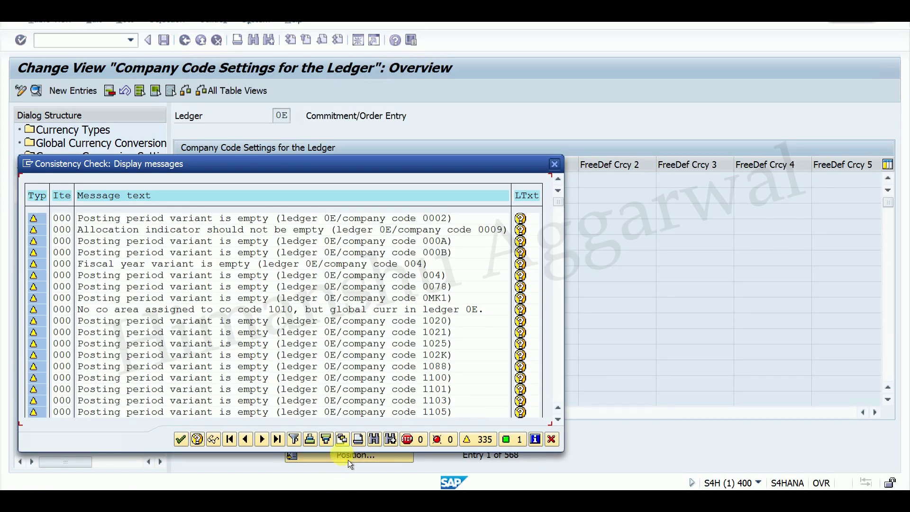
pyautogui.click(184, 445)
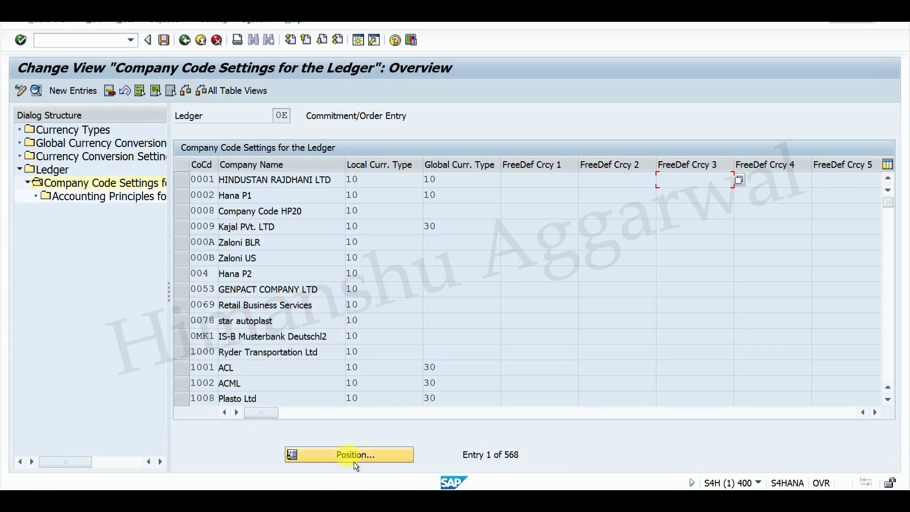
# Step: Locate company code APEL in the settings of ledger 0E, delete its entry and save, accepting the consistency check
pyautogui.click(354, 459)
pyautogui.write('APEL')
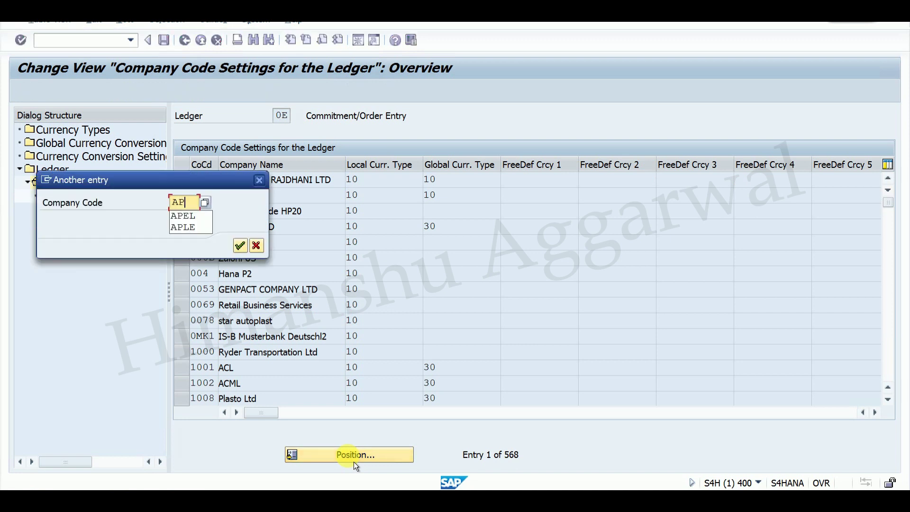
pyautogui.press('Return')
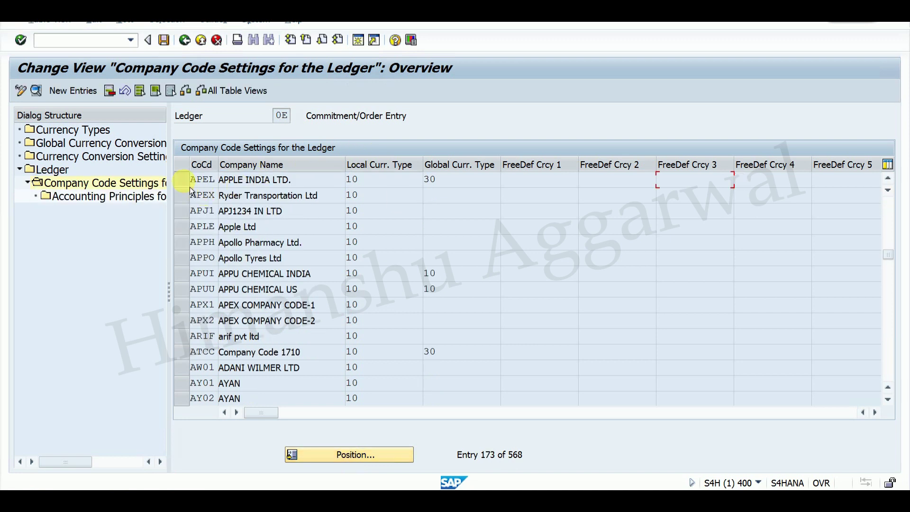
pyautogui.click(182, 180)
pyautogui.click(114, 95)
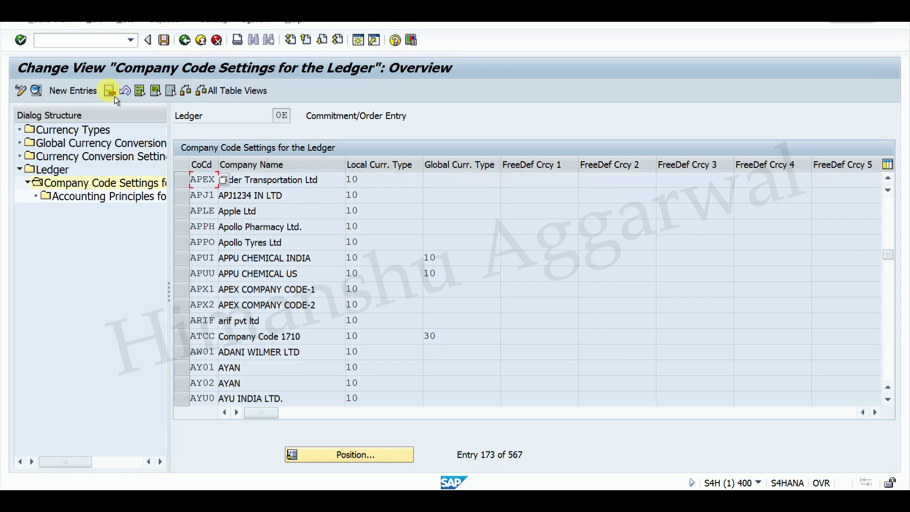
pyautogui.click(166, 46)
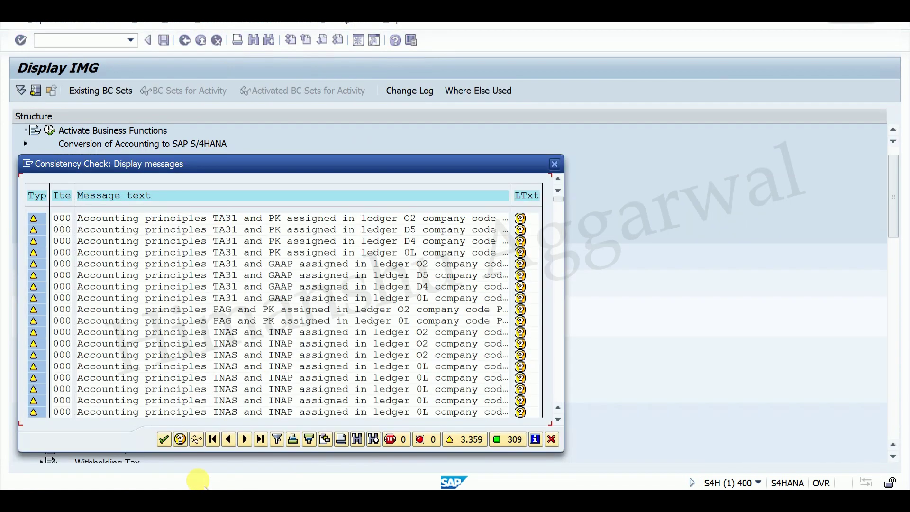
pyautogui.click(163, 439)
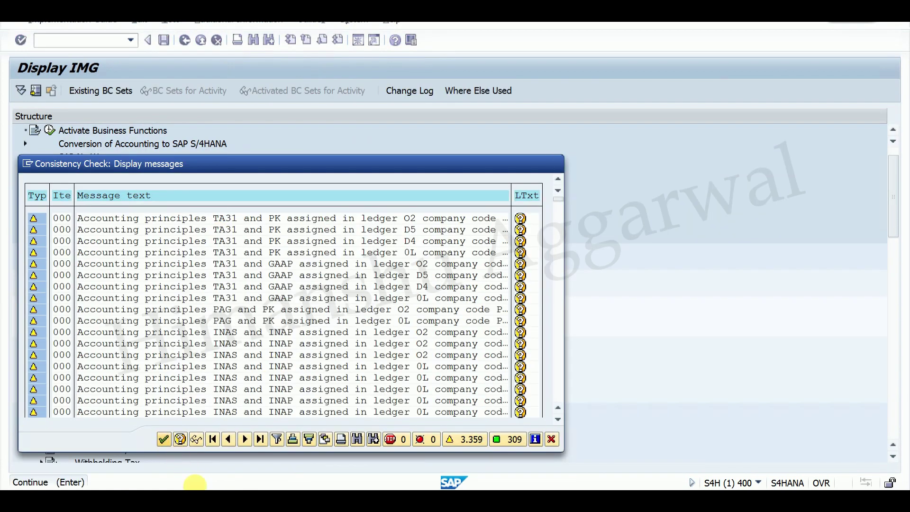
pyautogui.click(306, 232)
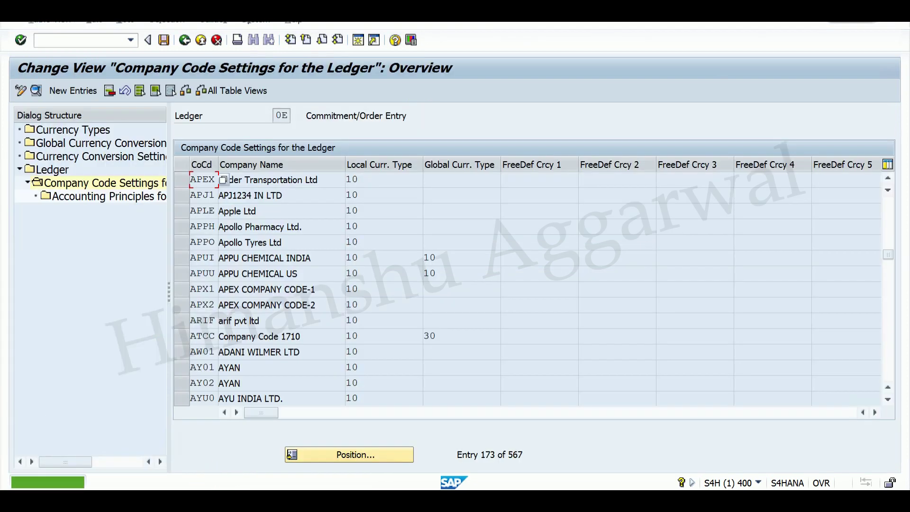
# Step: Recheck the APEL ledger list, and open the company code settings of ledger AE, Extension Ledger AB22, from the ledger overview
pyautogui.moveTo(258, 459)
pyautogui.click(295, 442)
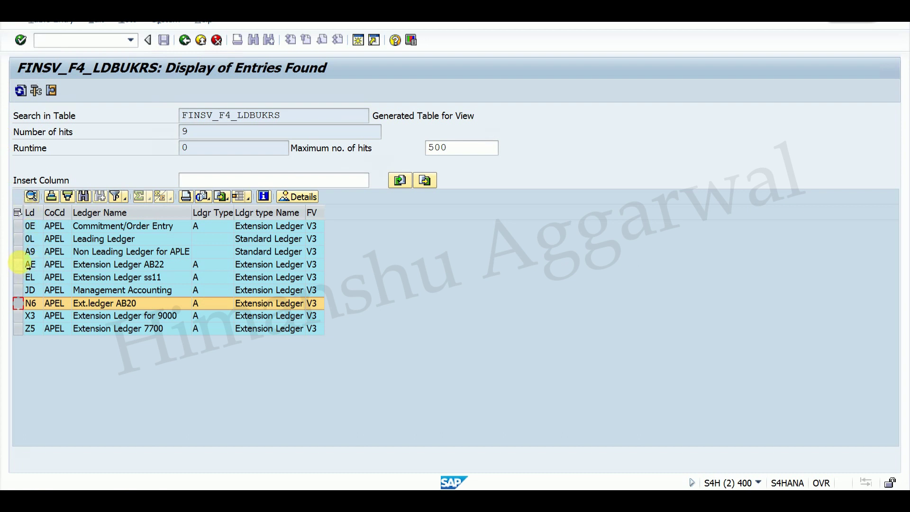
pyautogui.moveTo(183, 482)
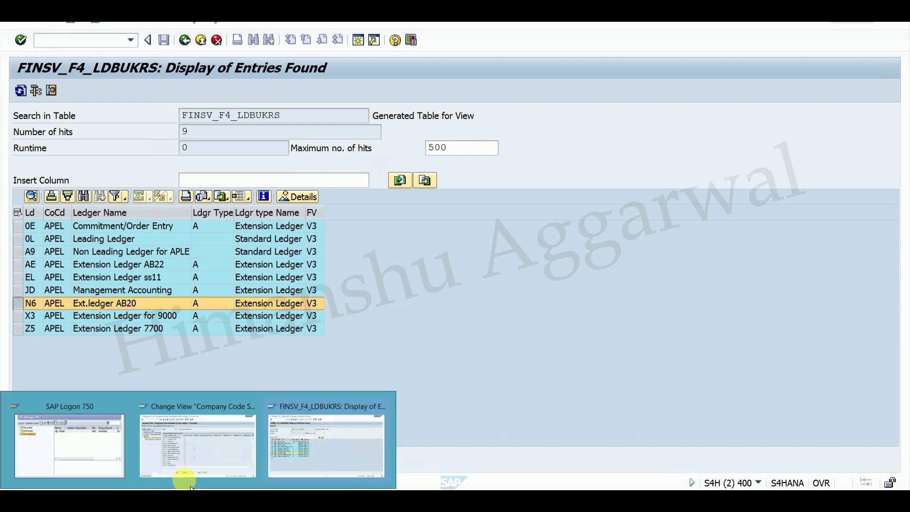
pyautogui.click(187, 459)
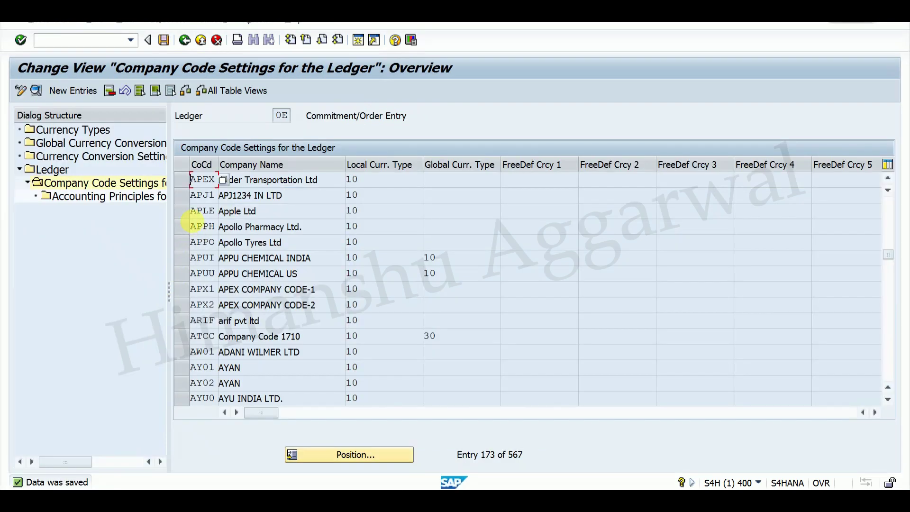
pyautogui.doubleClick(61, 173)
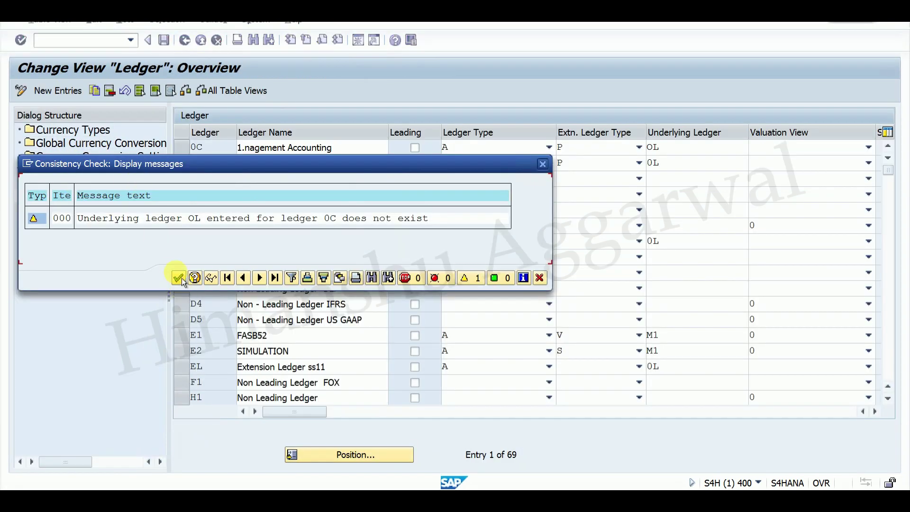
pyautogui.click(179, 278)
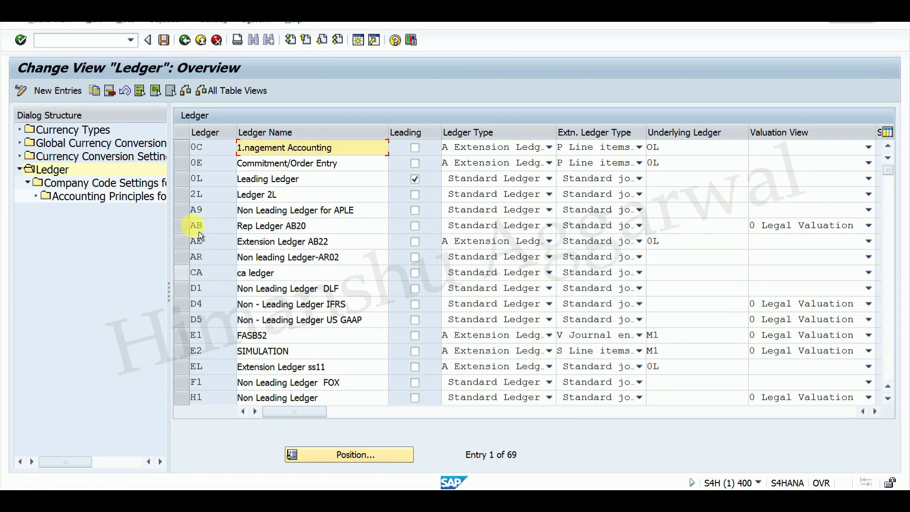
pyautogui.click(189, 246)
pyautogui.click(114, 184)
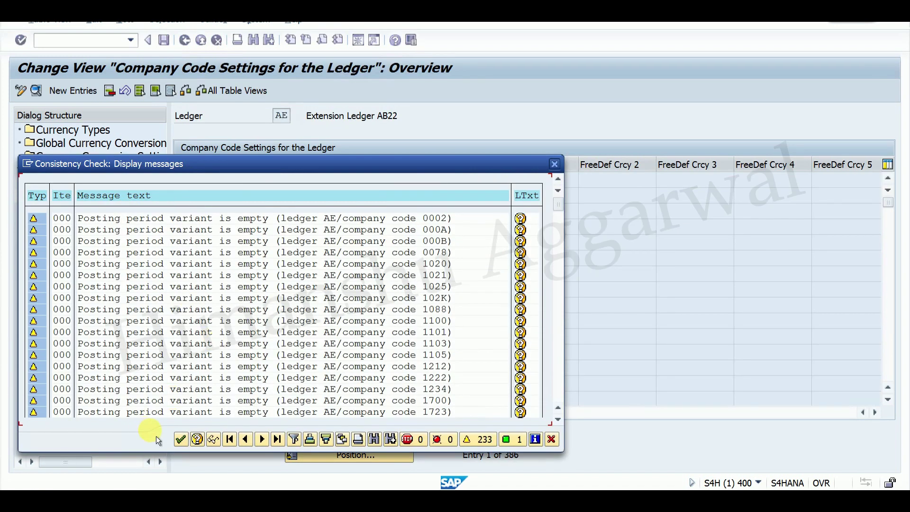
pyautogui.click(180, 439)
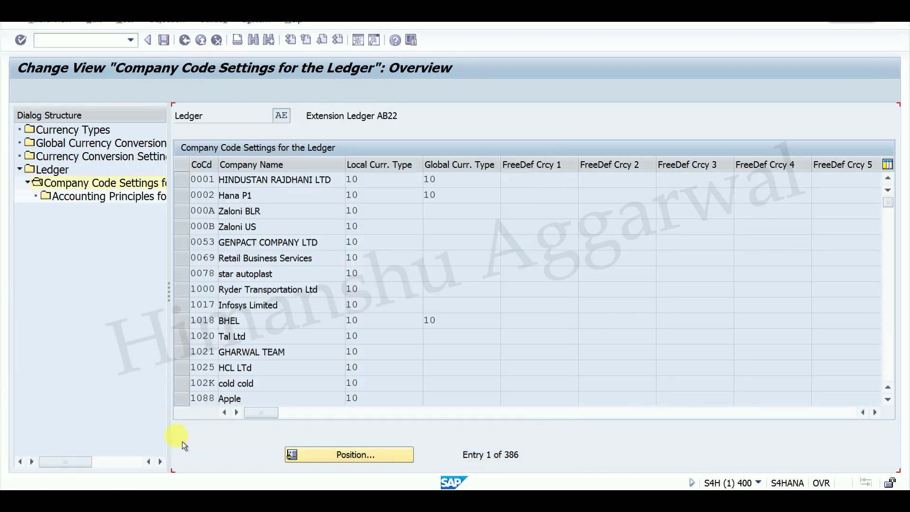
# Step: Locate company code APEL in the settings of ledger AE, delete its entry and save the change
pyautogui.click(365, 466)
pyautogui.write('APEL')
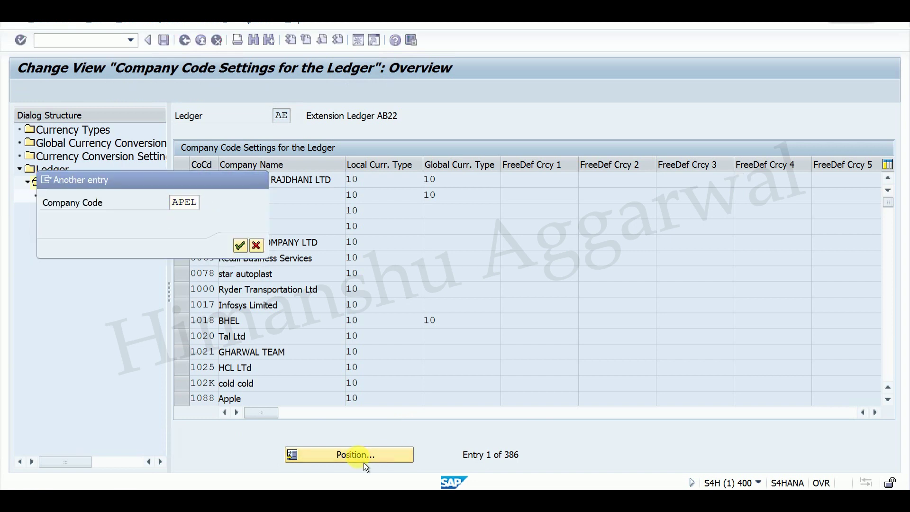
pyautogui.press('Return')
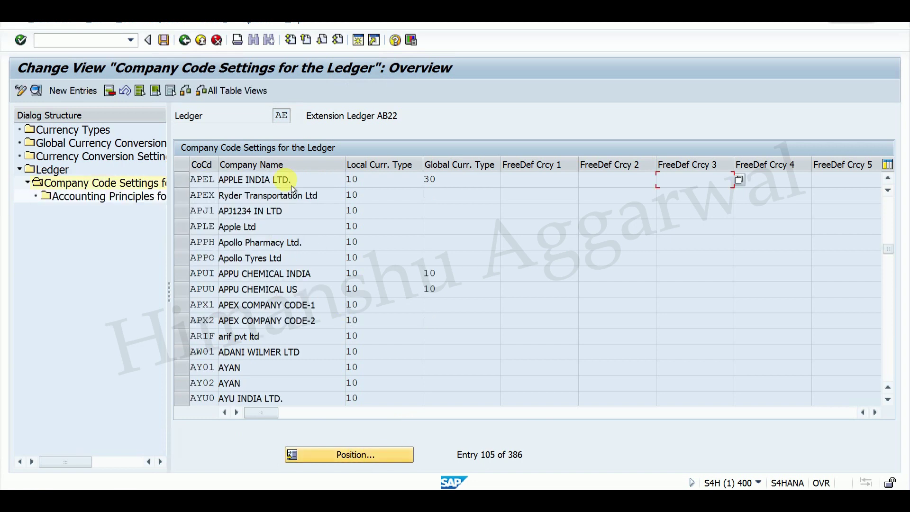
pyautogui.click(183, 180)
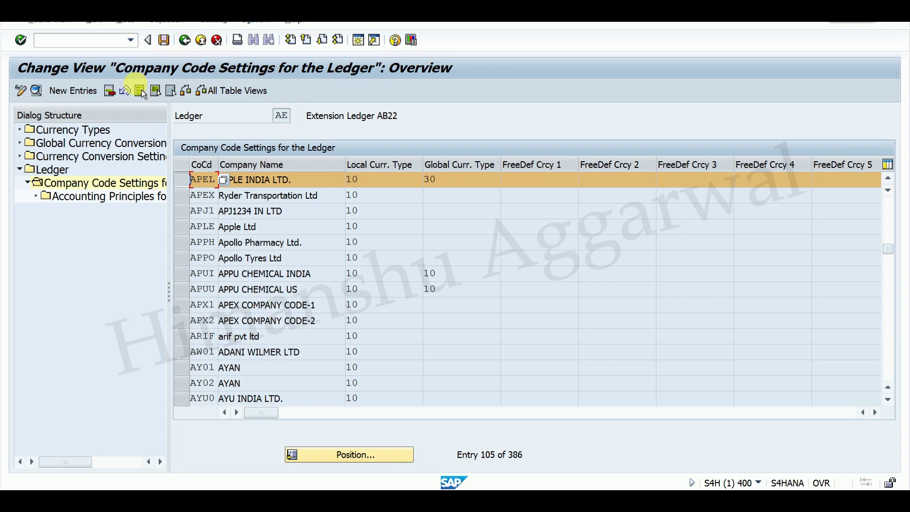
pyautogui.click(117, 93)
pyautogui.click(167, 41)
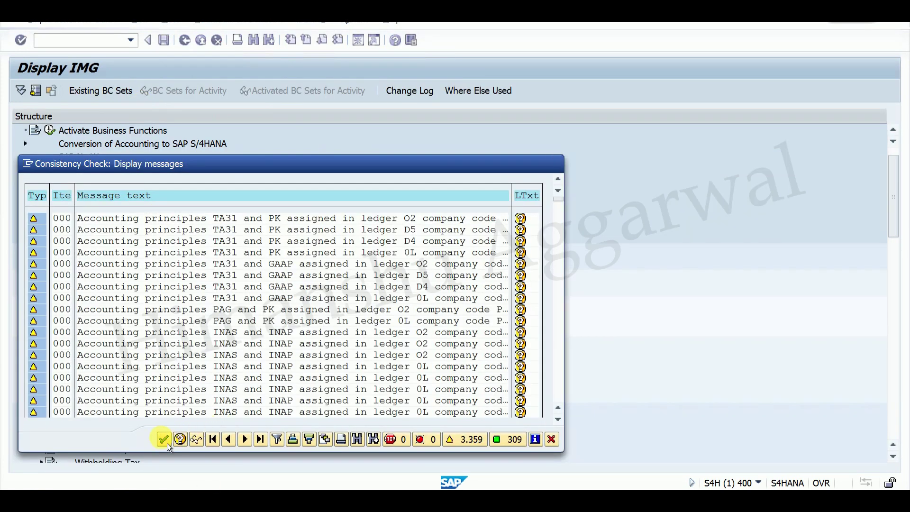
# Step: Check the APEL ledger list in the other session, and return from ledger AE's company code settings to the ledger overview
pyautogui.click(199, 489)
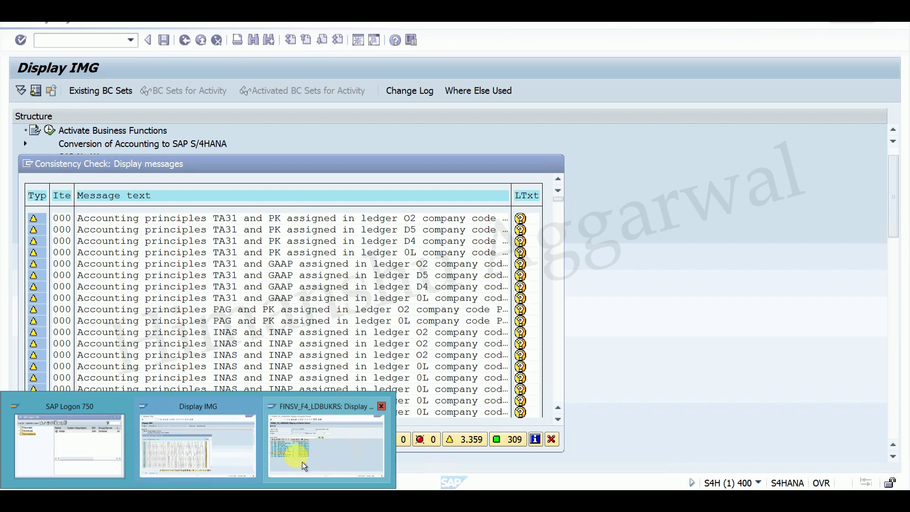
pyautogui.click(326, 445)
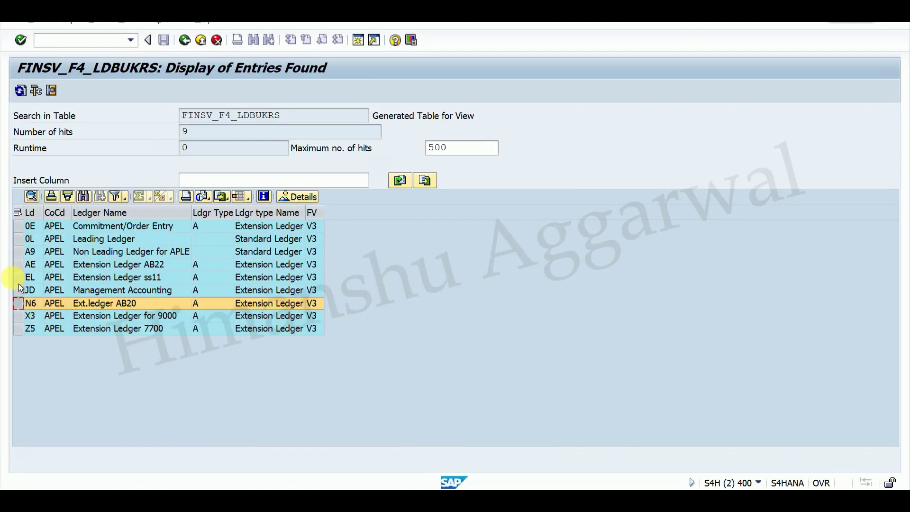
pyautogui.click(199, 489)
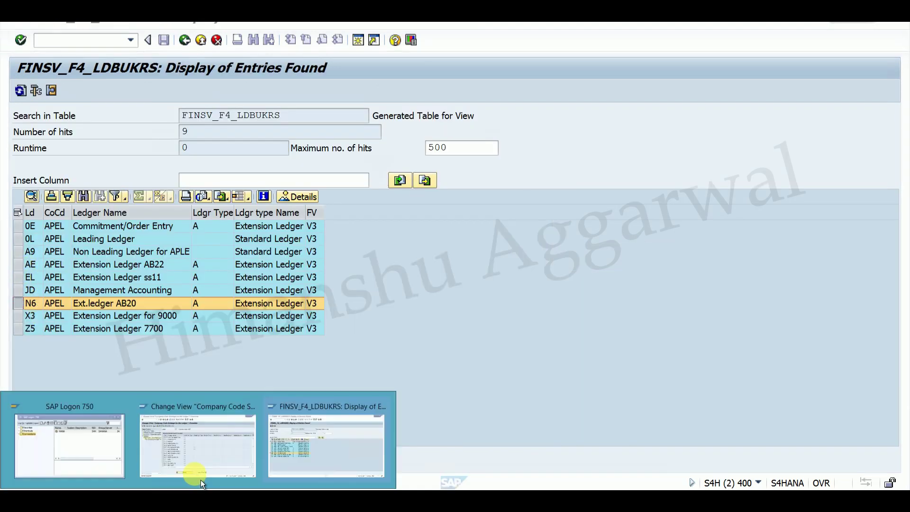
pyautogui.click(196, 450)
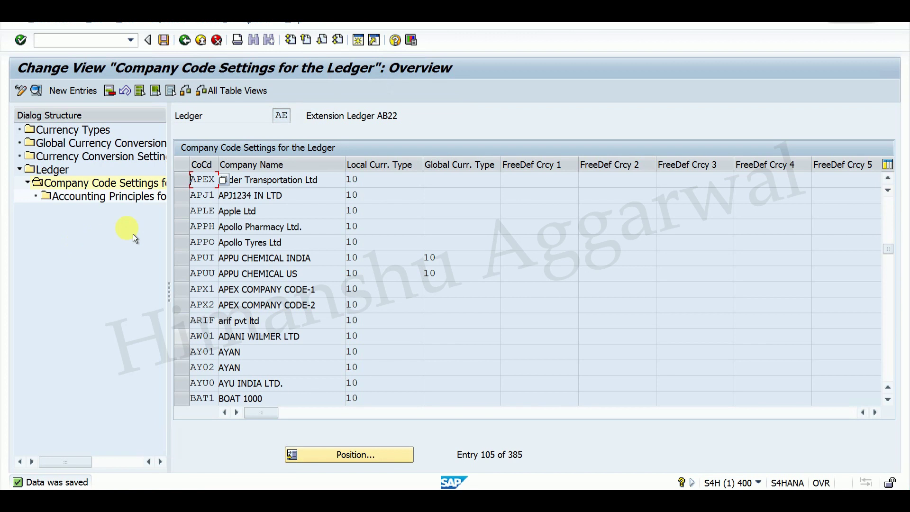
pyautogui.doubleClick(64, 175)
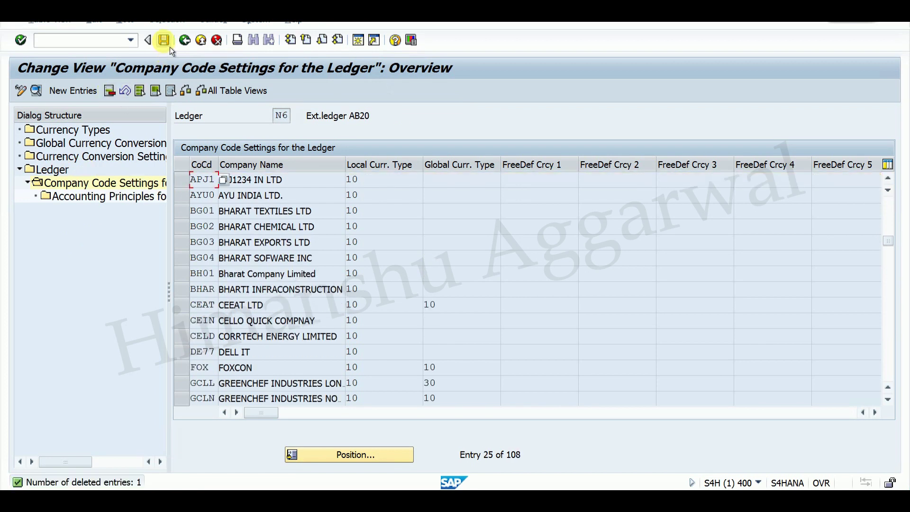
# Step: Consult the APEL ledger list again, and open the company code settings of ledger X3, Extension Ledger for 9000, accepting the consistency checks
pyautogui.click(199, 489)
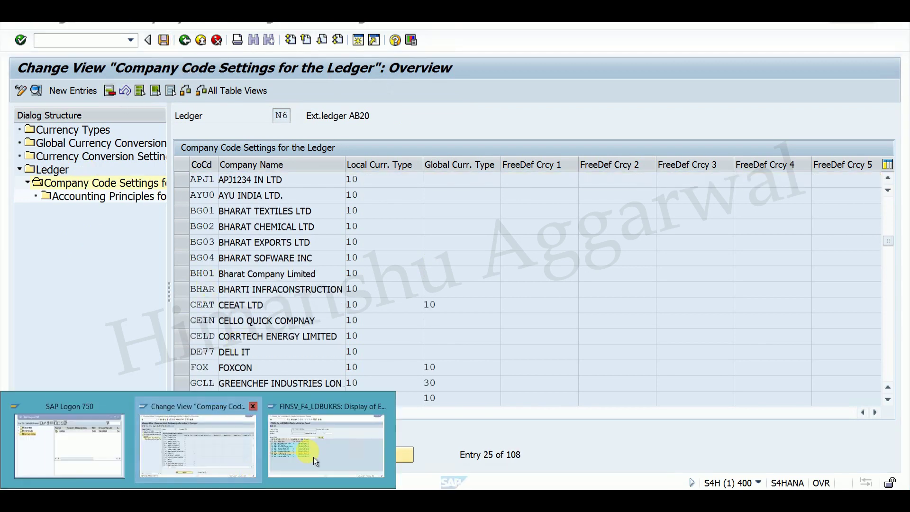
pyautogui.click(332, 448)
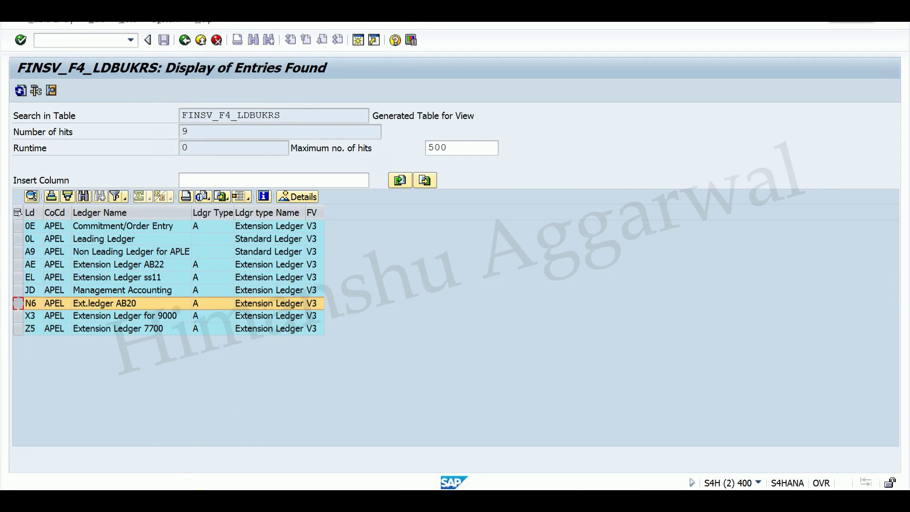
pyautogui.click(204, 500)
pyautogui.click(218, 426)
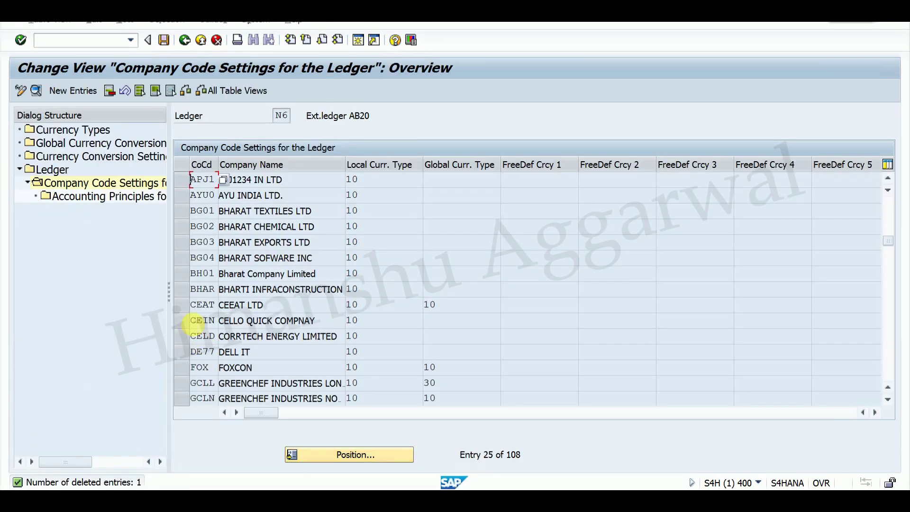
pyautogui.doubleClick(47, 172)
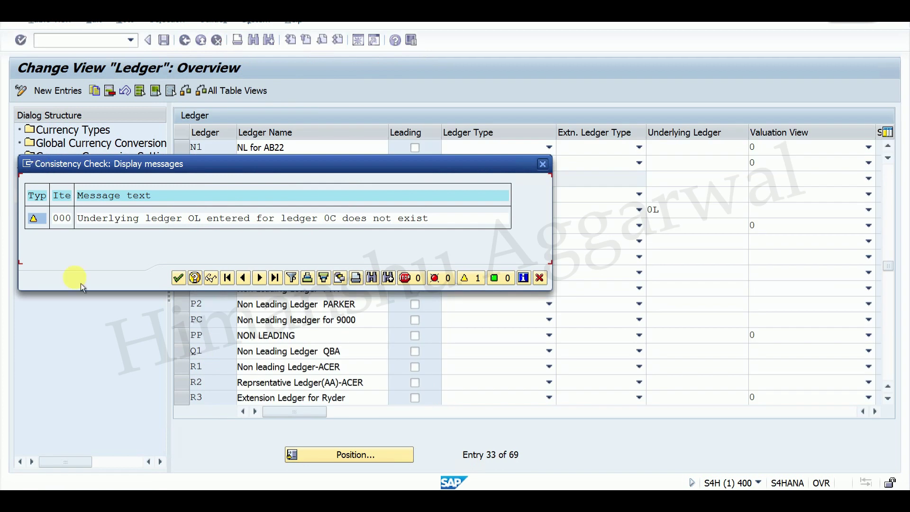
pyautogui.press('Return')
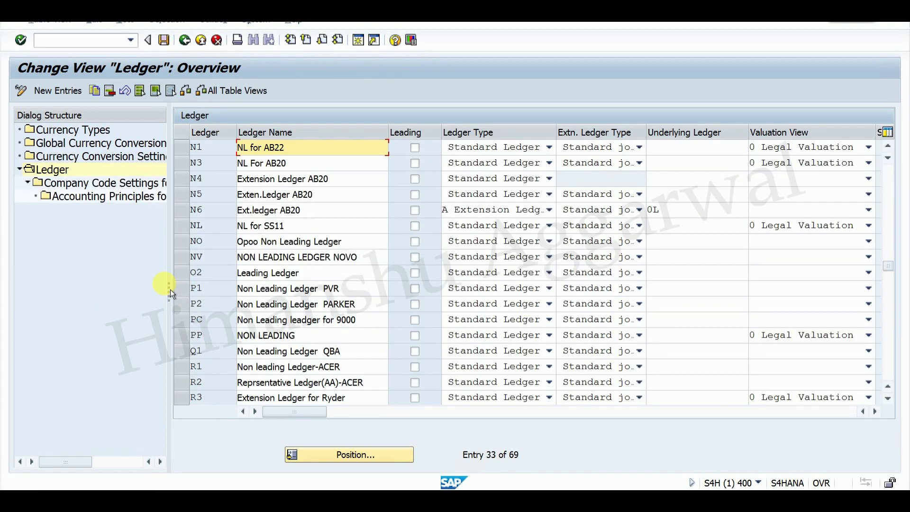
pyautogui.press('pagedown')
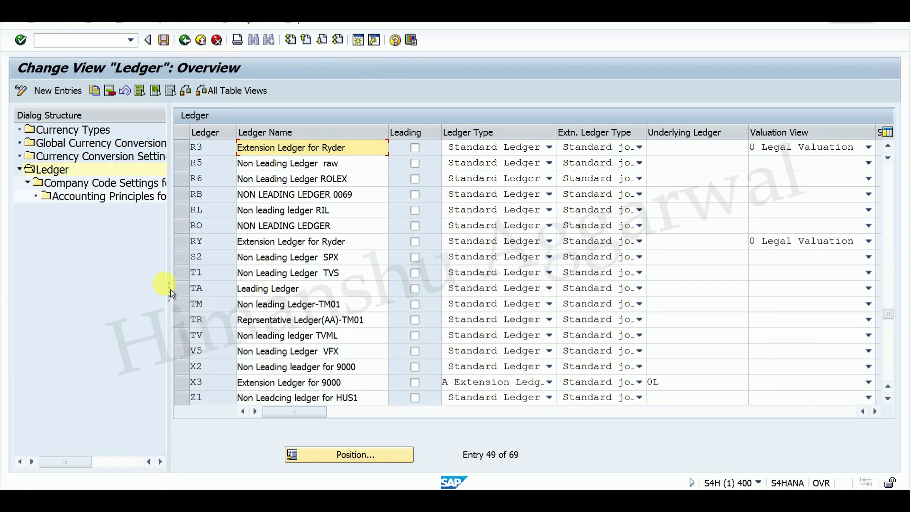
pyautogui.click(186, 388)
pyautogui.doubleClick(98, 184)
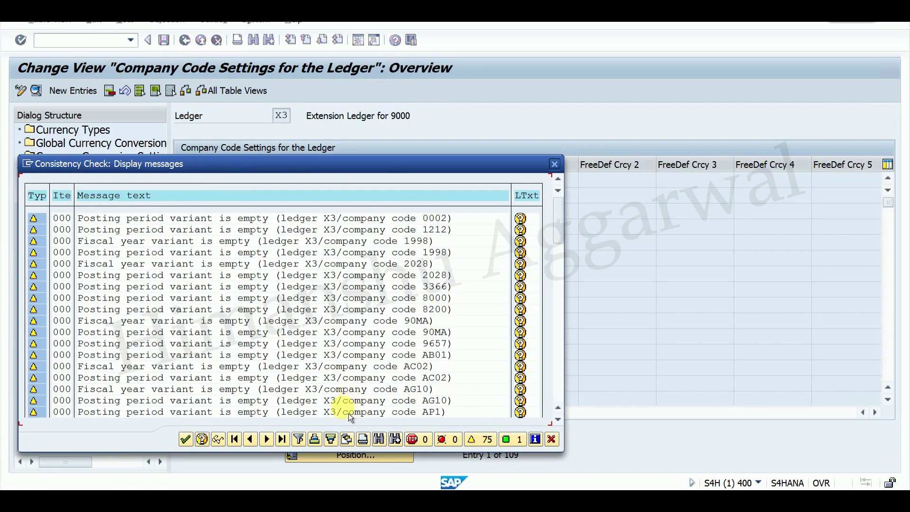
pyautogui.click(185, 439)
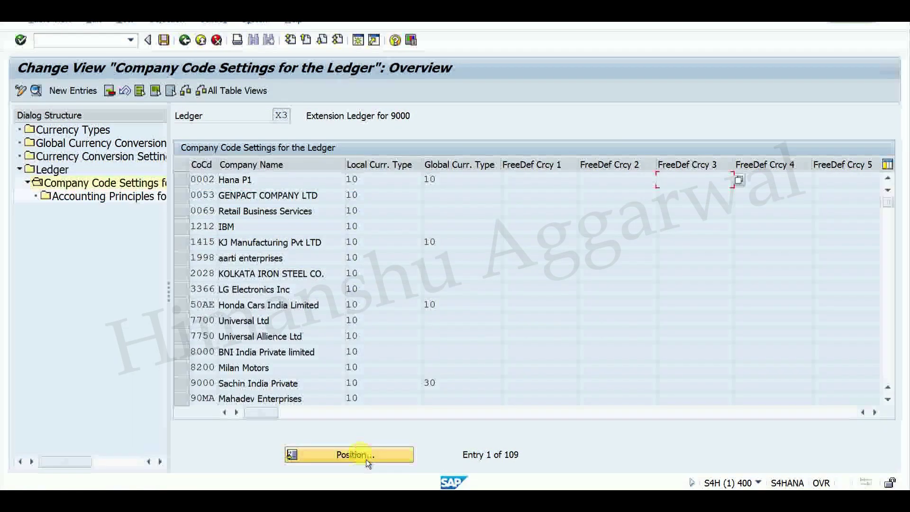
# Step: Locate company code APEL in the settings of ledger X3 and delete its entry
pyautogui.click(366, 455)
pyautogui.write('APEL')
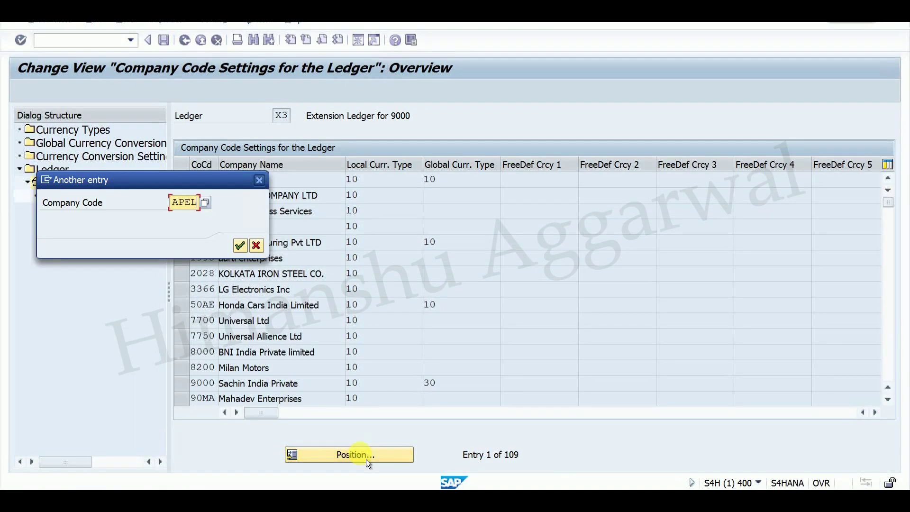
pyautogui.press('Return')
pyautogui.click(182, 180)
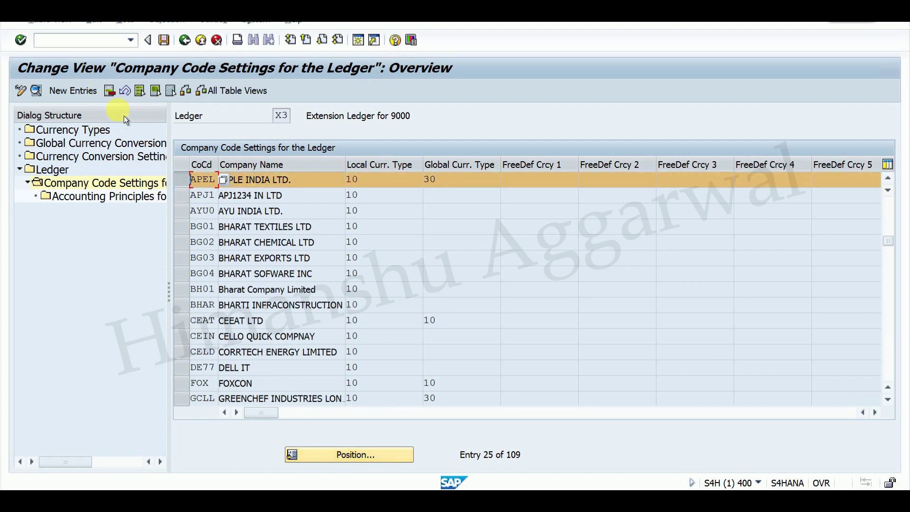
pyautogui.click(110, 90)
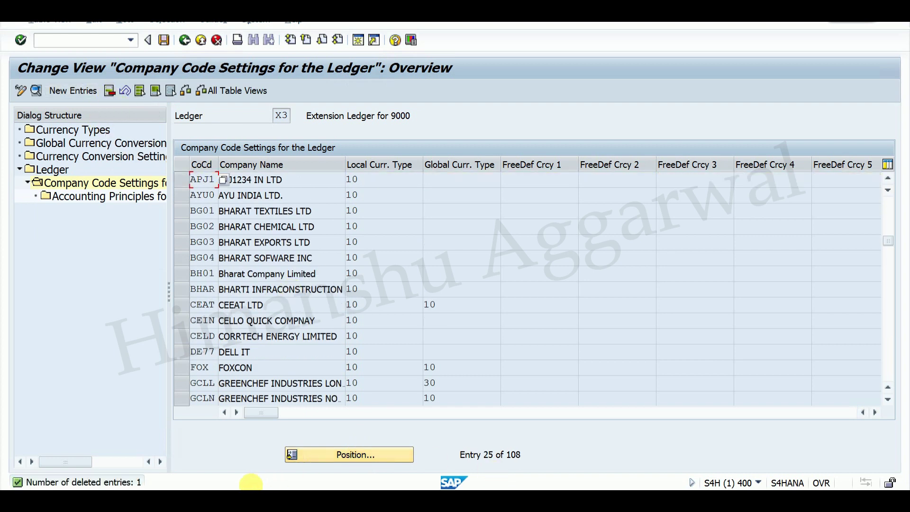
# Step: Recheck the APEL ledger list, and open the company code settings of ledger Z5, Extension Ledger 7700, accepting the consistency checks
pyautogui.click(223, 496)
pyautogui.click(306, 459)
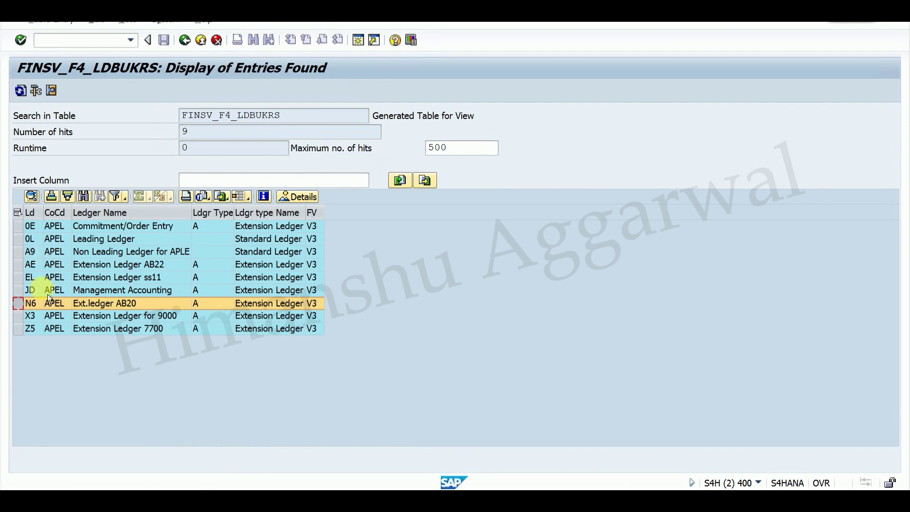
pyautogui.click(193, 495)
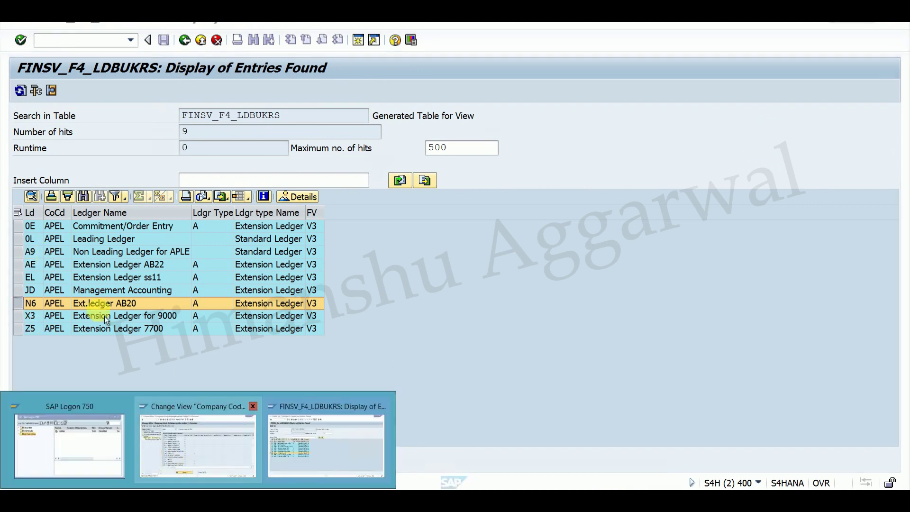
pyautogui.click(180, 469)
pyautogui.doubleClick(45, 177)
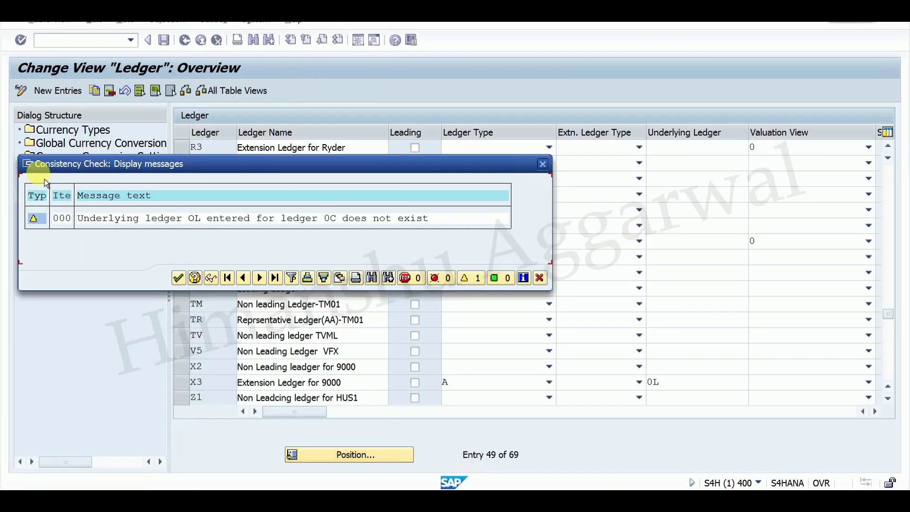
pyautogui.click(178, 277)
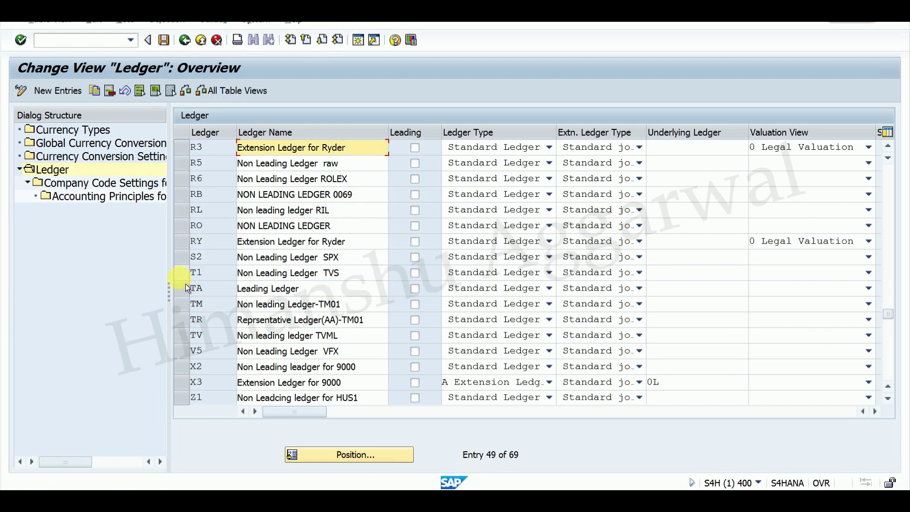
pyautogui.press('pagedown')
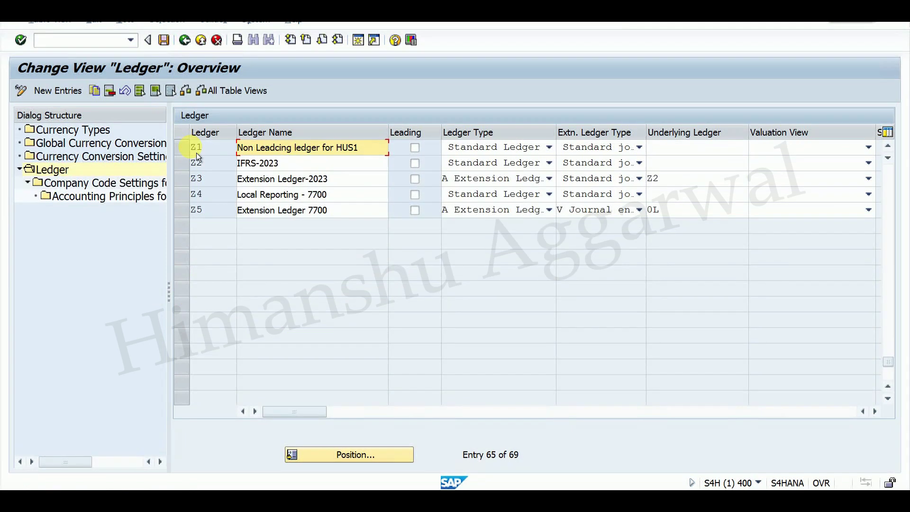
pyautogui.click(182, 210)
pyautogui.doubleClick(109, 183)
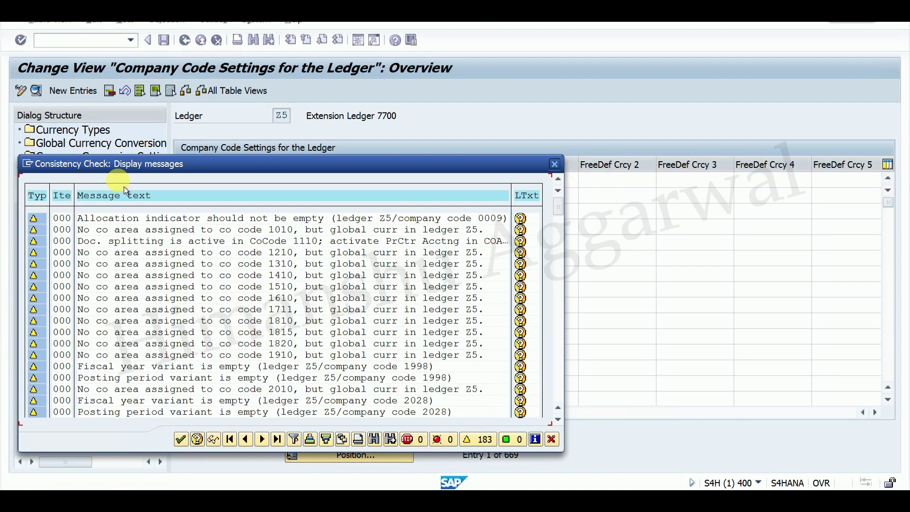
pyautogui.click(181, 440)
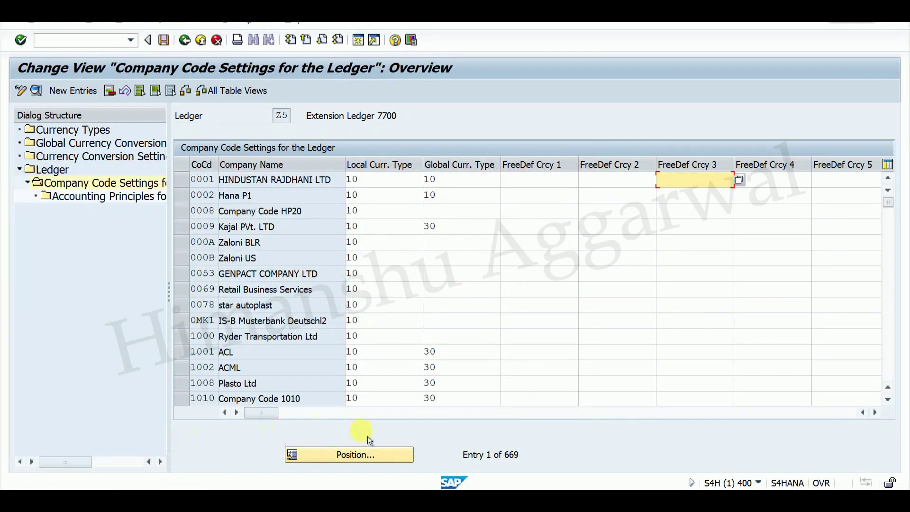
# Step: Locate company code APEL in the settings of ledger Z5, delete its entry and save, accepting the consistency check
pyautogui.click(354, 453)
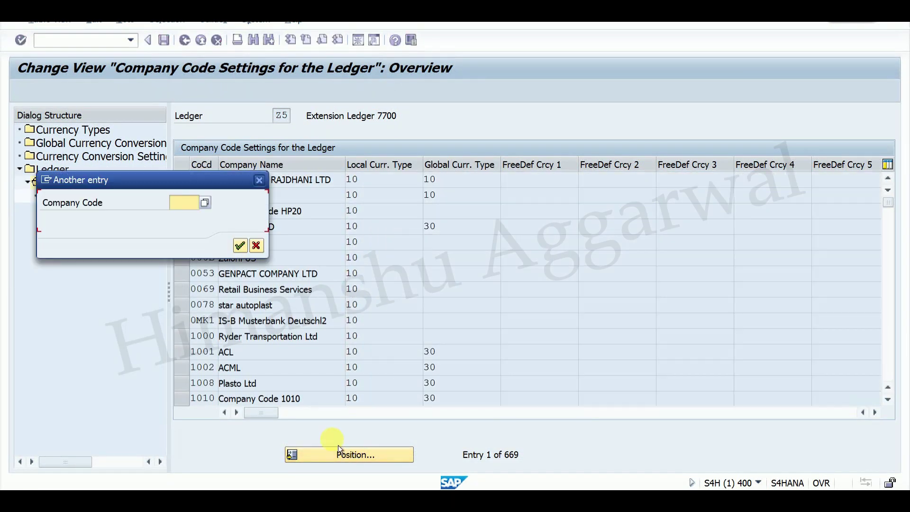
pyautogui.click(198, 221)
pyautogui.press('Return')
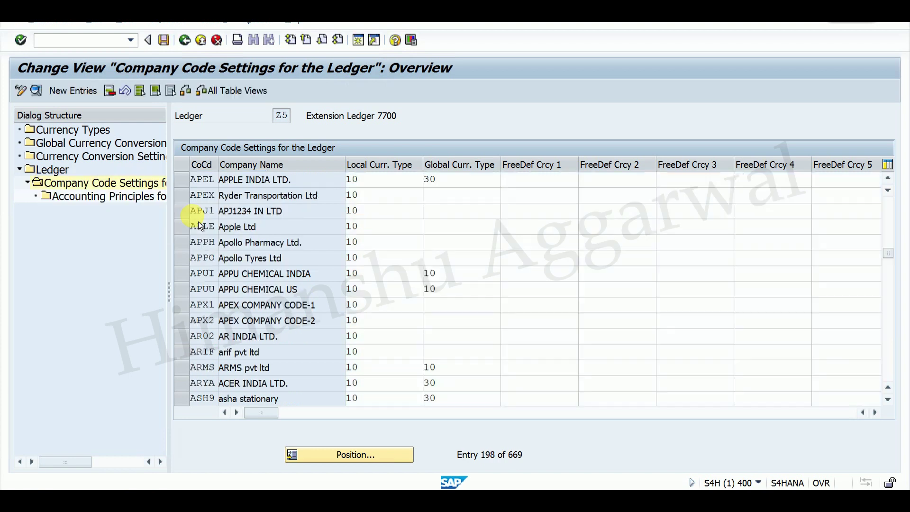
pyautogui.click(183, 183)
pyautogui.click(112, 90)
pyautogui.click(168, 46)
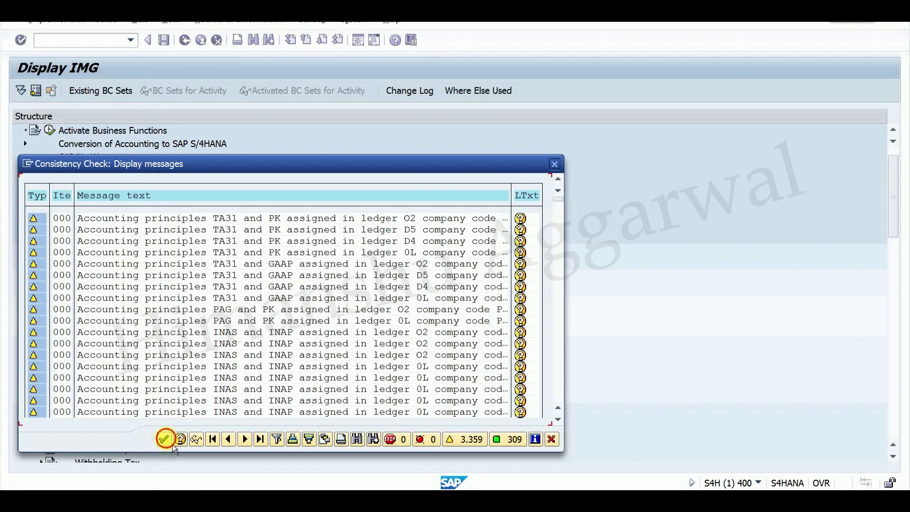
pyautogui.click(164, 439)
# Step: Refresh the APEL ledger list in the other session, and leave the table display for the SAP Easy Access screen
pyautogui.moveTo(198, 500)
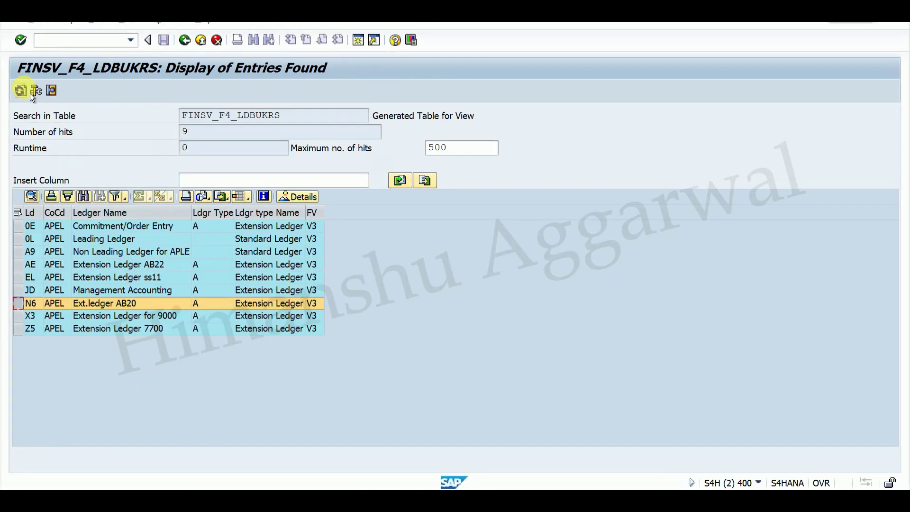
pyautogui.click(30, 93)
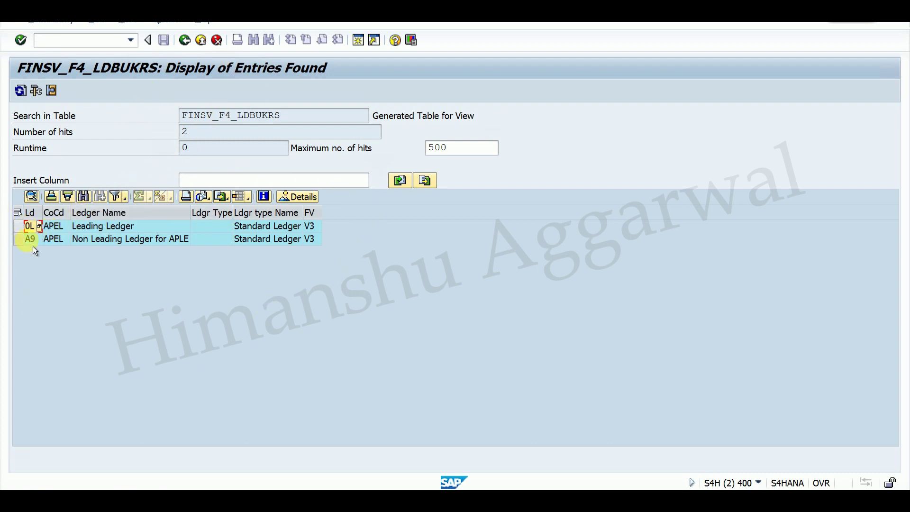
pyautogui.click(185, 40)
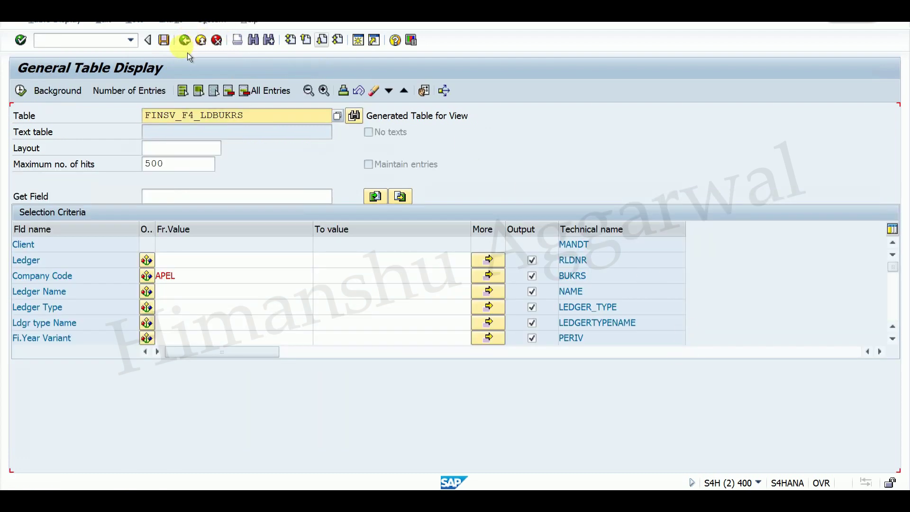
pyautogui.click(185, 40)
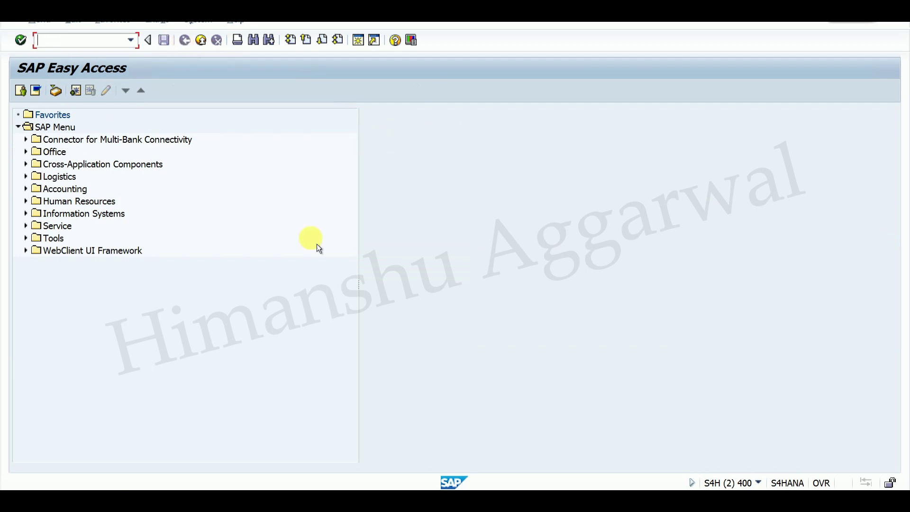
# Step: Copy the transaction code FINS_CUST_CONS_CHK_P from the Excel sheet and run it in the SAP Easy Access session
pyautogui.click(569, 12)
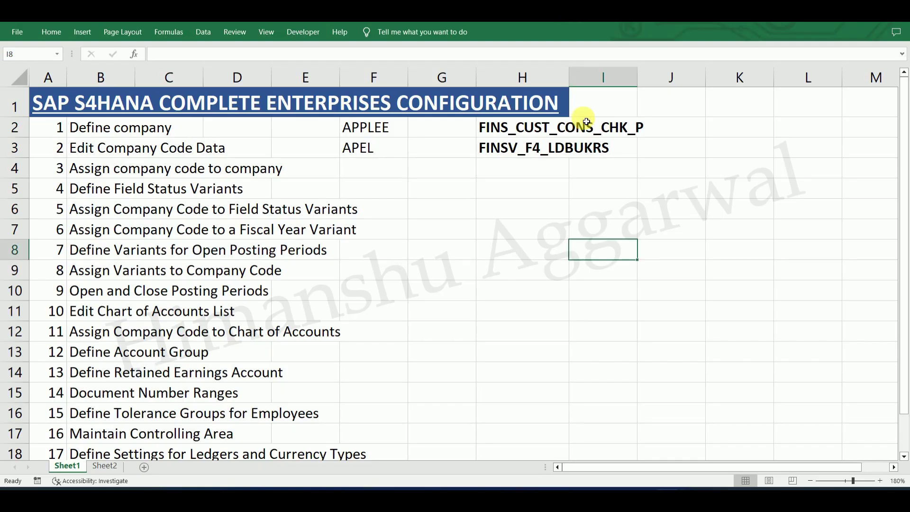
pyautogui.click(506, 132)
pyautogui.hotkey('ctrl', 'c')
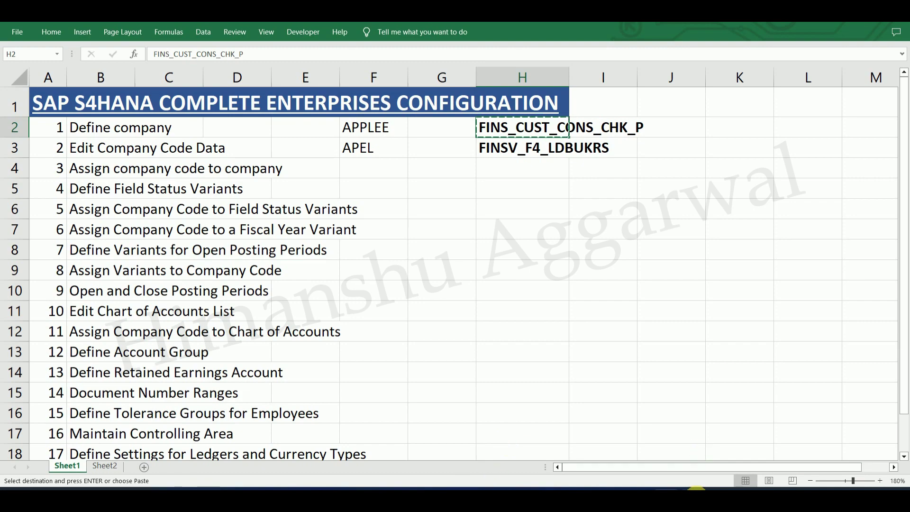
pyautogui.click(698, 496)
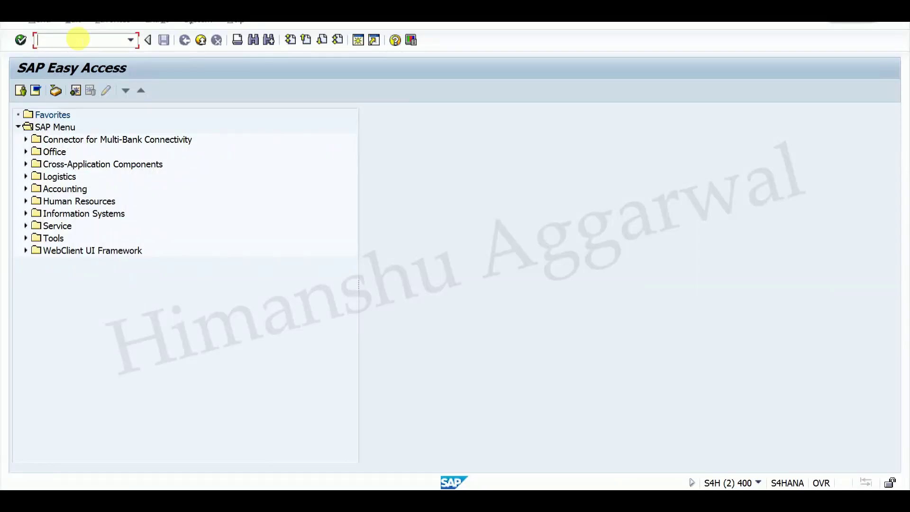
pyautogui.hotkey('ctrl', 'v')
pyautogui.press('Return')
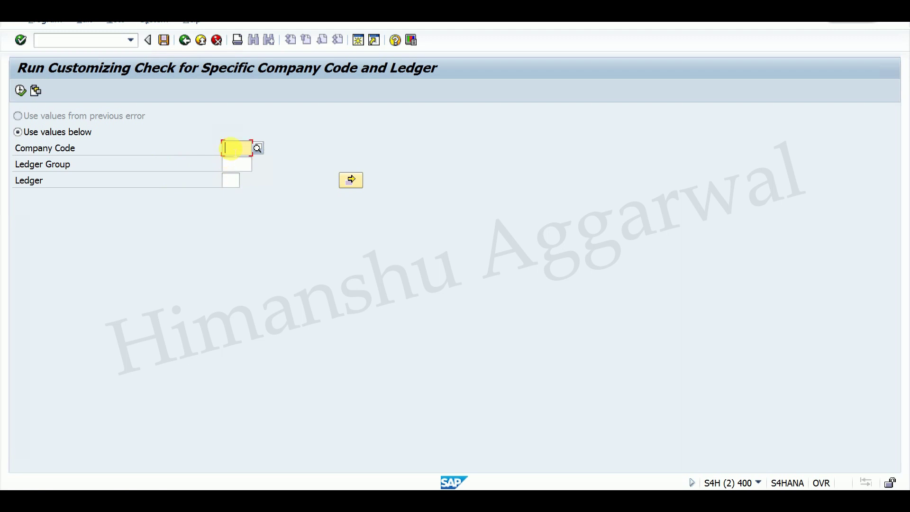
# Step: Run the customizing check for company code APEL, review its messages, and return to SAP Easy Access
pyautogui.write('APEL')
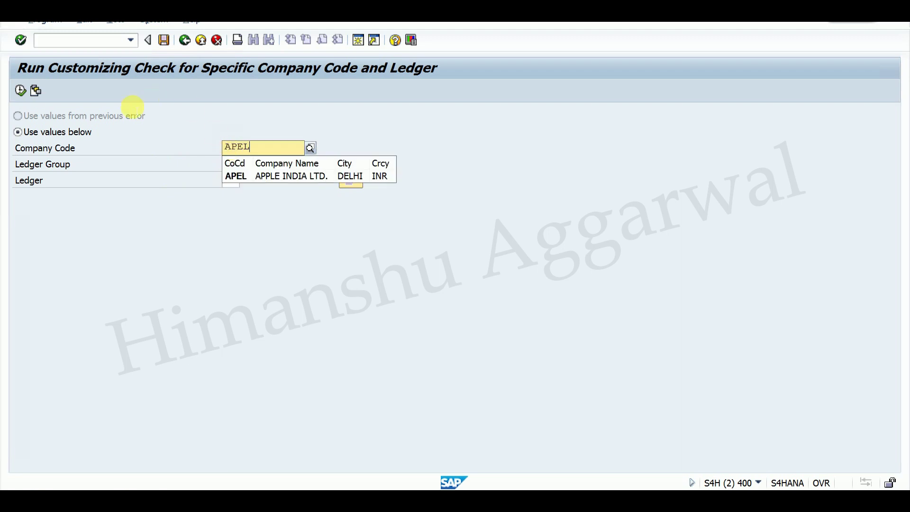
pyautogui.click(300, 180)
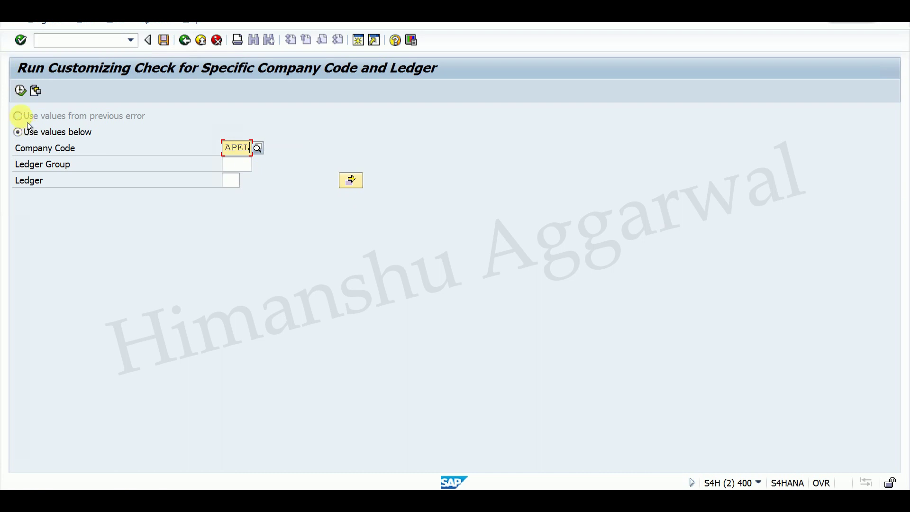
pyautogui.click(20, 90)
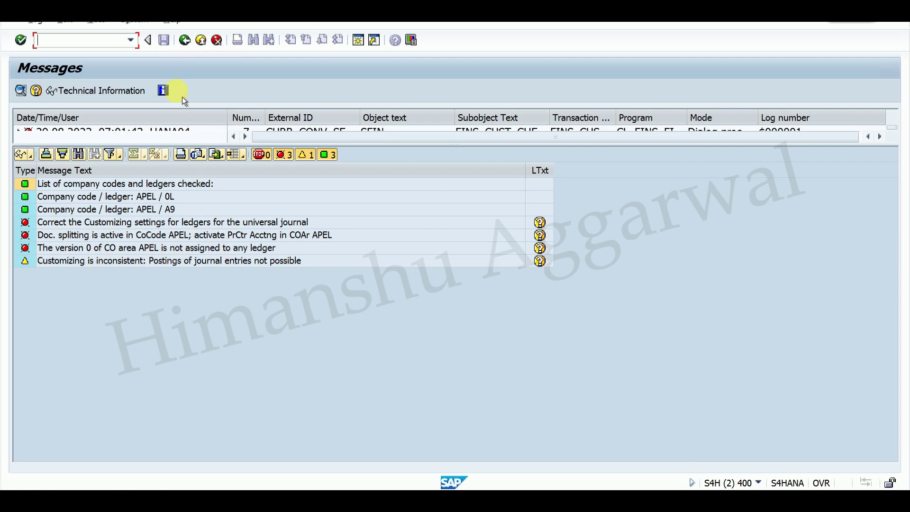
pyautogui.click(187, 47)
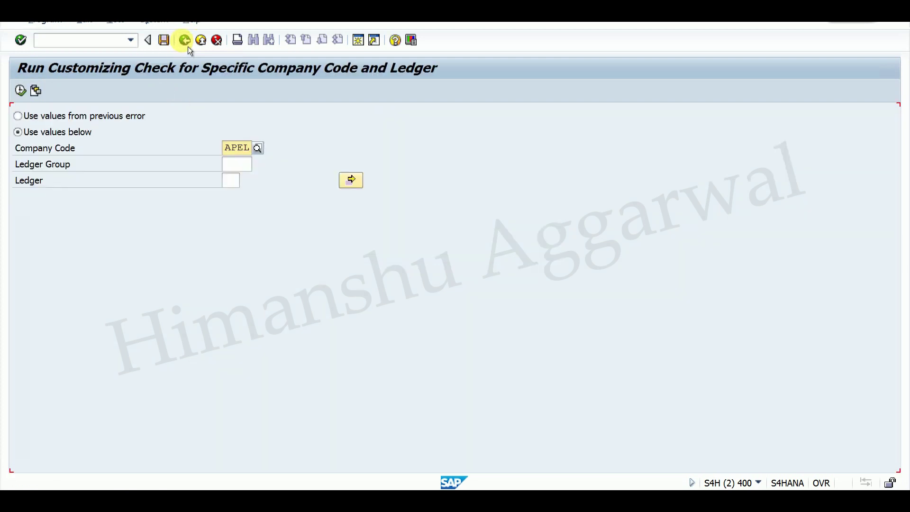
pyautogui.click(188, 47)
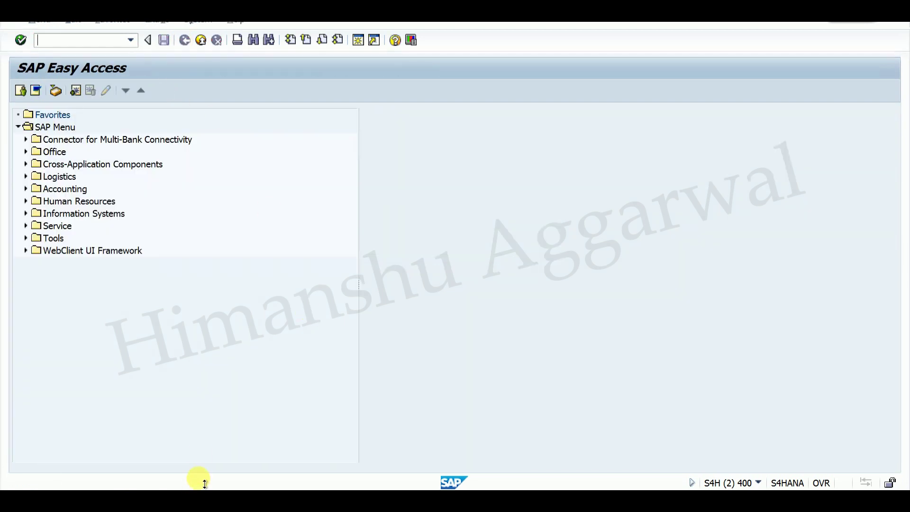
# Step: Switch to the session with the ledger company code settings and go back to the implementation guide, accepting the consistency check
pyautogui.moveTo(189, 478)
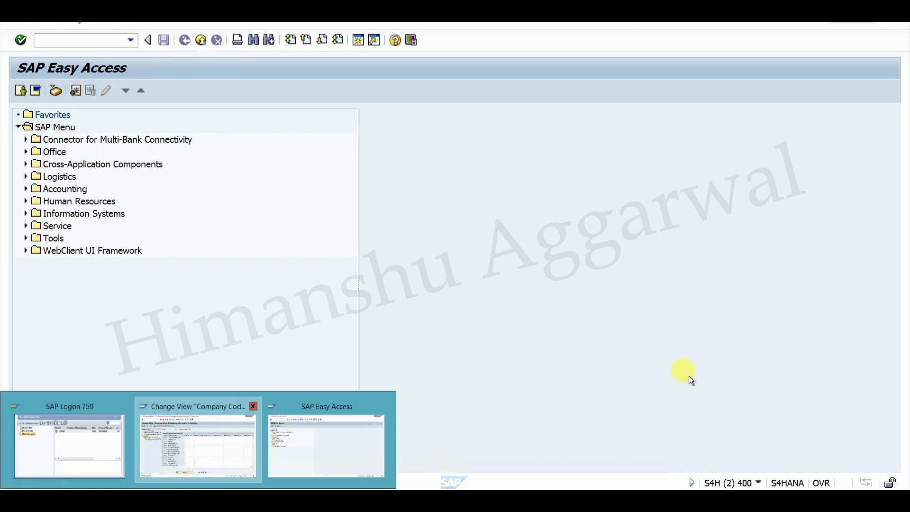
pyautogui.click(197, 443)
pyautogui.click(191, 43)
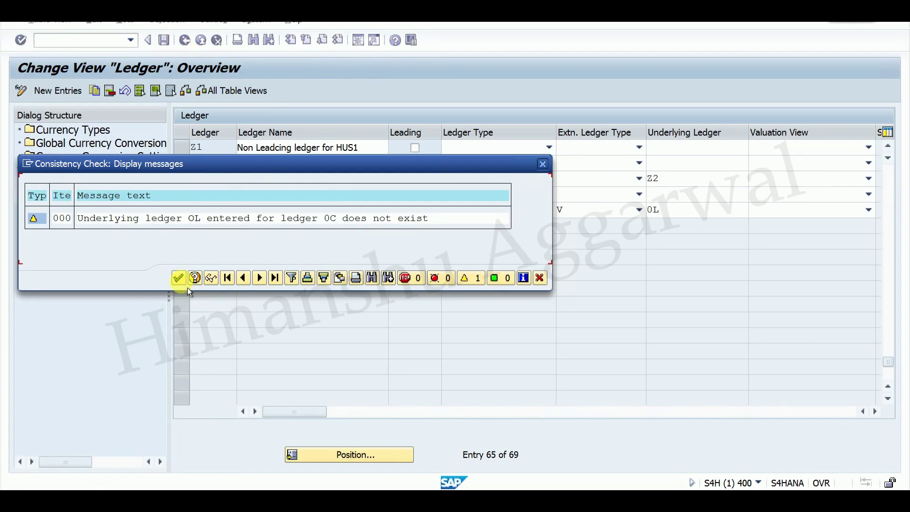
pyautogui.click(180, 279)
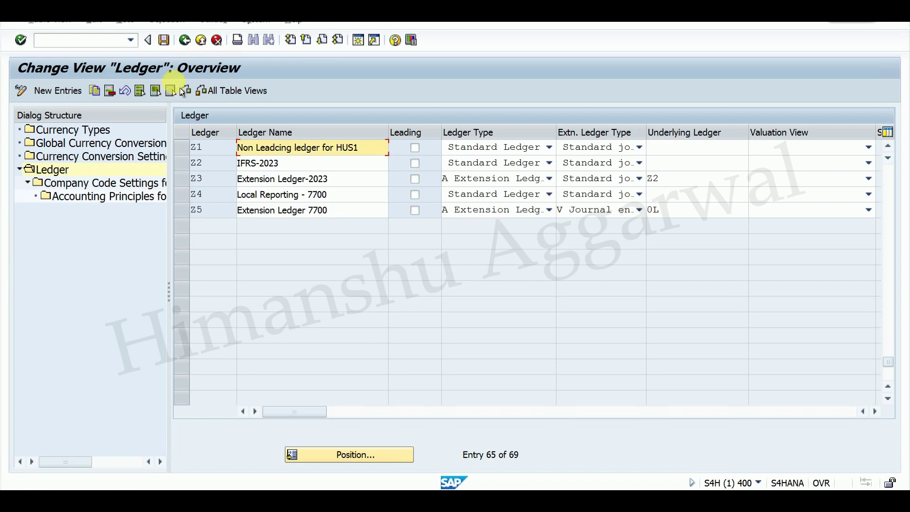
pyautogui.click(185, 41)
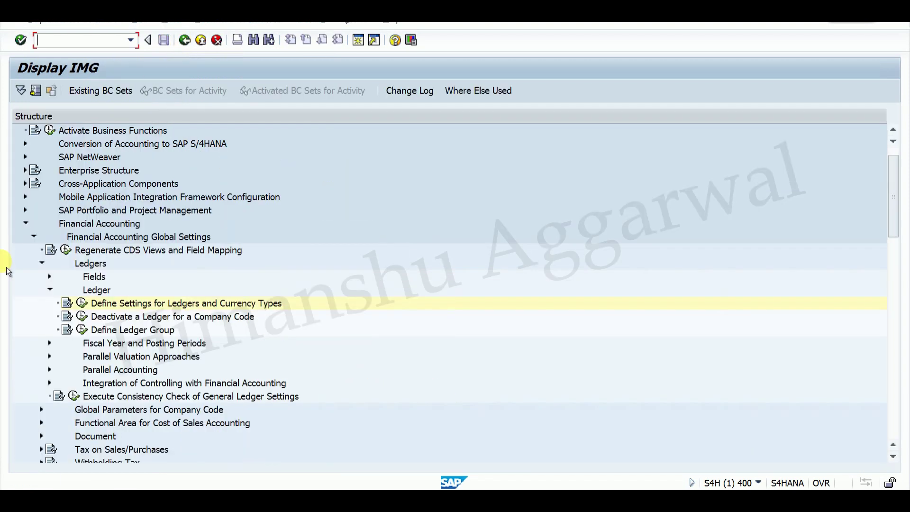
# Step: Set the controlling area to APEL in the basic settings of Profit Center Accounting under Controlling
pyautogui.click(29, 227)
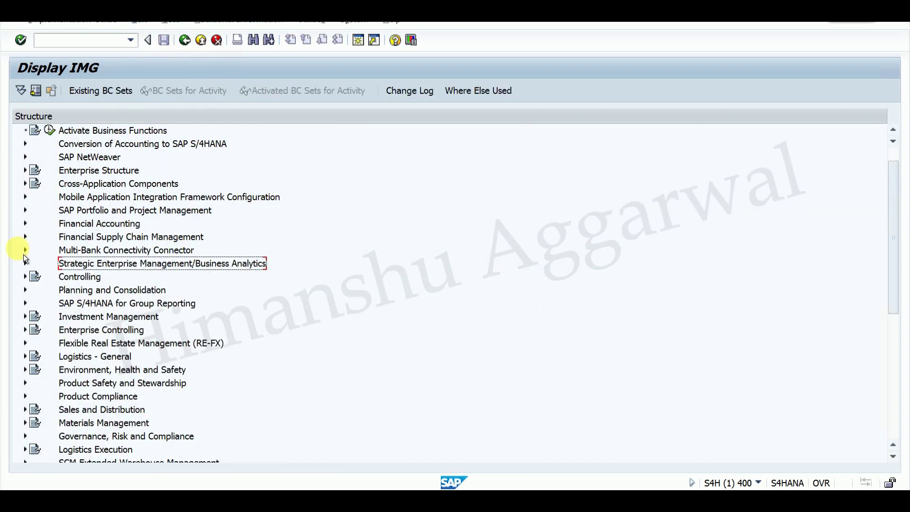
pyautogui.click(28, 276)
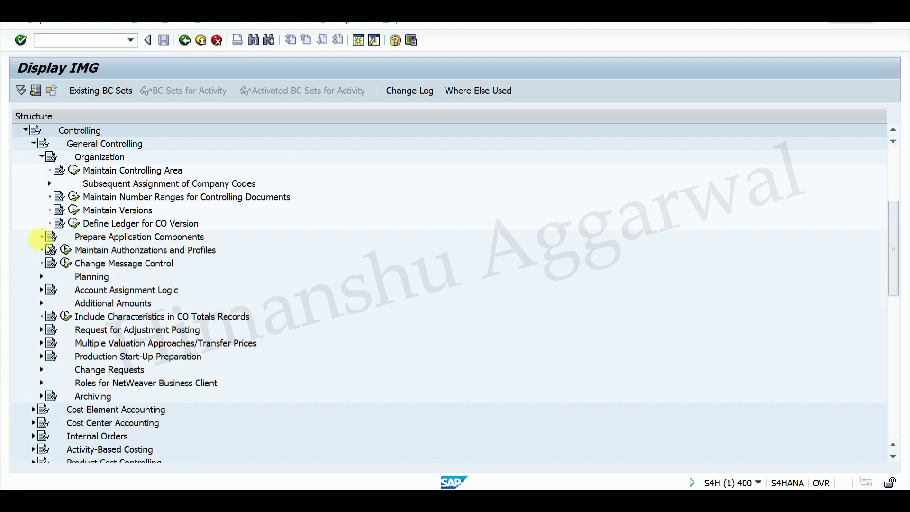
pyautogui.click(34, 143)
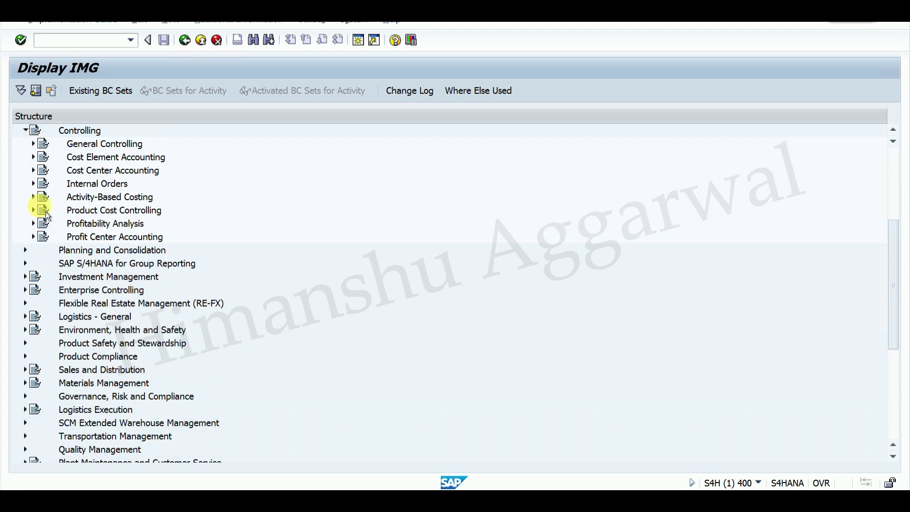
pyautogui.click(34, 236)
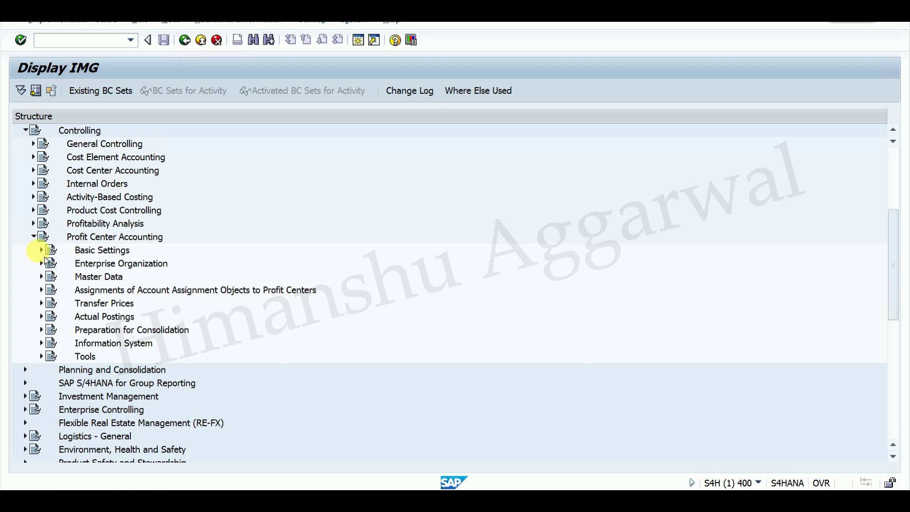
pyautogui.click(41, 250)
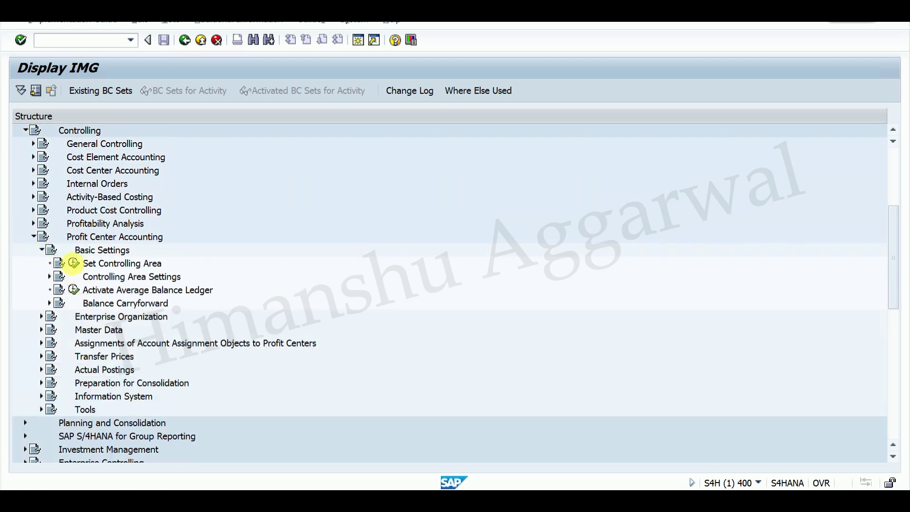
pyautogui.click(75, 264)
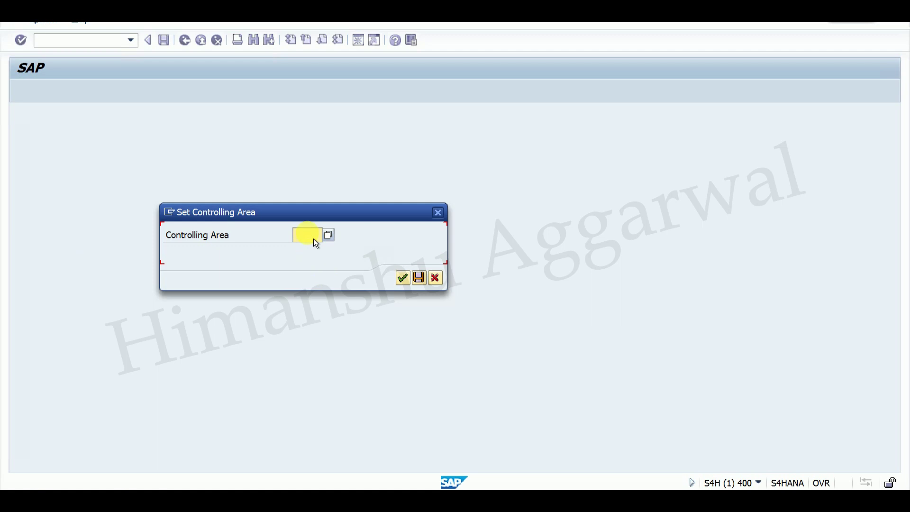
pyautogui.write('AP')
pyautogui.click(316, 243)
pyautogui.press('Return')
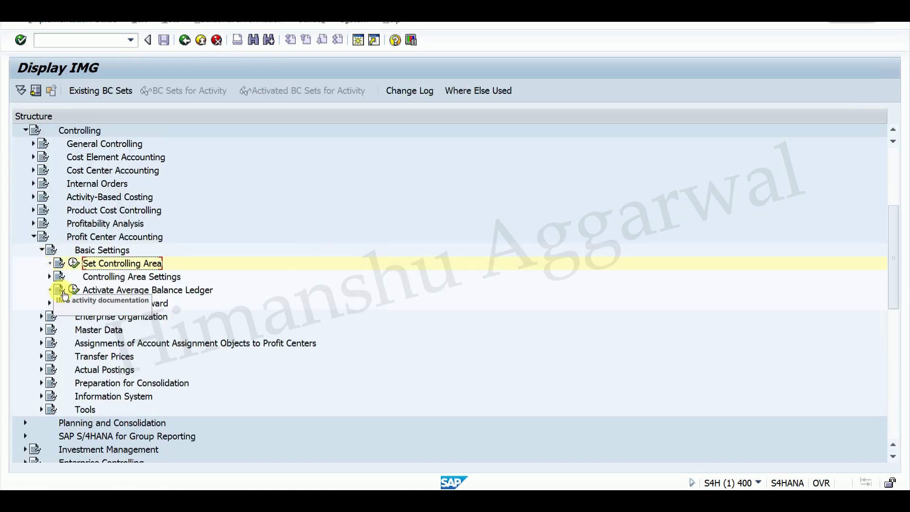
# Step: Maintain the profit center controlling area settings of APEL with standard hierarchy PP_APEL and local currency type 30
pyautogui.click(50, 276)
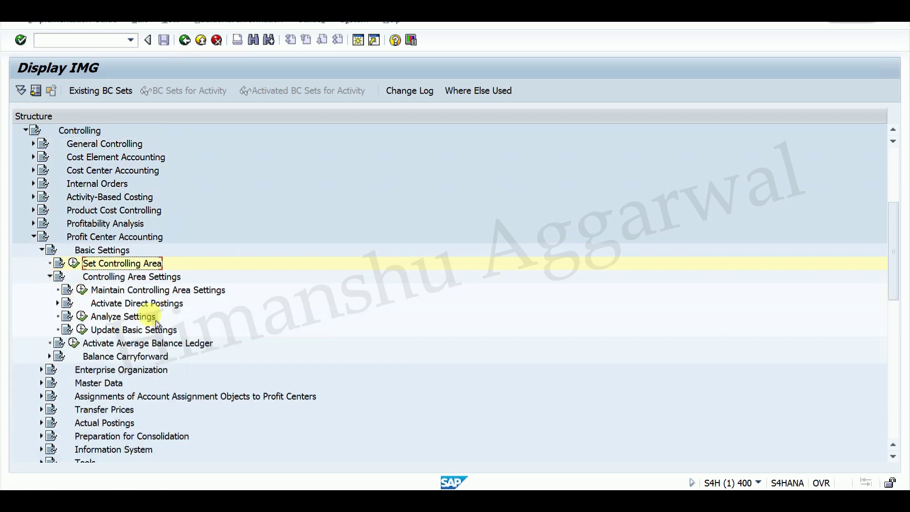
pyautogui.click(82, 291)
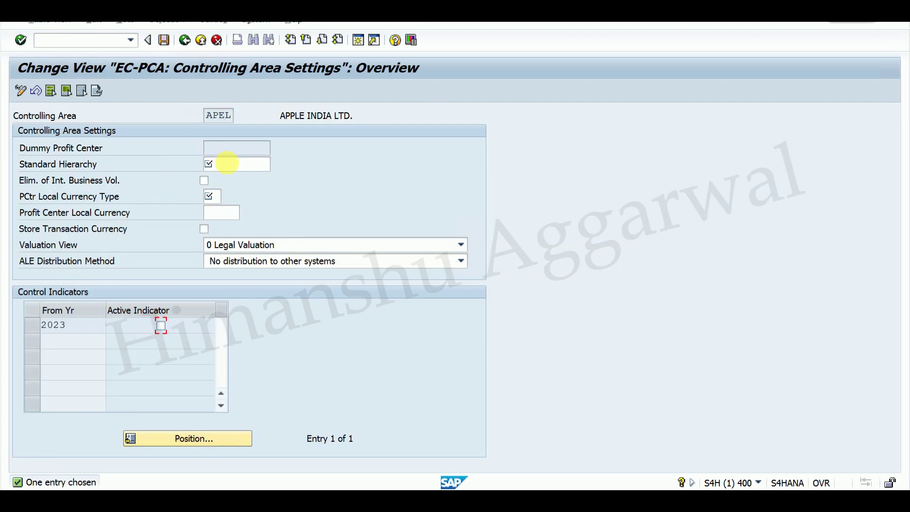
pyautogui.click(226, 163)
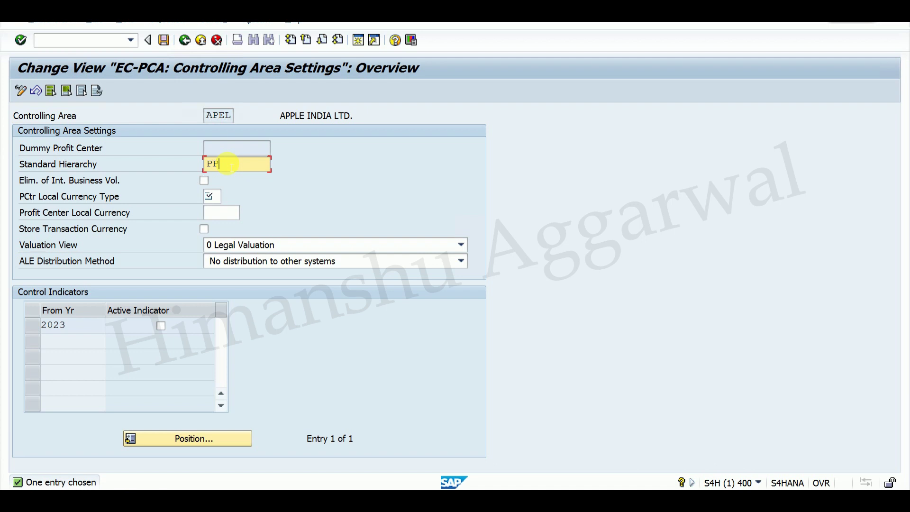
pyautogui.write('PP_APEL')
pyautogui.press('Return')
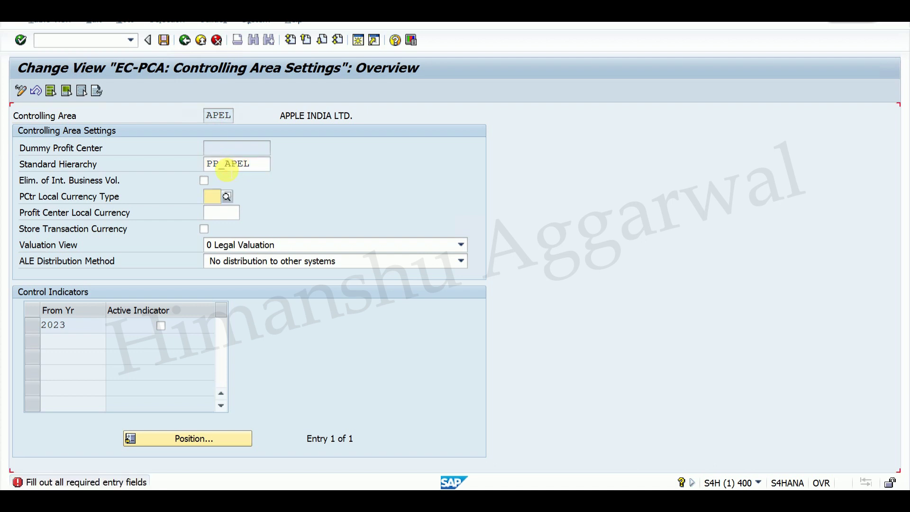
pyautogui.write('30')
pyautogui.press('Return')
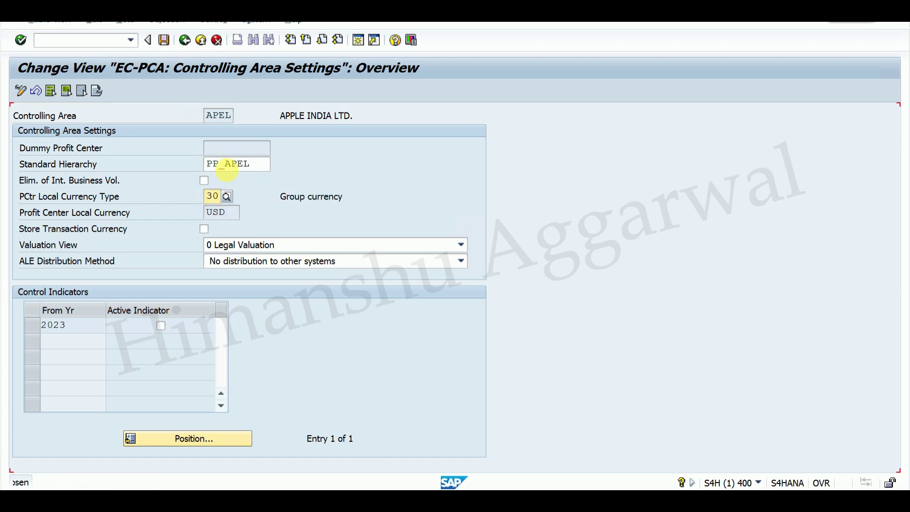
# Step: Set the active indicator for year 2023, save the controlling area settings and return to the implementation guide
pyautogui.click(161, 326)
pyautogui.press('Return')
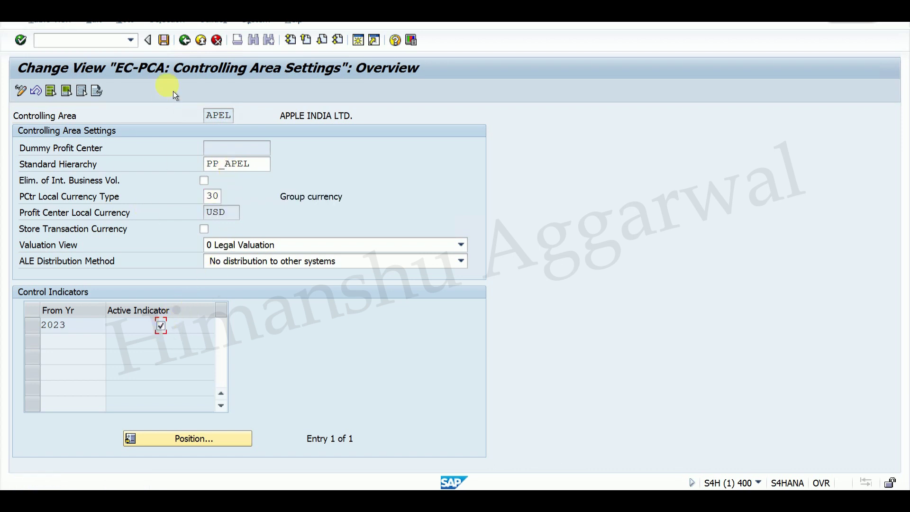
pyautogui.click(168, 48)
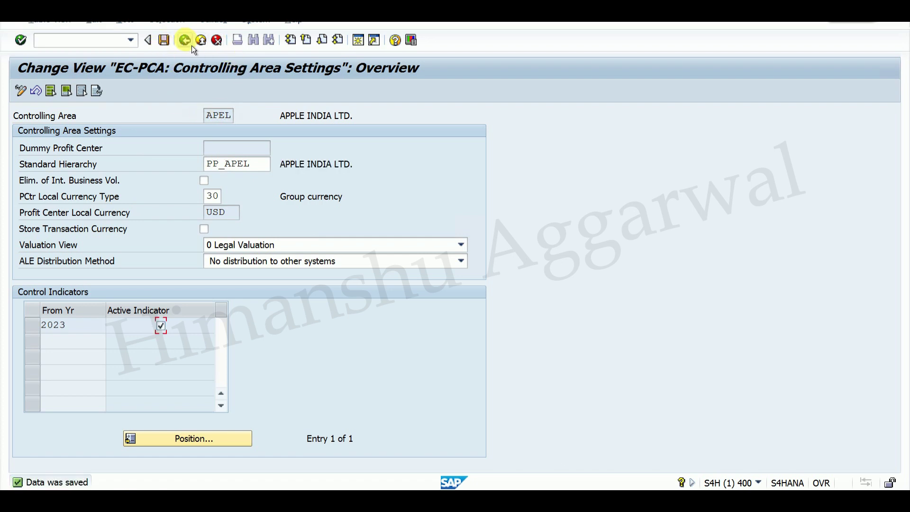
pyautogui.click(192, 45)
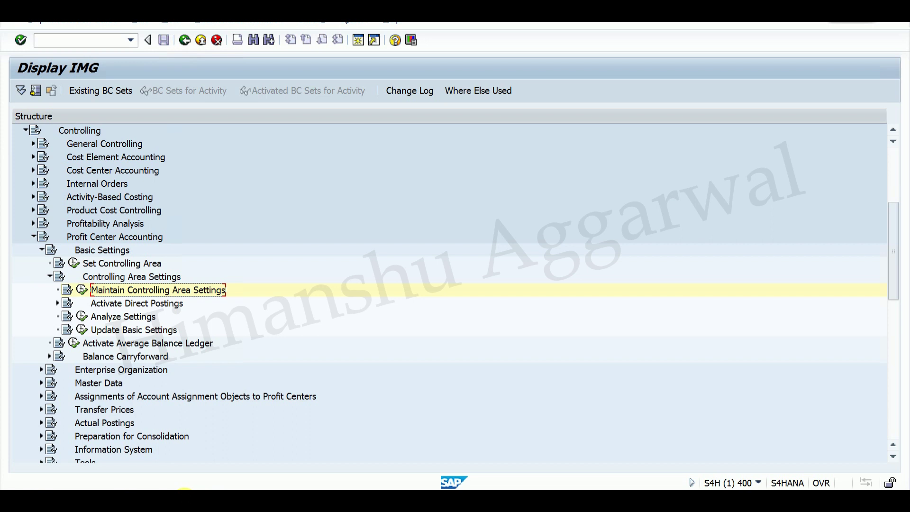
# Step: Rerun the customizing check for company code APEL in the other session
pyautogui.moveTo(185, 488)
pyautogui.click(310, 398)
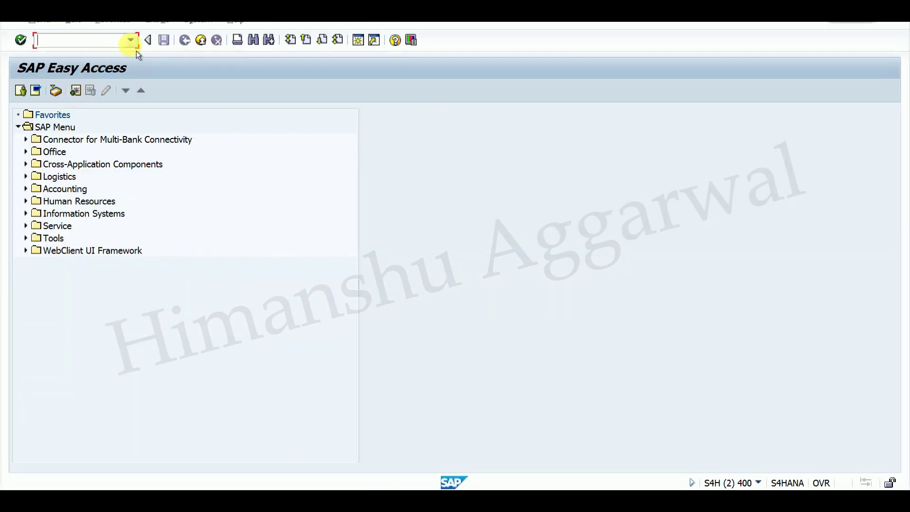
pyautogui.click(131, 41)
pyautogui.click(129, 53)
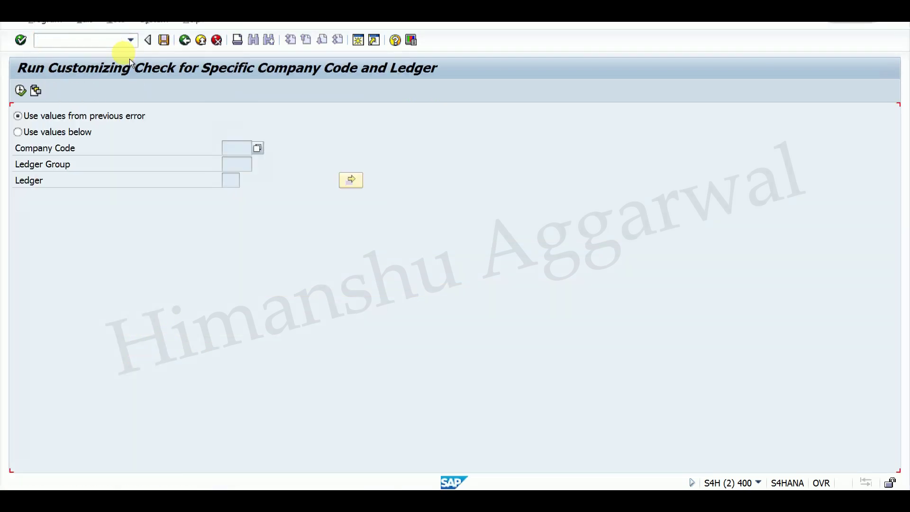
pyautogui.click(236, 147)
pyautogui.click(236, 159)
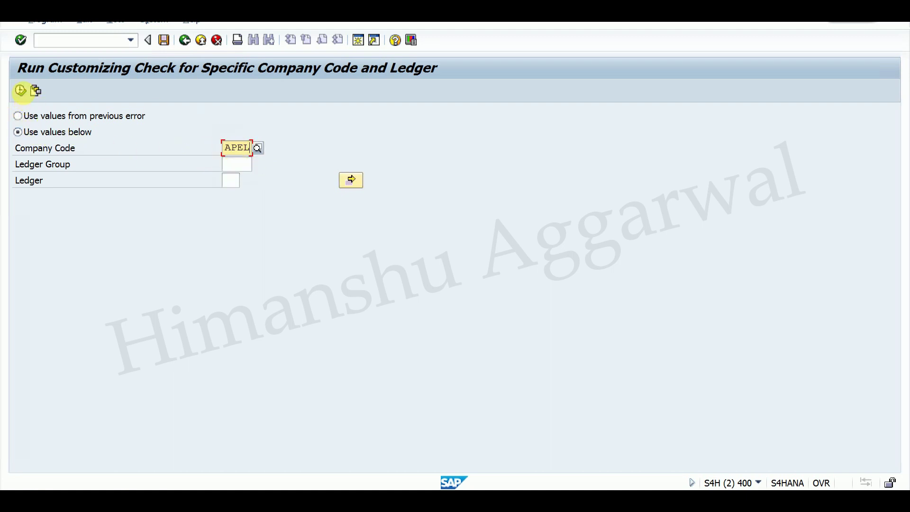
pyautogui.click(29, 98)
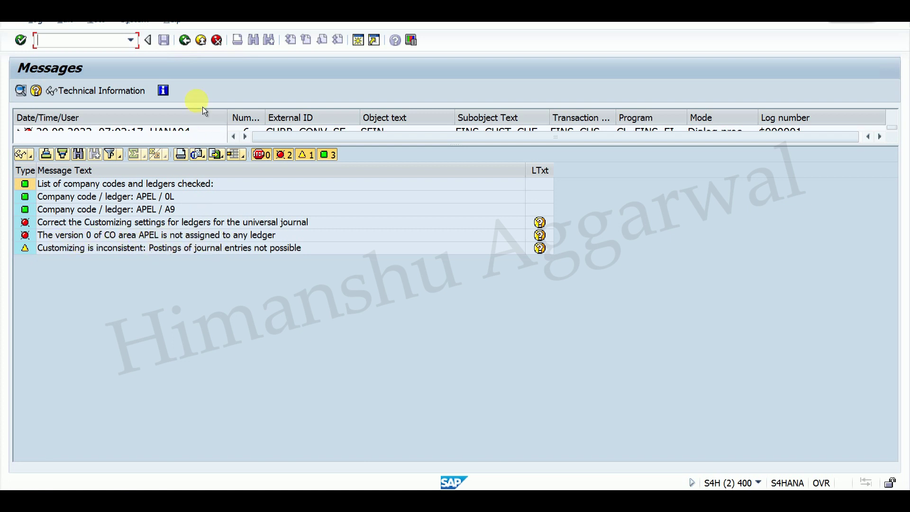
# Step: Leave the customizing check and switch back to the implementation guide session
pyautogui.click(188, 46)
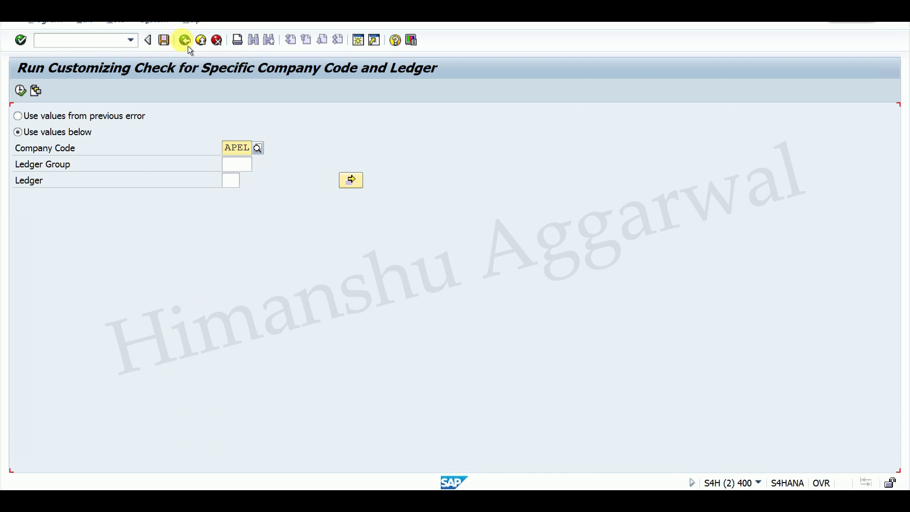
pyautogui.click(186, 42)
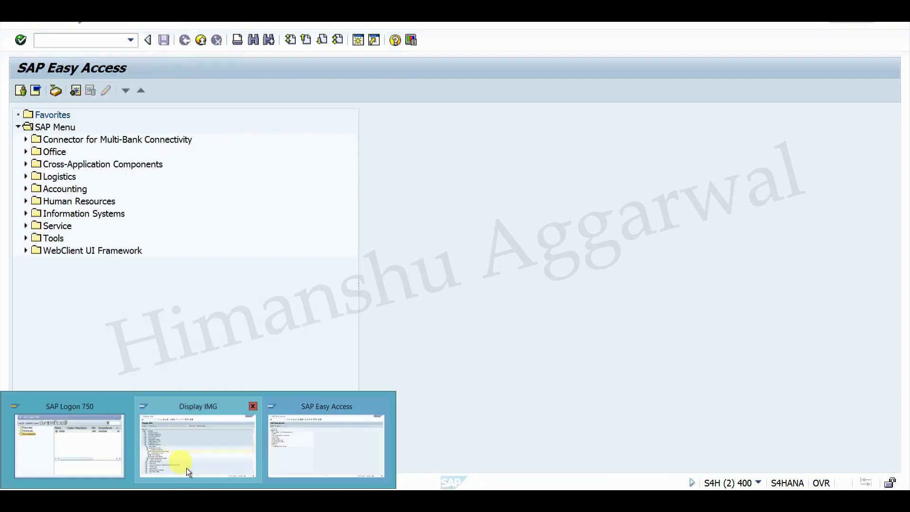
pyautogui.click(180, 460)
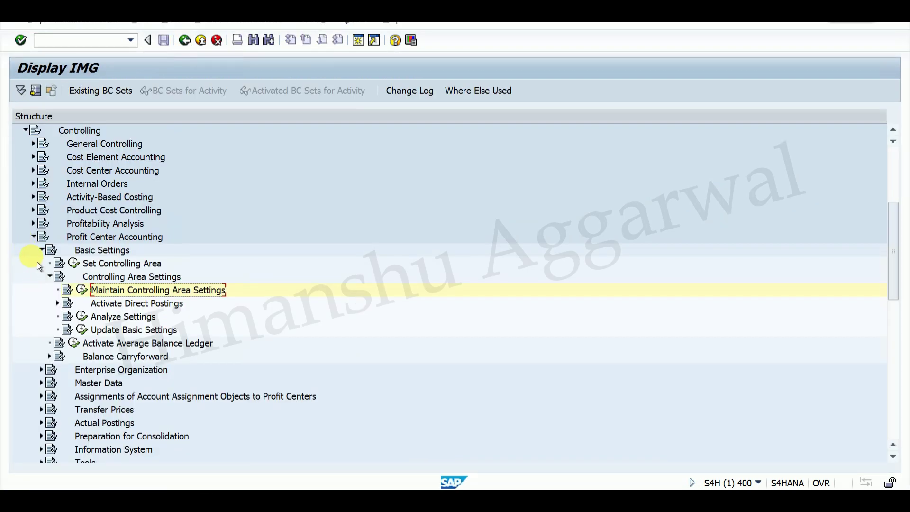
# Step: Open the fiscal year settings of version 0 for controlling area APEL, save them in the Define Company customizing request and return to the implementation guide
pyautogui.click(34, 143)
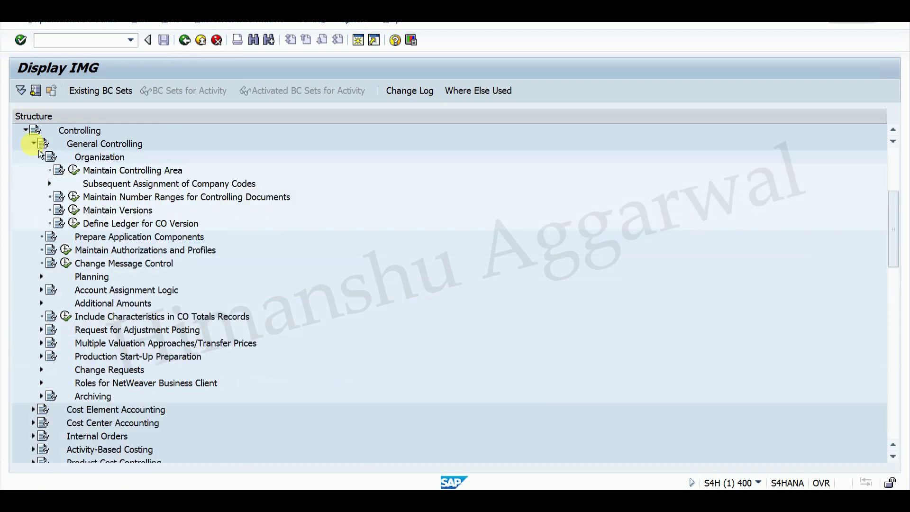
pyautogui.click(74, 210)
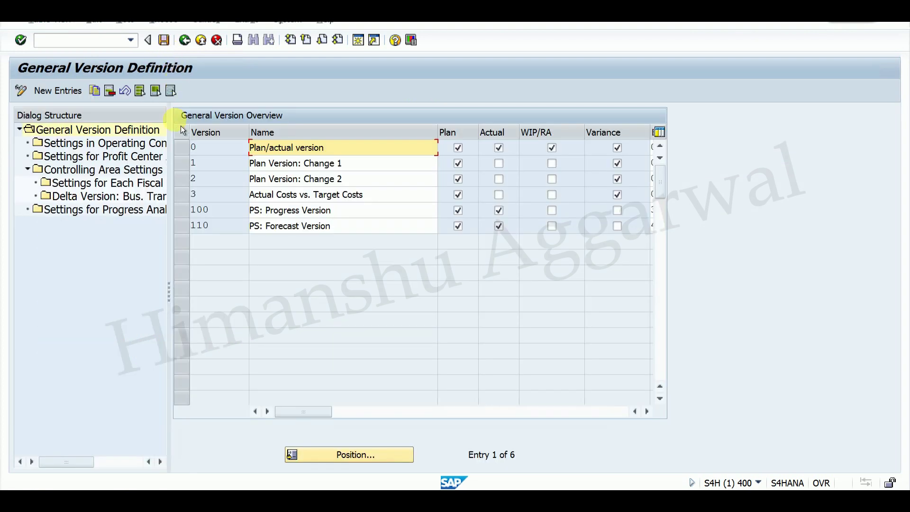
pyautogui.doubleClick(126, 172)
pyautogui.doubleClick(129, 177)
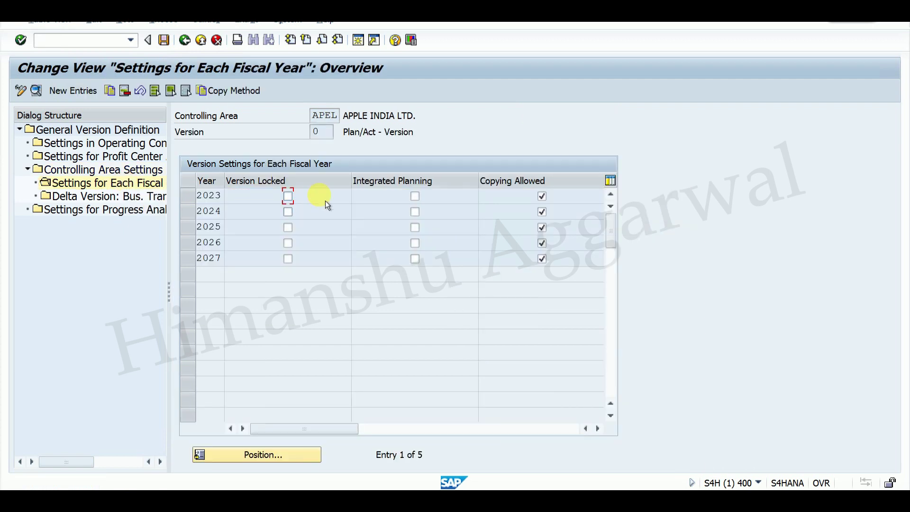
pyautogui.click(165, 45)
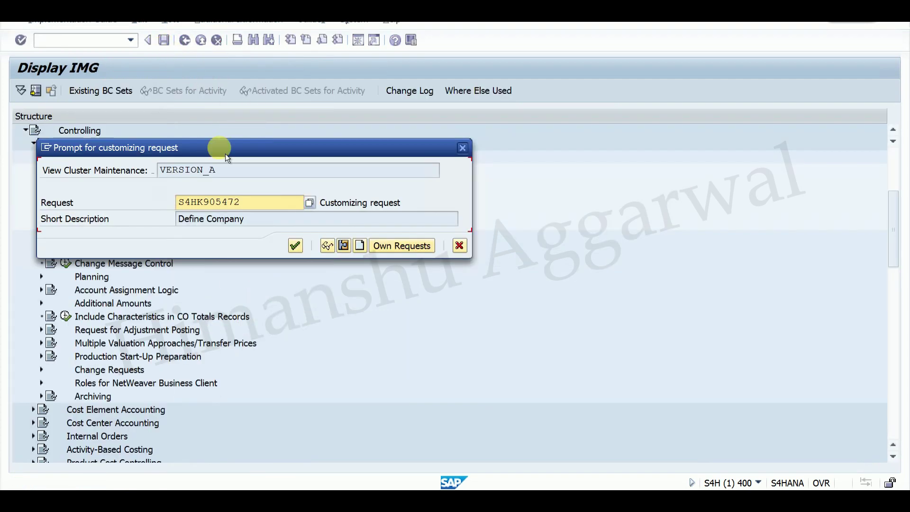
pyautogui.click(296, 245)
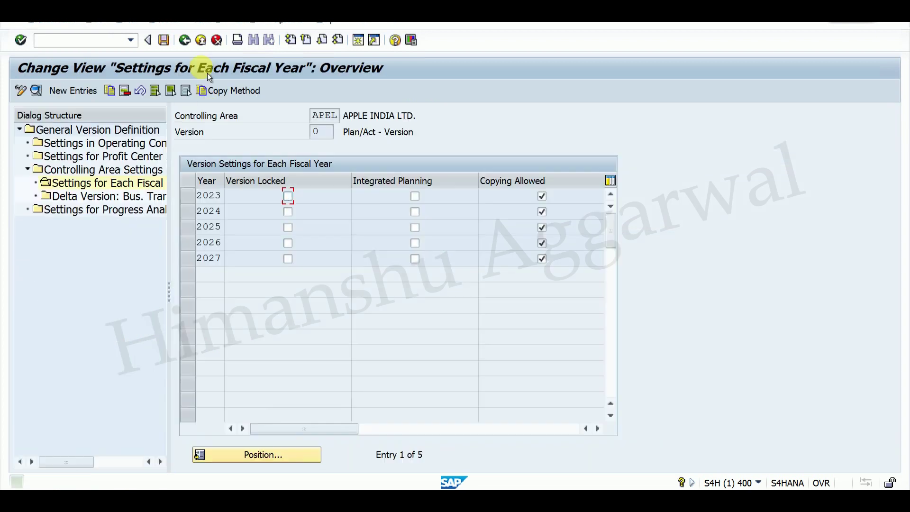
pyautogui.click(191, 47)
pyautogui.click(191, 46)
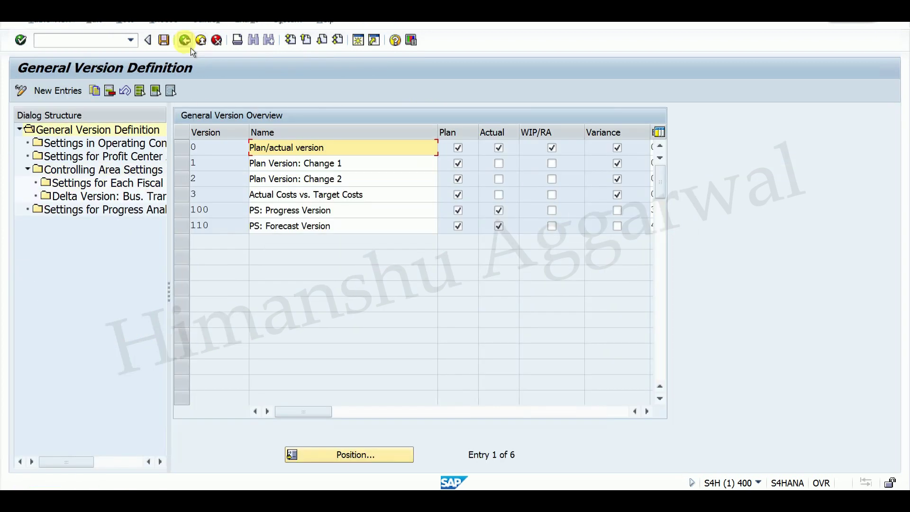
pyautogui.click(192, 51)
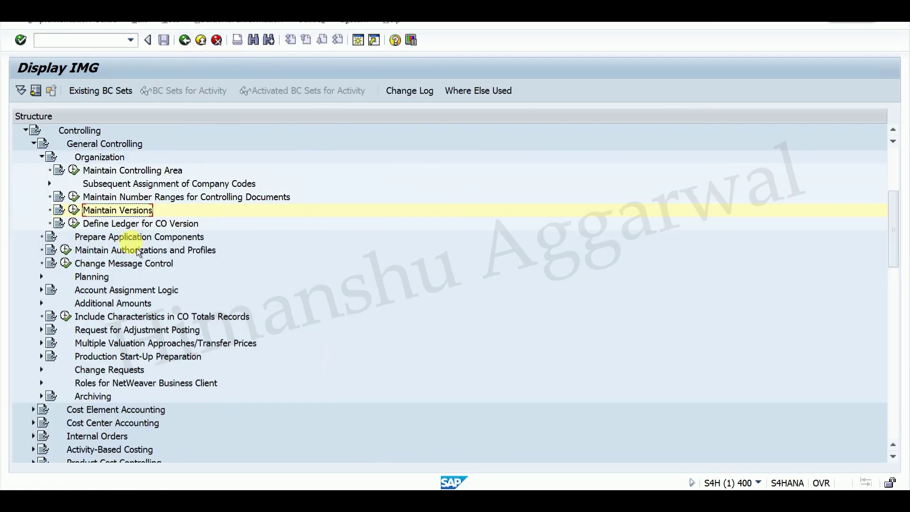
# Step: Copy the CO version ledger entry of controlling area 0001 to APEL, keeping version 0 and ledger 0L
pyautogui.click(74, 223)
pyautogui.click(20, 148)
pyautogui.click(94, 91)
pyautogui.click(64, 147)
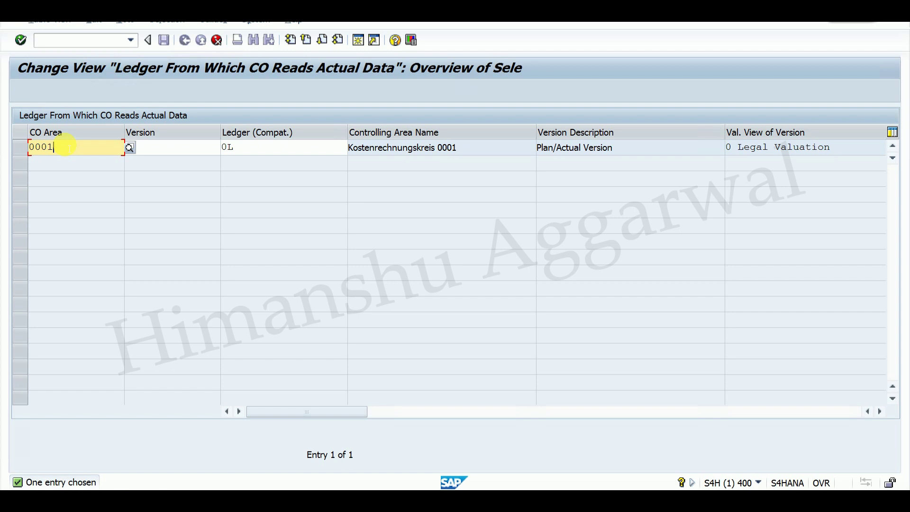
pyautogui.write('APEL')
pyautogui.press('Return')
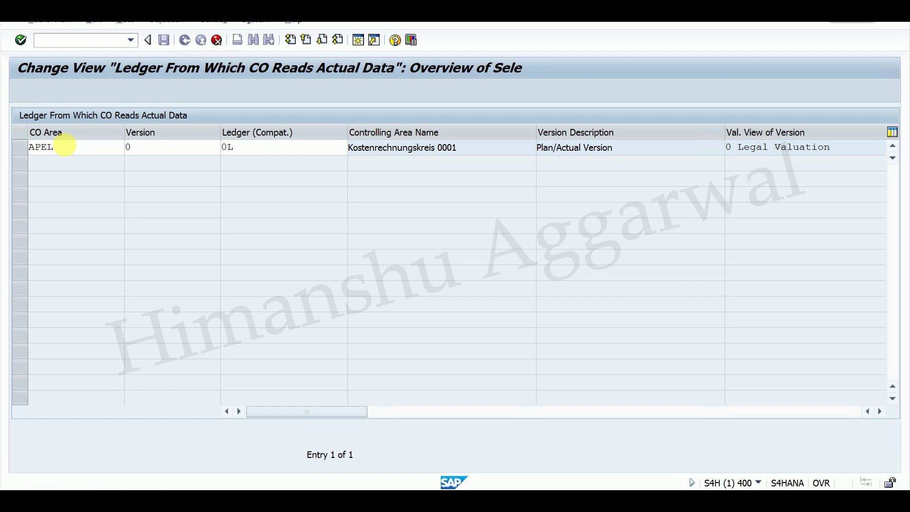
pyautogui.press('Return')
# Step: Save the APEL ledger entry, accept the warning messages and record it in the Define Company customizing request
pyautogui.click(165, 43)
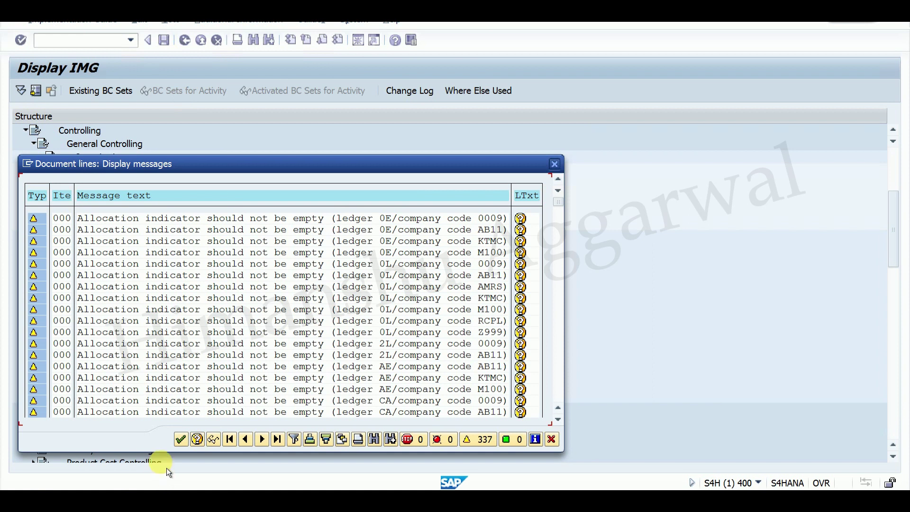
pyautogui.click(182, 440)
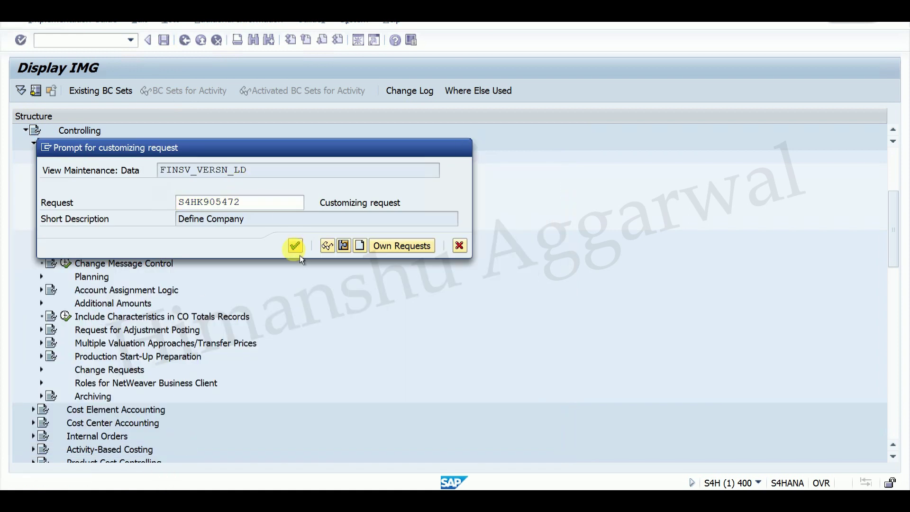
pyautogui.click(295, 245)
# Step: Rerun customizing check FINS_CUST_CONS_CHK_P for company code APEL in the other session and leave it after viewing the log
pyautogui.moveTo(207, 483)
pyautogui.click(318, 435)
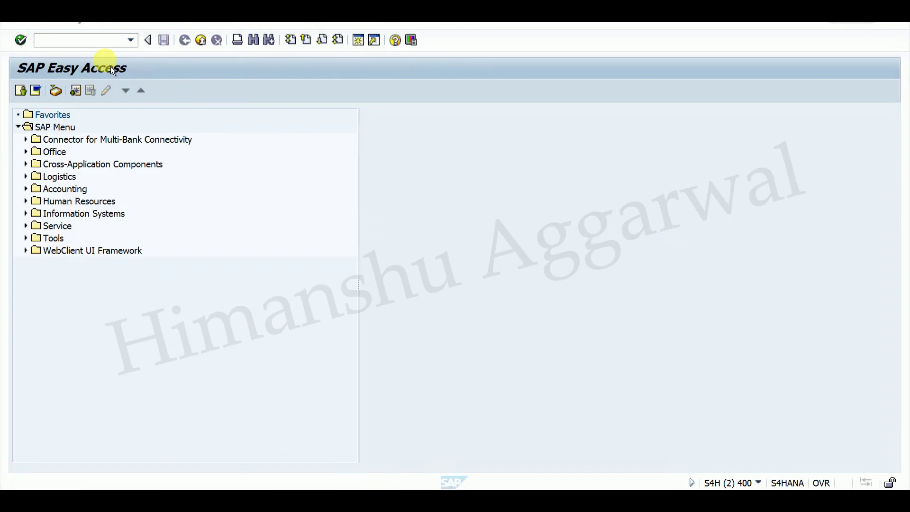
pyautogui.click(131, 39)
pyautogui.click(111, 64)
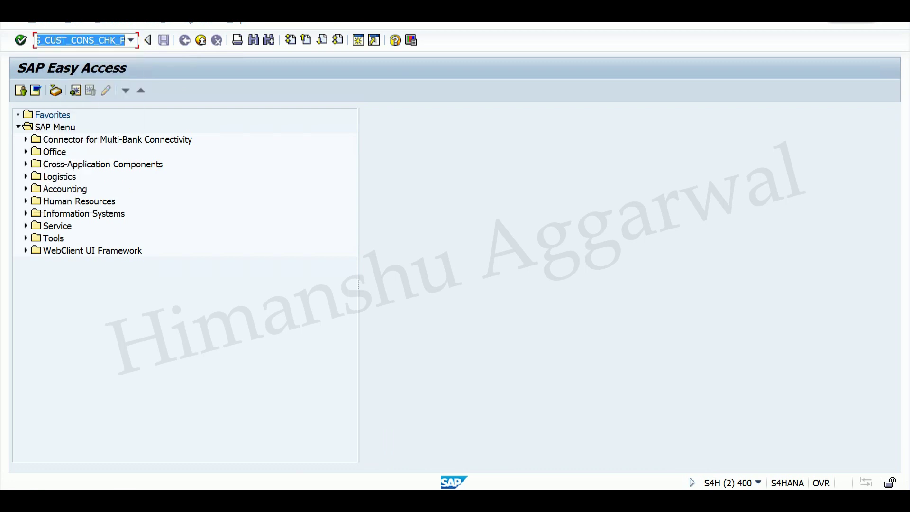
pyautogui.press('Return')
pyautogui.click(61, 131)
pyautogui.click(236, 147)
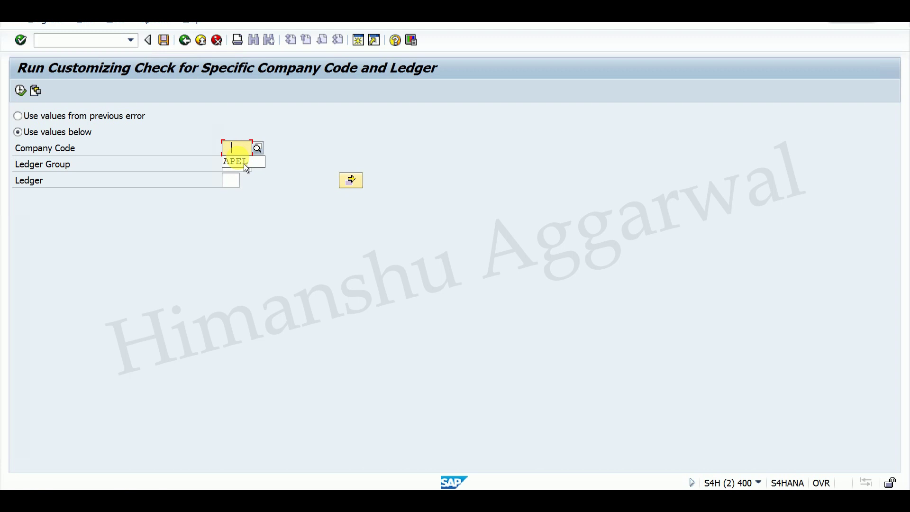
pyautogui.click(244, 164)
pyautogui.click(24, 98)
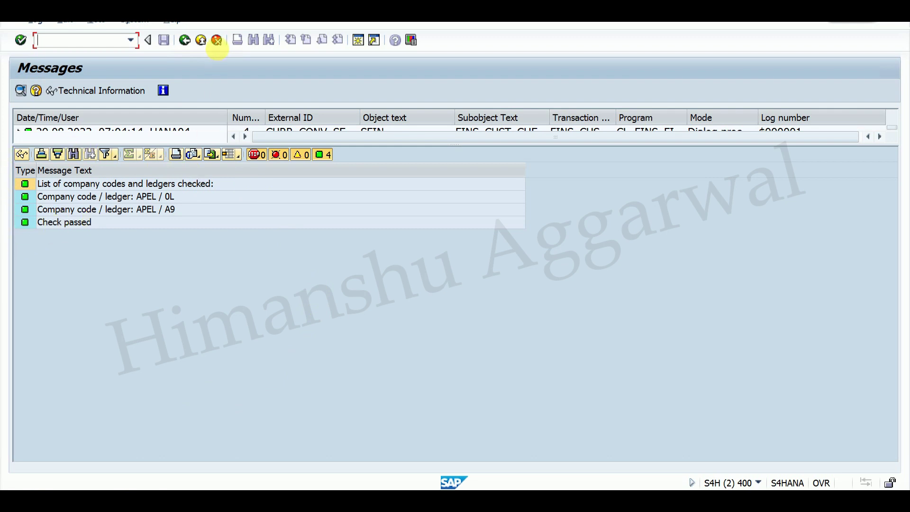
pyautogui.click(193, 46)
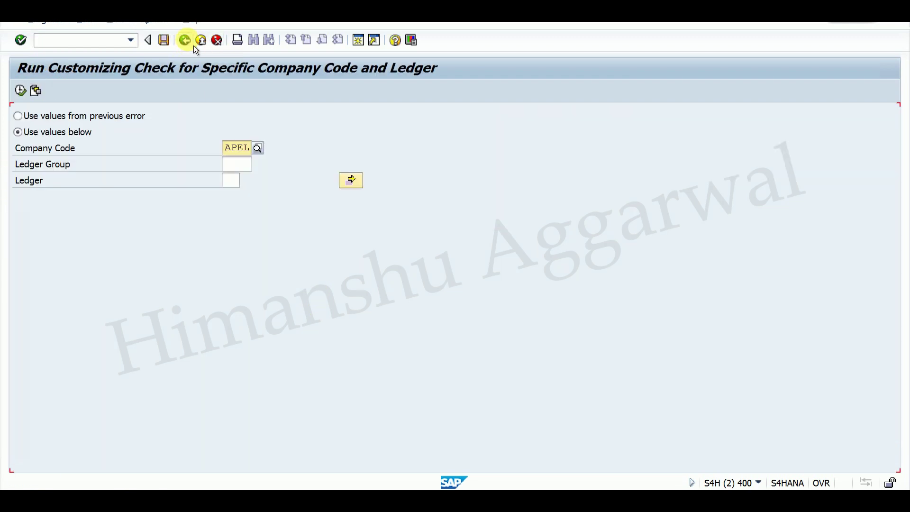
pyautogui.click(193, 45)
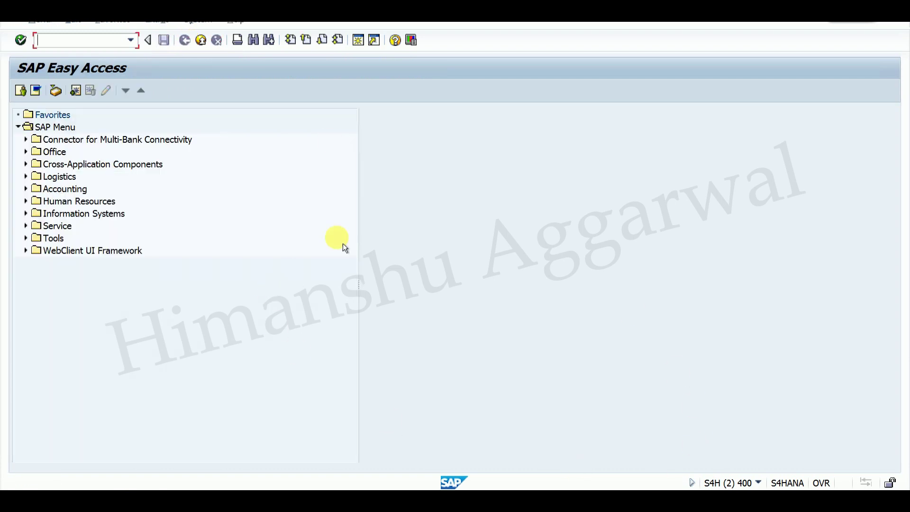
# Step: Switch to the Excel configuration list and enter SE16N in cell J3, beside FINSV_F4_LDBUKRS
pyautogui.click(572, 16)
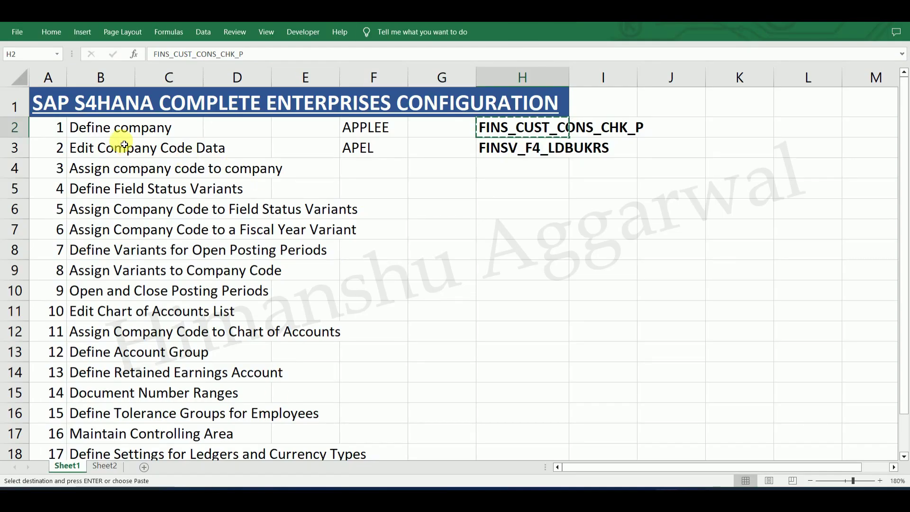
pyautogui.press('Escape')
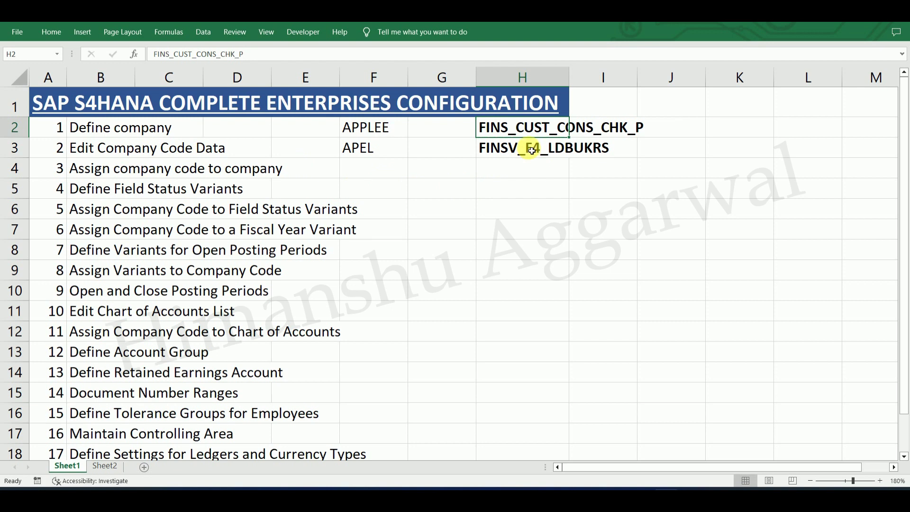
pyautogui.click(502, 148)
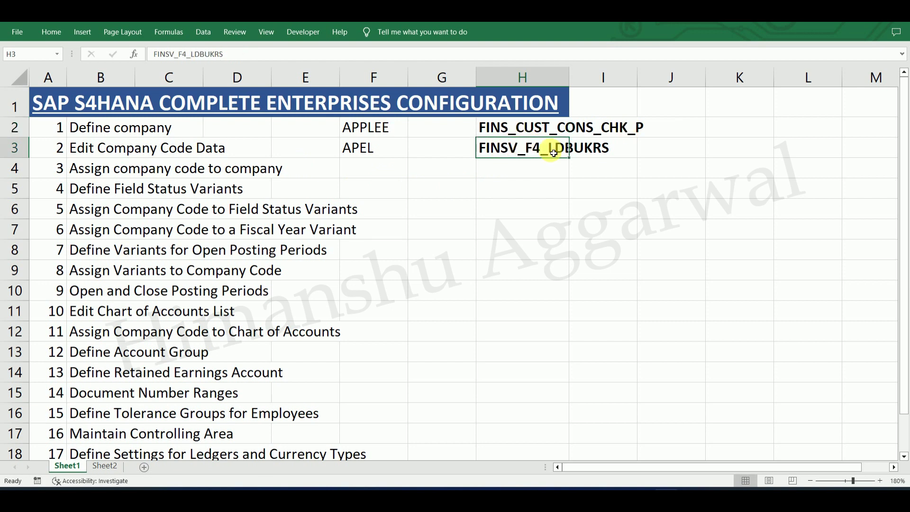
pyautogui.click(663, 156)
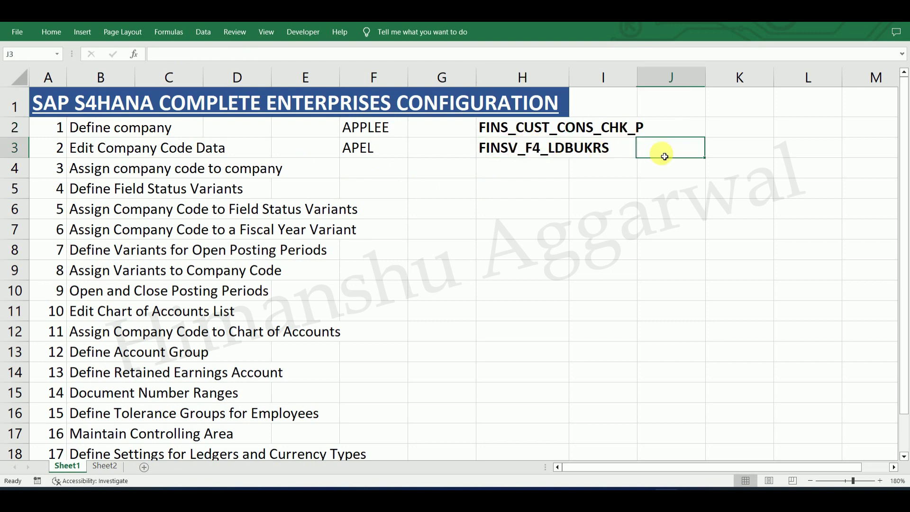
pyautogui.write('SE16N')
pyautogui.press('Return')
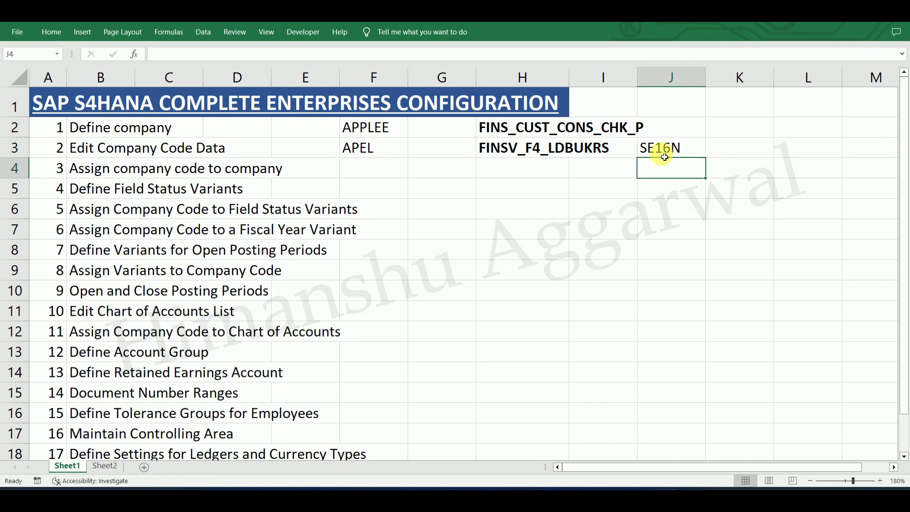
# Step: Enter TCODE in cell K2 to mark FINS_CUST_CONS_CHK_P as a transaction code
pyautogui.click(562, 124)
pyautogui.click(762, 126)
pyautogui.write('TCODE')
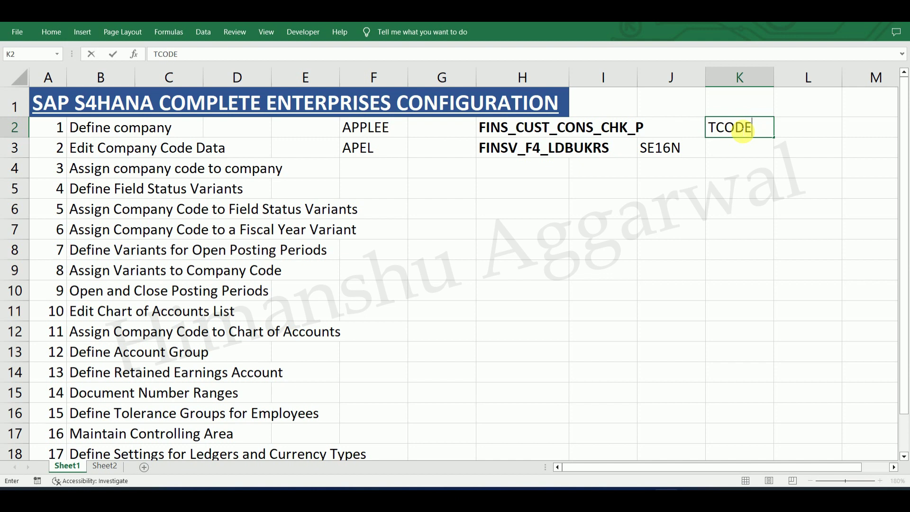
pyautogui.press('Return')
pyautogui.click(559, 126)
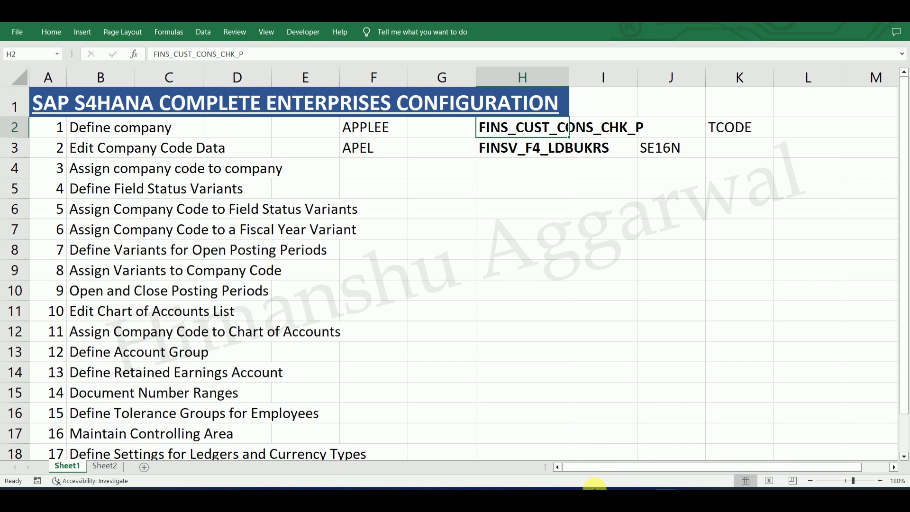
# Step: Switch to the web browser and open the Courses page of hatutorials.com
pyautogui.click(535, 490)
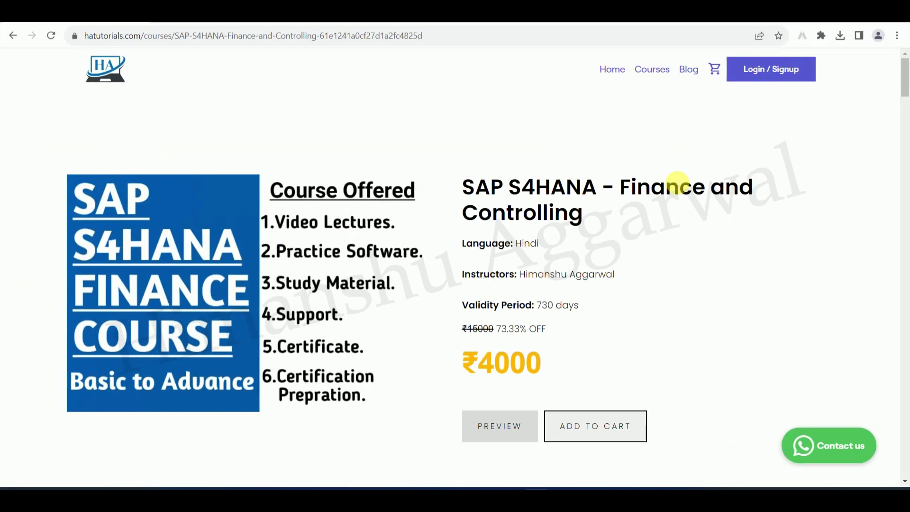
pyautogui.click(654, 71)
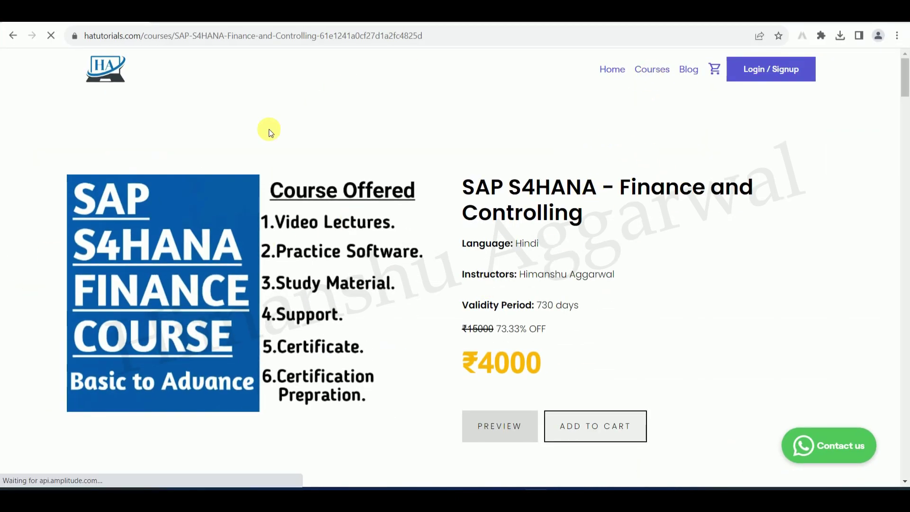